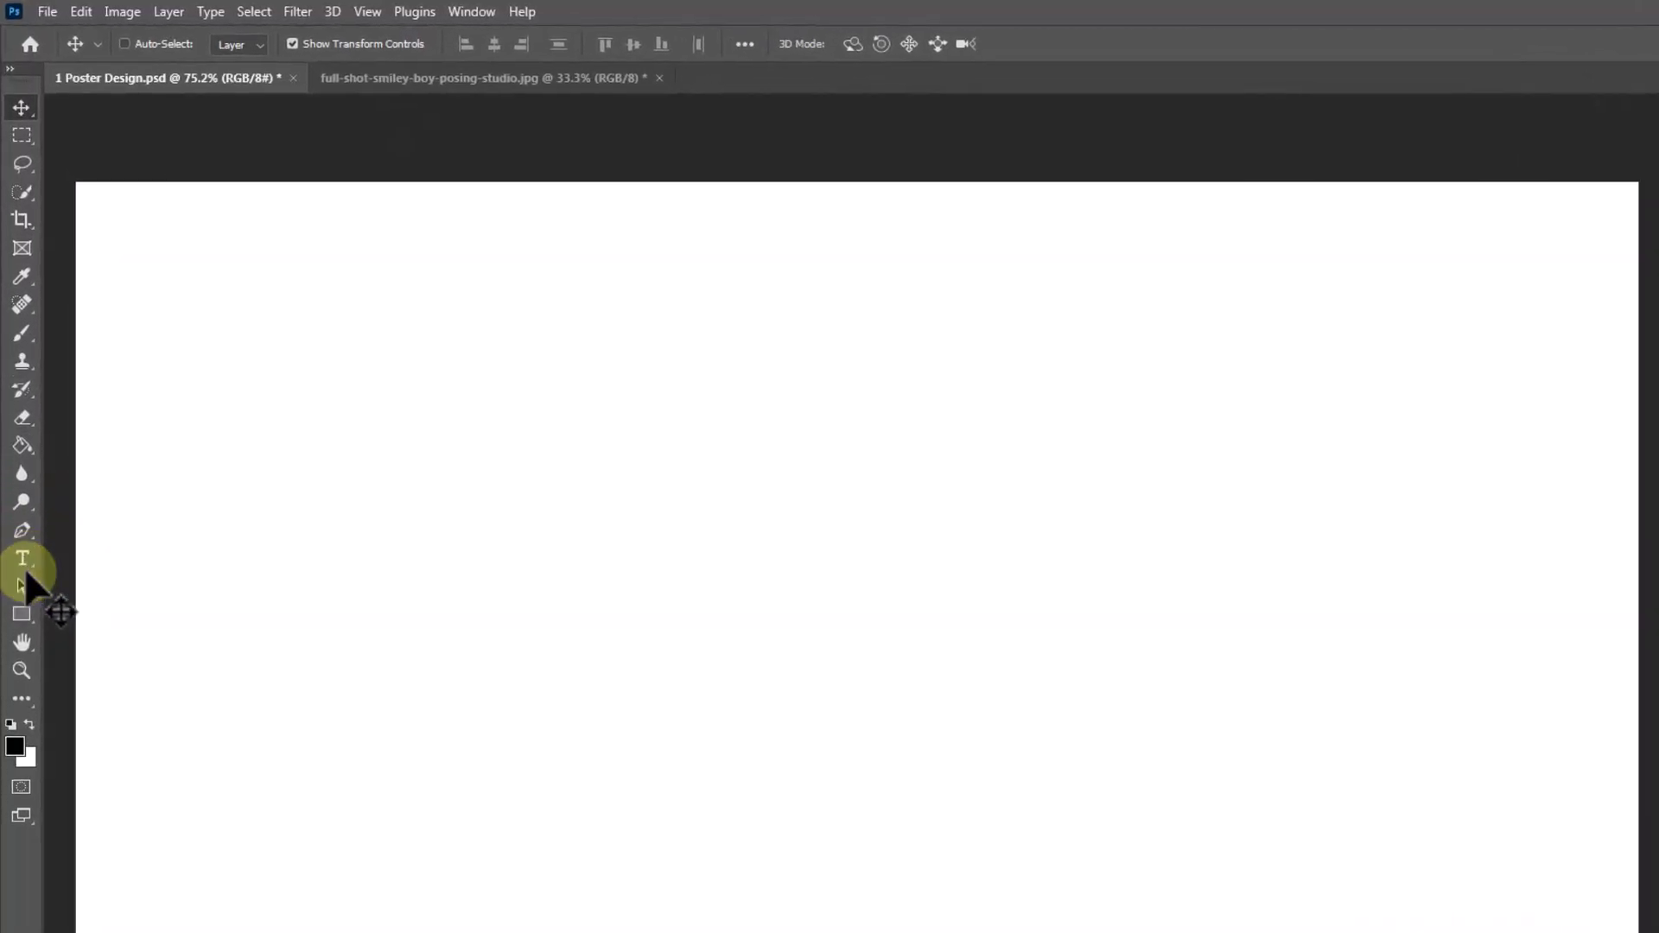
# - Add the numeral "1" as text in Acumin Variable Concept Wide Bold at 1250 pt, coloured muted rose red
pyautogui.click(23, 557)
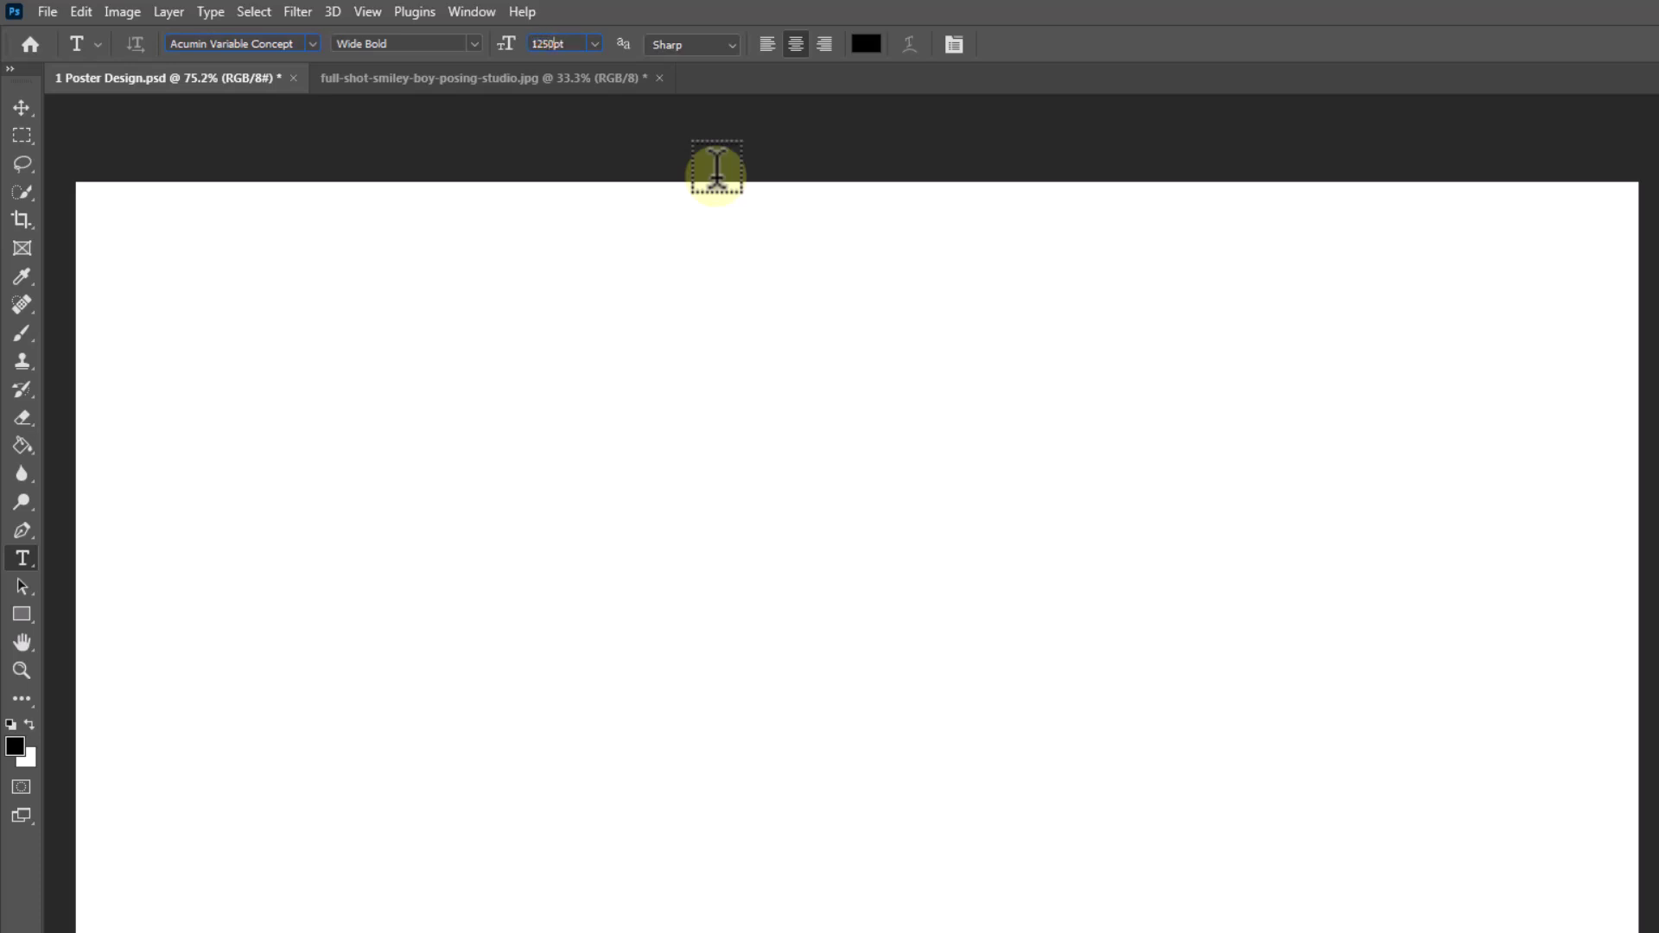
pyautogui.click(870, 45)
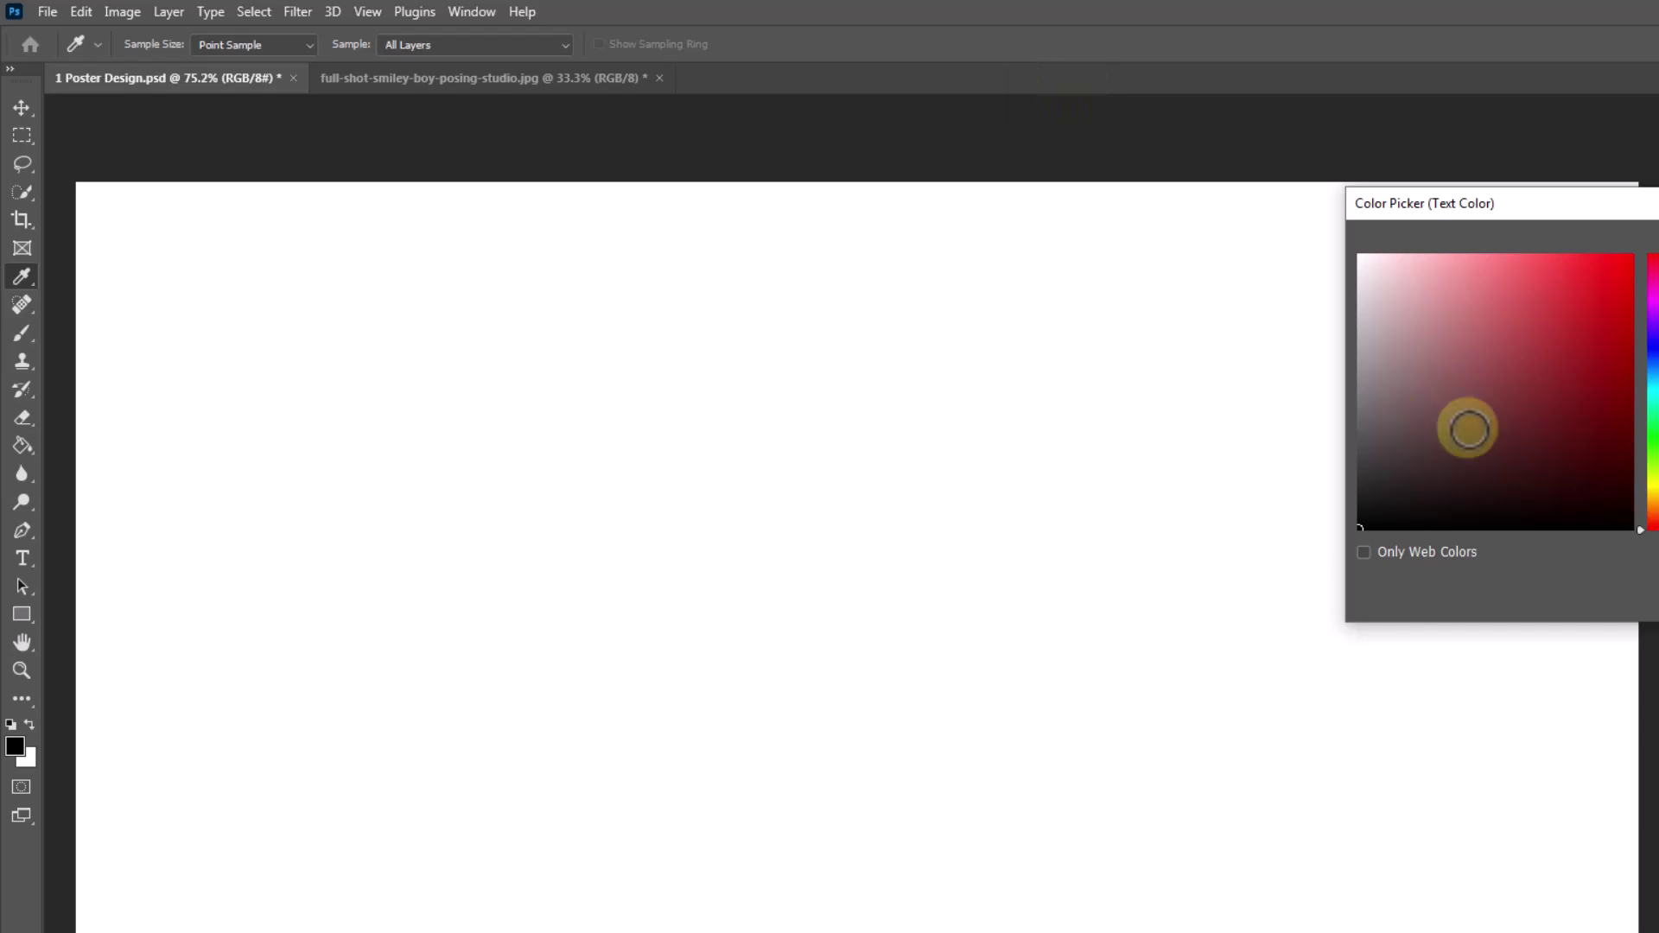
pyautogui.click(1473, 351)
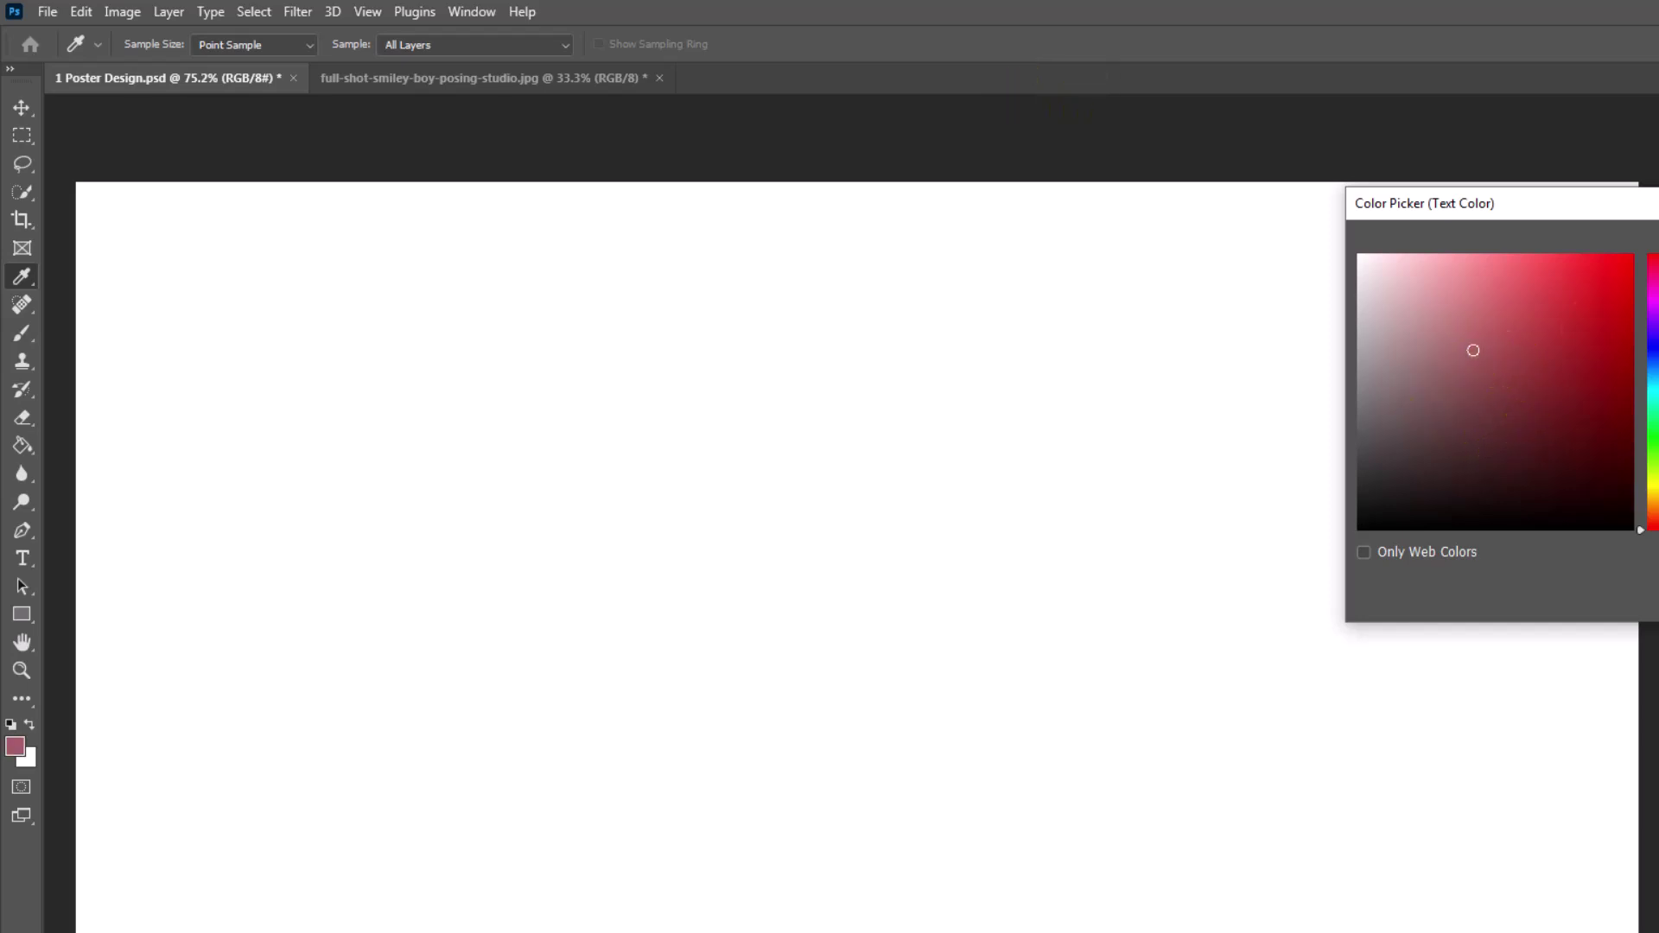
pyautogui.press('Return')
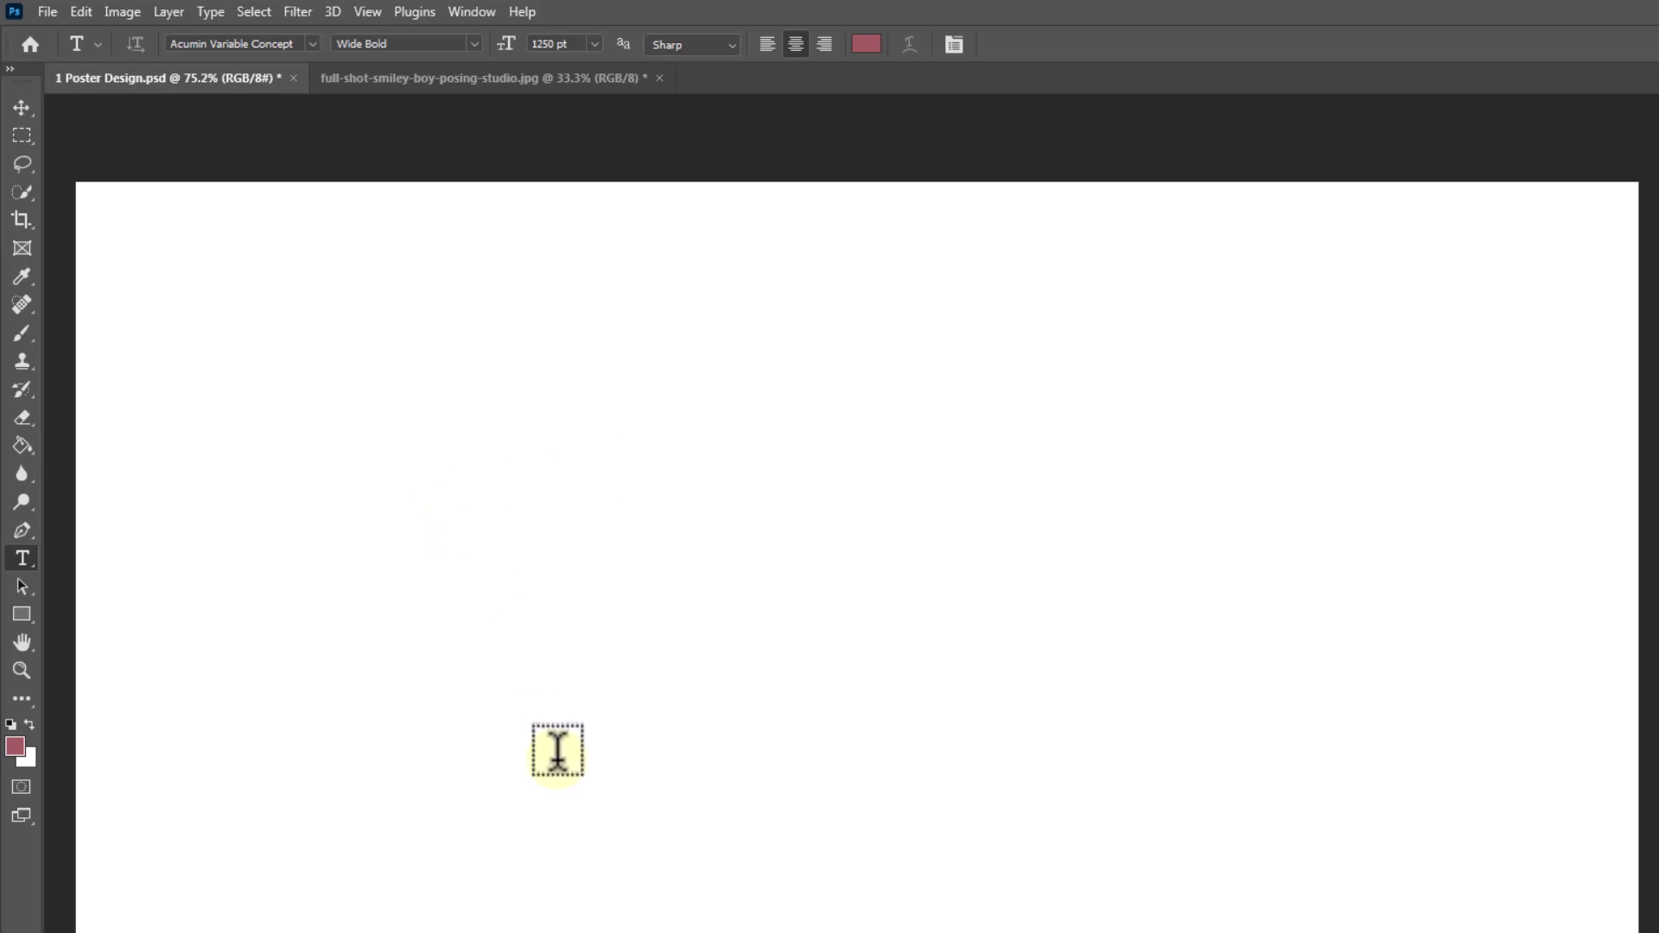
pyautogui.click(557, 750)
pyautogui.write('I')
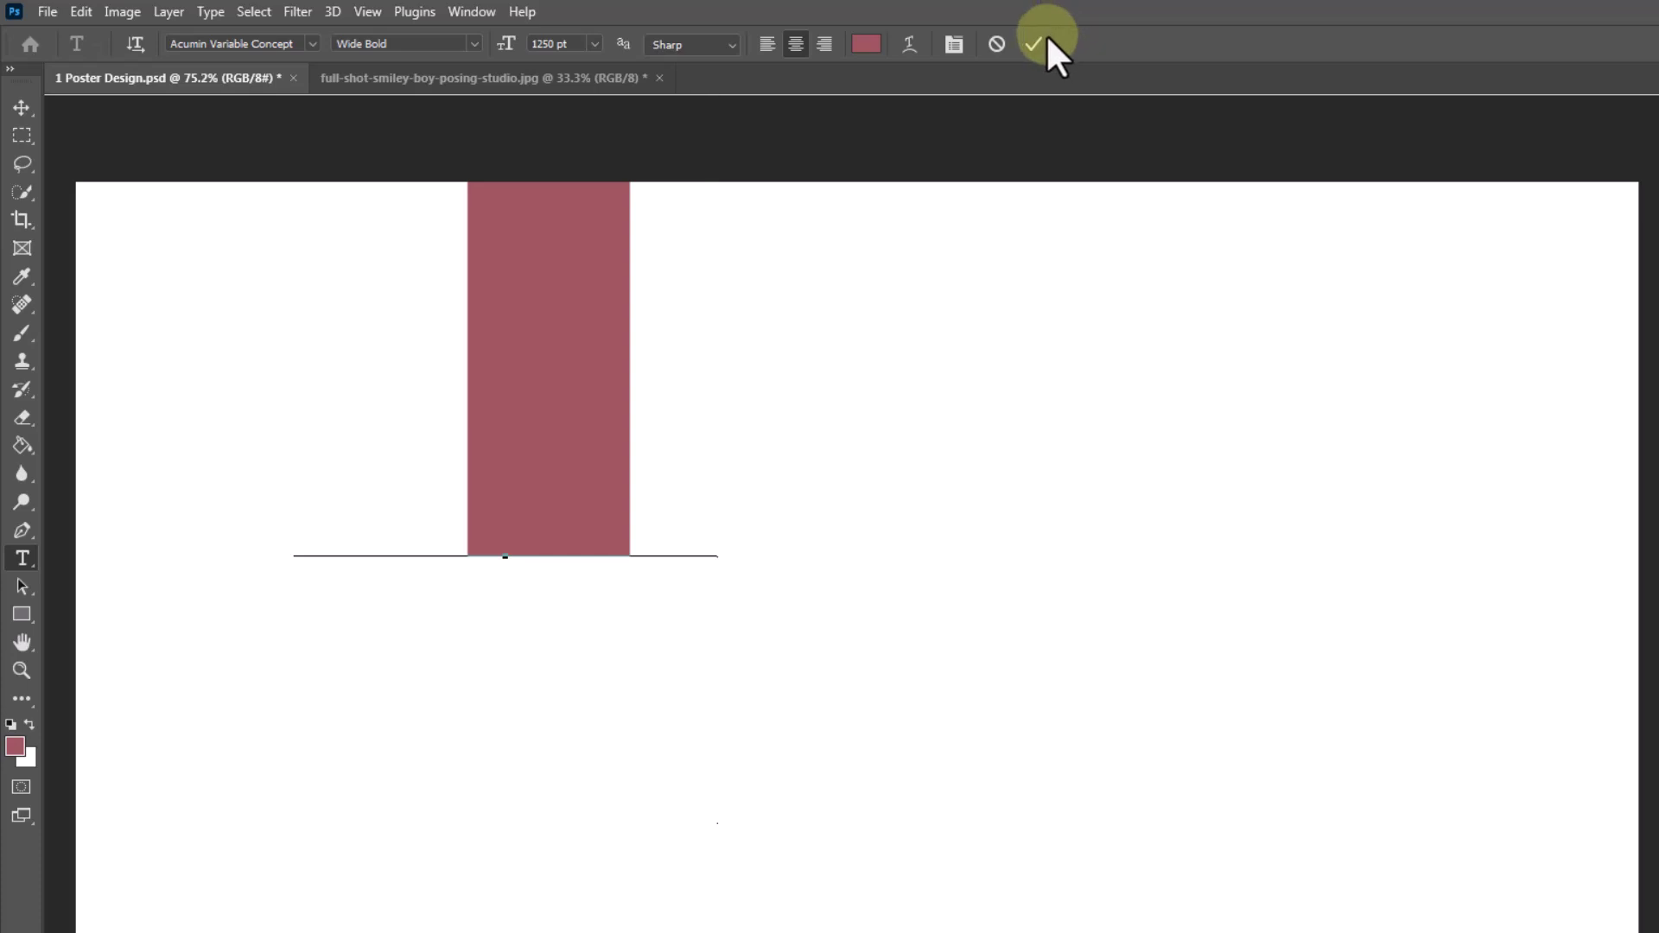
pyautogui.click(1036, 43)
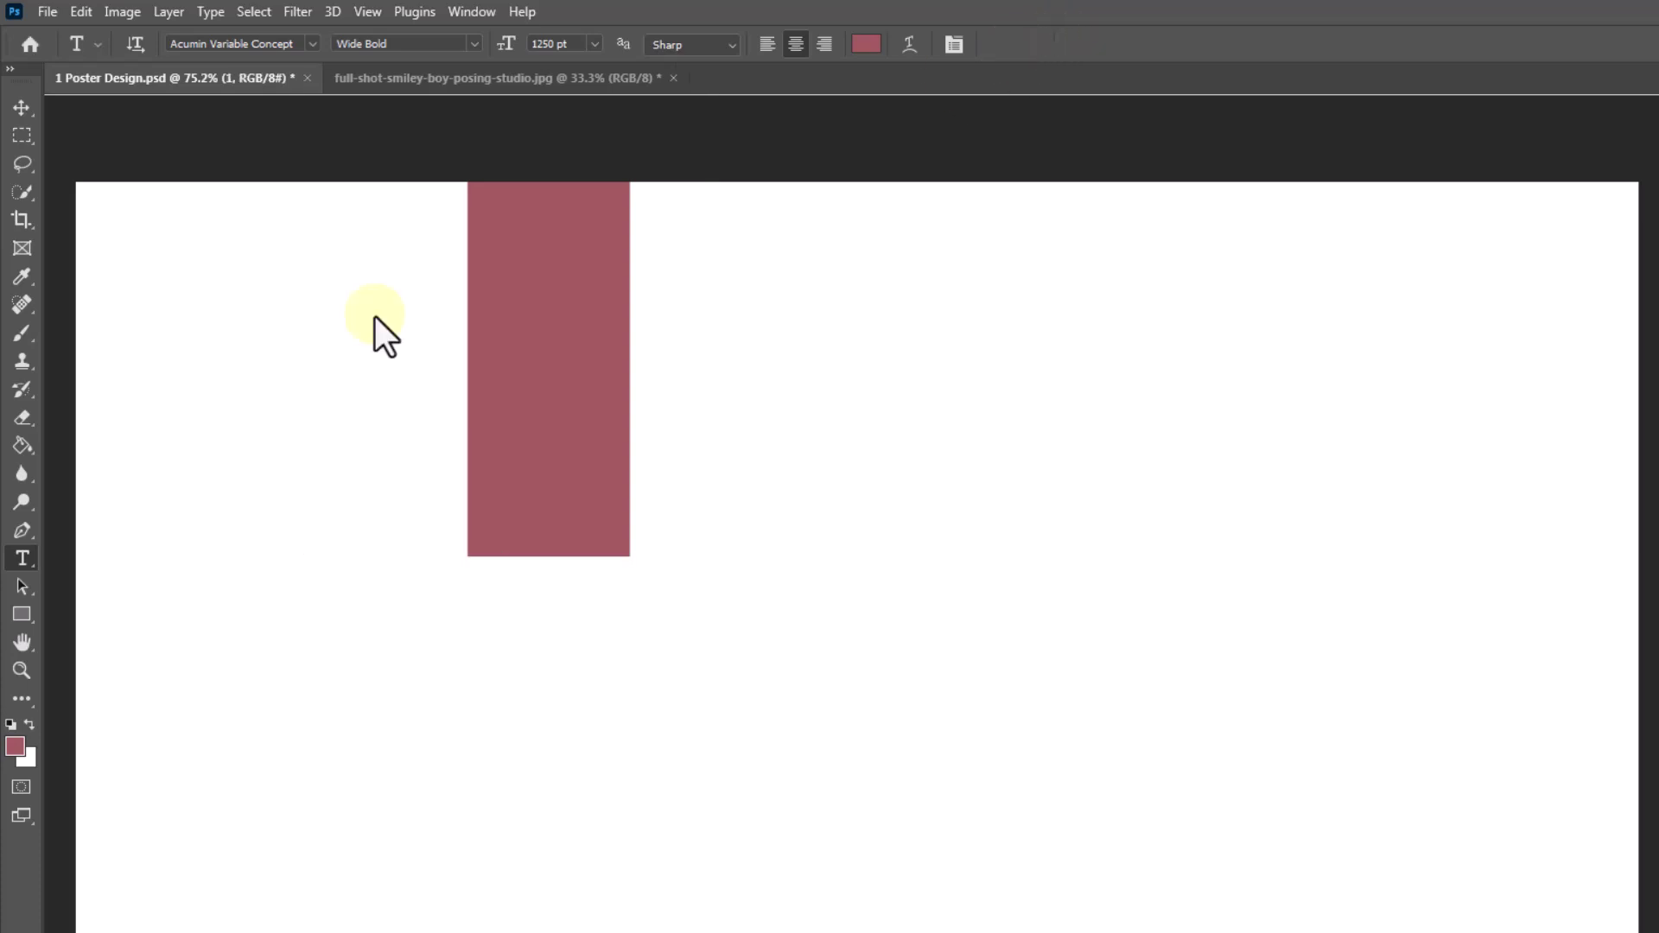
# - Centre the numeral horizontally and vertically on the whole canvas
pyautogui.click(22, 107)
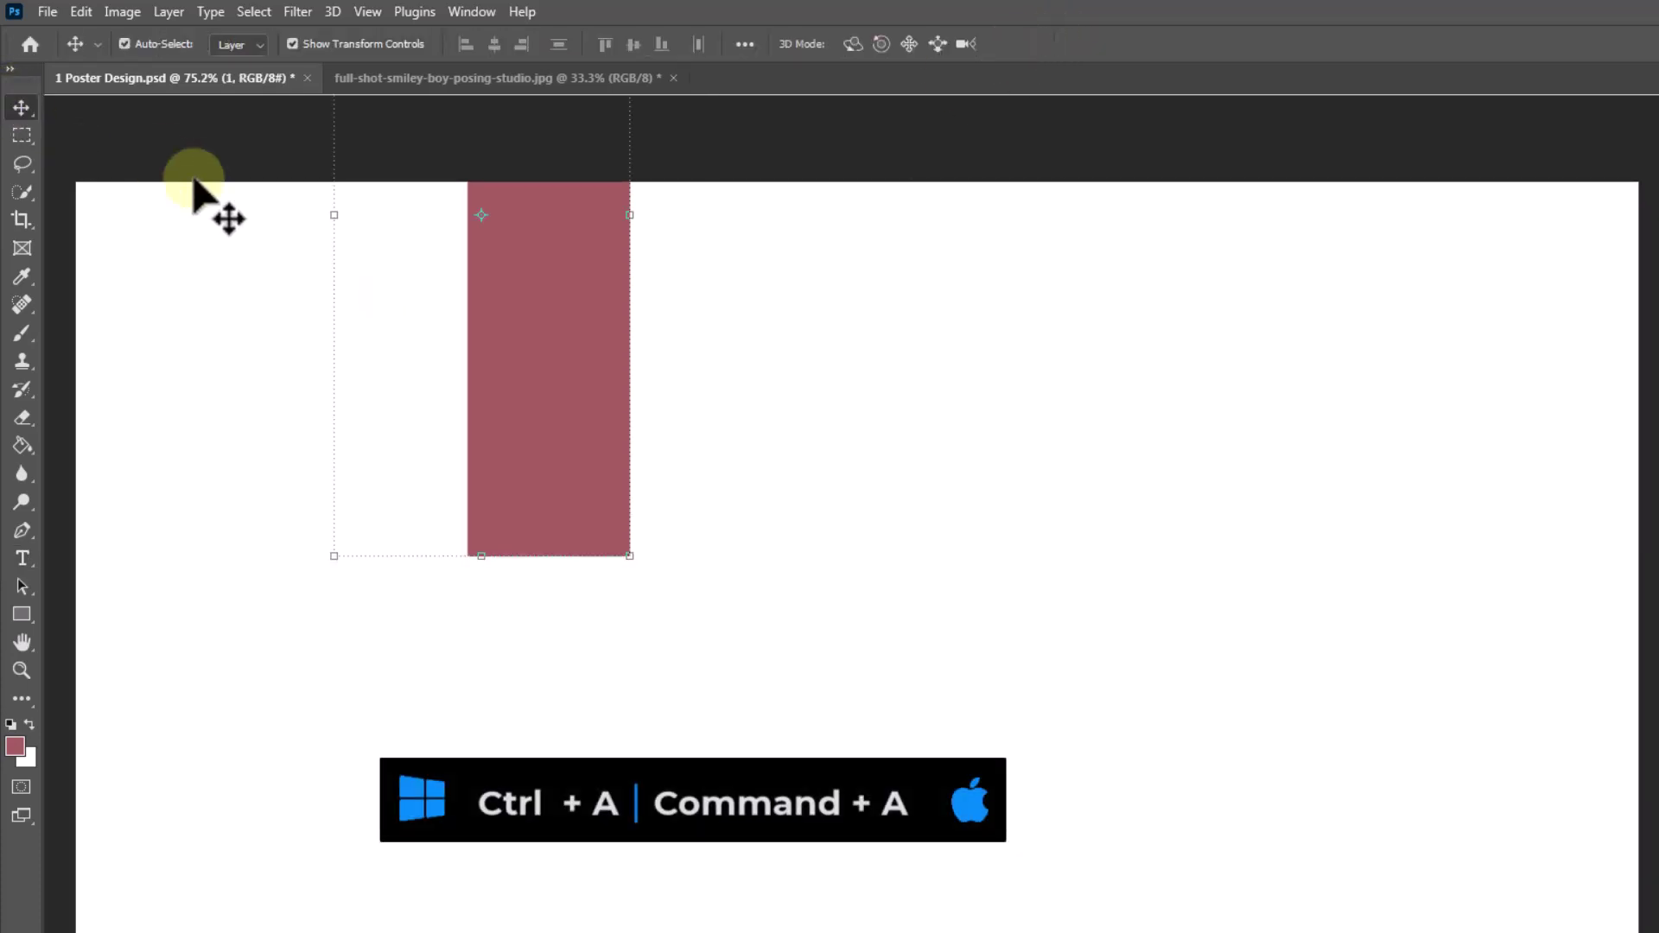
pyautogui.hotkey('ctrl', 'a')
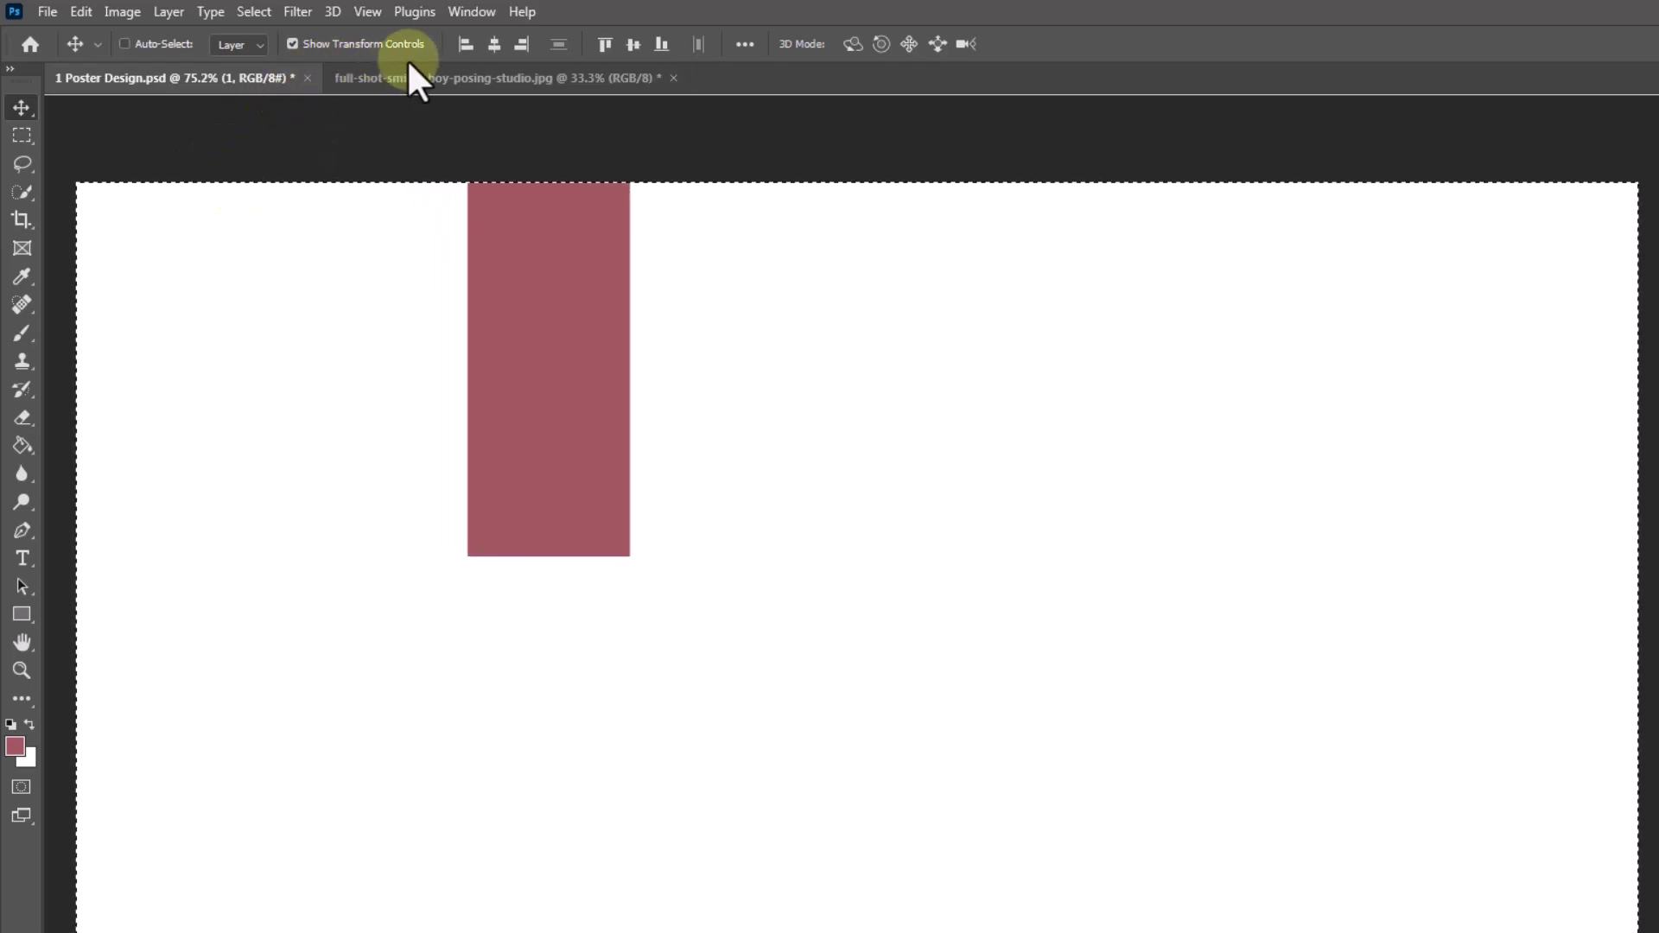
pyautogui.click(496, 41)
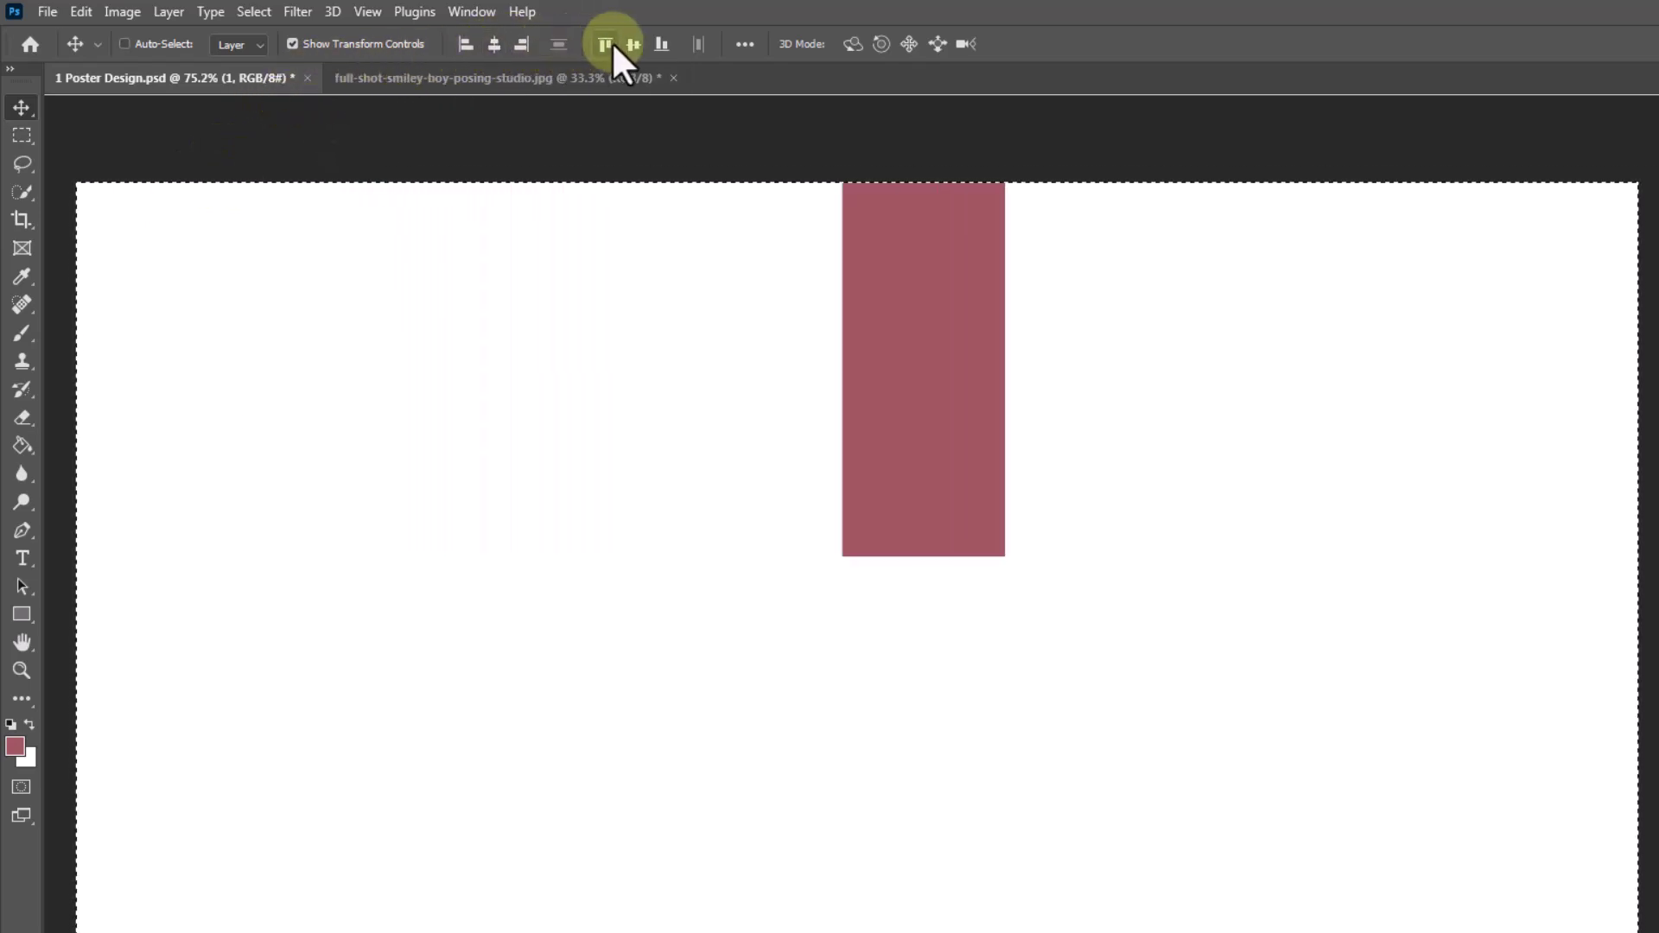
pyautogui.click(634, 44)
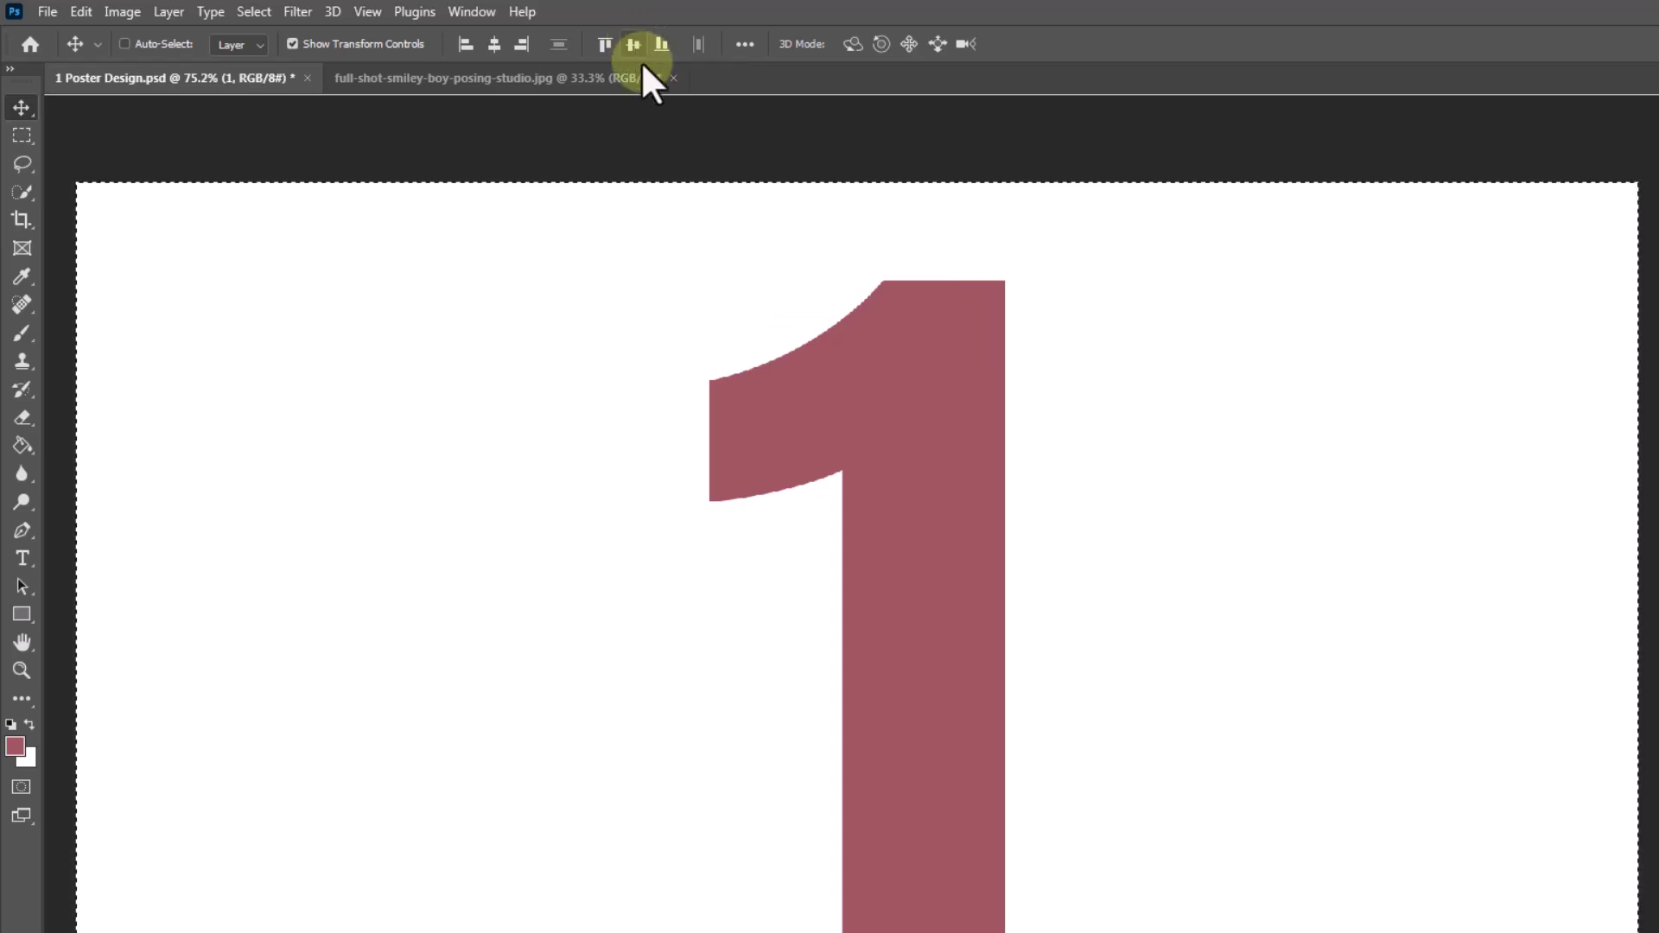
# - Clear the canvas selection and shift the numeral slightly to the left at the same height
pyautogui.click(921, 660)
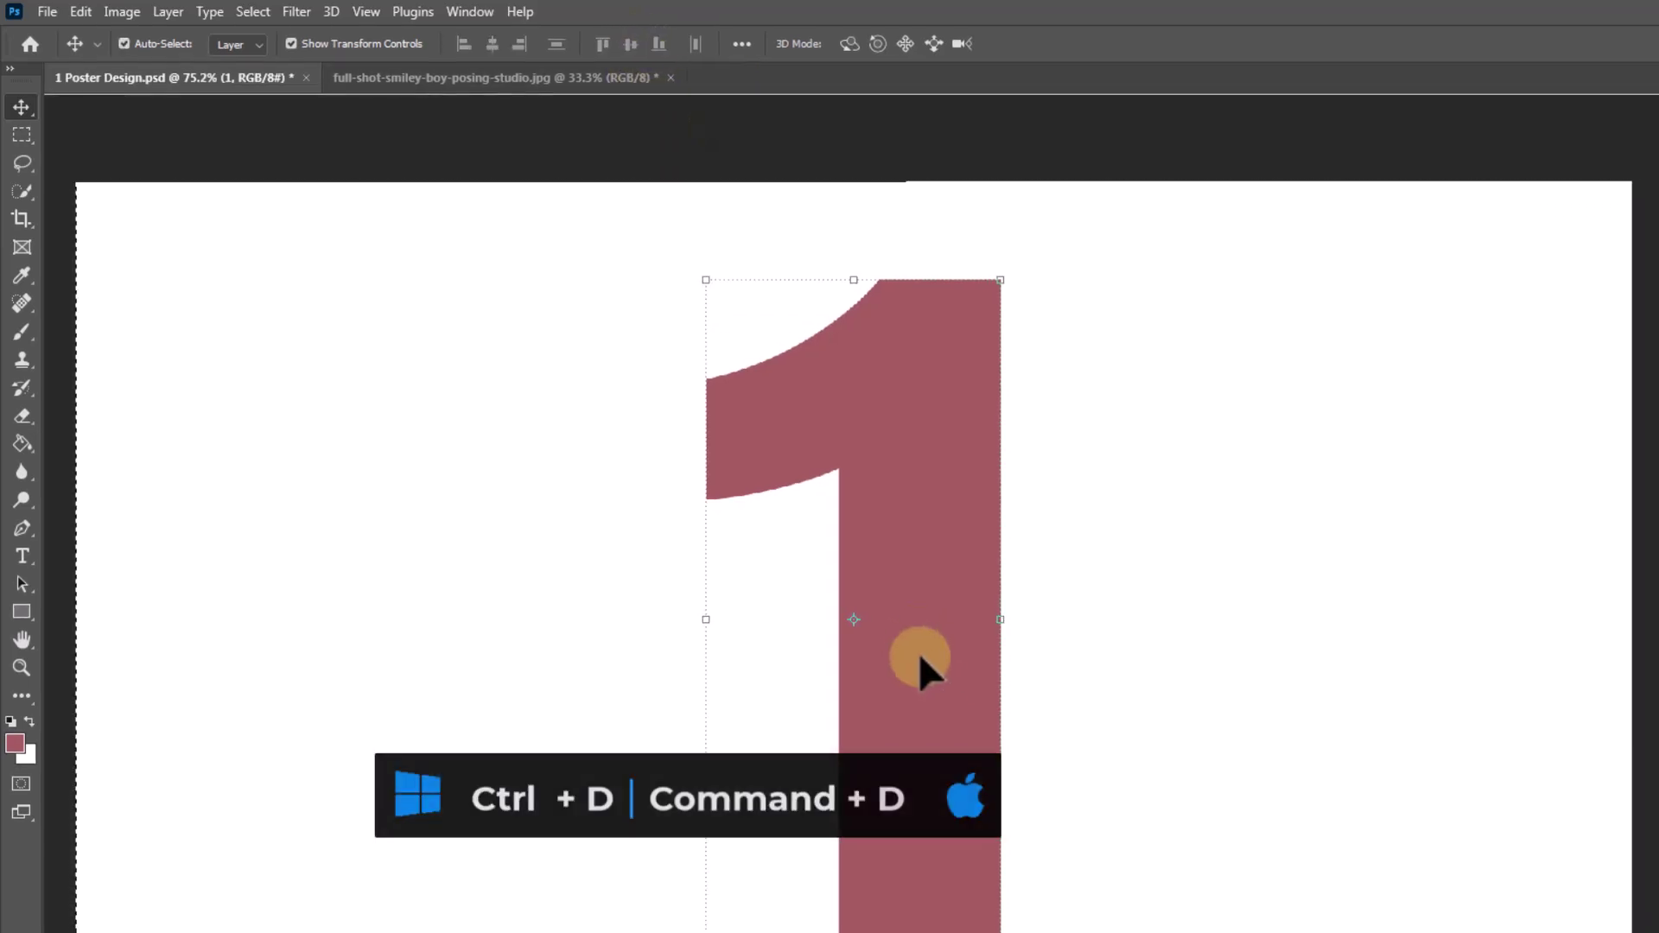
pyautogui.moveTo(922, 658); pyautogui.dragTo(885, 600)
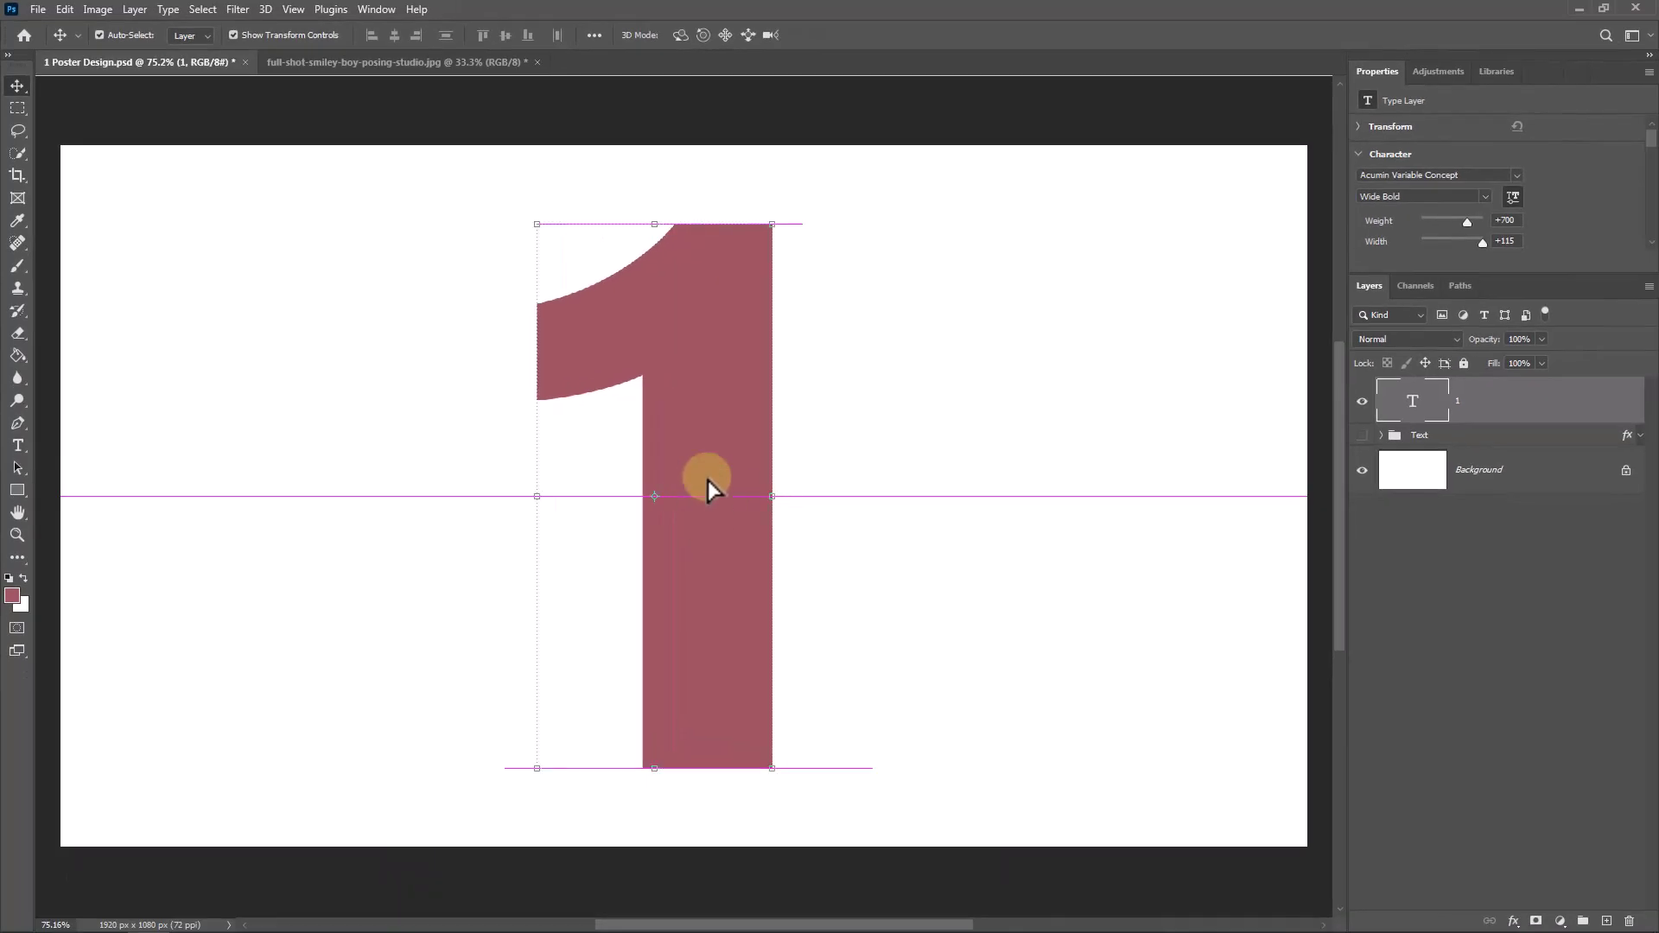
pyautogui.click(677, 348)
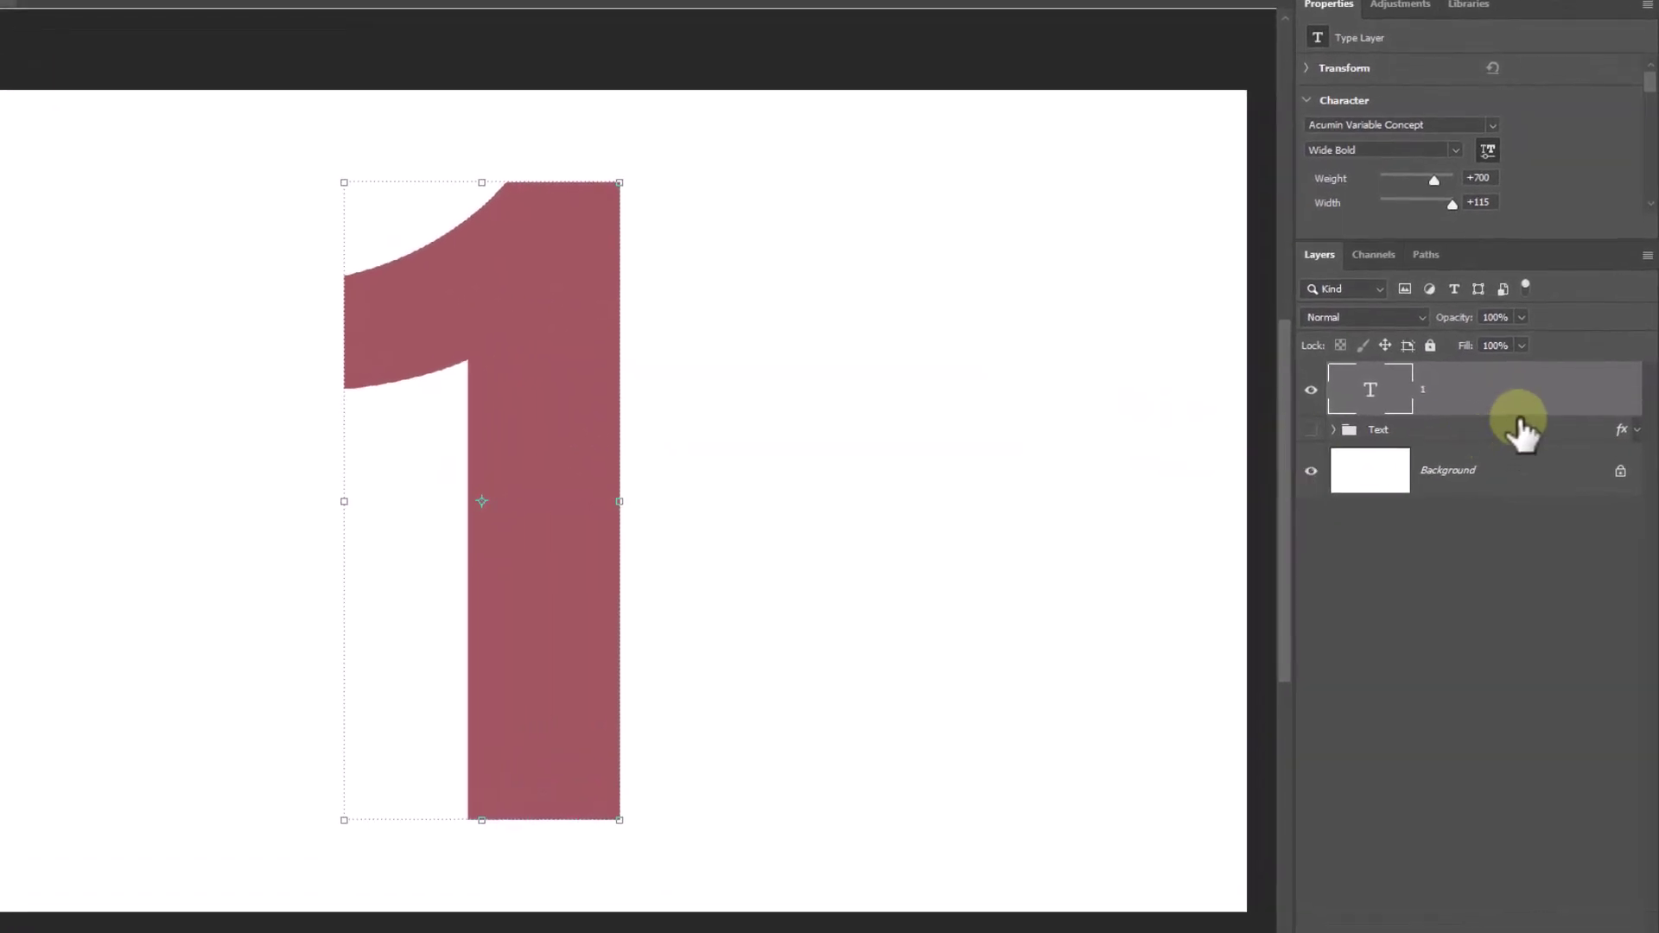
# - Add an Inner Shadow effect to the numeral's text layer and set the shadow colour to black (000000)
pyautogui.rightClick(1519, 421)
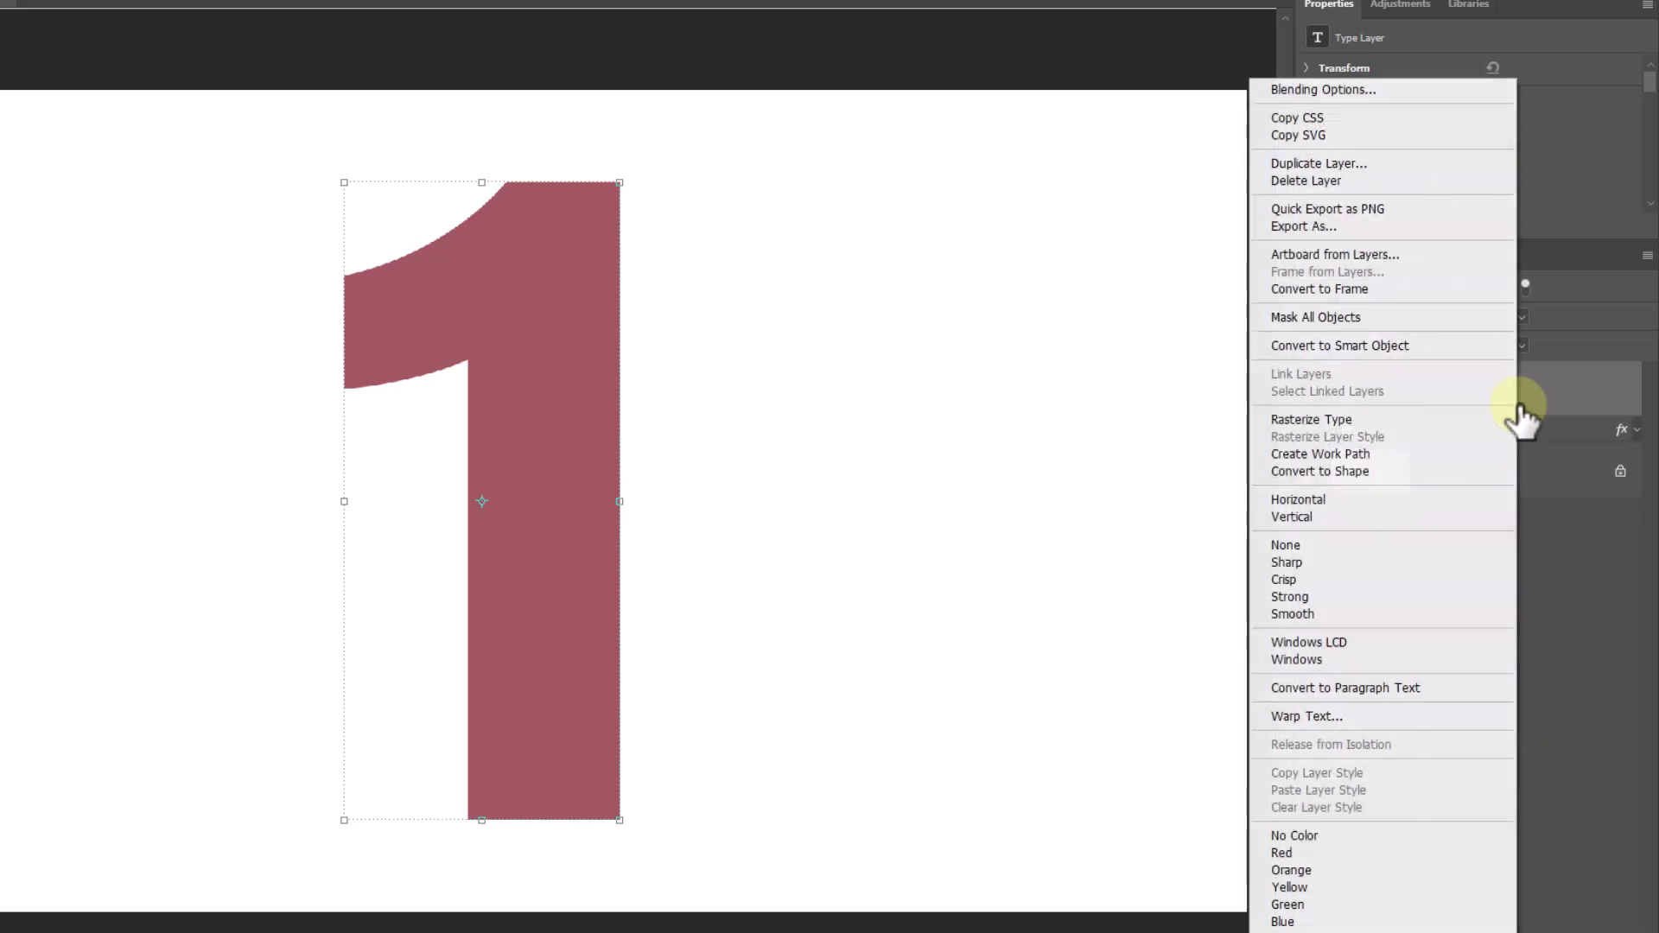
pyautogui.click(1303, 88)
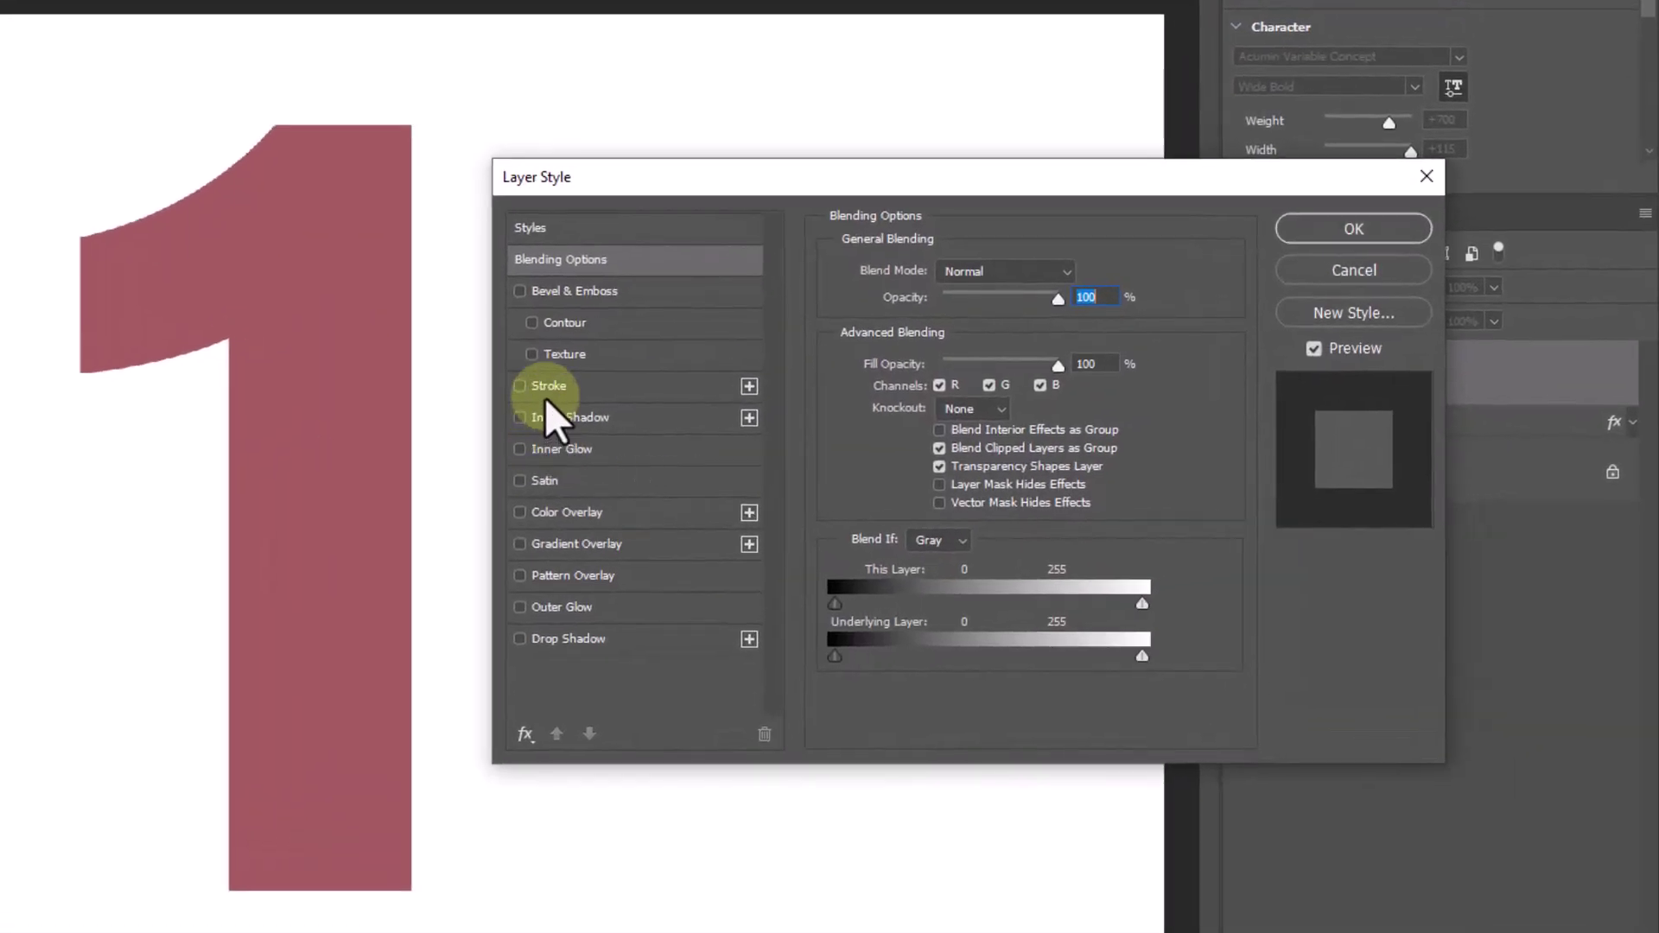
pyautogui.click(584, 418)
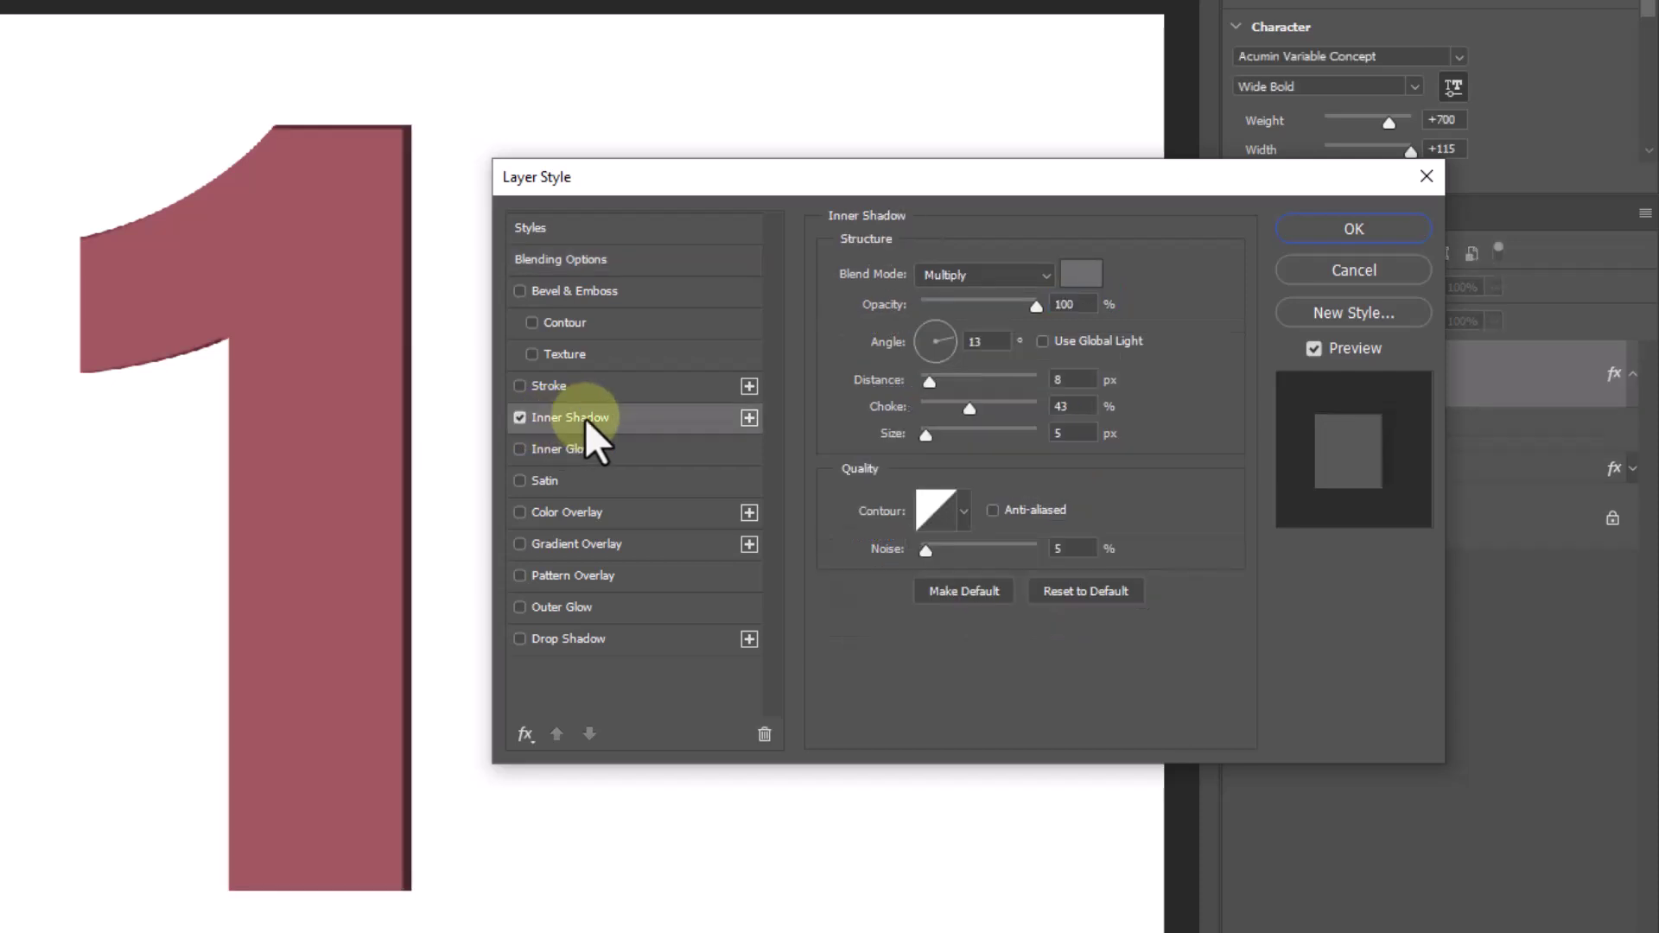
pyautogui.click(1081, 273)
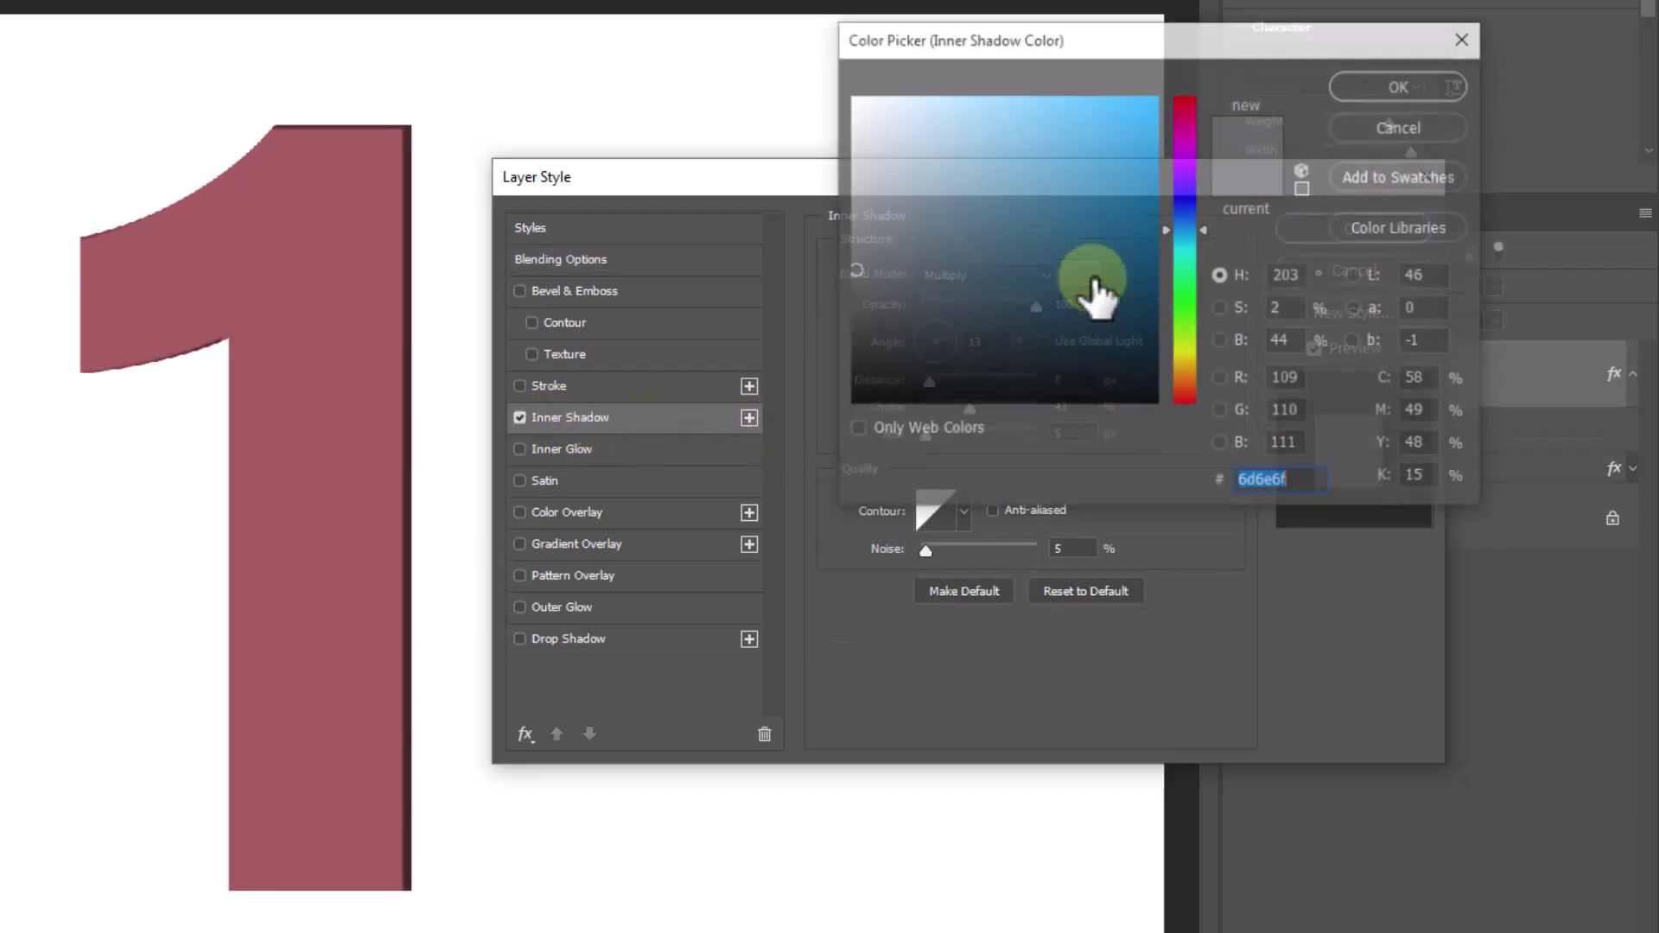
pyautogui.moveTo(919, 351); pyautogui.dragTo(752, 433)
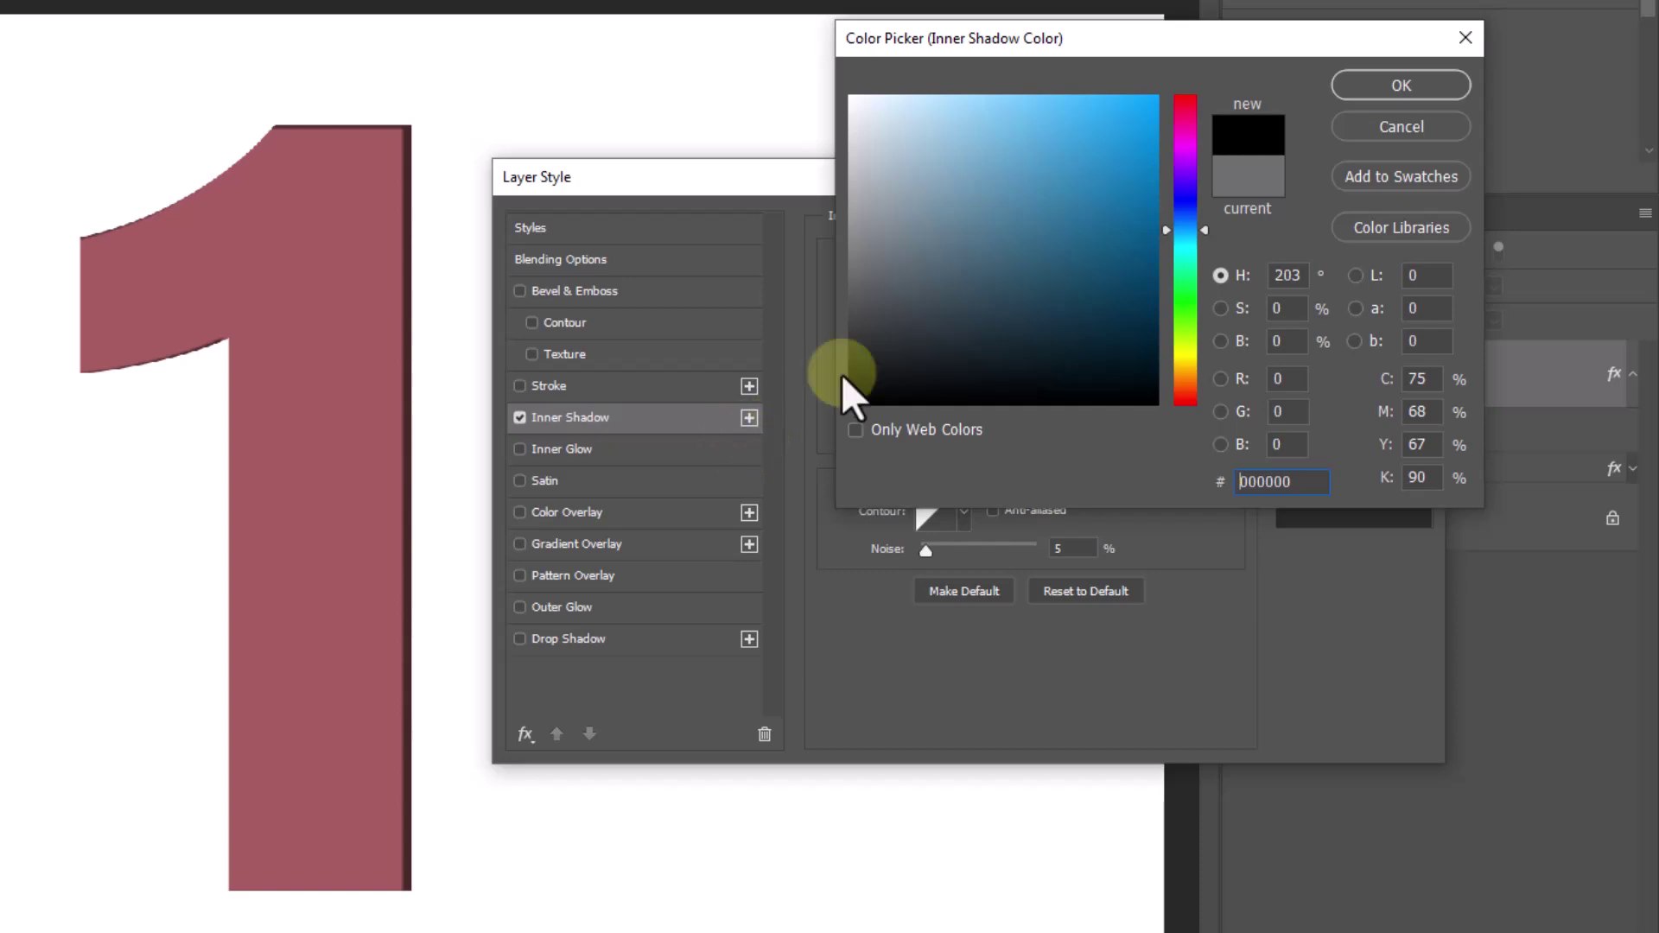
pyautogui.click(1374, 87)
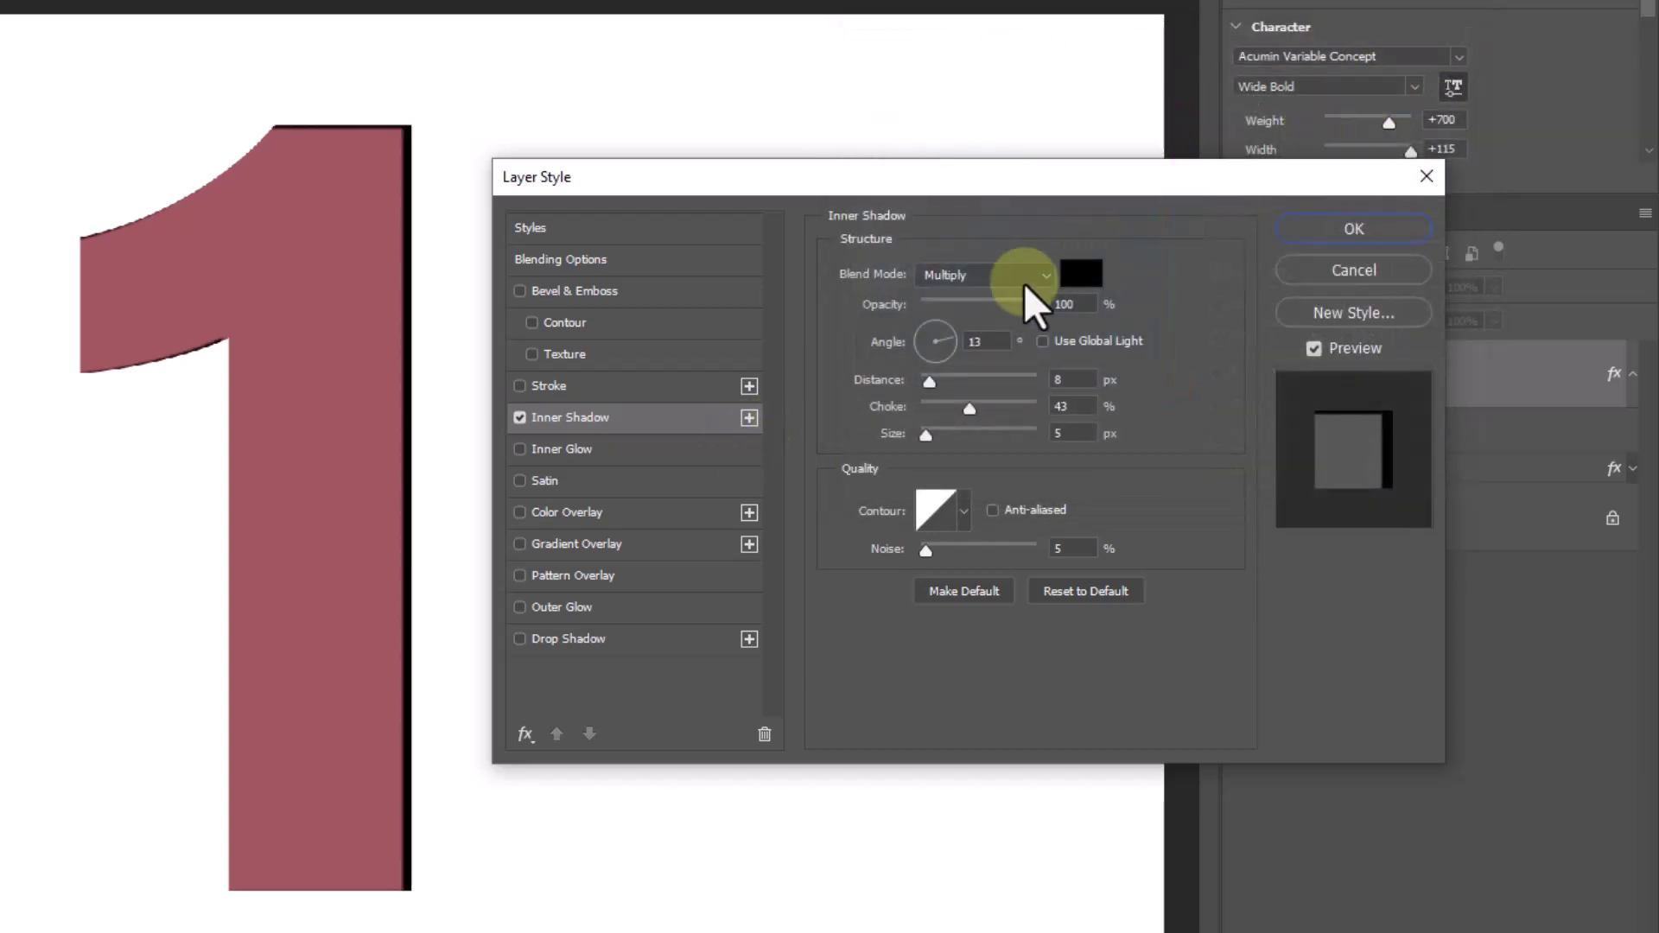
# - Keep the inner shadow's blend mode at Multiply and set its opacity to 85%
pyautogui.click(992, 282)
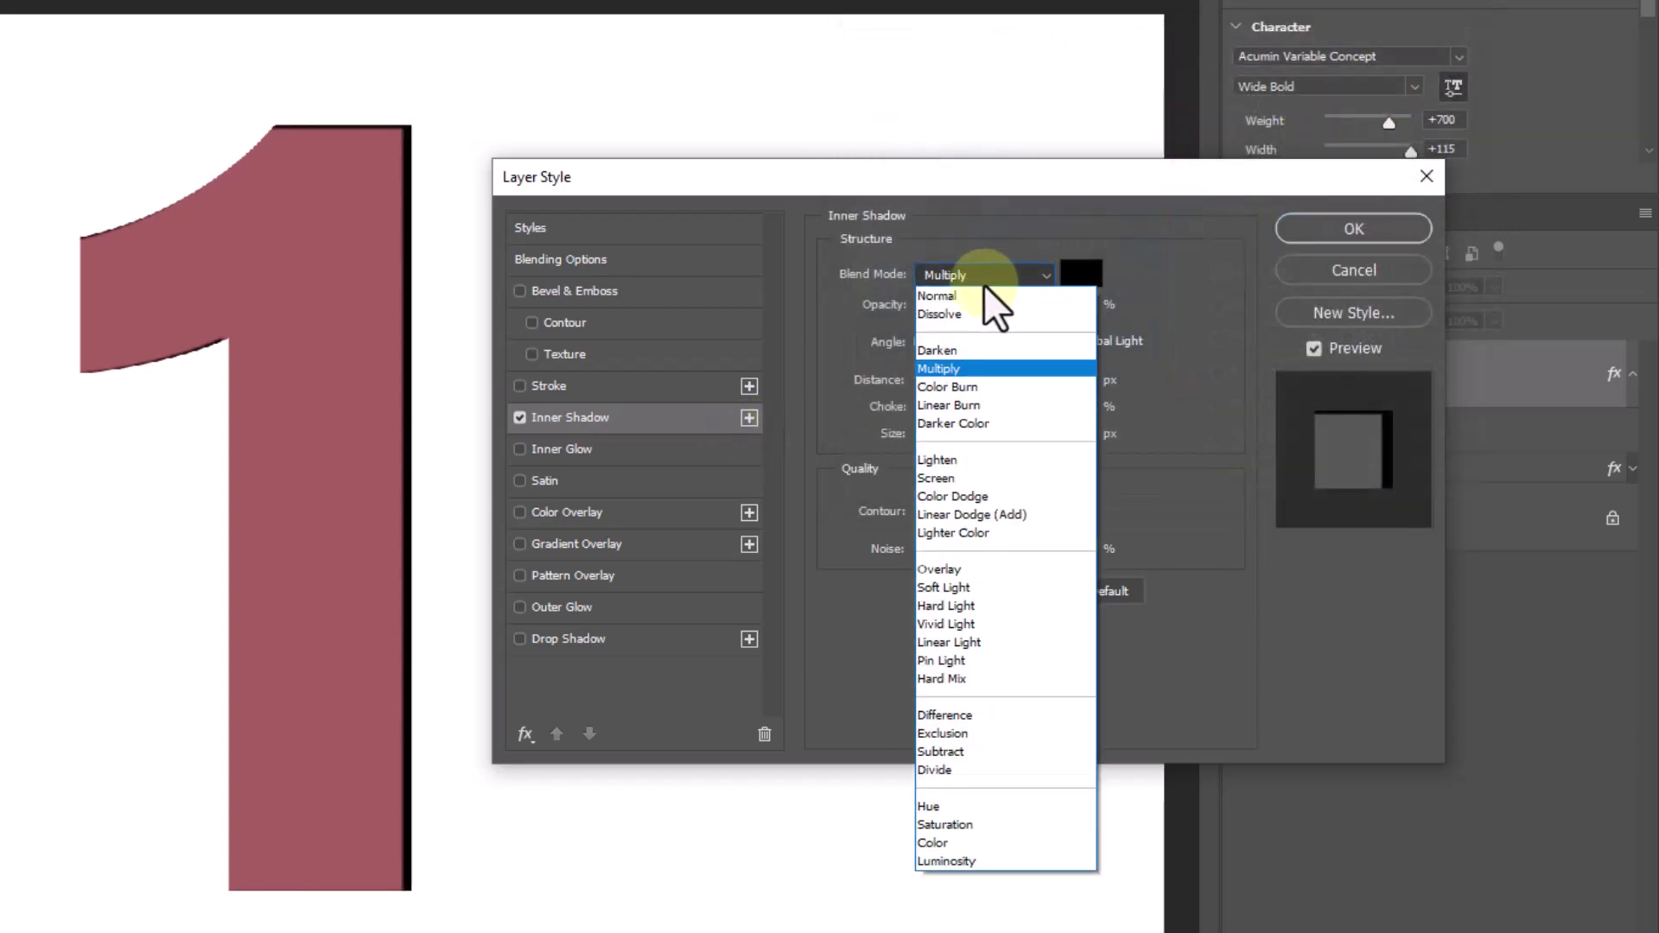
pyautogui.click(953, 366)
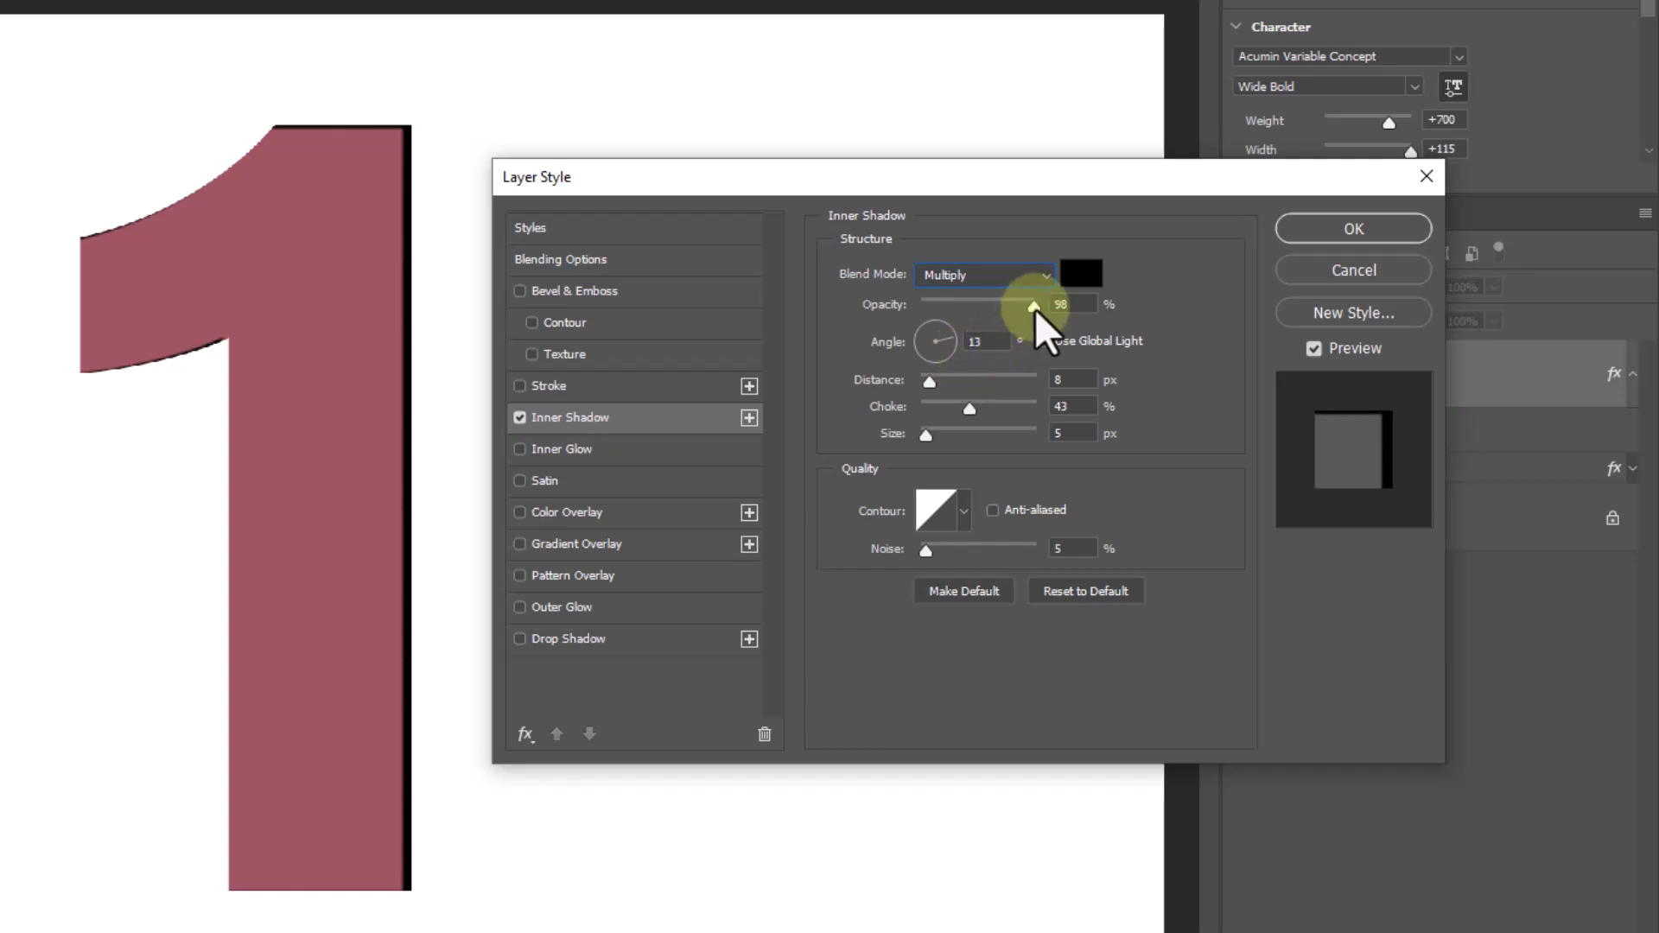
pyautogui.moveTo(1035, 307); pyautogui.dragTo(1020, 309)
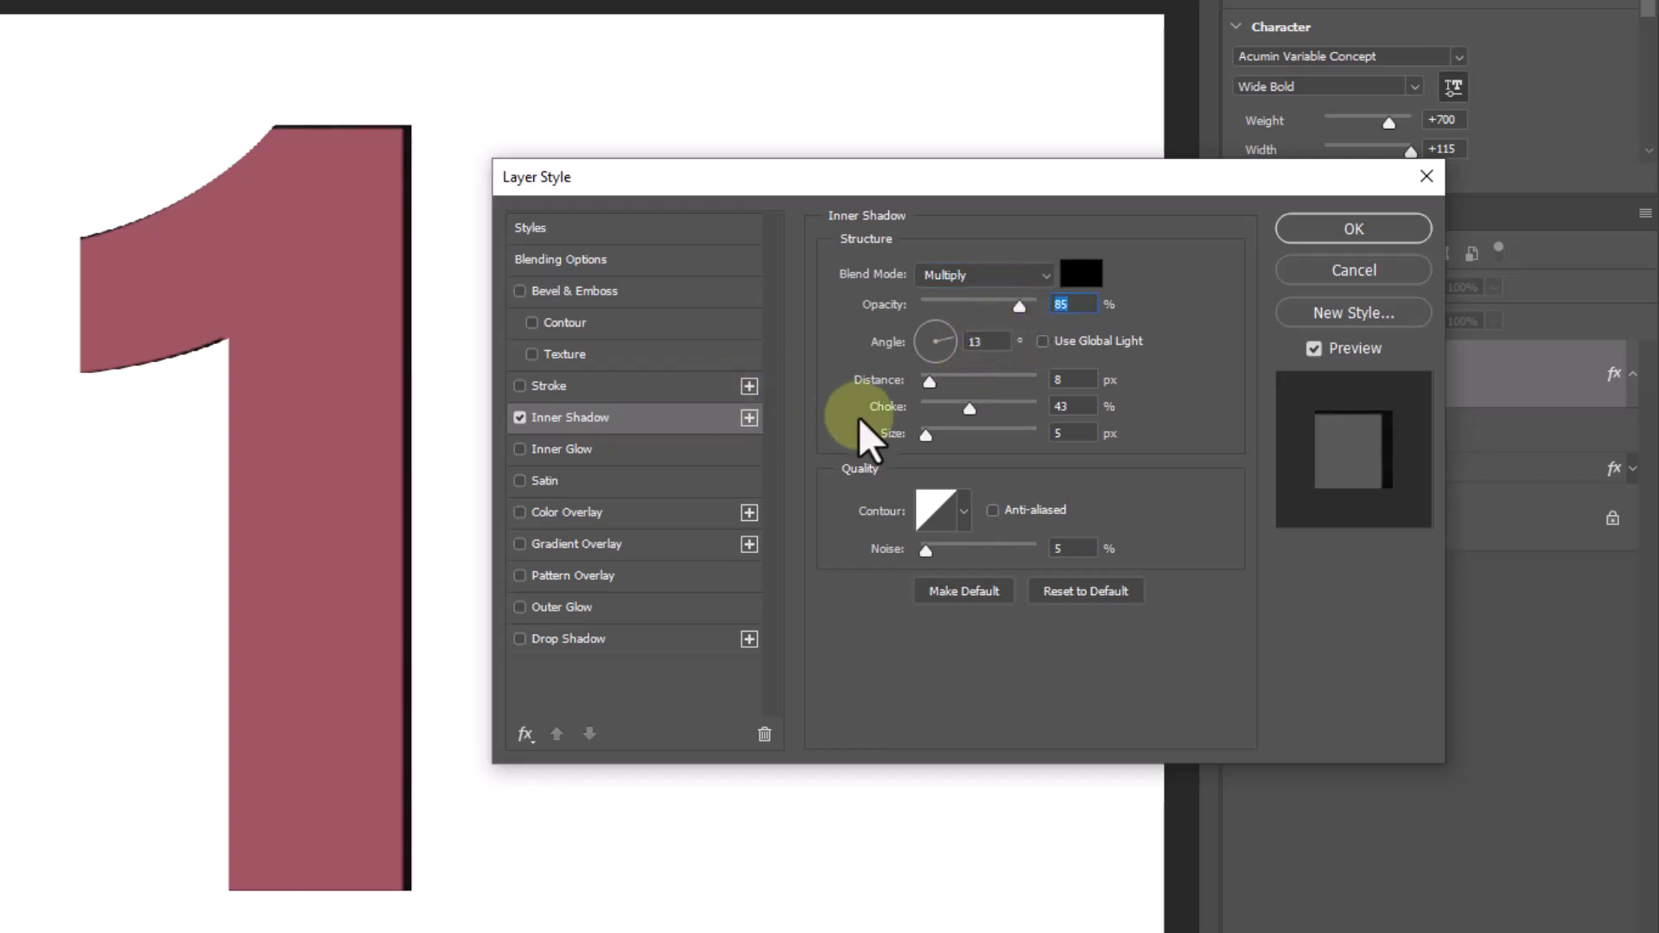
# - Set the inner shadow's angle to 45°, distance to 31 px and size to 57 px, then apply the effect and collapse its listing
pyautogui.moveTo(929, 382); pyautogui.dragTo(975, 382)
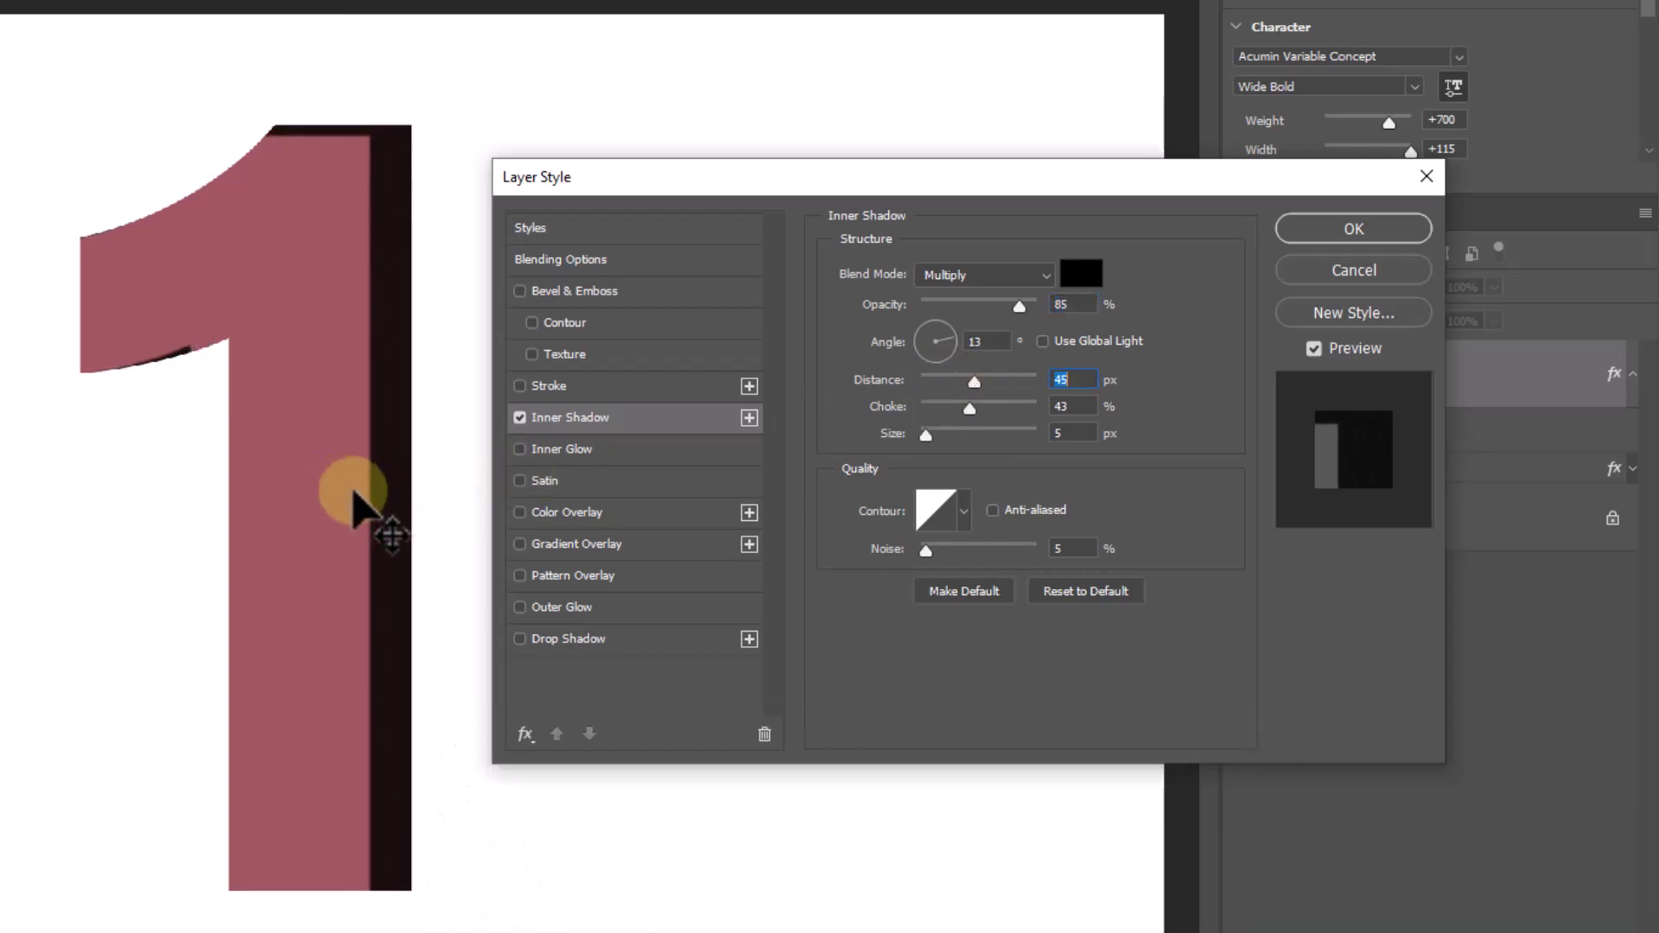
pyautogui.moveTo(355, 494); pyautogui.dragTo(353, 531)
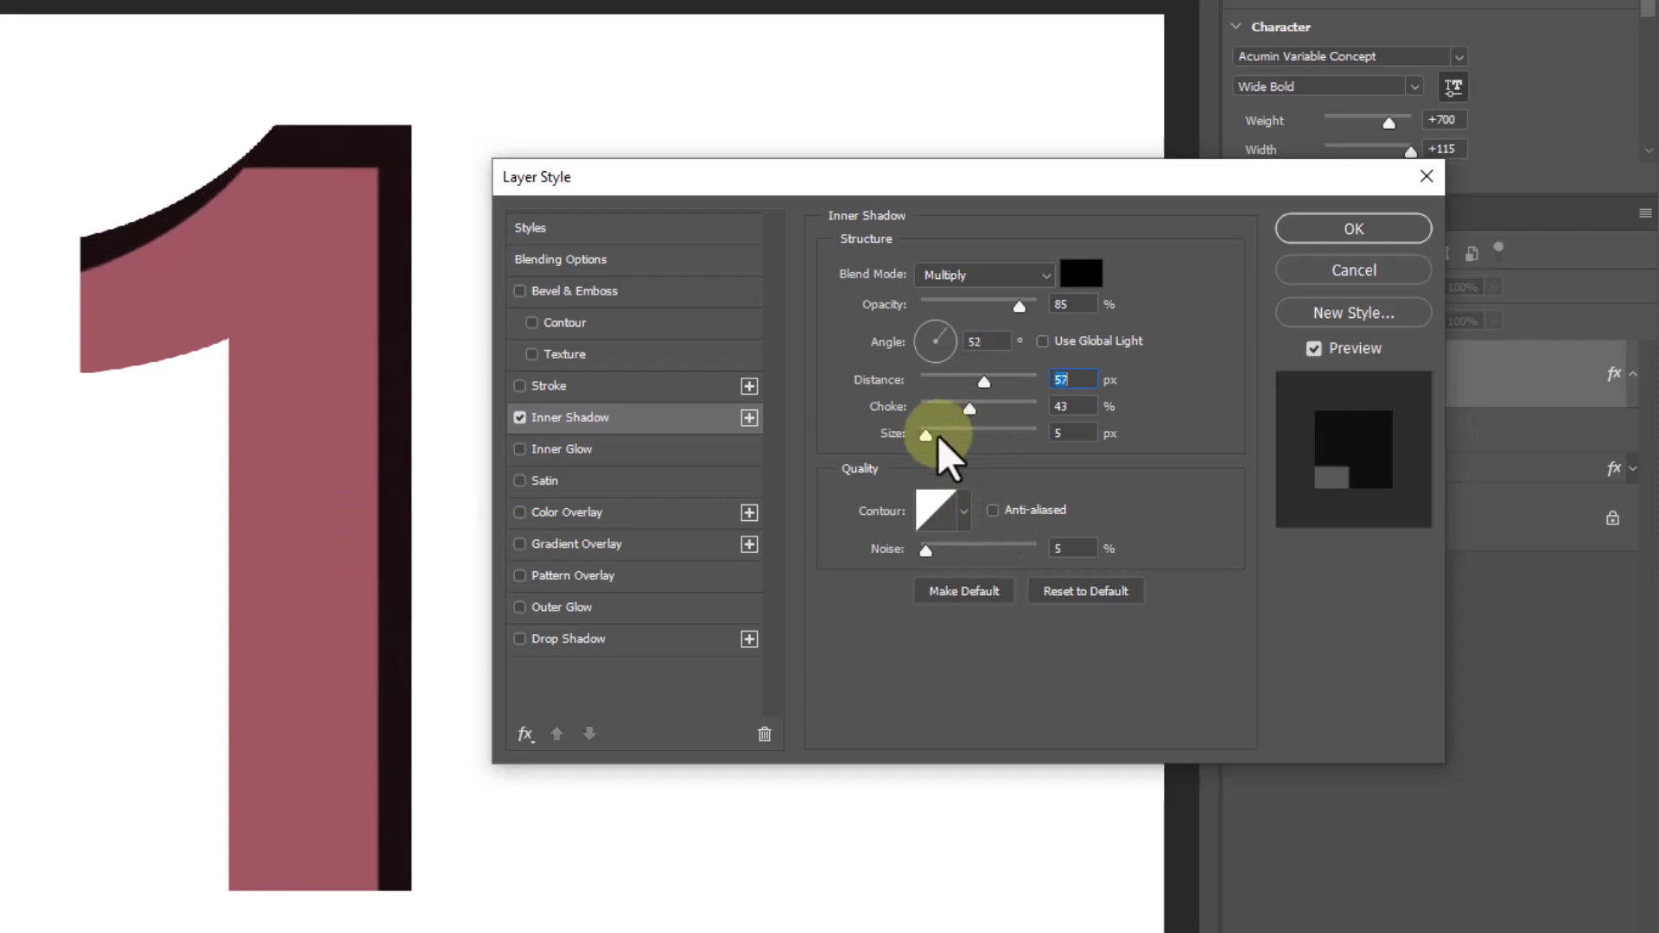
pyautogui.moveTo(937, 434); pyautogui.dragTo(952, 437)
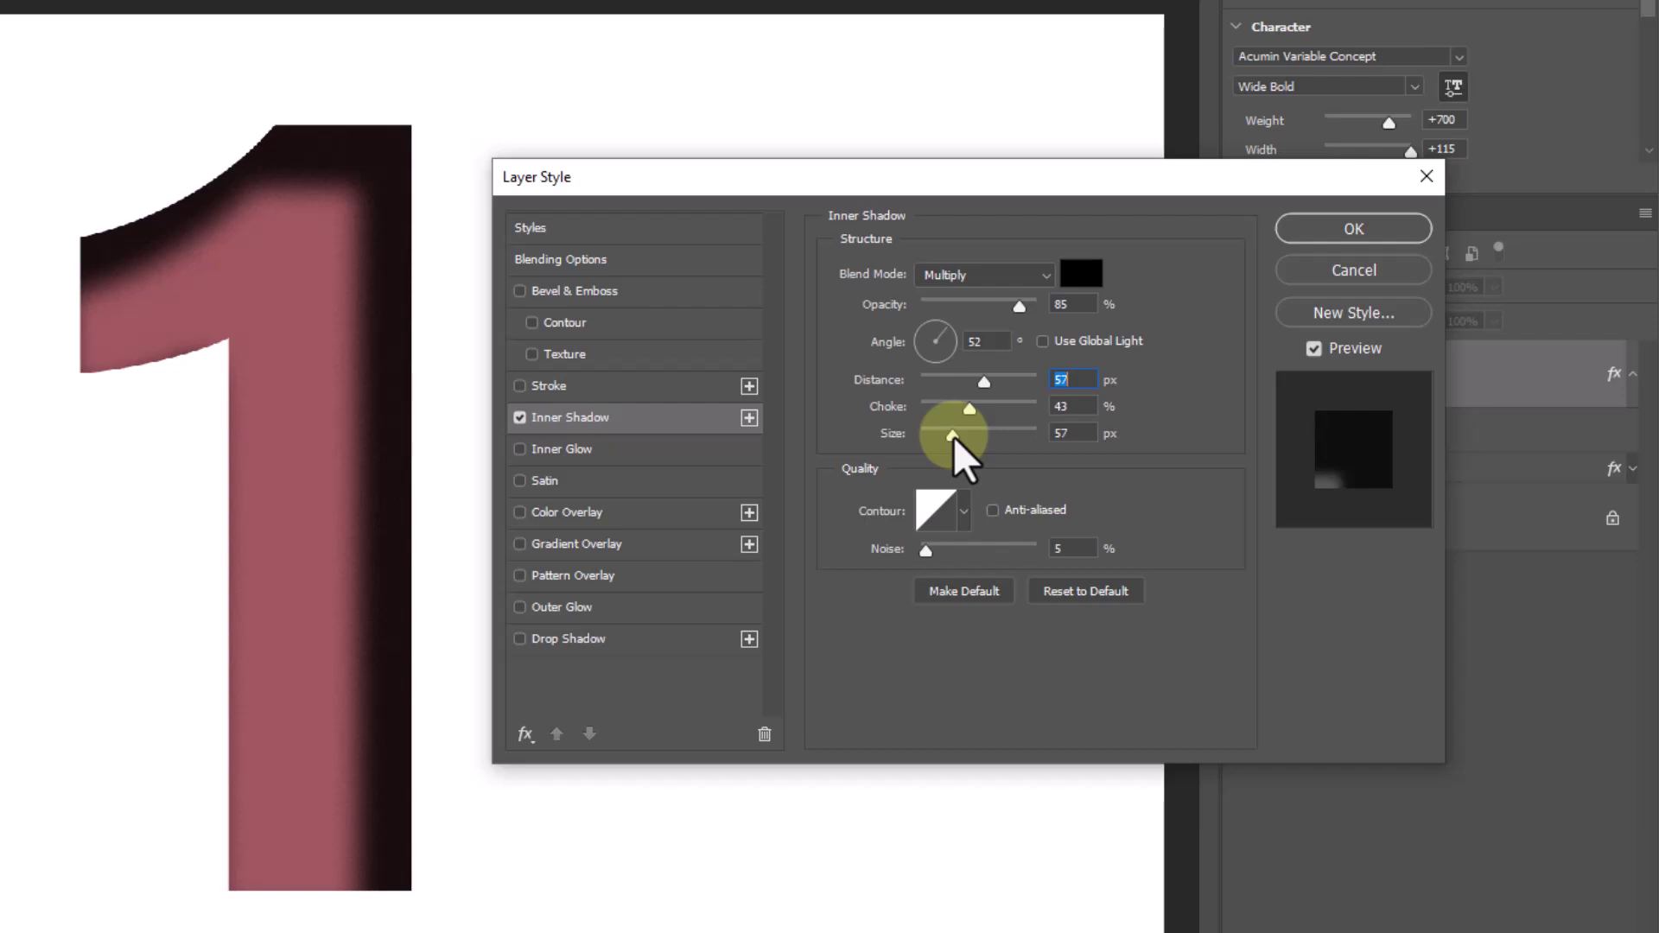
pyautogui.moveTo(348, 589); pyautogui.dragTo(361, 555)
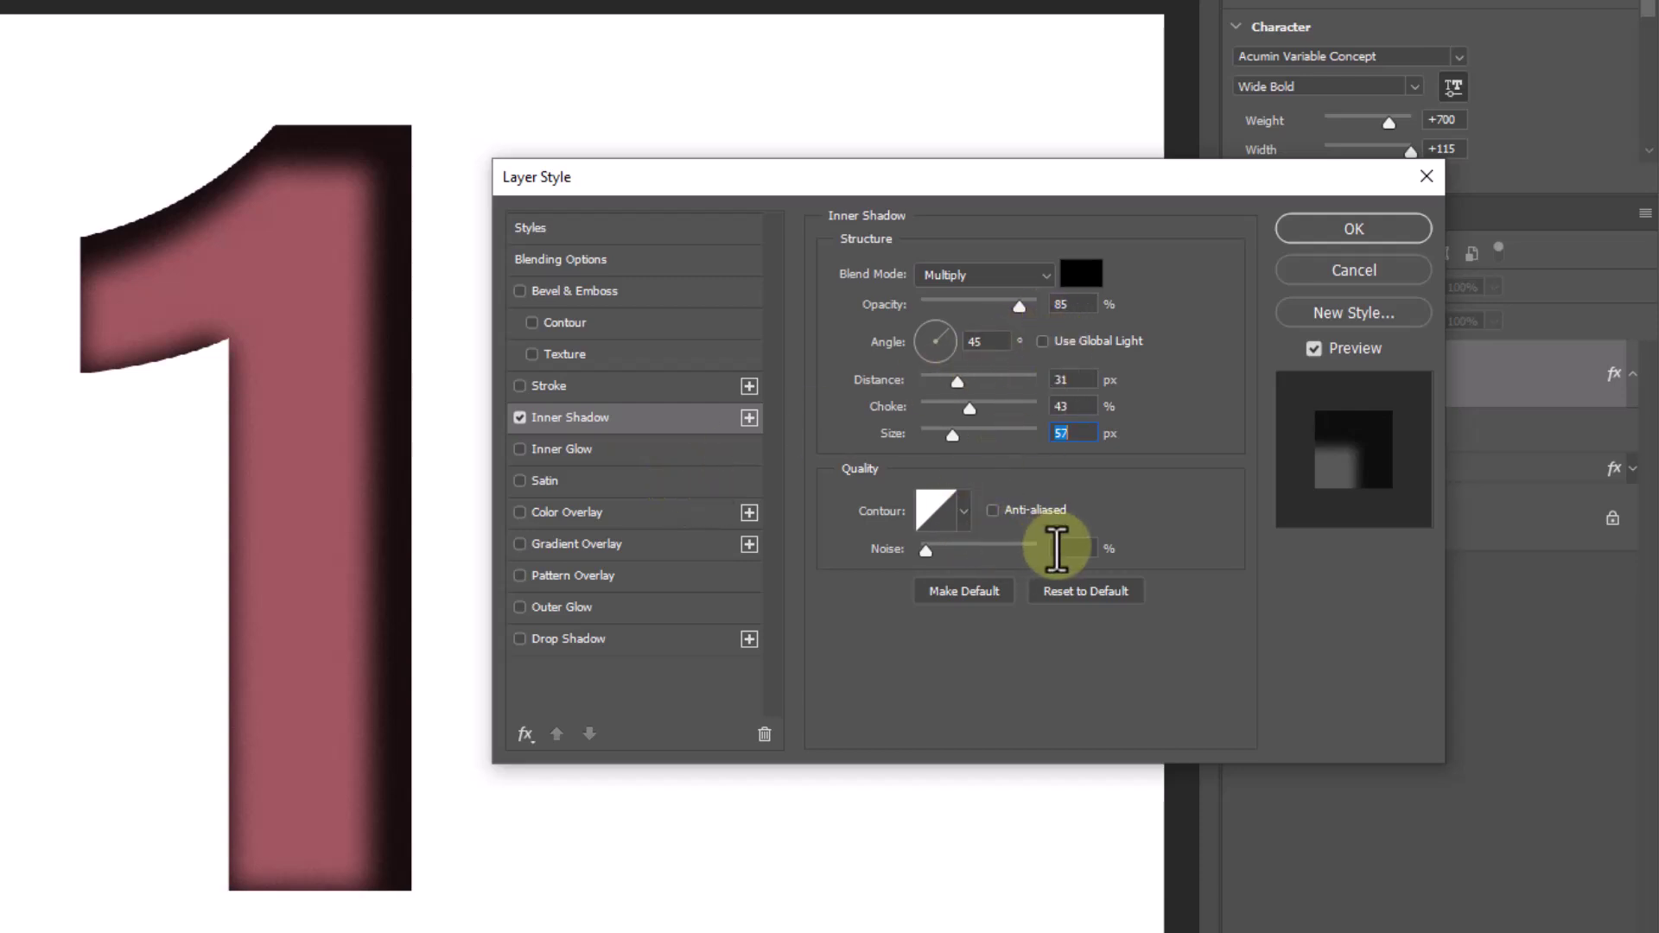
pyautogui.moveTo(1065, 548); pyautogui.dragTo(1038, 549)
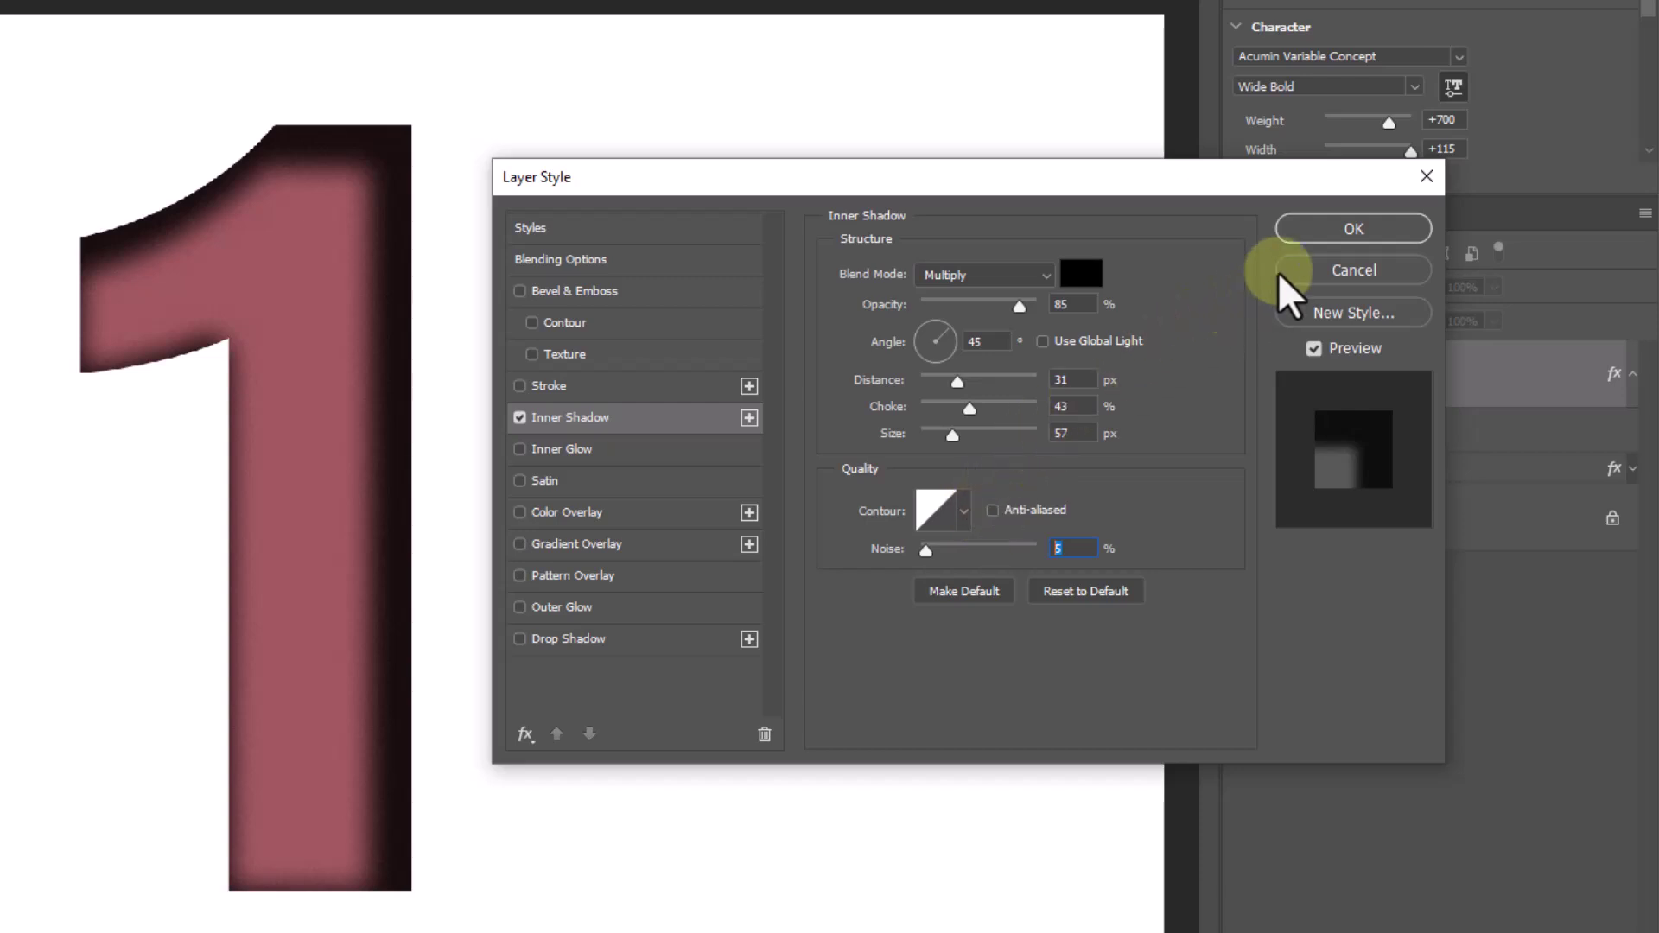
pyautogui.click(1305, 232)
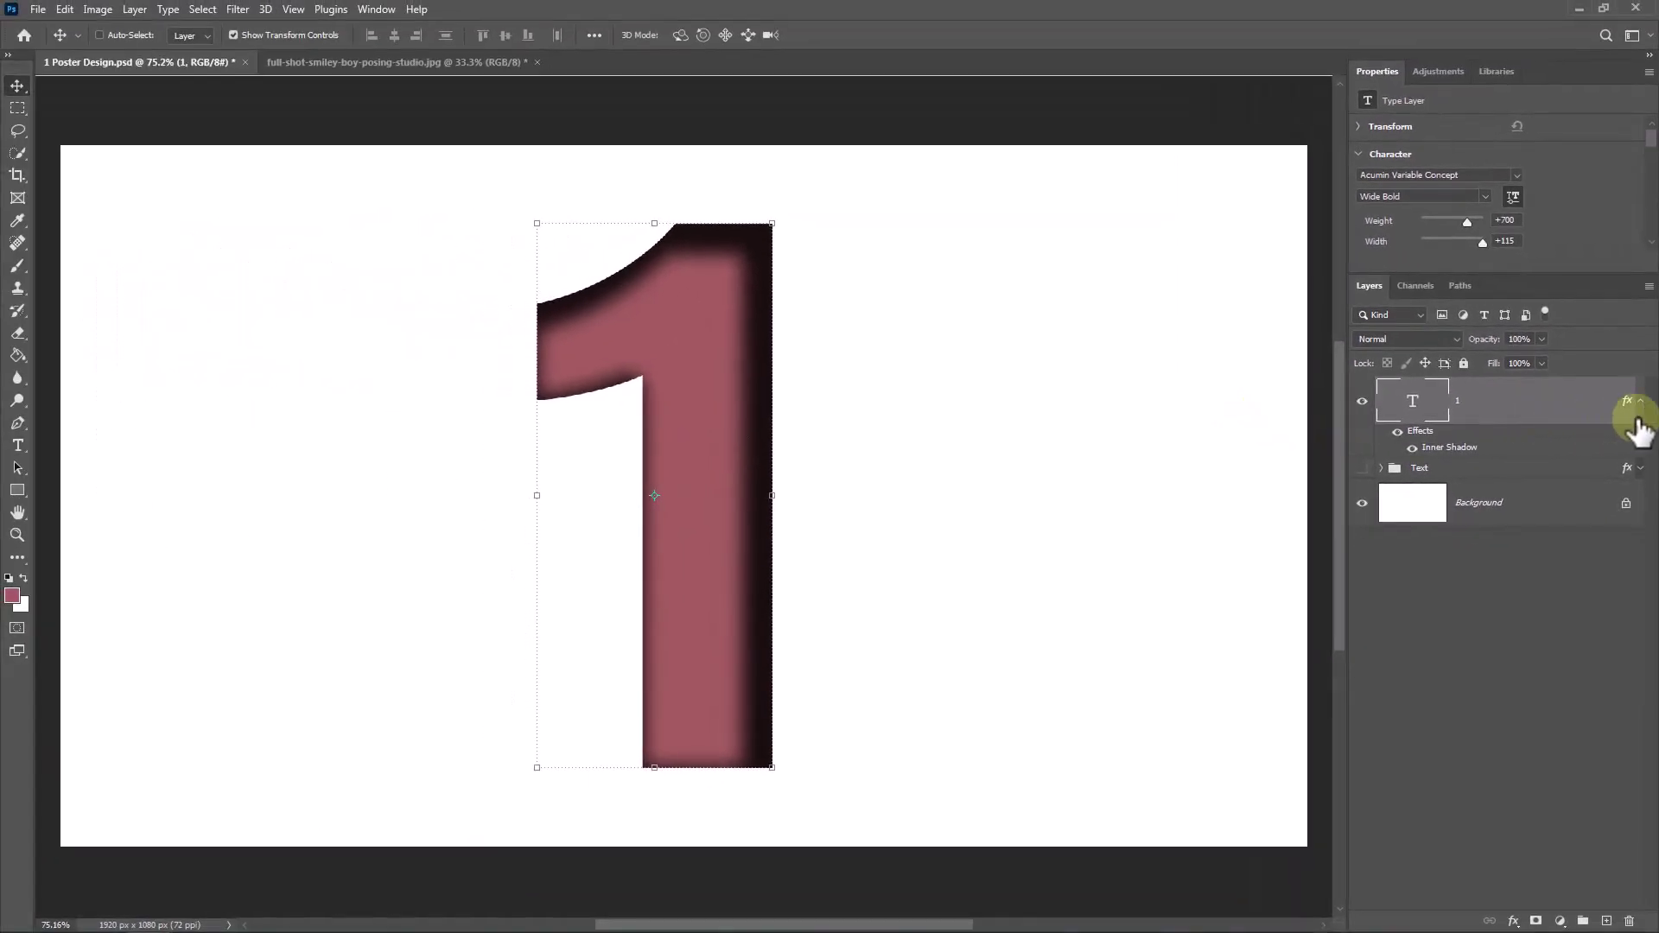
pyautogui.click(1640, 403)
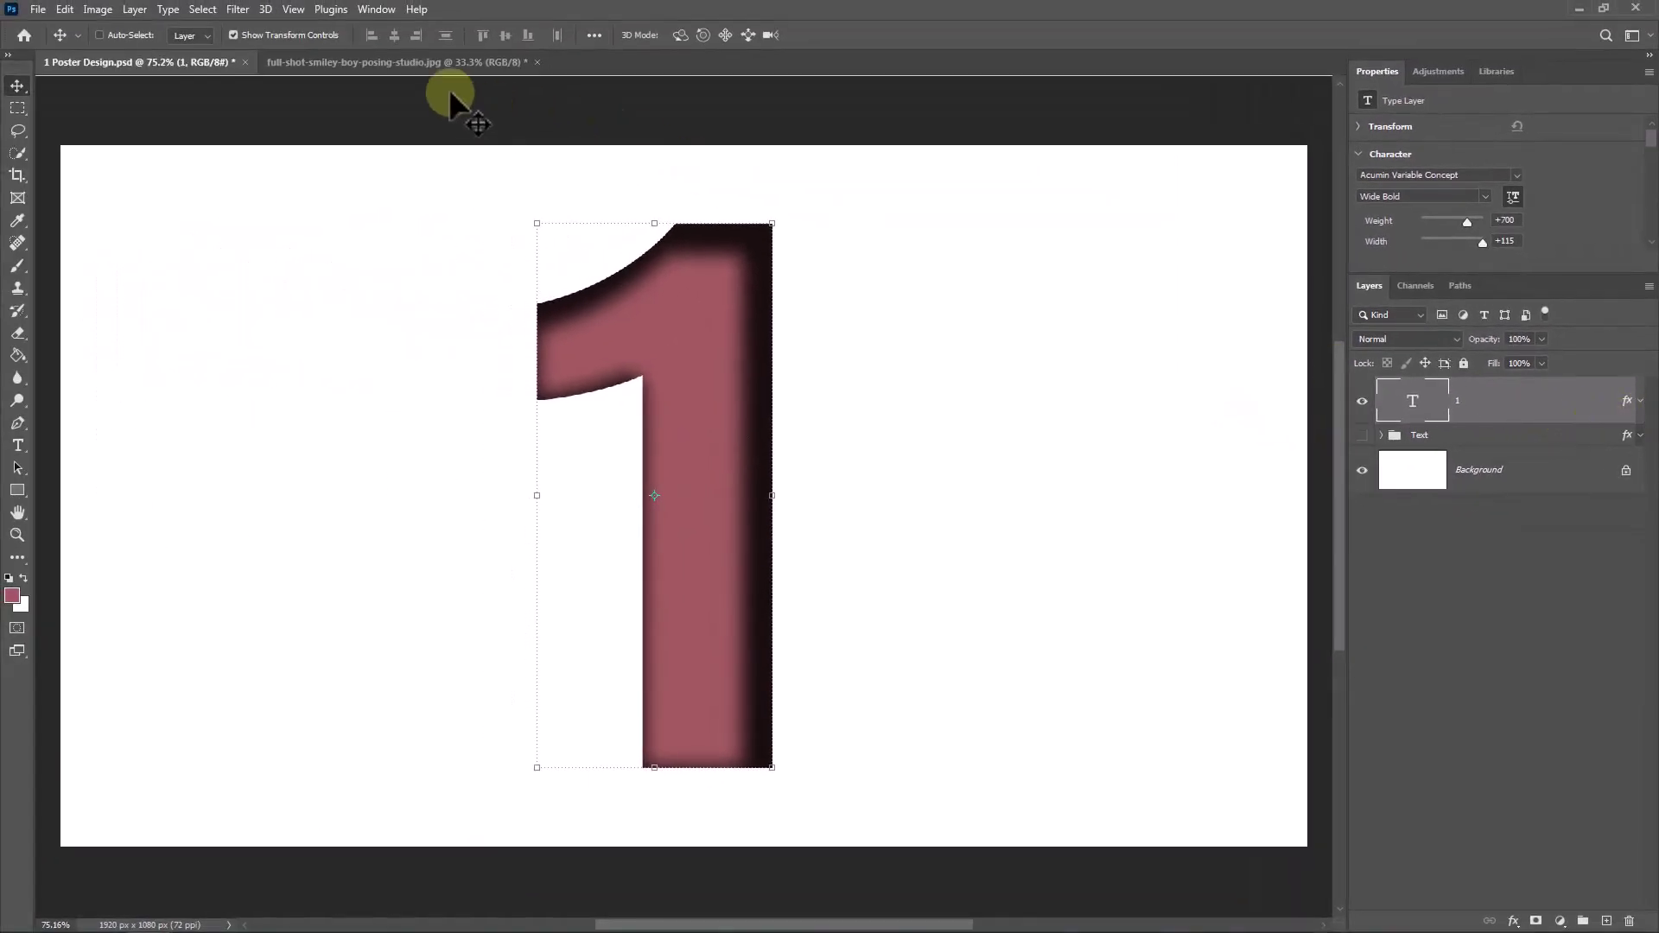
# - Bring the boy photo from full-shot-smiley-boy-posing-studio.jpg into the poster document and convert its layer to a smart object
pyautogui.click(427, 59)
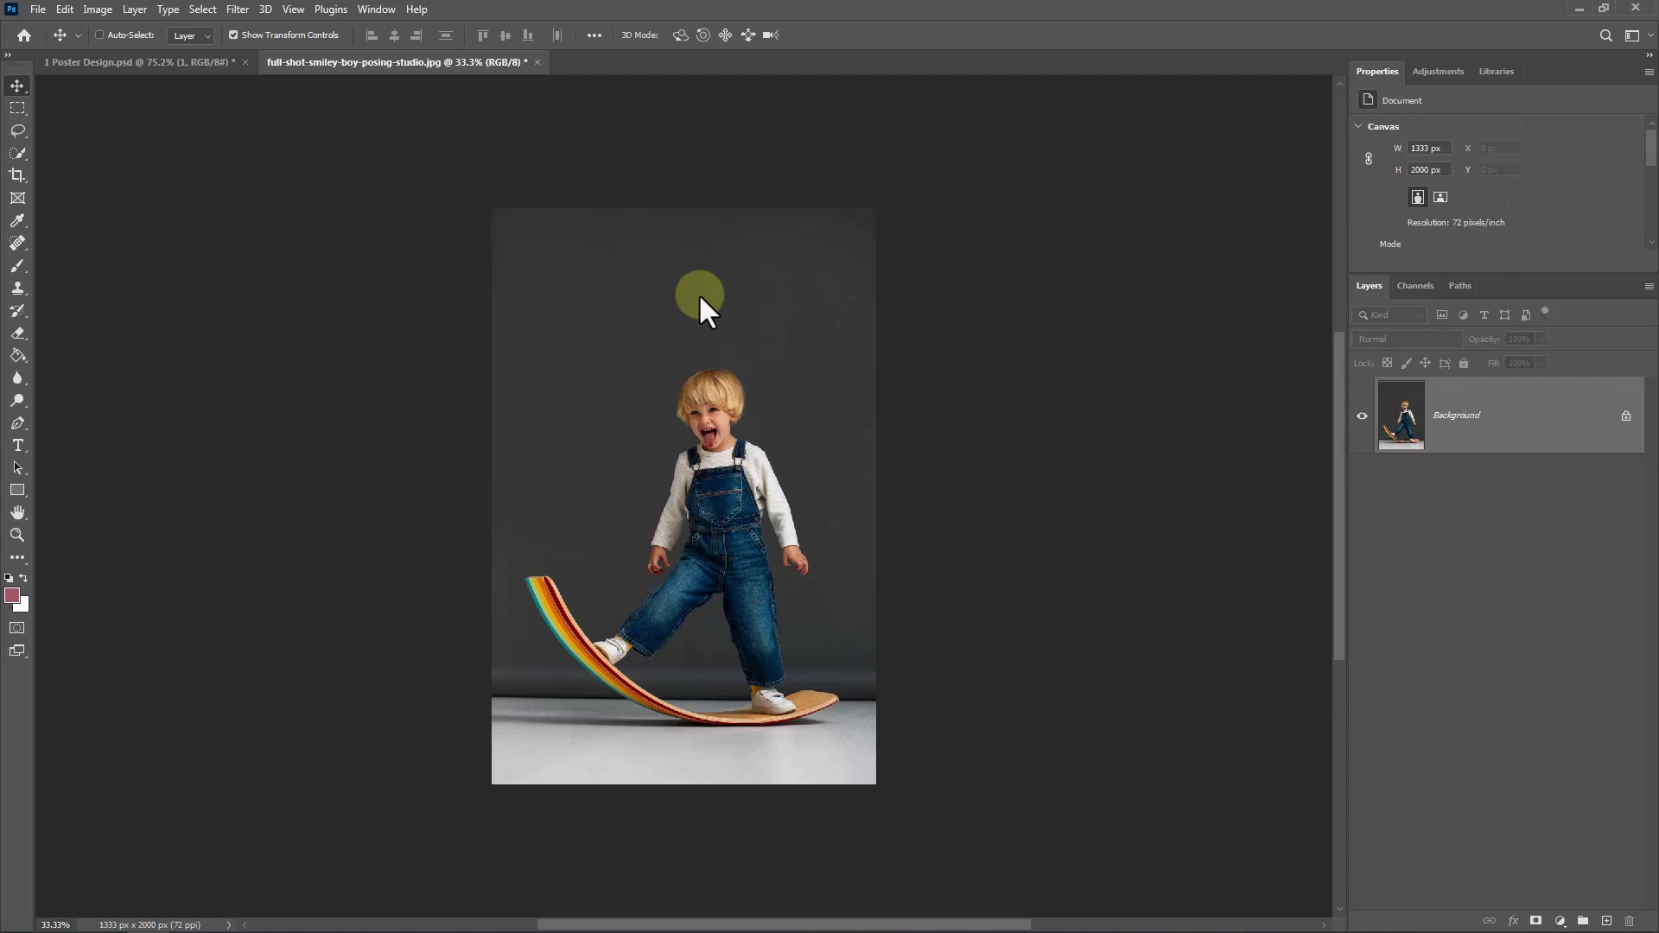
pyautogui.moveTo(717, 453); pyautogui.dragTo(674, 433)
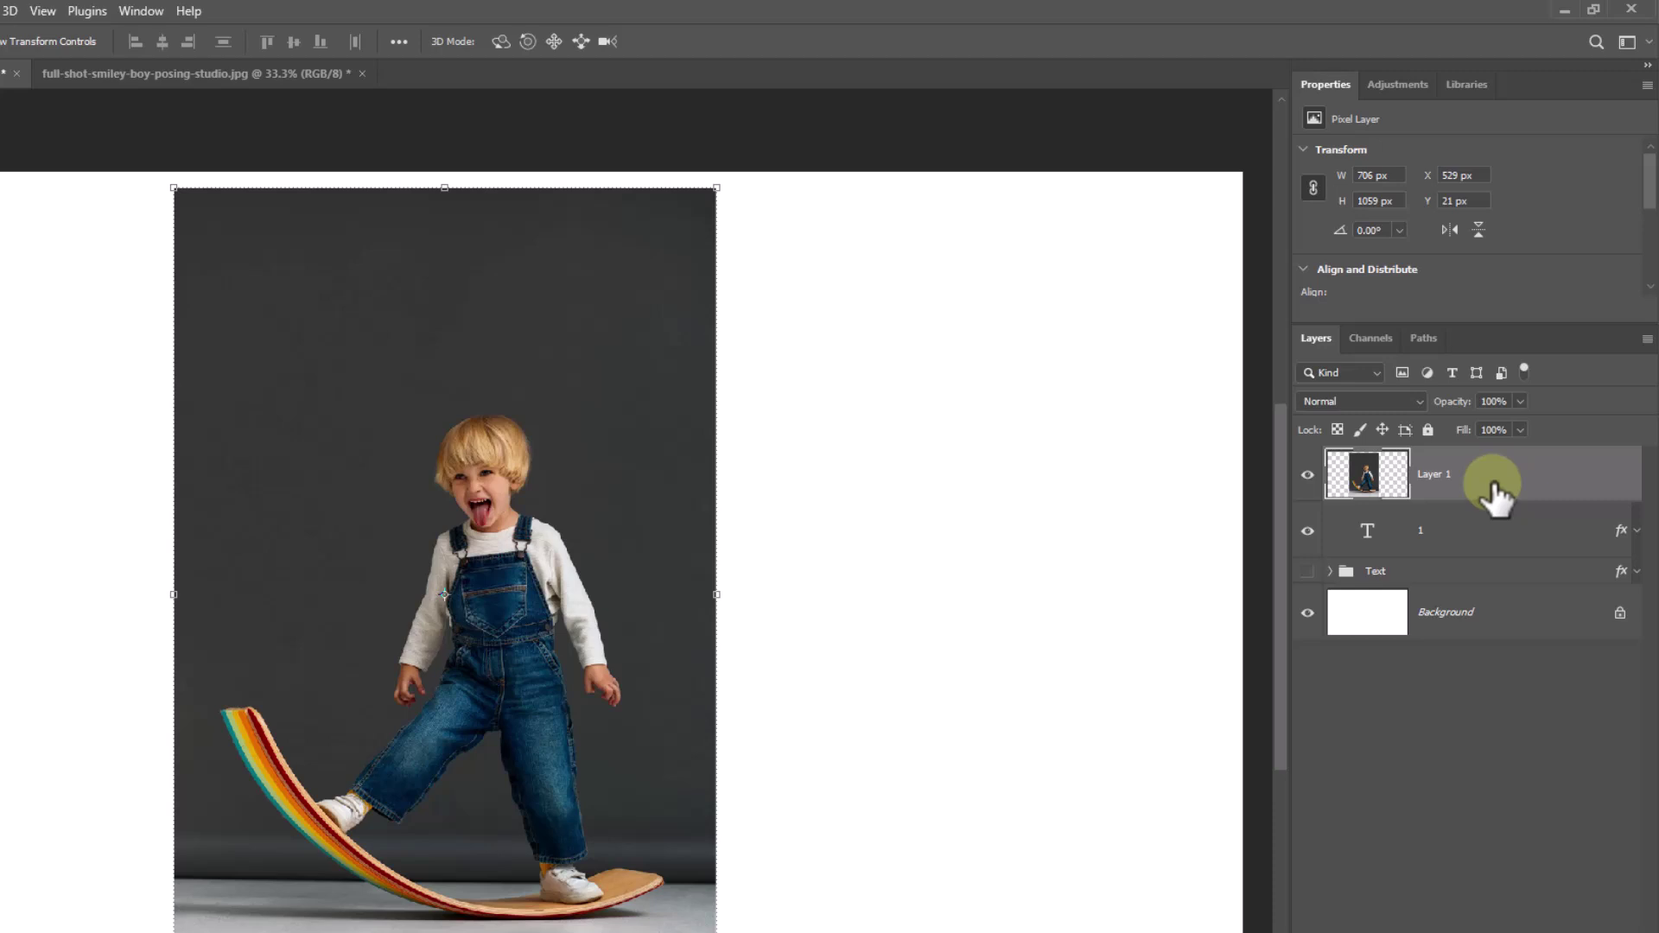
pyautogui.rightClick(1495, 497)
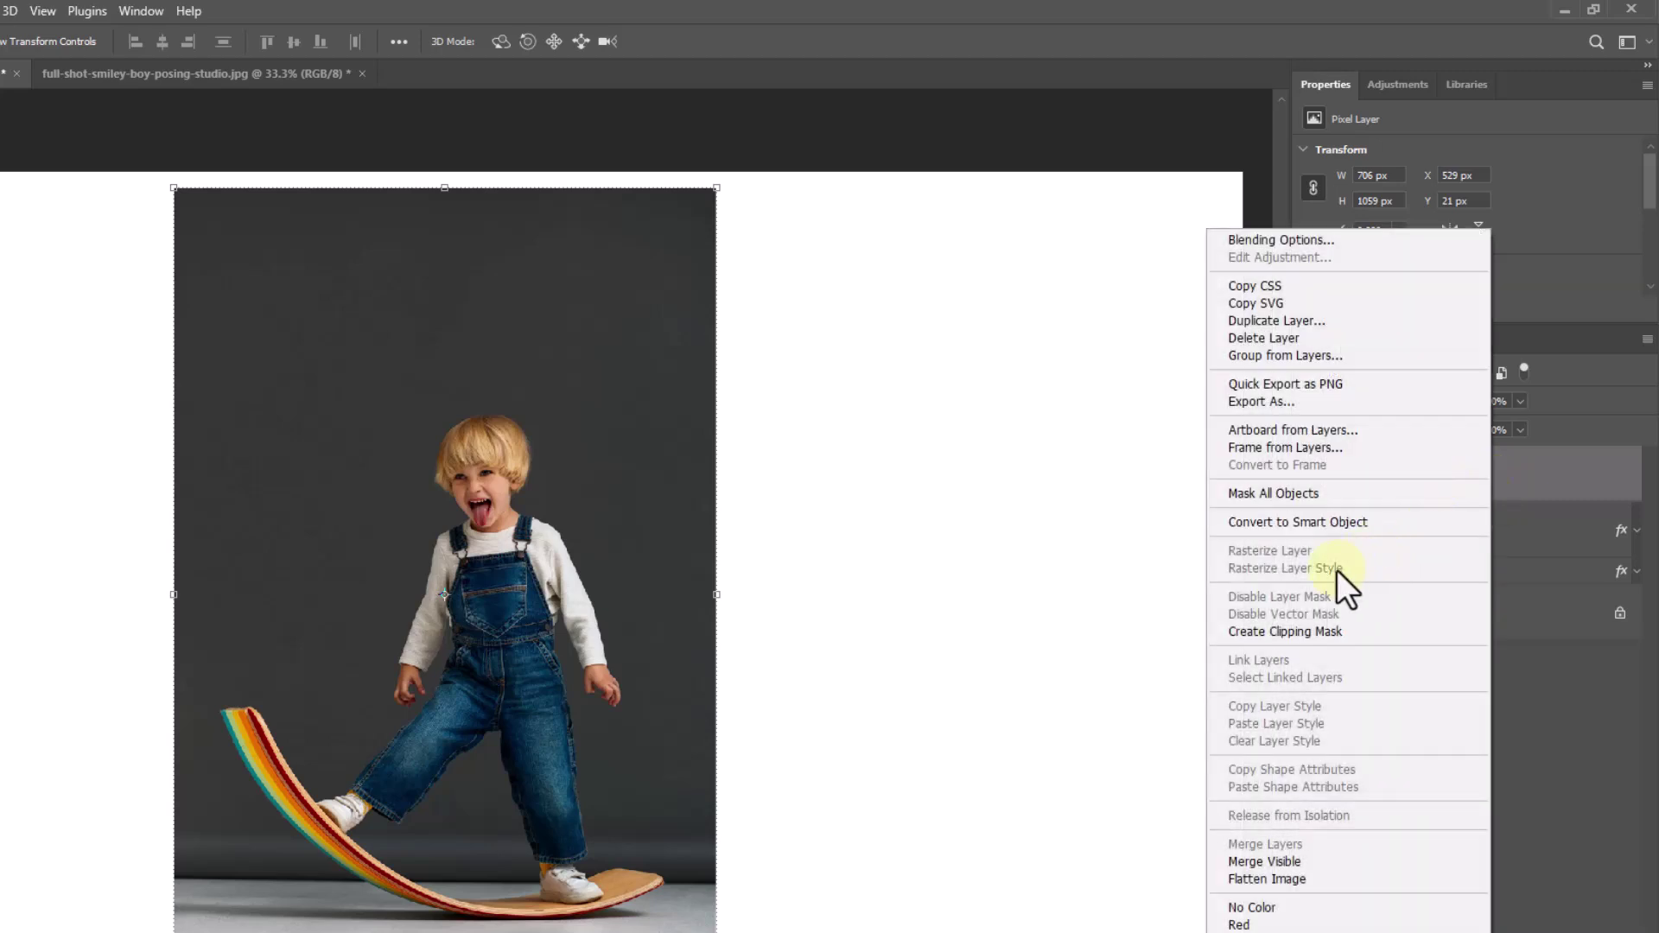
pyautogui.click(1271, 522)
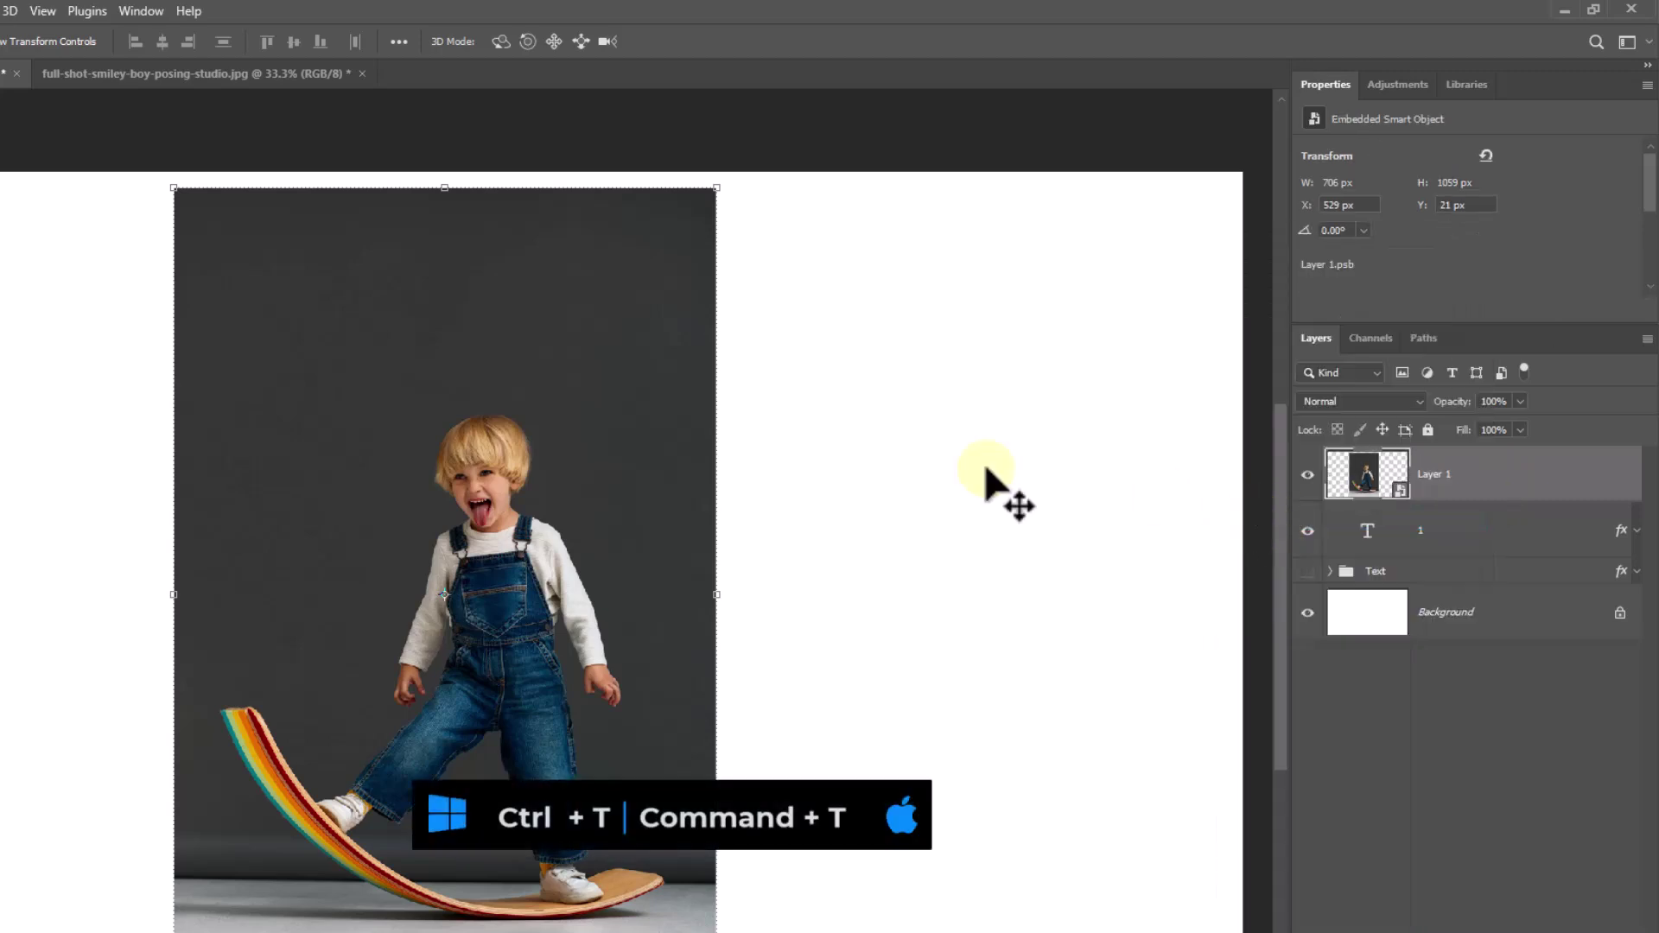
# - Move the photo at 74% layer opacity so the boy lines up with the numeral's stem, and restore the opacity to 100%
pyautogui.hotkey('ctrl', 't')
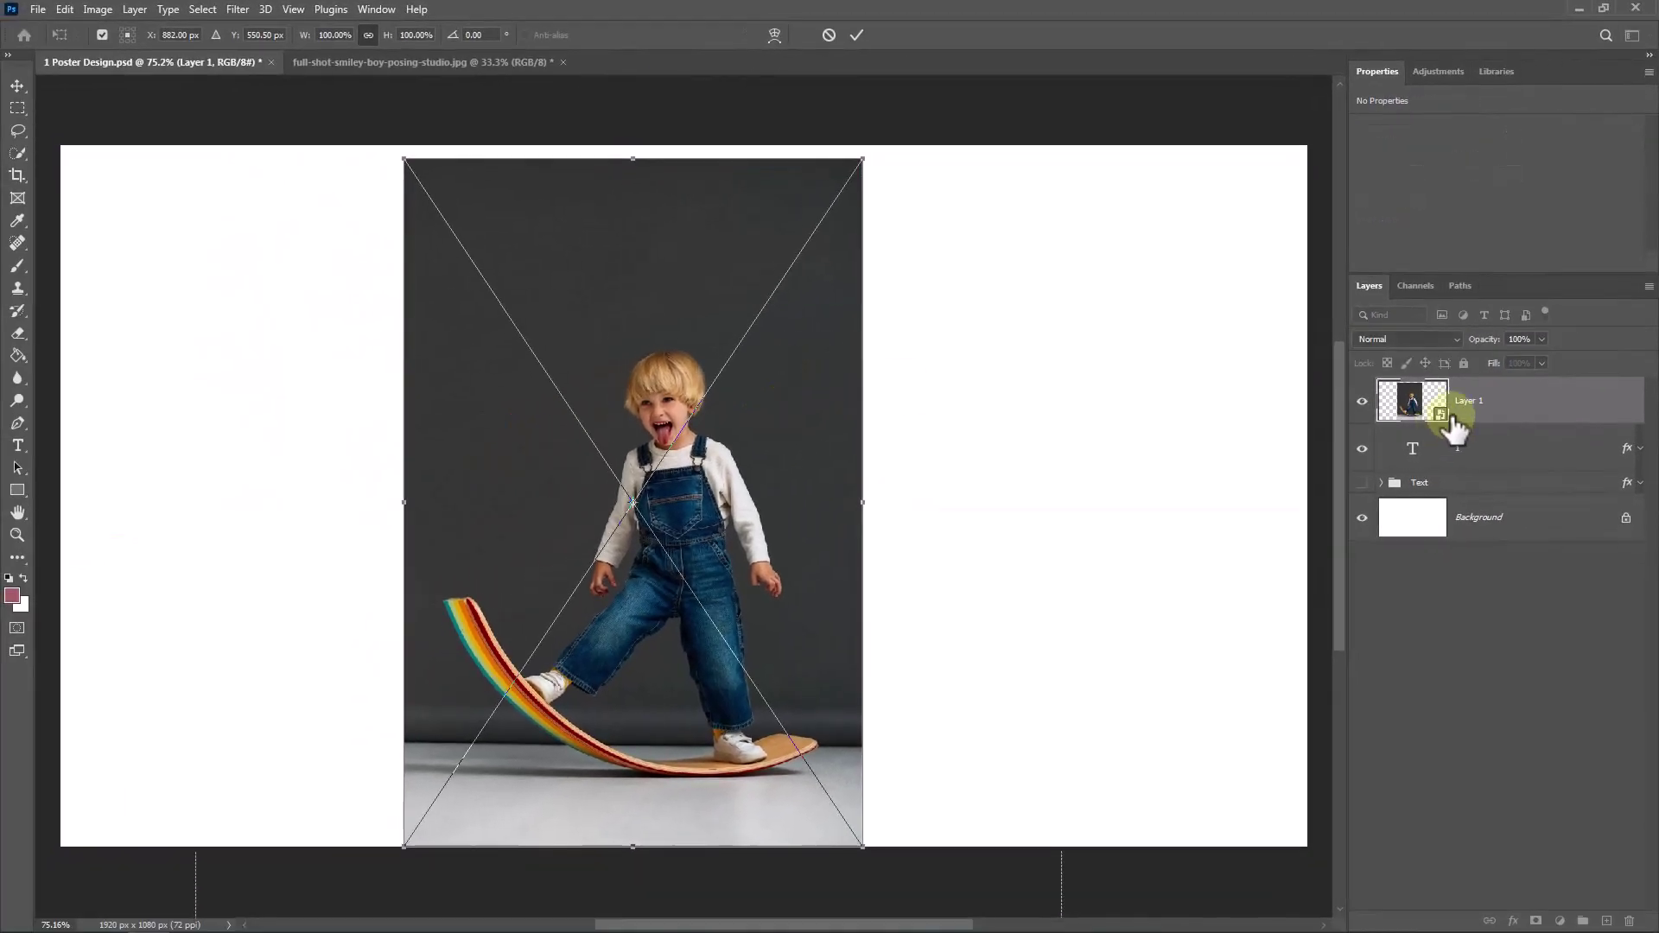
pyautogui.moveTo(1489, 340); pyautogui.dragTo(1466, 339)
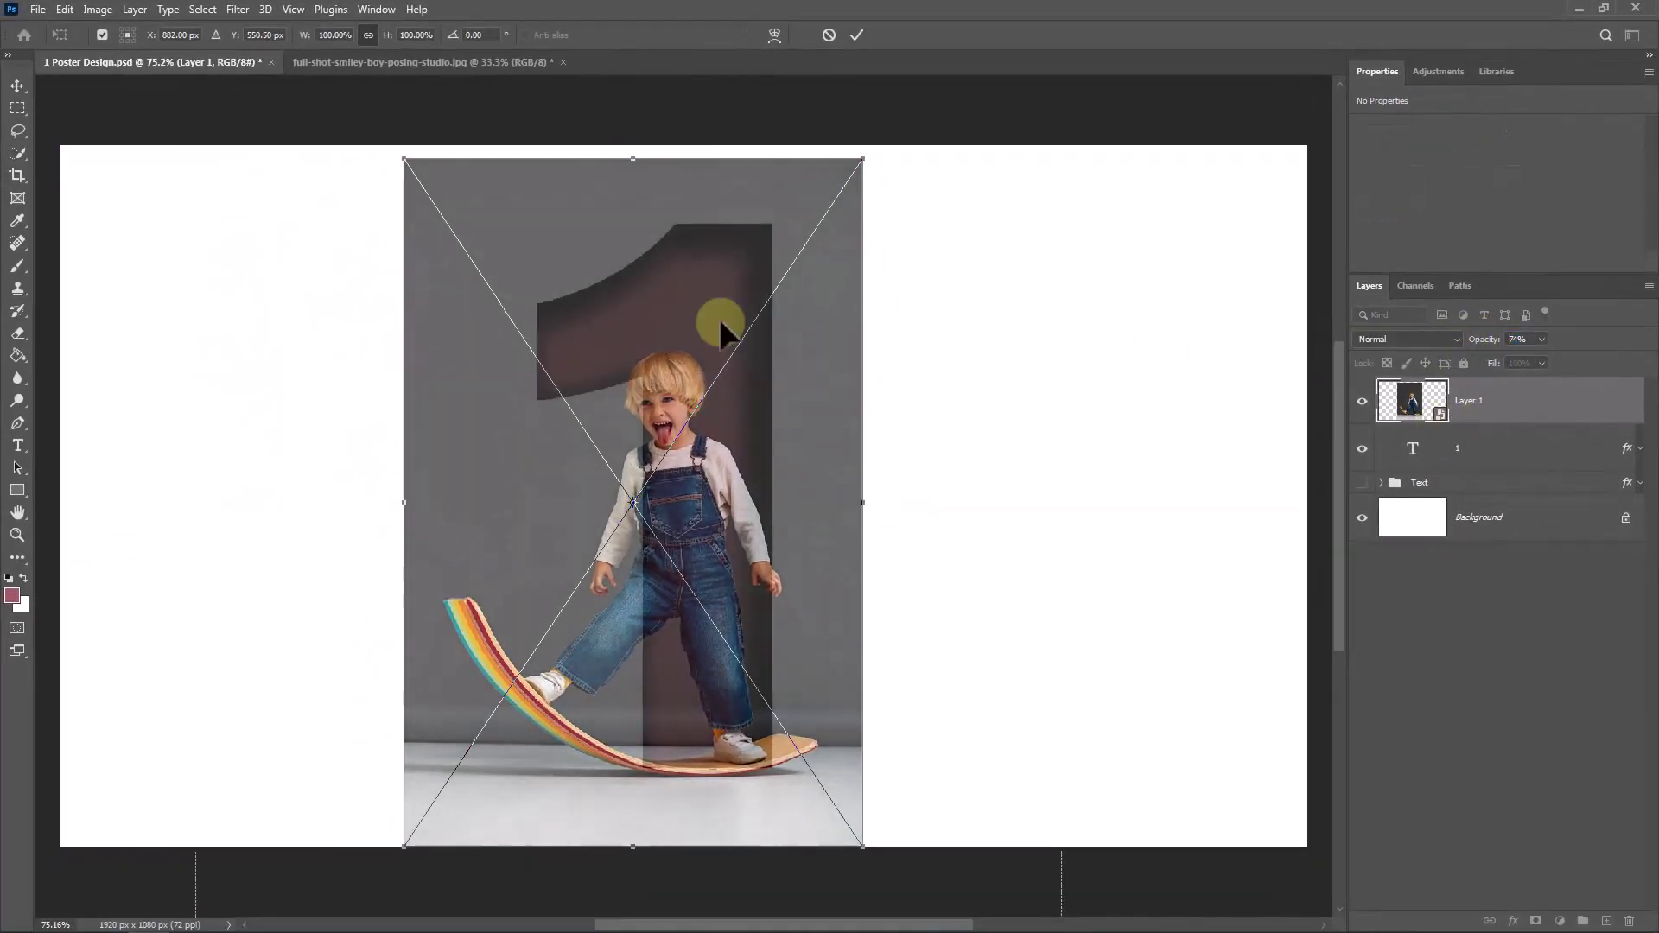
pyautogui.moveTo(720, 391)
pyautogui.mouseDown()
pyautogui.moveTo(685, 374)
pyautogui.moveTo(738, 375)
pyautogui.mouseUp()
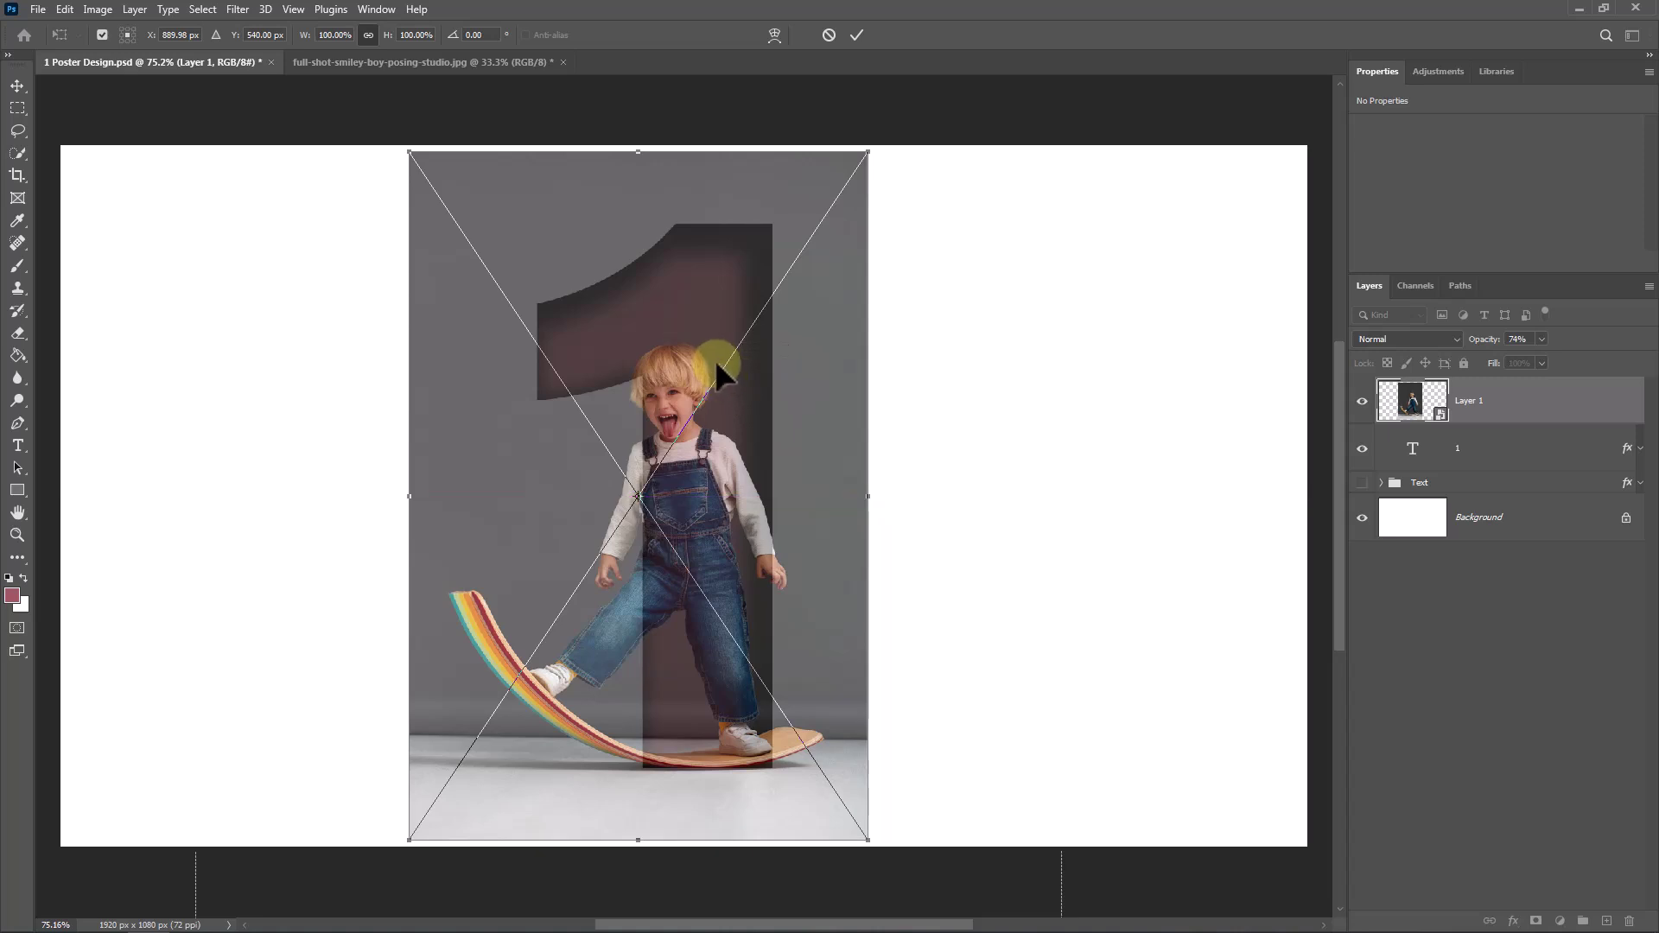
pyautogui.click(859, 35)
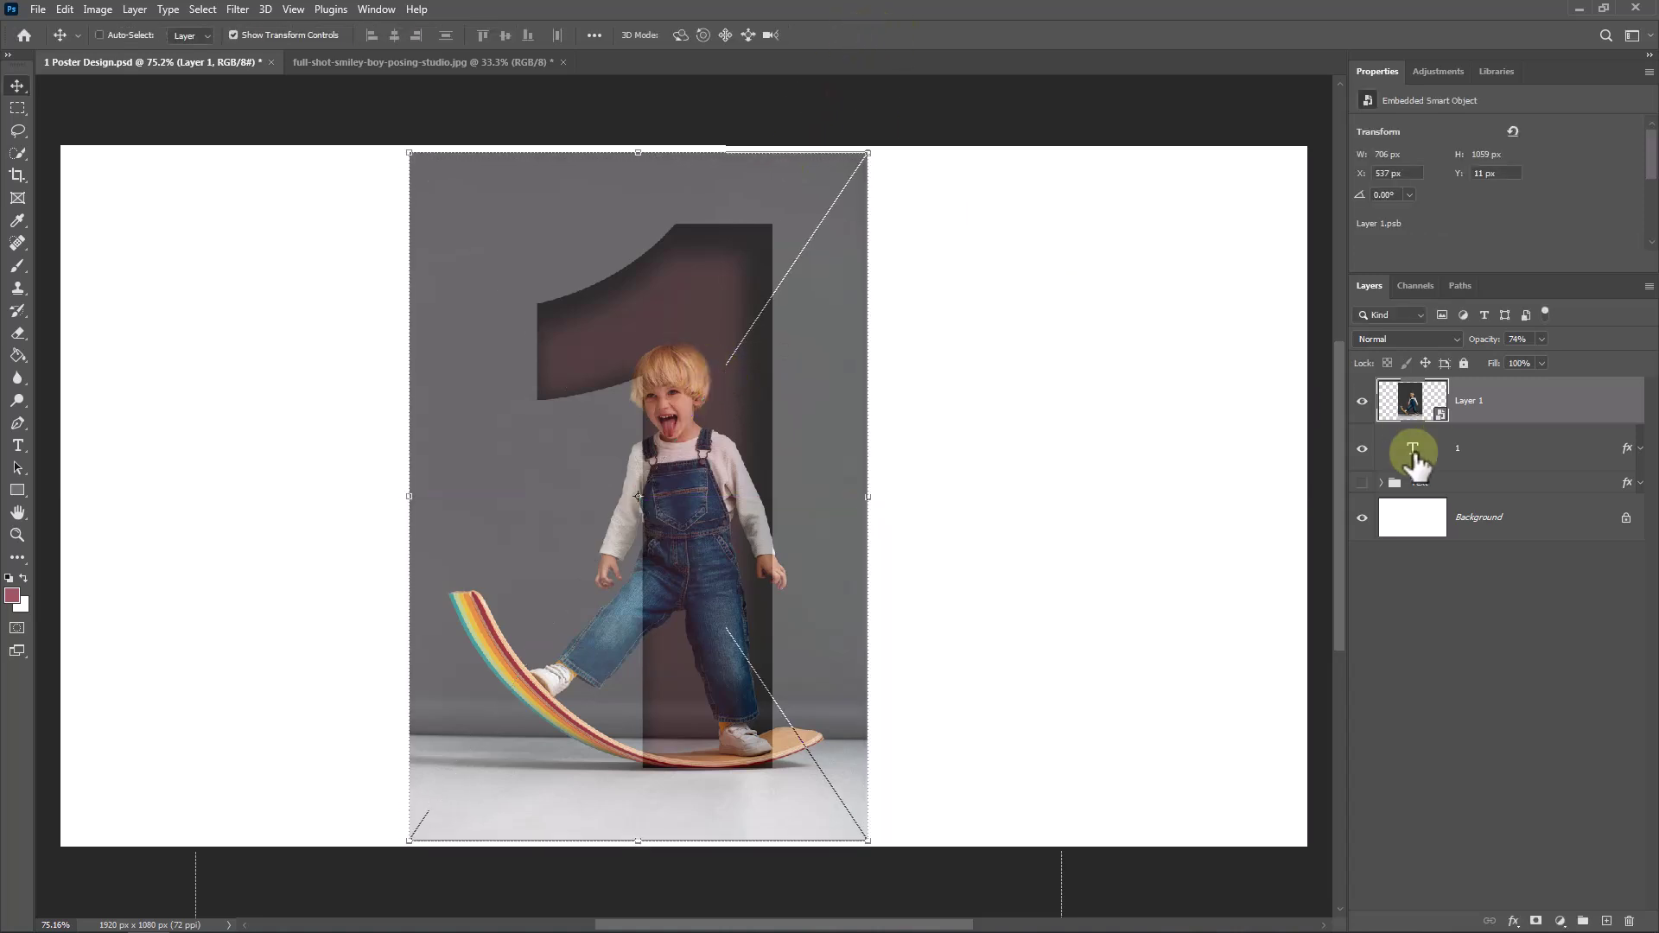
pyautogui.click(1521, 340)
pyautogui.write('100')
pyautogui.press('Return')
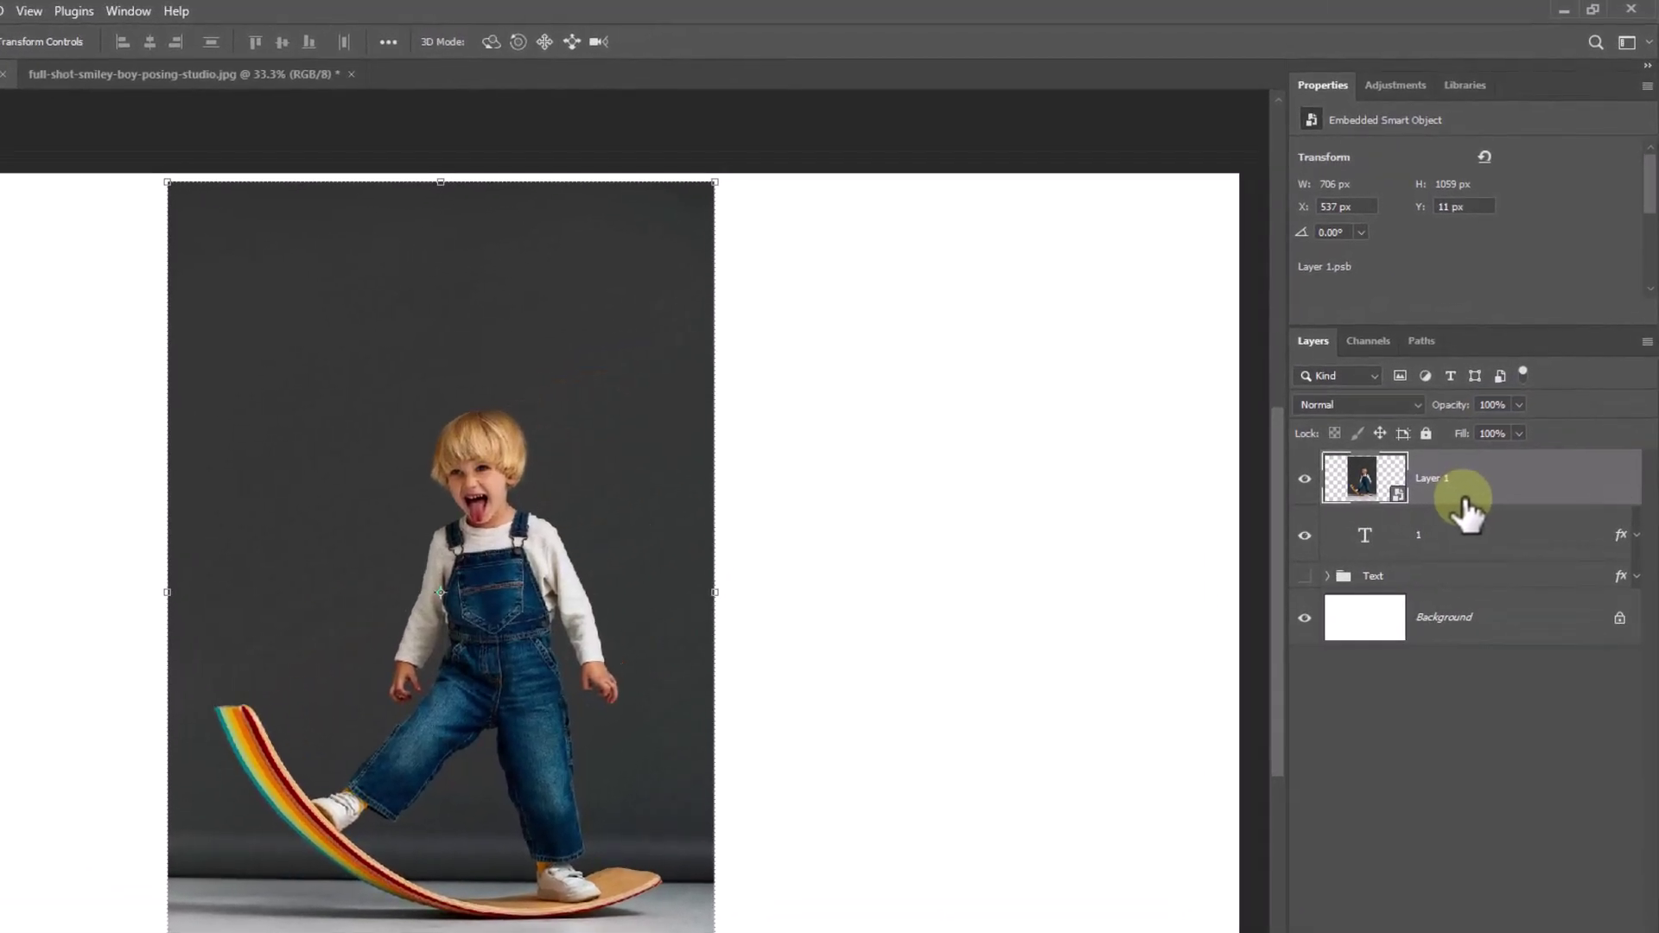
# - Clip the boy photo layer to the numeral's text layer and duplicate the photo layer
pyautogui.rightClick(1488, 400)
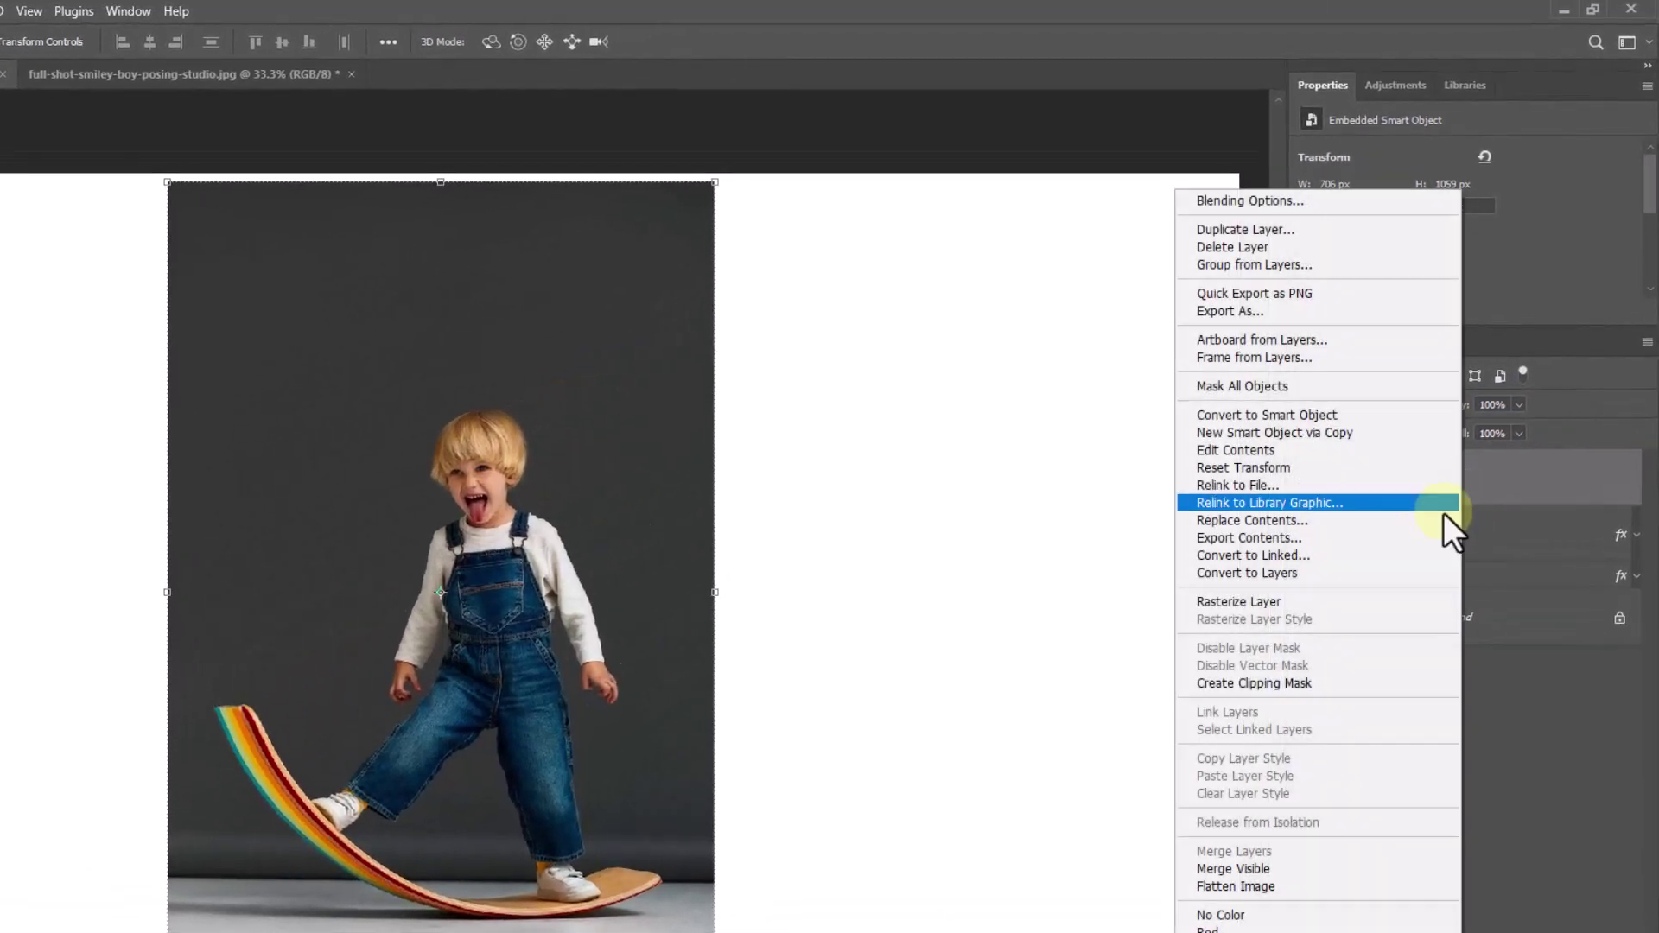
pyautogui.click(1225, 677)
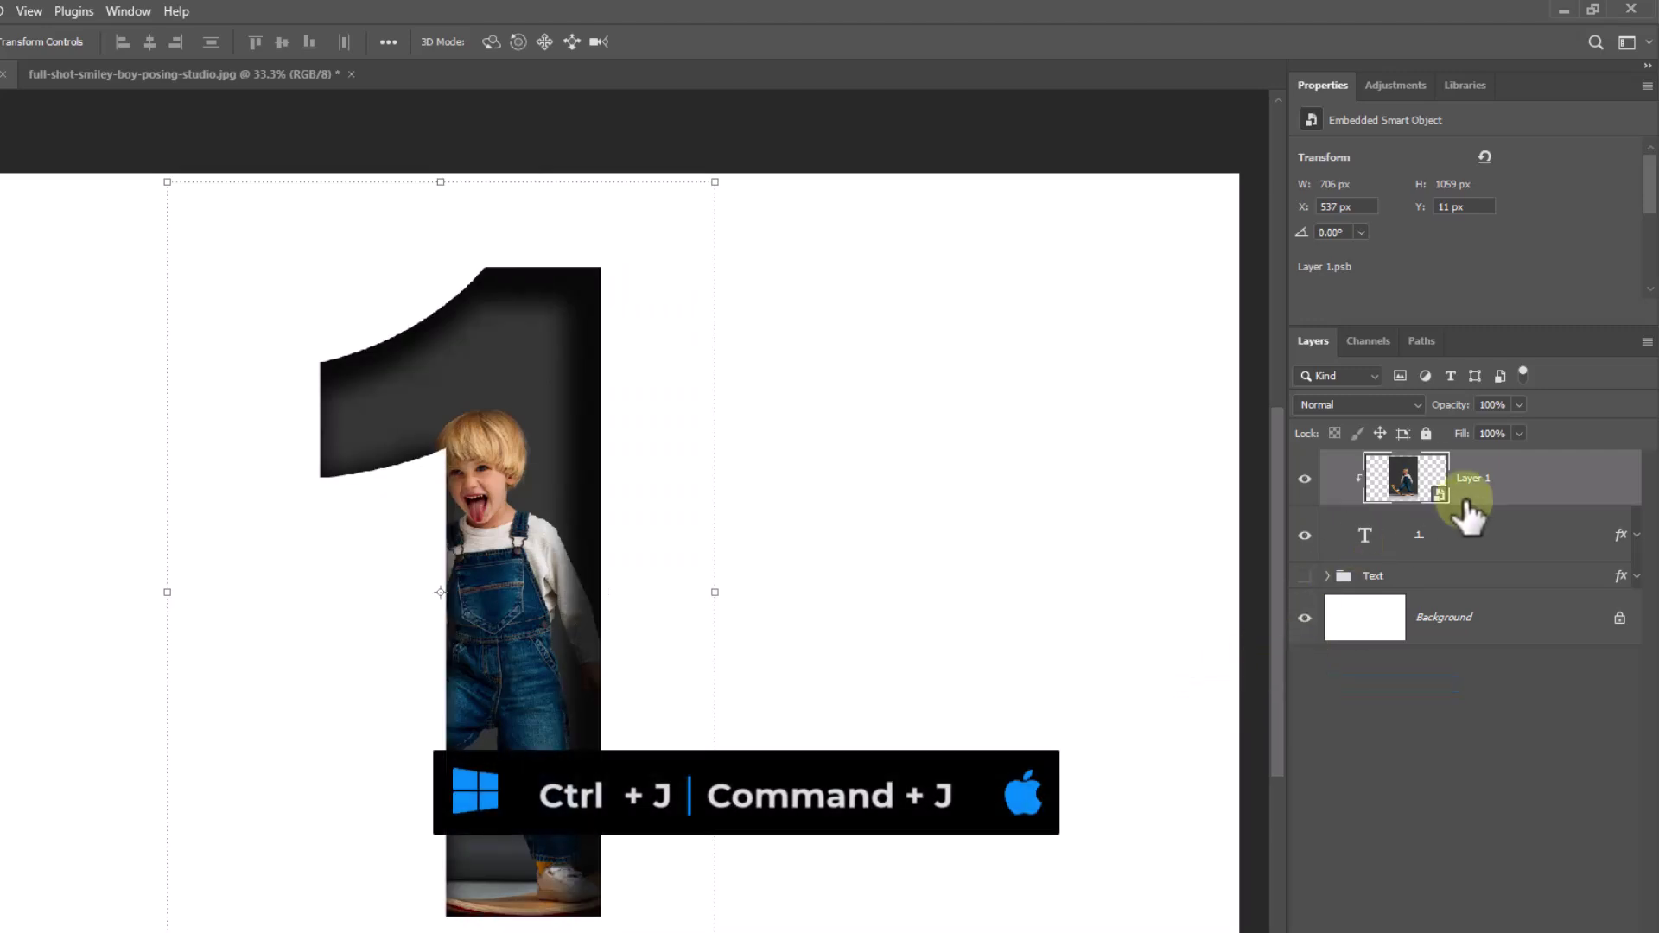
pyautogui.hotkey('ctrl', 'j')
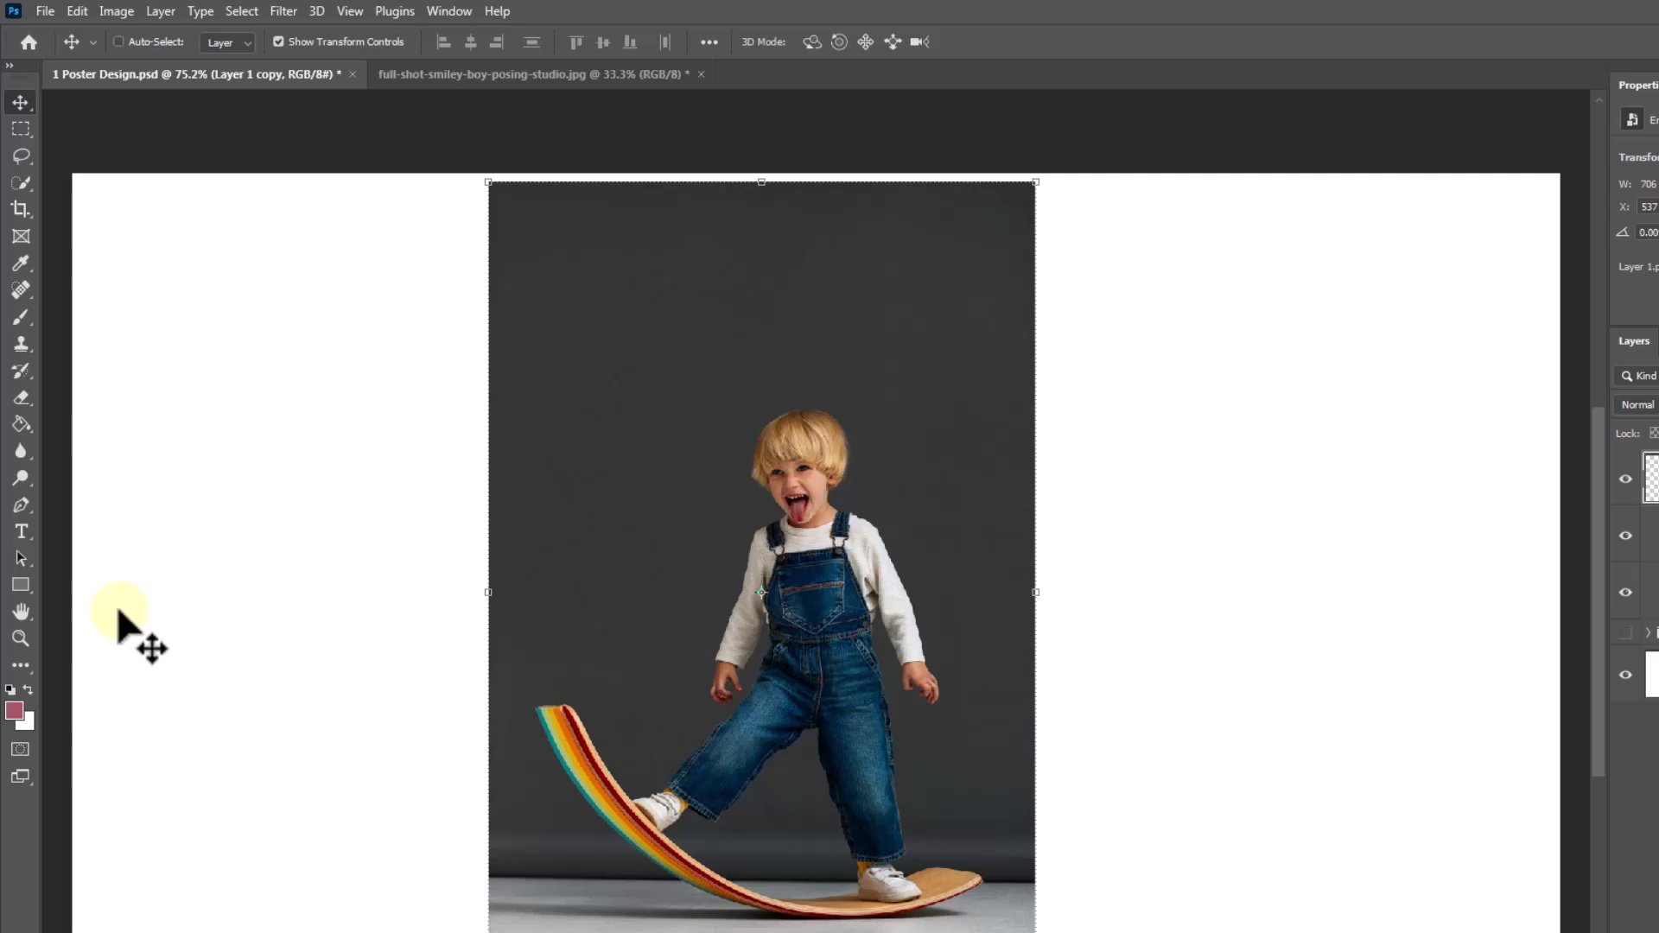
# - Start a Pen tool path along the balance board's underside, around its raised rainbow end and over the shoe to the trouser hem
pyautogui.click(21, 505)
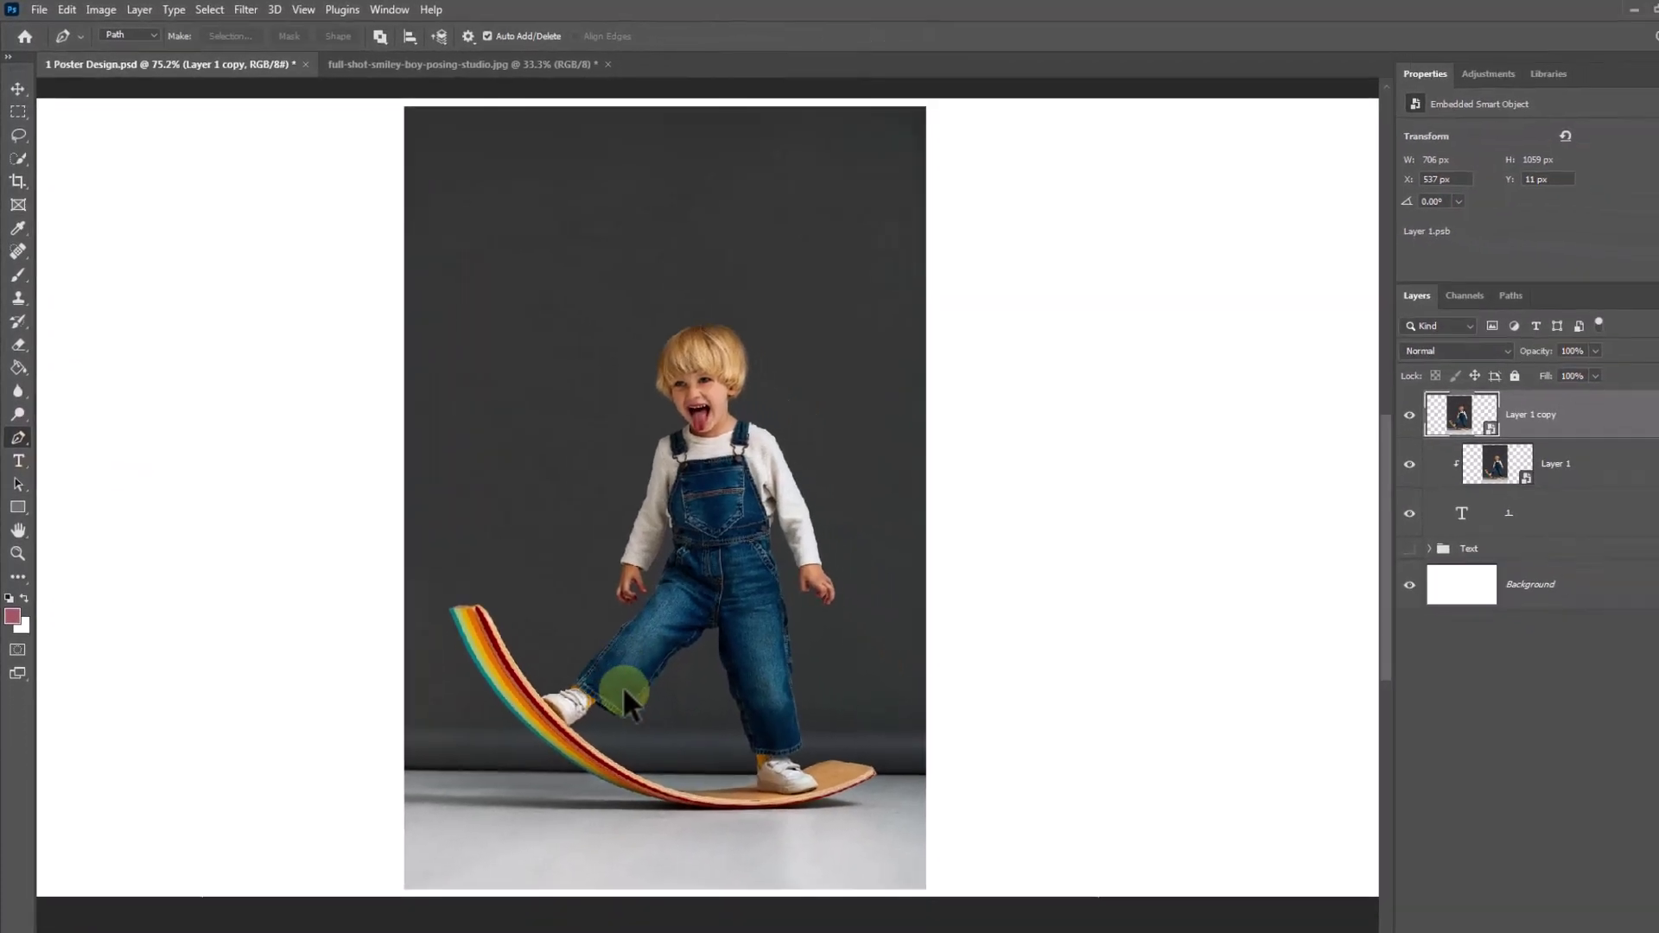
pyautogui.scroll(5, 622, 687)
pyautogui.moveTo(663, 747); pyautogui.dragTo(654, 698)
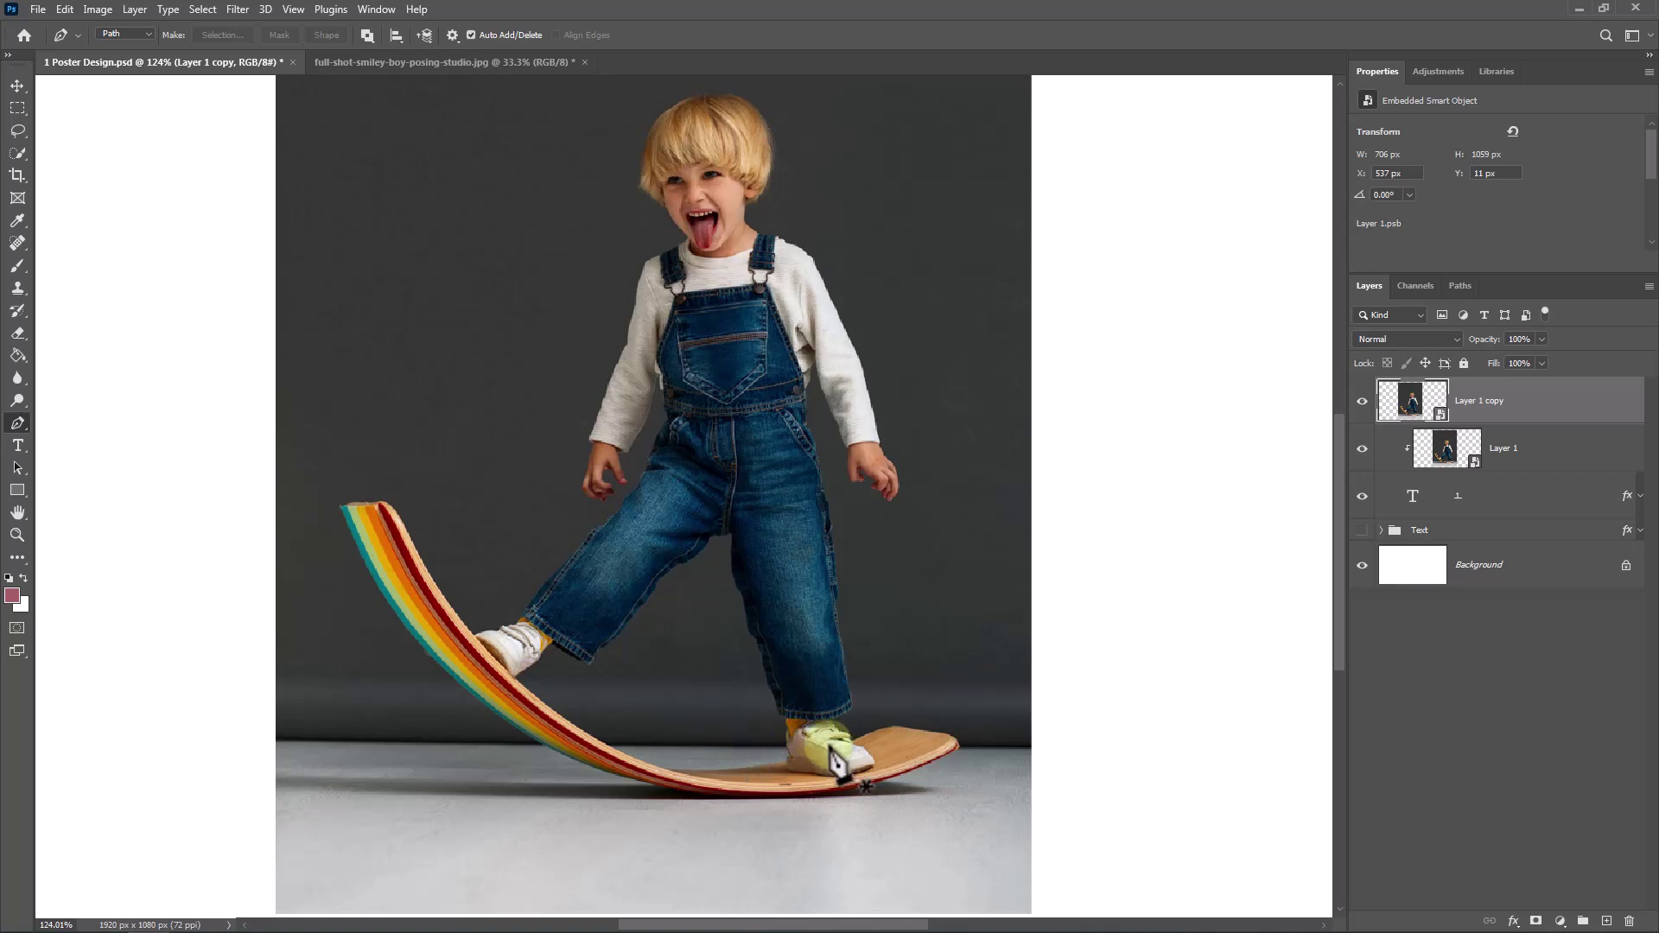
pyautogui.click(925, 765)
pyautogui.moveTo(588, 765); pyautogui.dragTo(760, 836)
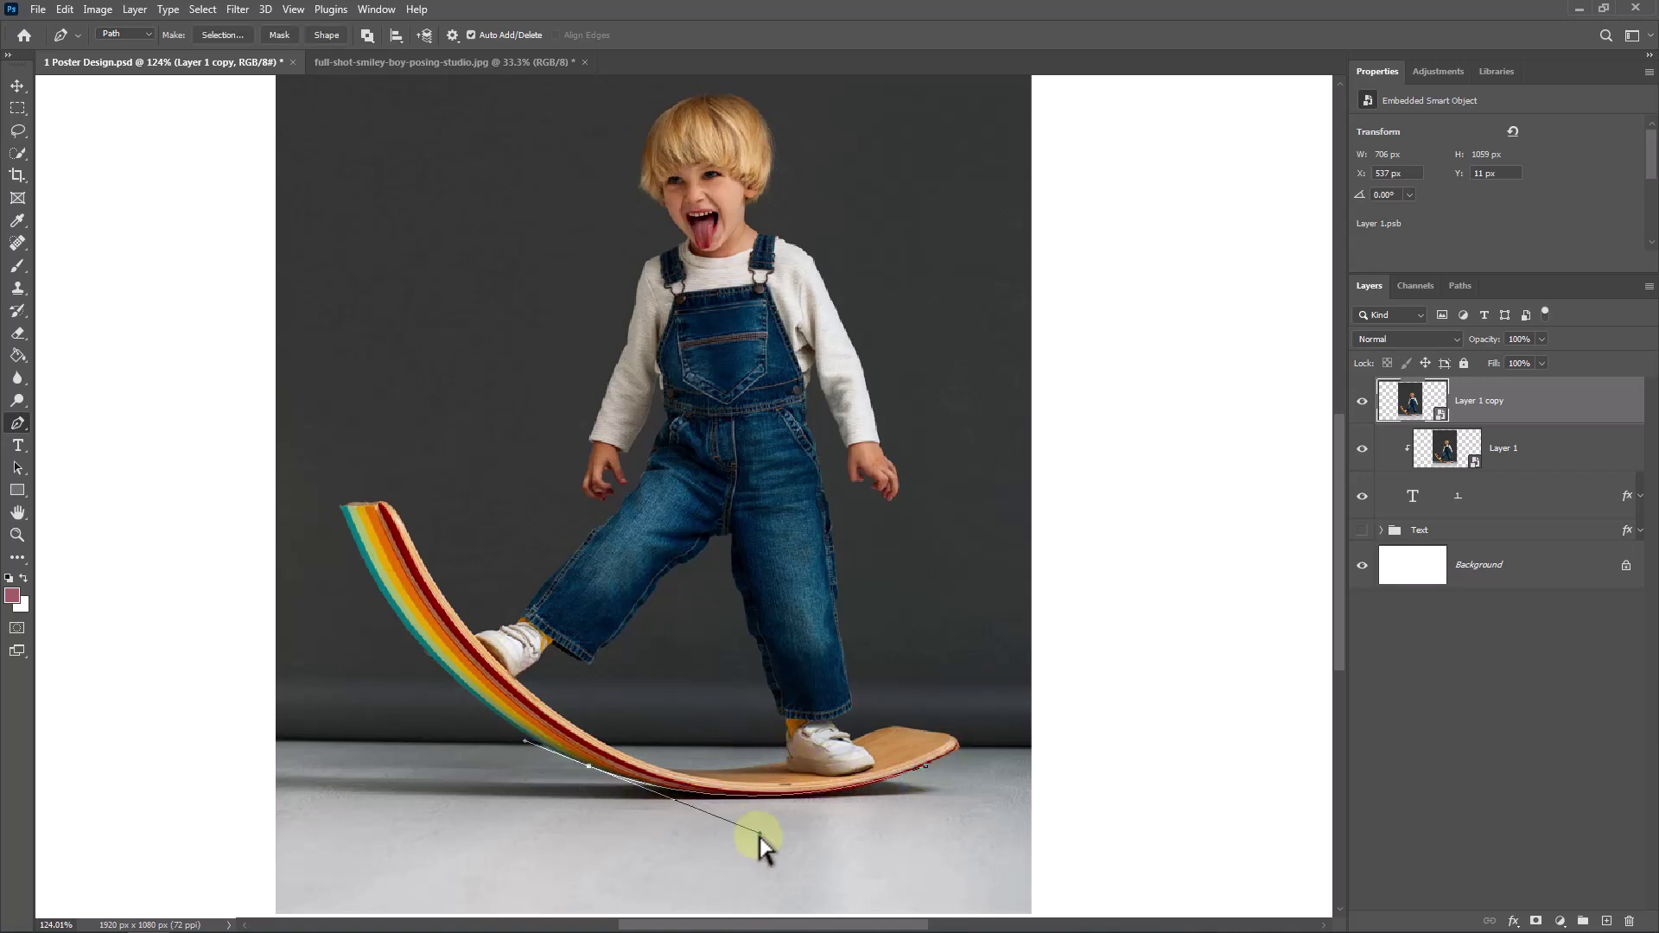
pyautogui.moveTo(342, 508); pyautogui.dragTo(403, 669)
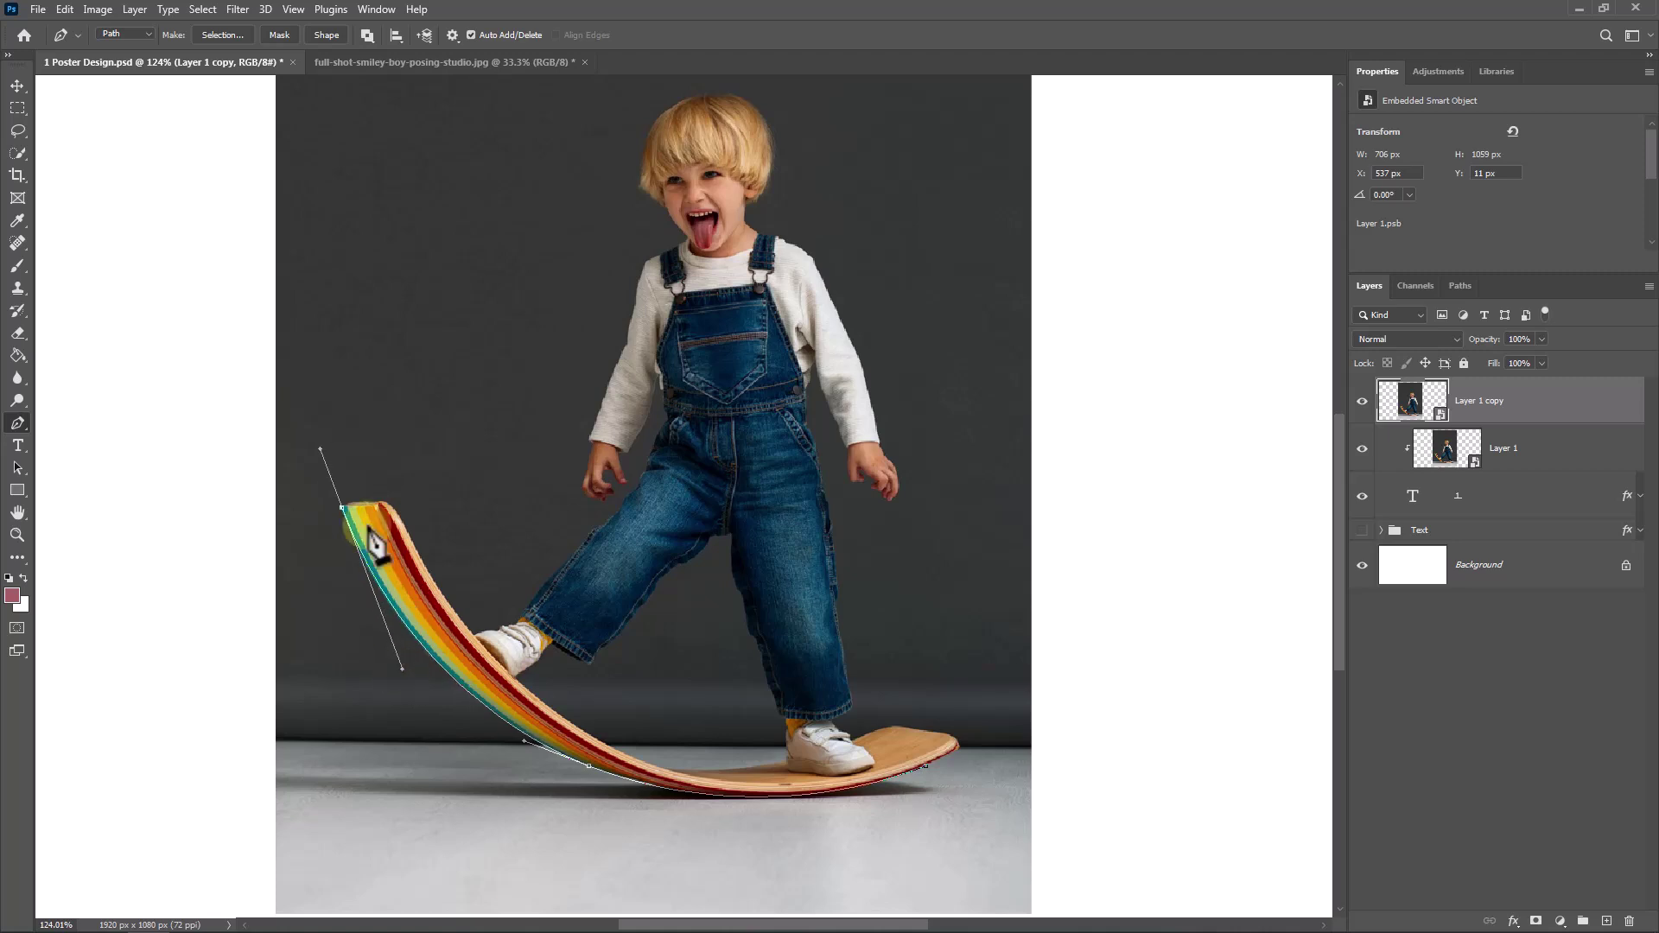
pyautogui.click(390, 505)
pyautogui.click(482, 626)
pyautogui.click(525, 615)
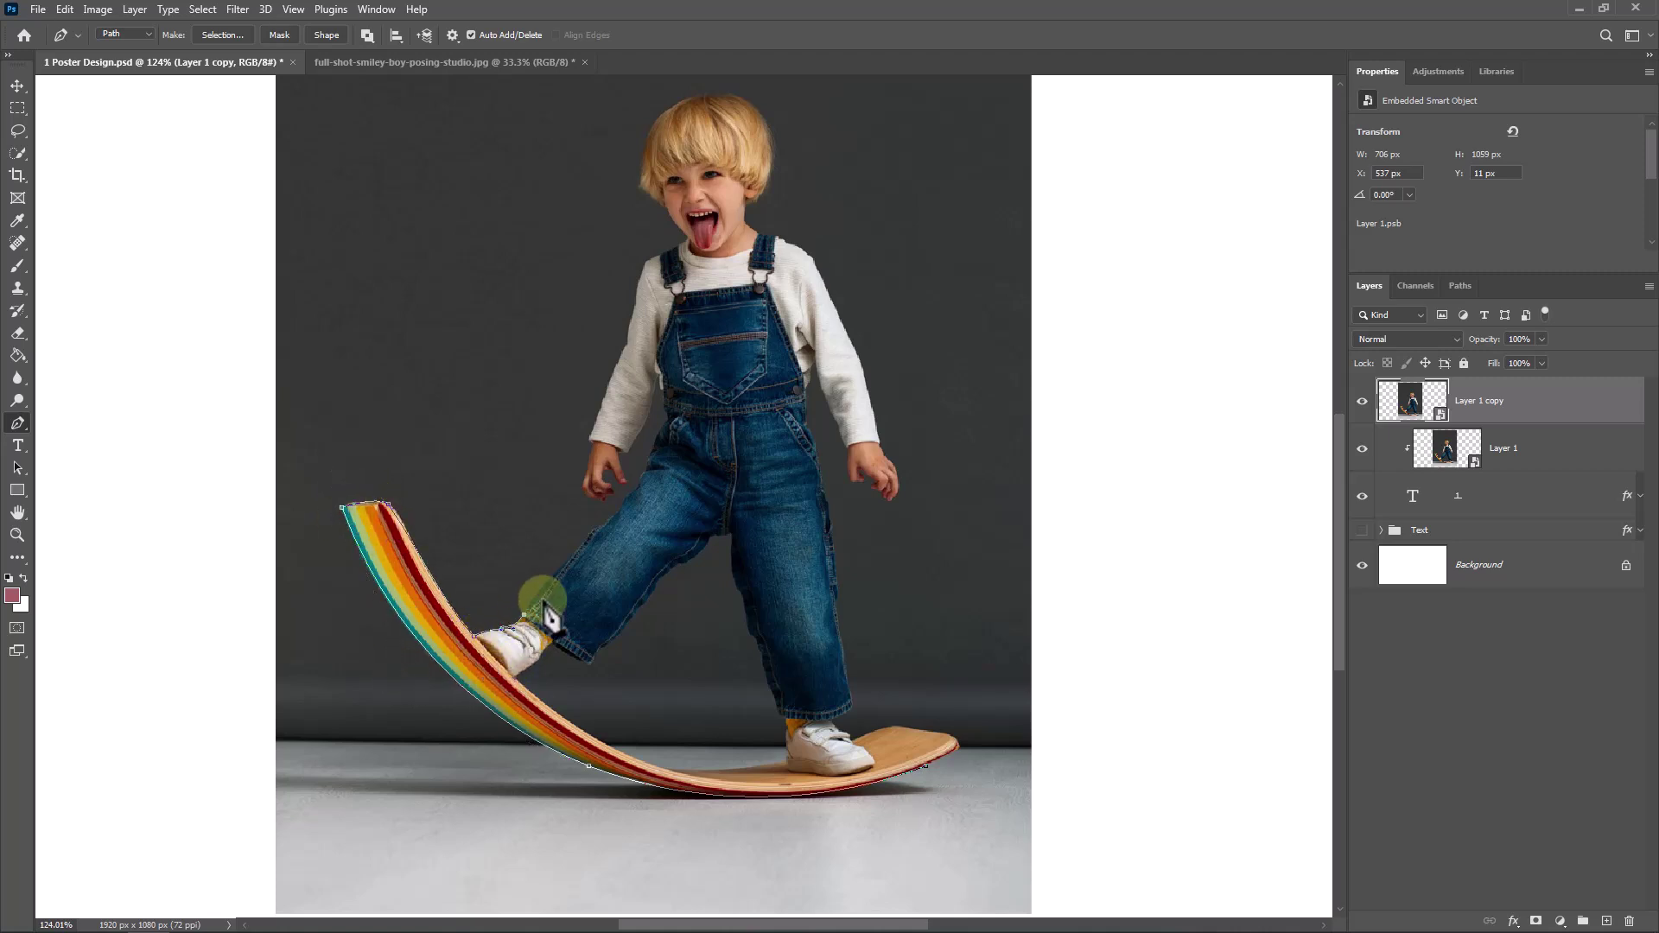
# - Continue the path up the raised leg to the waist and down the inside of the sleeve to the cuff
pyautogui.click(568, 561)
pyautogui.click(605, 526)
pyautogui.click(641, 478)
pyautogui.click(648, 475)
pyautogui.click(657, 446)
pyautogui.moveTo(668, 401); pyautogui.dragTo(662, 384)
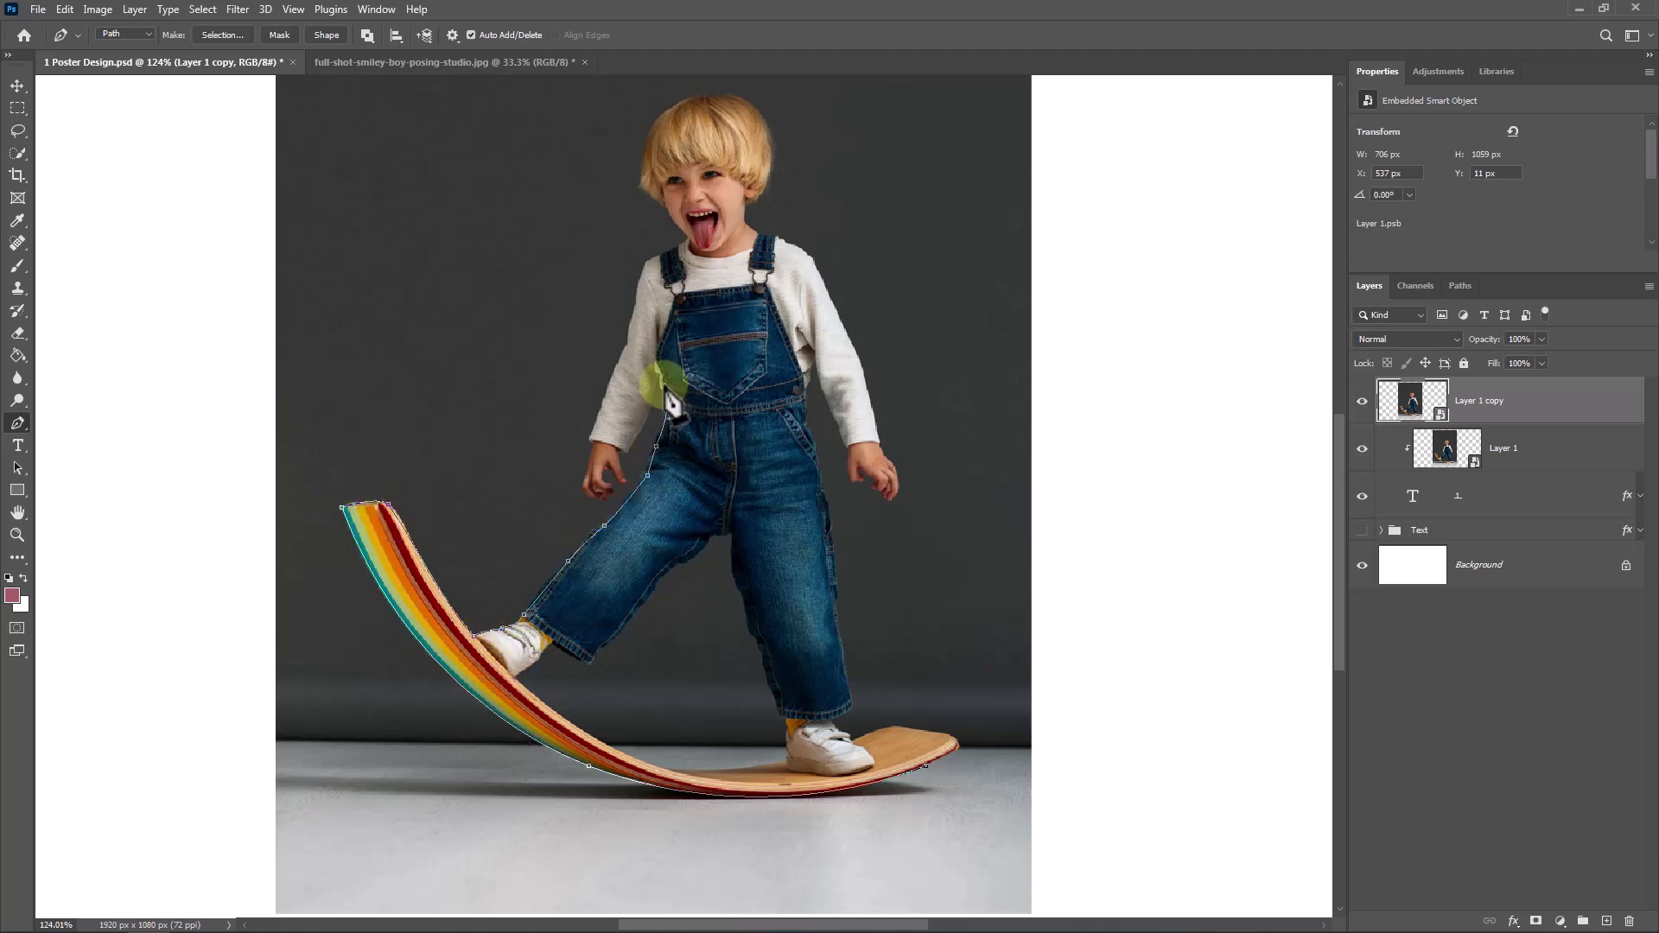
pyautogui.click(659, 369)
pyautogui.moveTo(630, 450); pyautogui.dragTo(627, 456)
pyautogui.click(618, 452)
# - Trace the path closely around the thumb and fingers of the boy's hand outside the numeral's stem
pyautogui.scroll(6, 621, 460)
pyautogui.moveTo(631, 514); pyautogui.dragTo(509, 494)
pyautogui.click(604, 507)
pyautogui.click(571, 491)
pyautogui.click(576, 566)
pyautogui.click(570, 578)
pyautogui.click(557, 569)
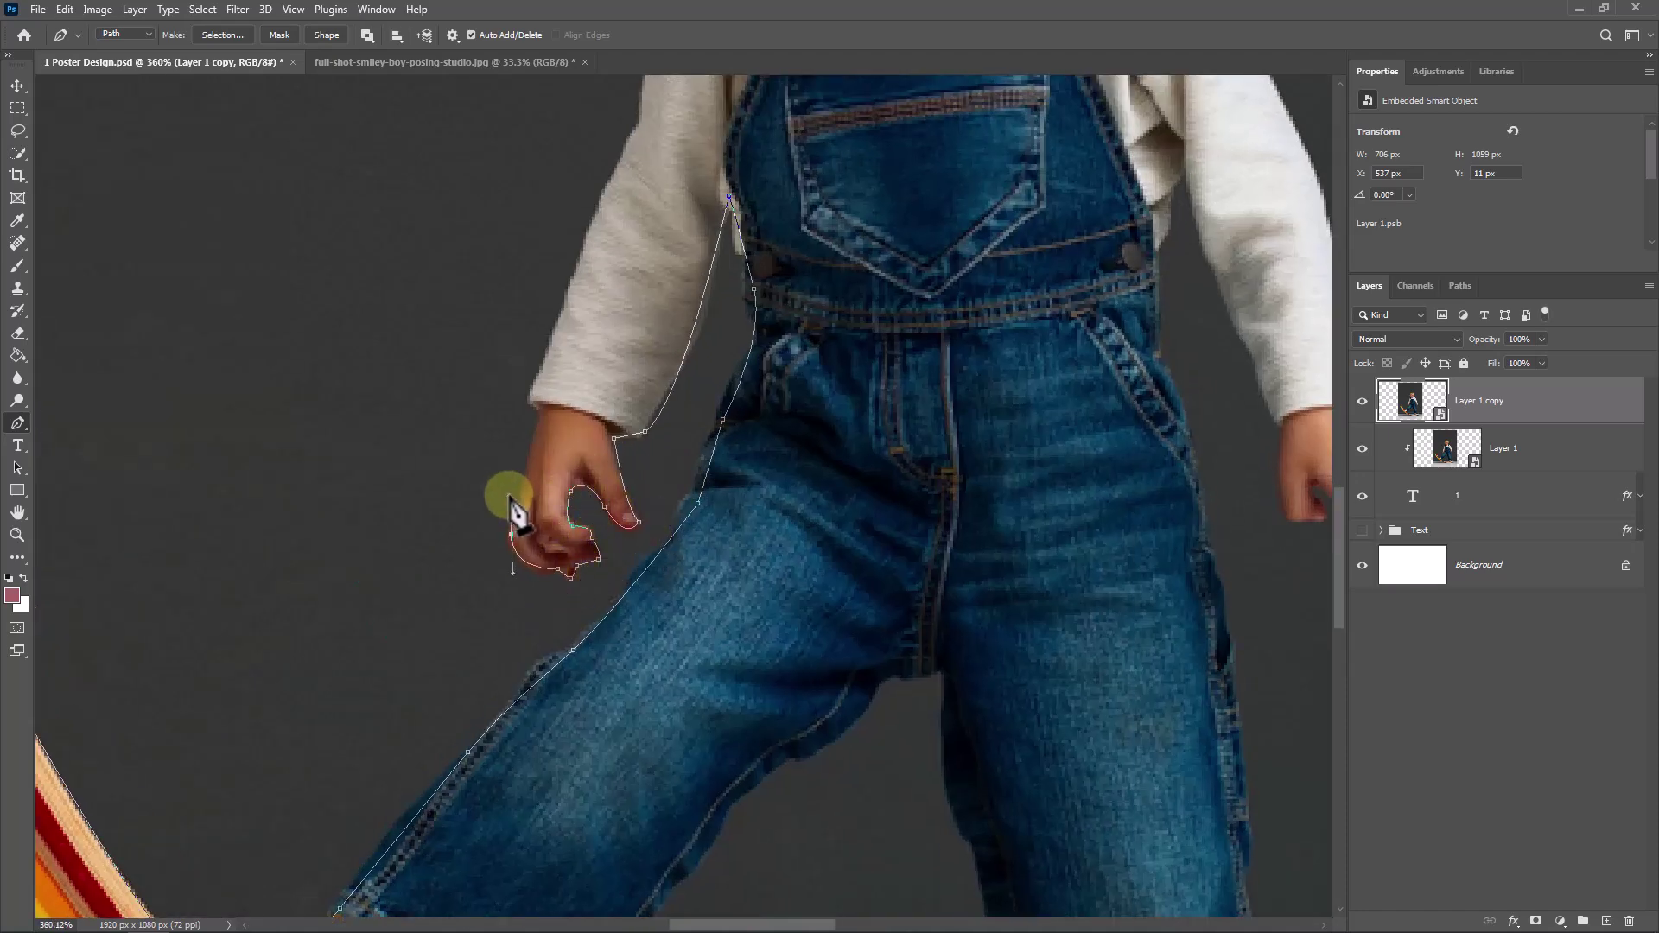
# - Continue the path from the wrist up the sleeve's outer edge and over the shoulder to the chin
pyautogui.click(541, 413)
pyautogui.moveTo(542, 390); pyautogui.dragTo(586, 608)
pyautogui.click(661, 387)
pyautogui.click(683, 350)
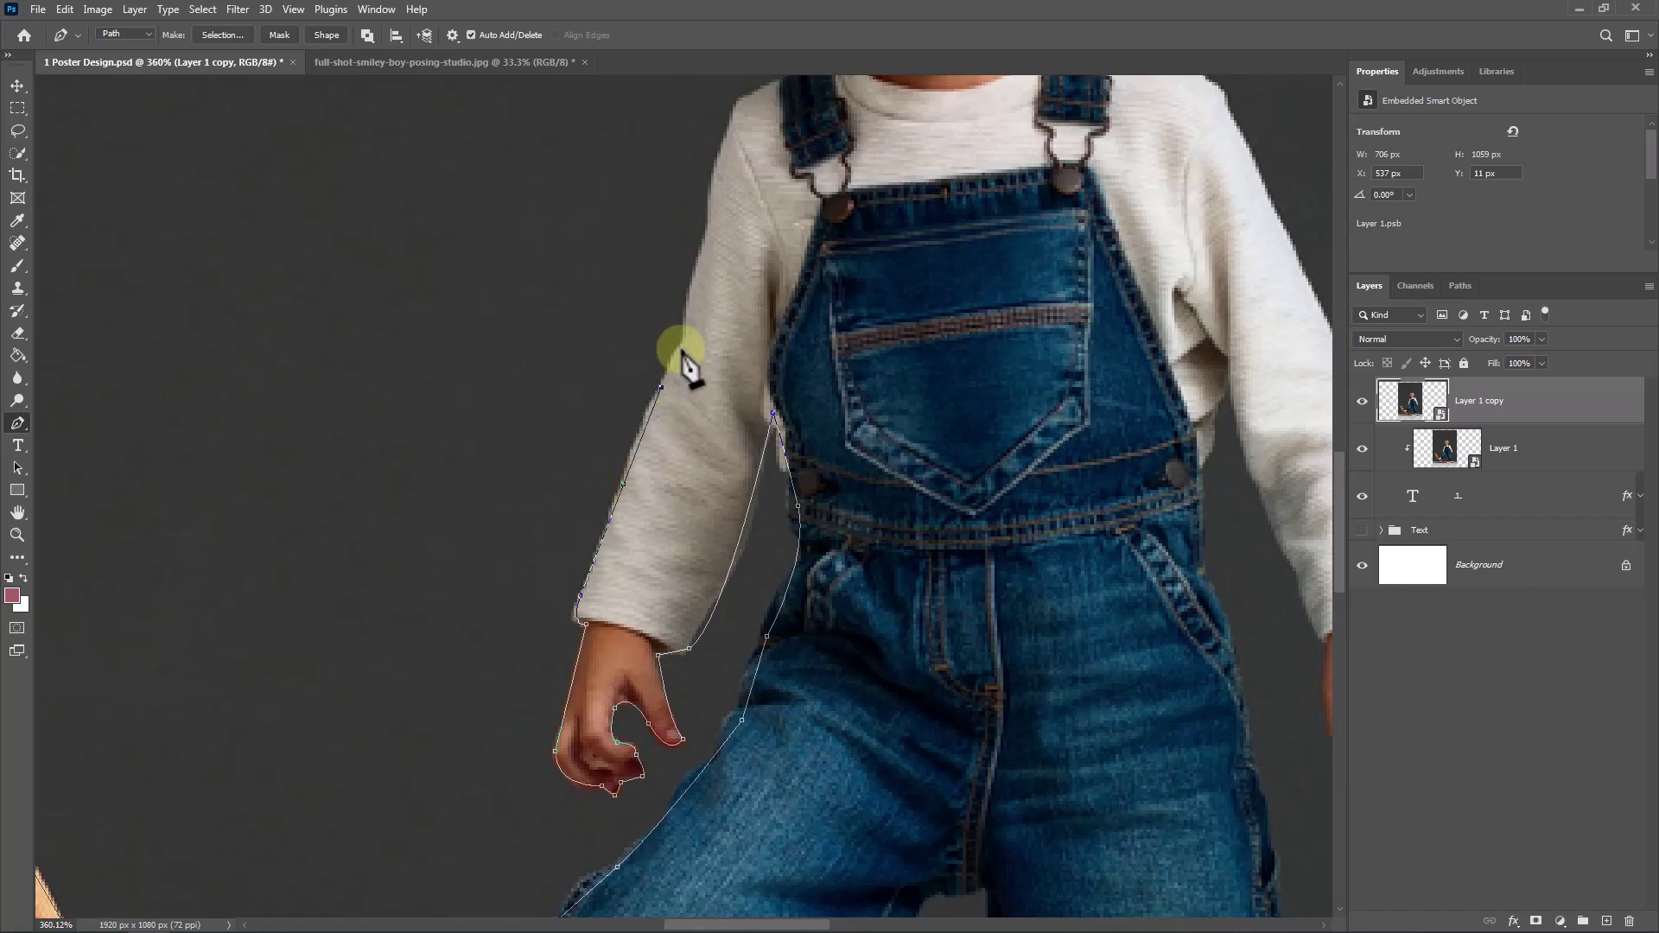
pyautogui.moveTo(703, 290); pyautogui.dragTo(703, 536)
pyautogui.click(698, 512)
pyautogui.click(711, 428)
pyautogui.click(736, 360)
pyautogui.click(755, 338)
pyautogui.click(819, 309)
pyautogui.click(841, 473)
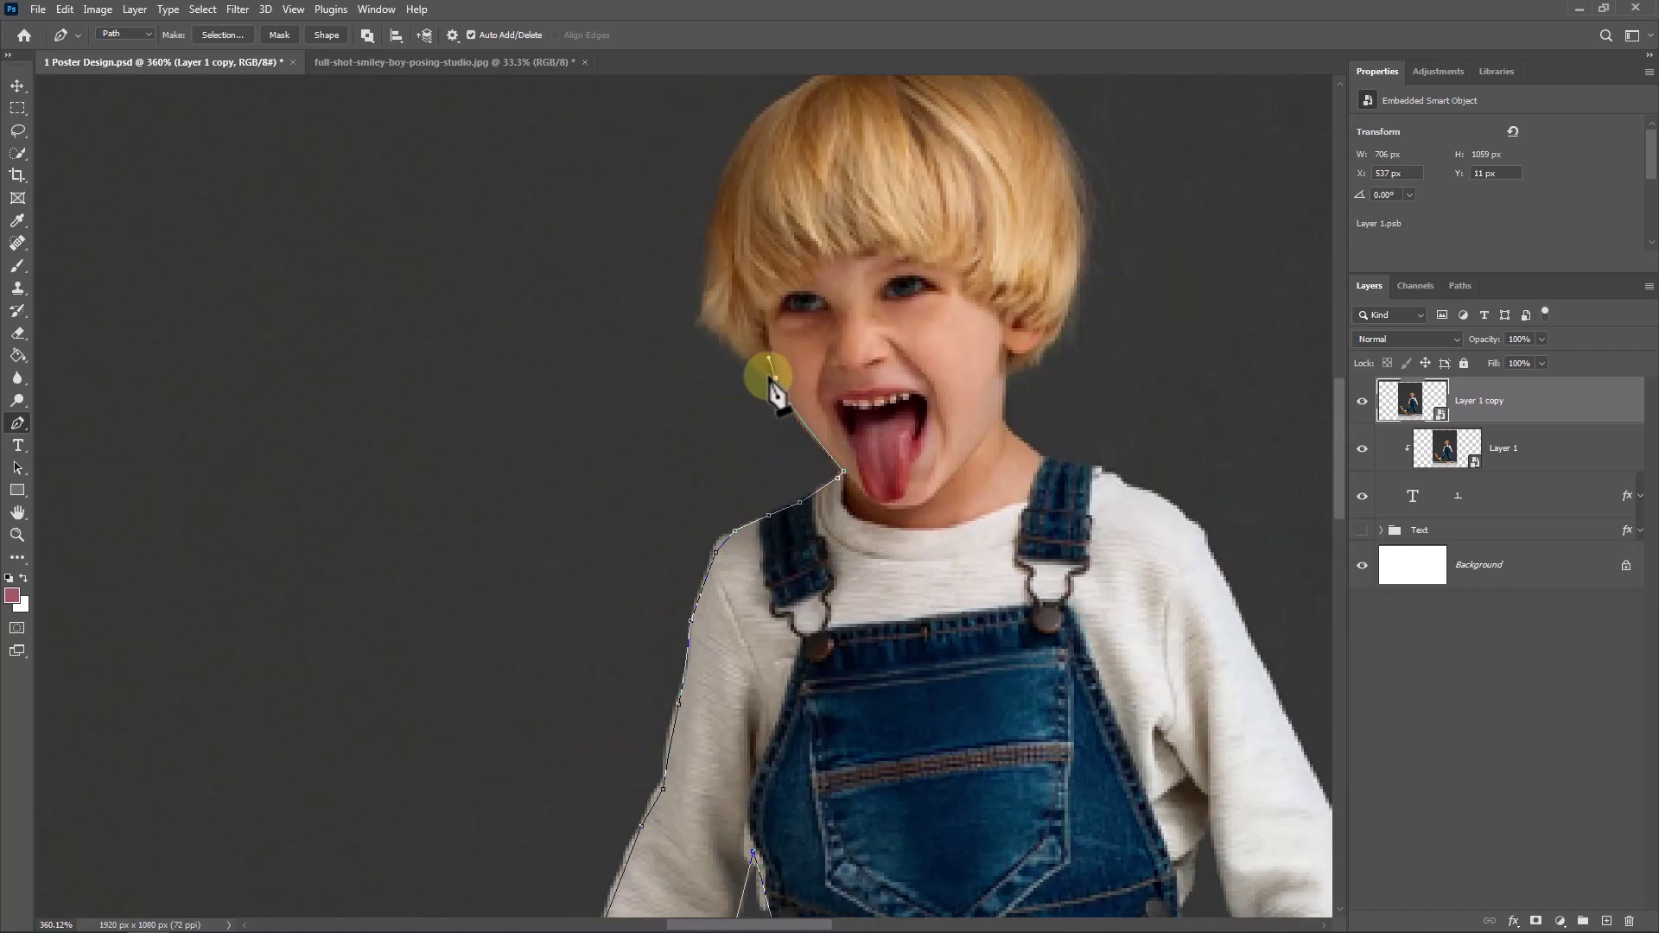
# - Trace the path along the boy's cheek and around the side of his hair to the top of the head
pyautogui.click(771, 377)
pyautogui.click(734, 341)
pyautogui.click(709, 306)
pyautogui.moveTo(715, 255)
pyautogui.mouseDown()
pyautogui.moveTo(733, 389)
pyautogui.moveTo(748, 289)
pyautogui.mouseUp()
pyautogui.moveTo(846, 206); pyautogui.dragTo(910, 189)
# - Run the path loosely past the boy's other arm and leg and around the board's wooden end back towards its start
pyautogui.scroll(-5, 909, 191)
pyautogui.click(1020, 399)
pyautogui.click(1052, 467)
pyautogui.click(1041, 585)
pyautogui.click(1051, 690)
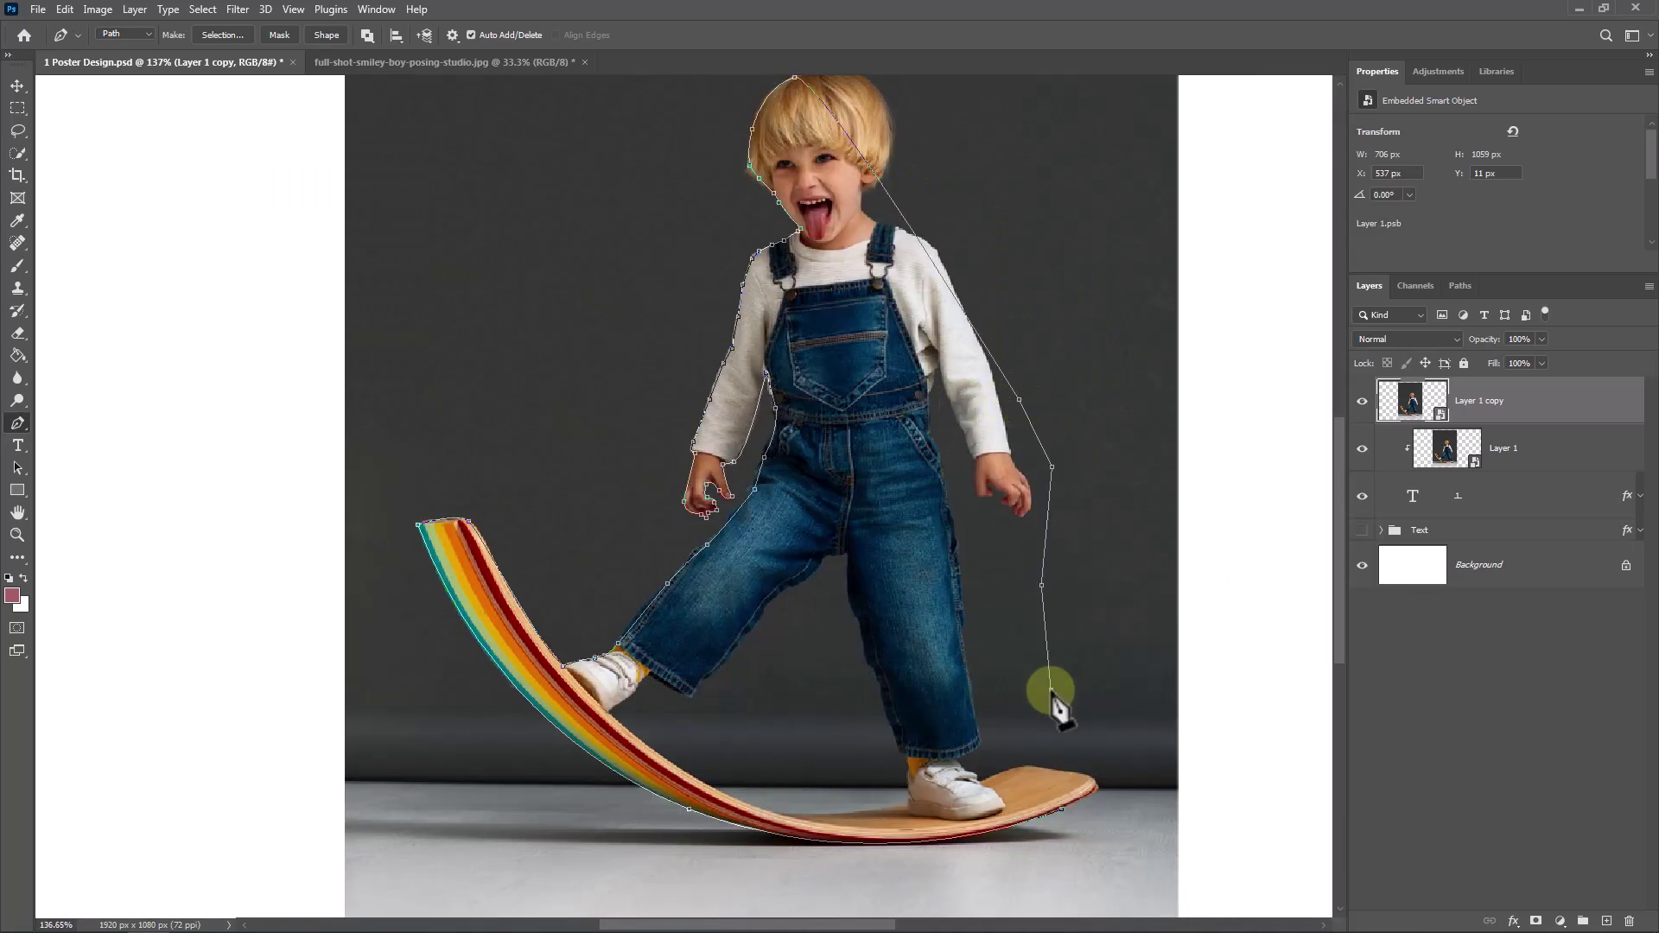
pyautogui.click(1096, 724)
pyautogui.click(1107, 765)
pyautogui.click(1097, 788)
pyautogui.click(1061, 813)
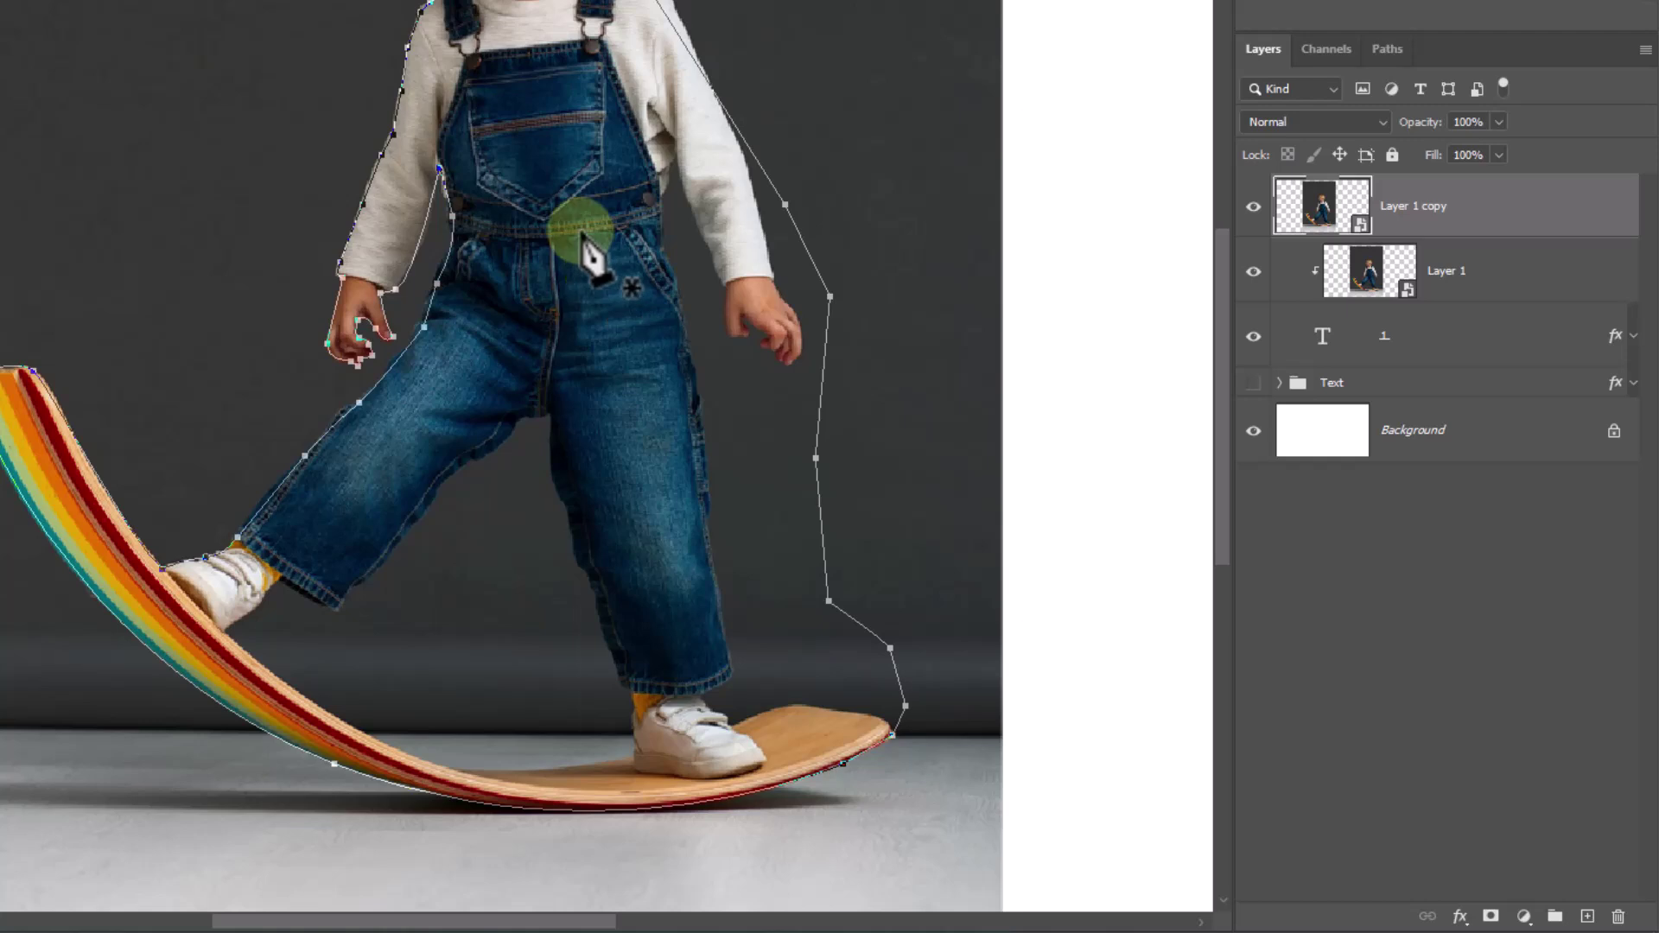
# - Turn the path into a new anti-aliased selection with 0 px feather and add it as a layer mask on the duplicated photo
pyautogui.rightClick(582, 229)
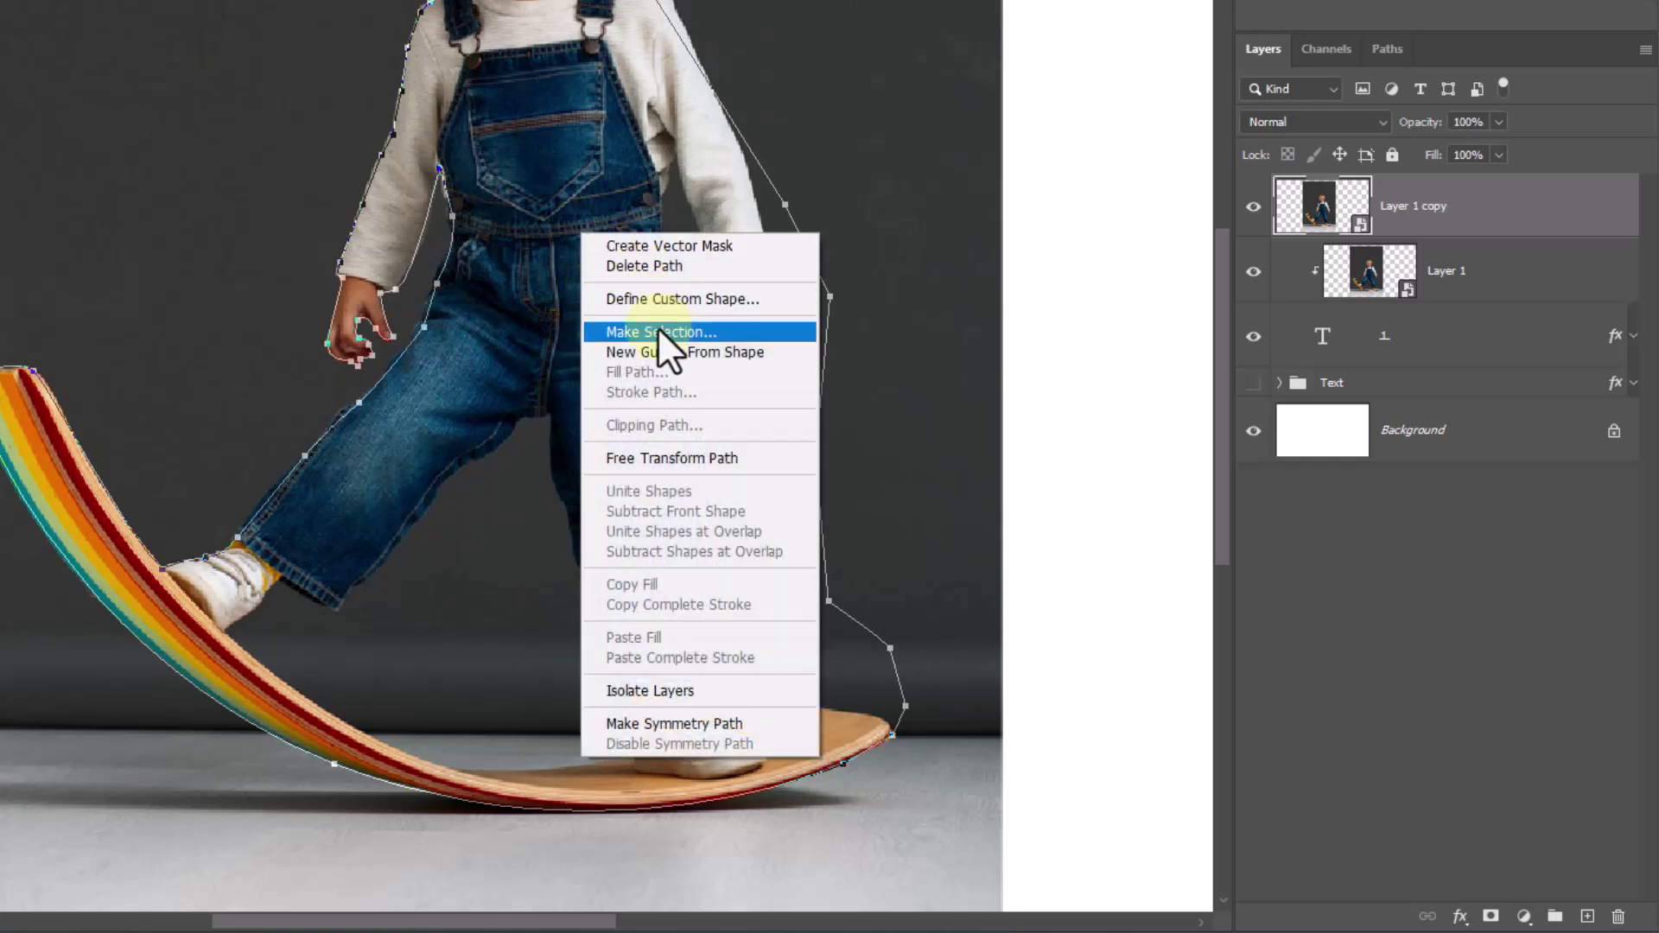
pyautogui.click(648, 335)
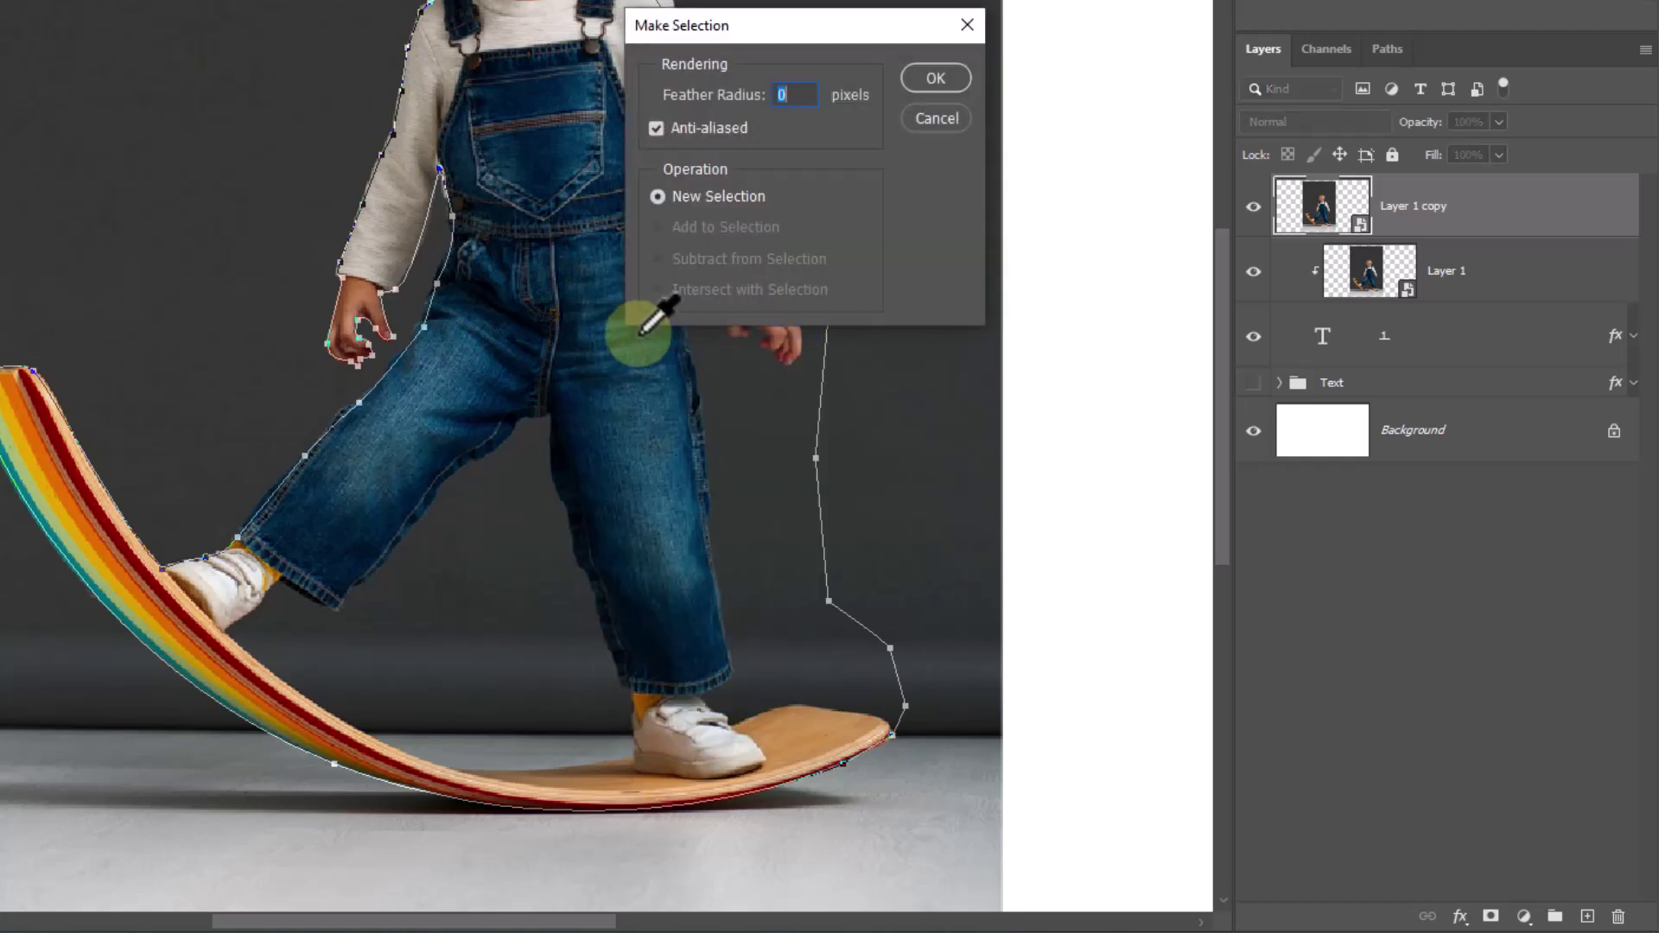
pyautogui.click(949, 79)
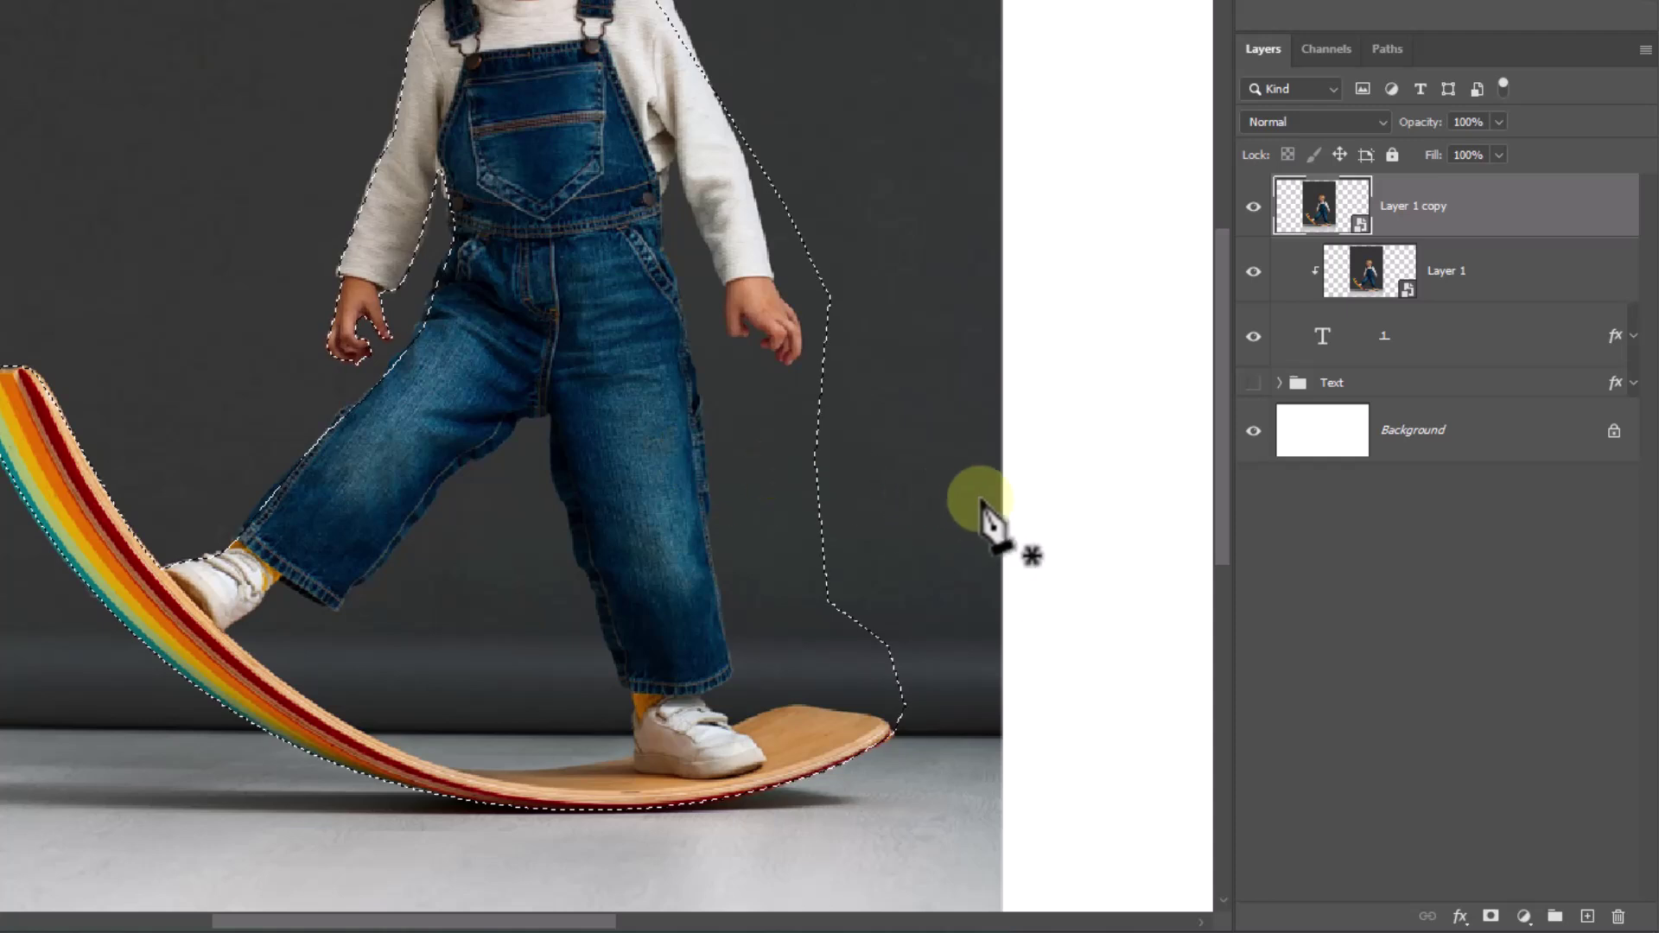
pyautogui.click(1490, 917)
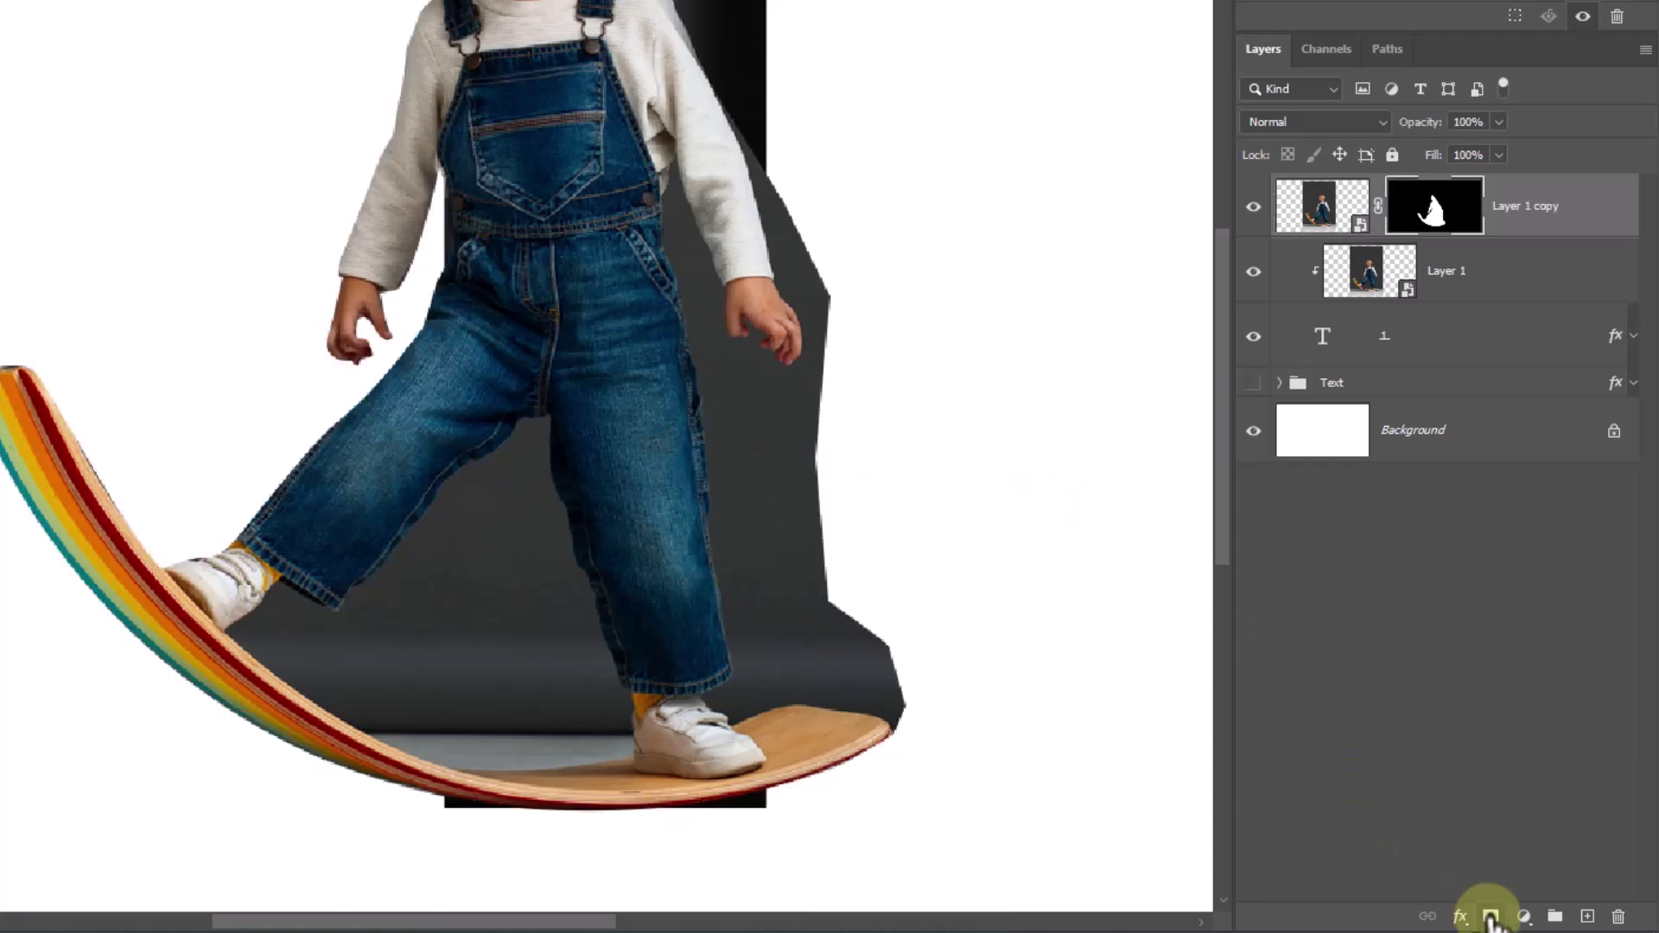
pyautogui.click(770, 740)
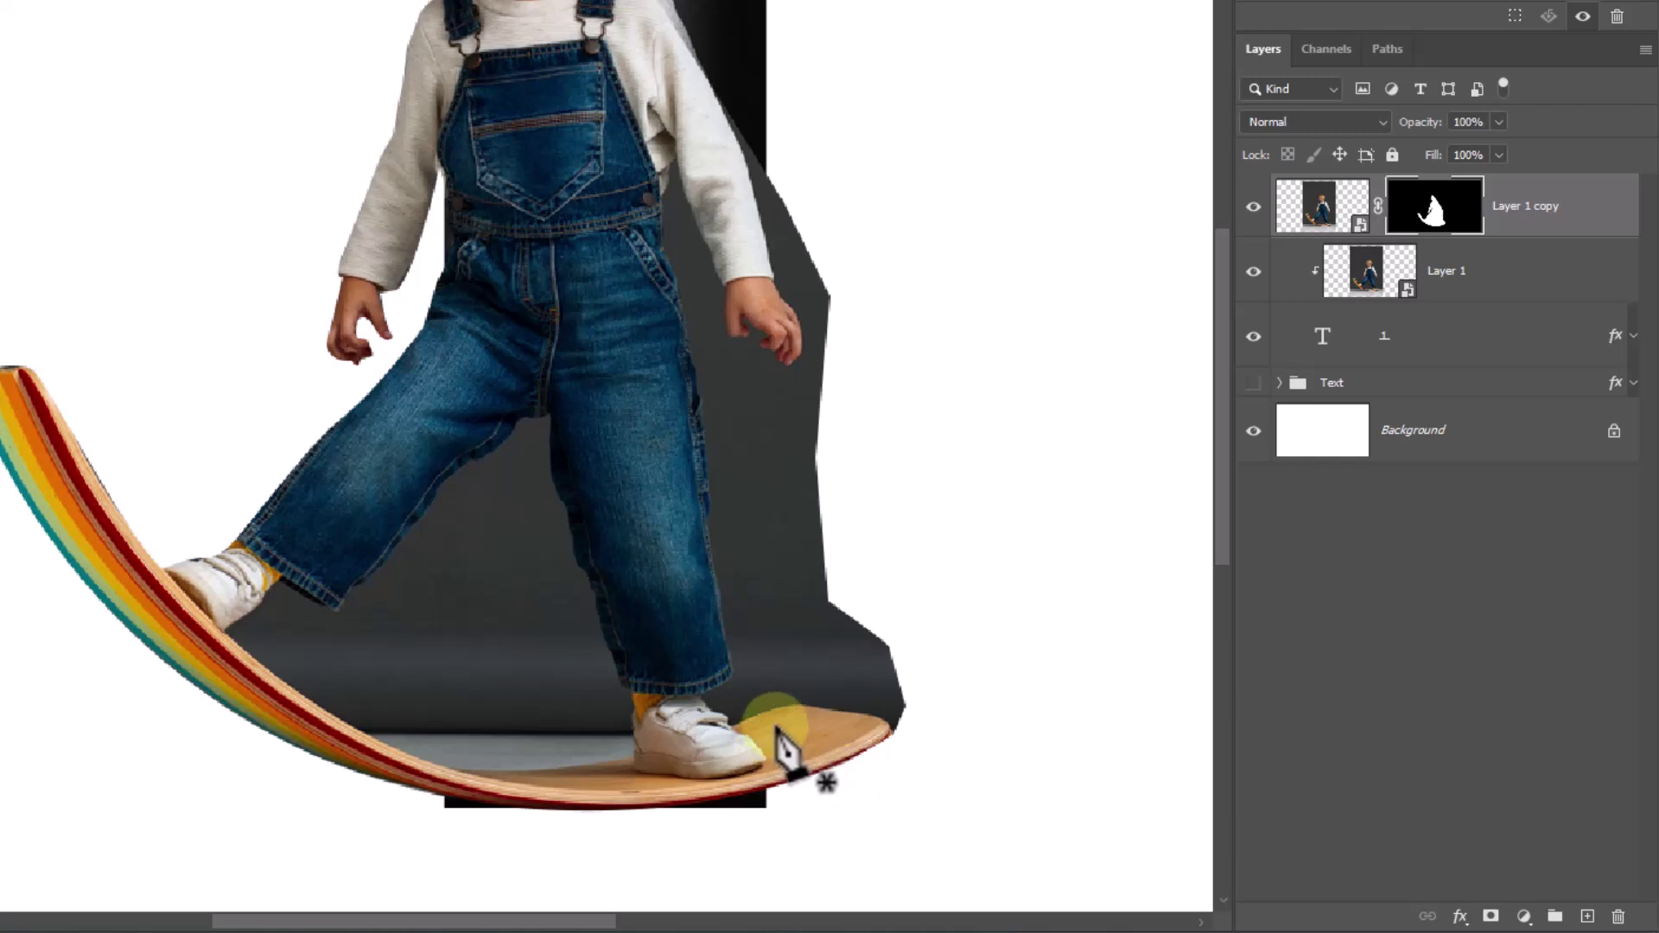
pyautogui.click(871, 567)
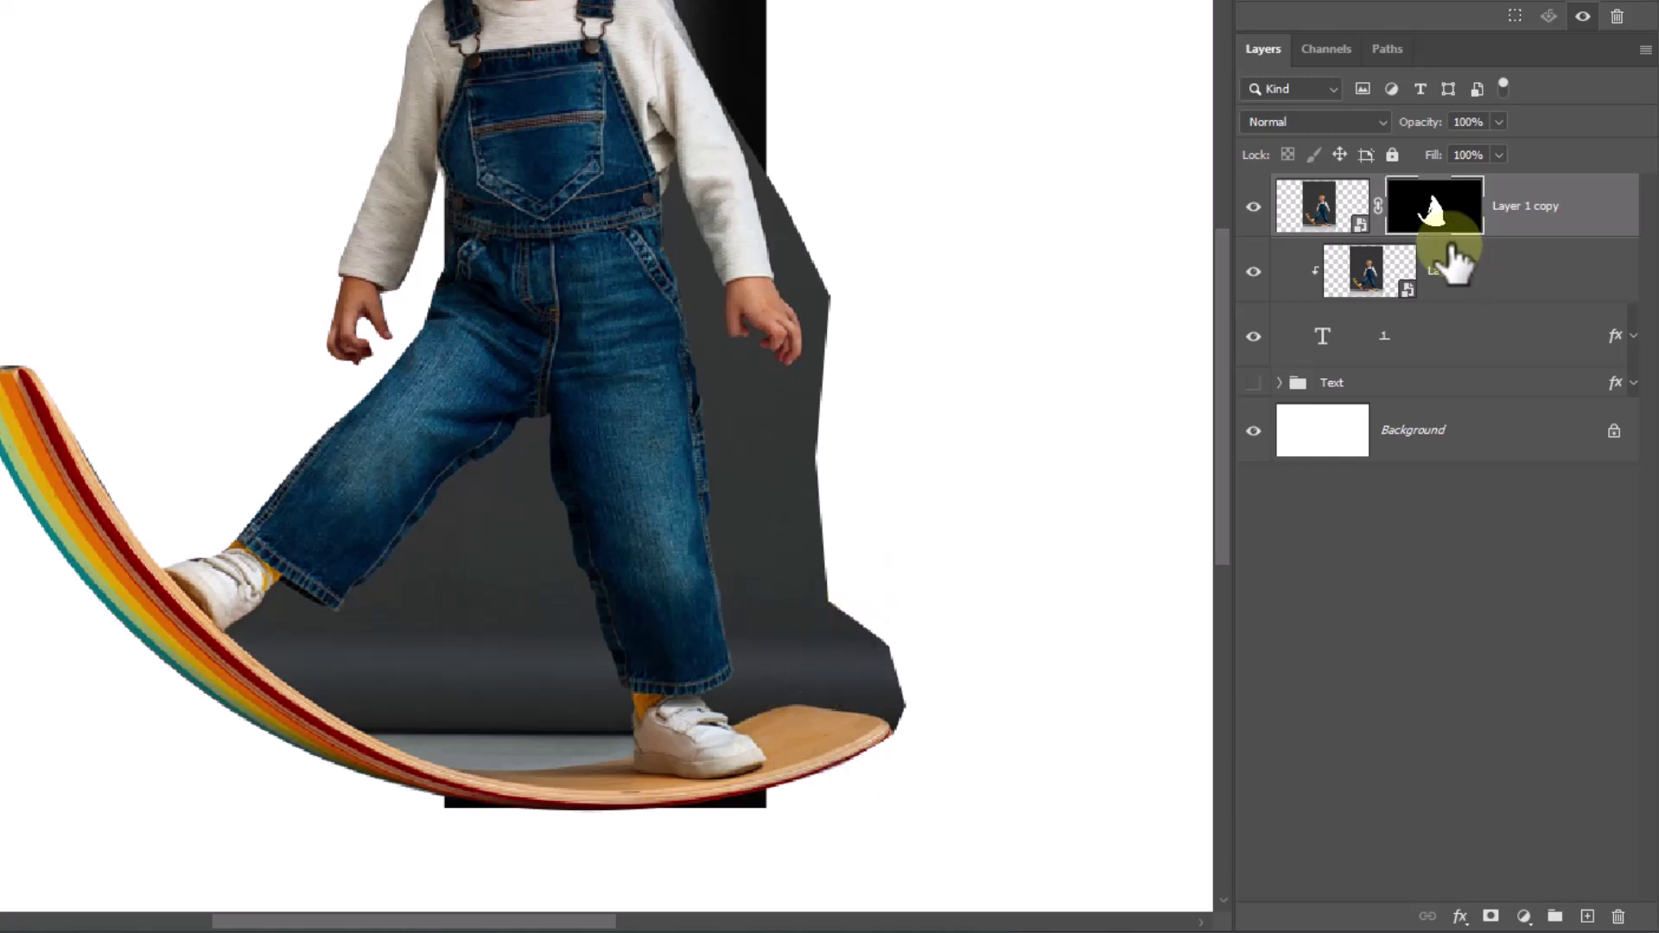
# - Load the numeral text layer's pixels as a selection and invert the selection
pyautogui.rightClick(1326, 330)
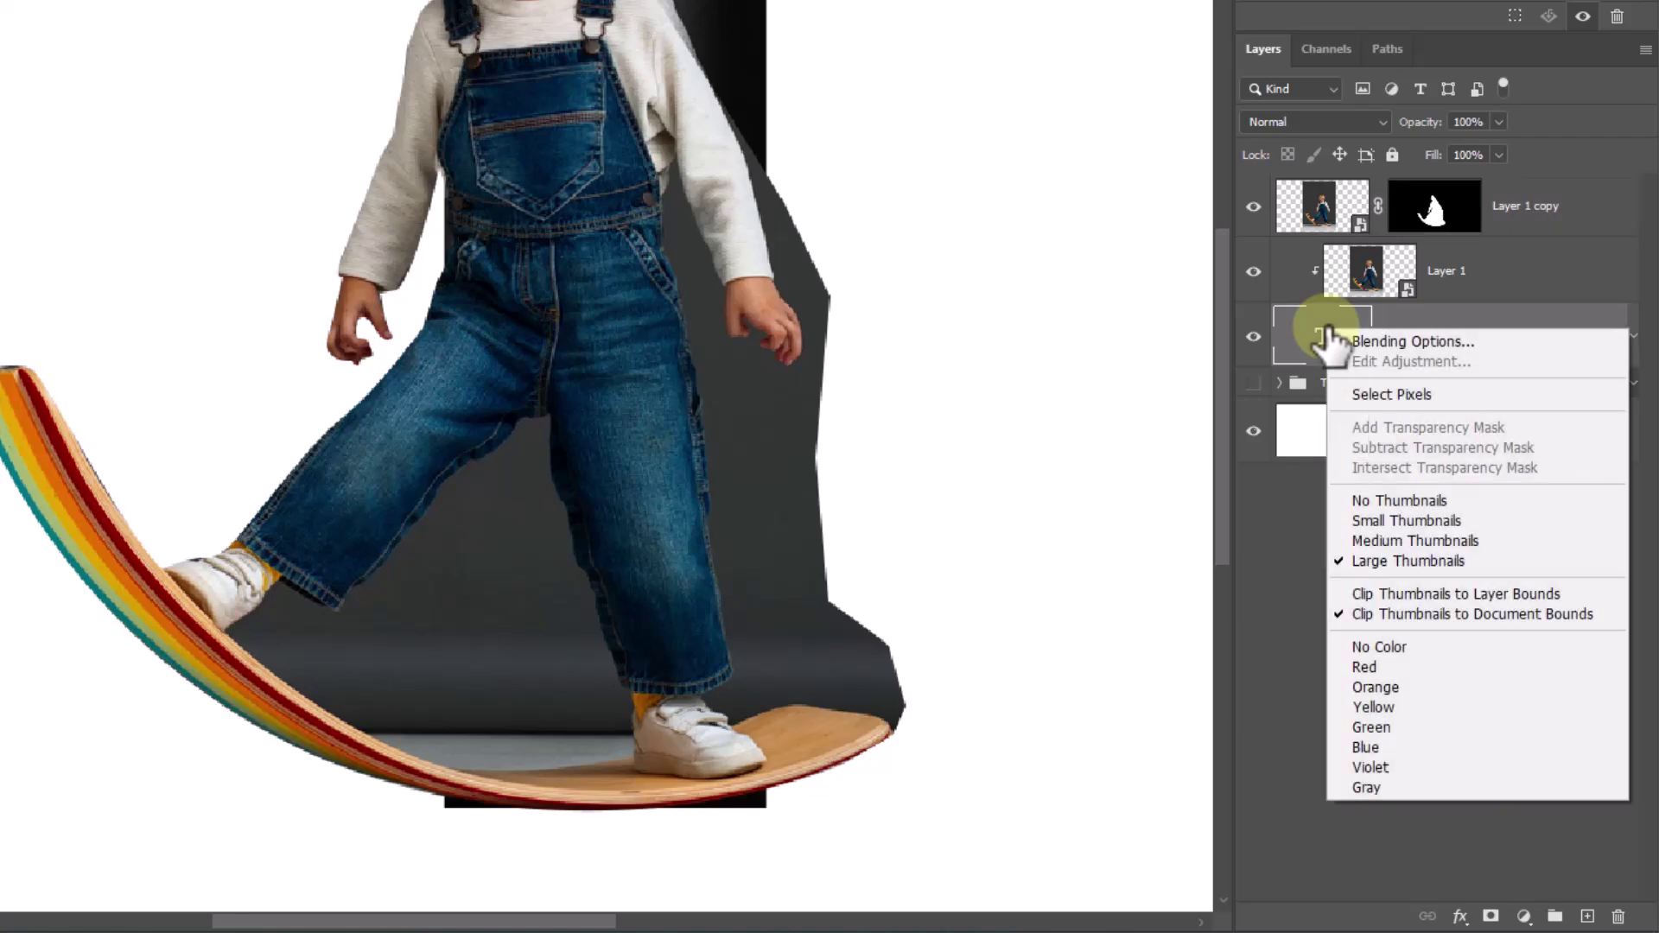
pyautogui.click(1367, 391)
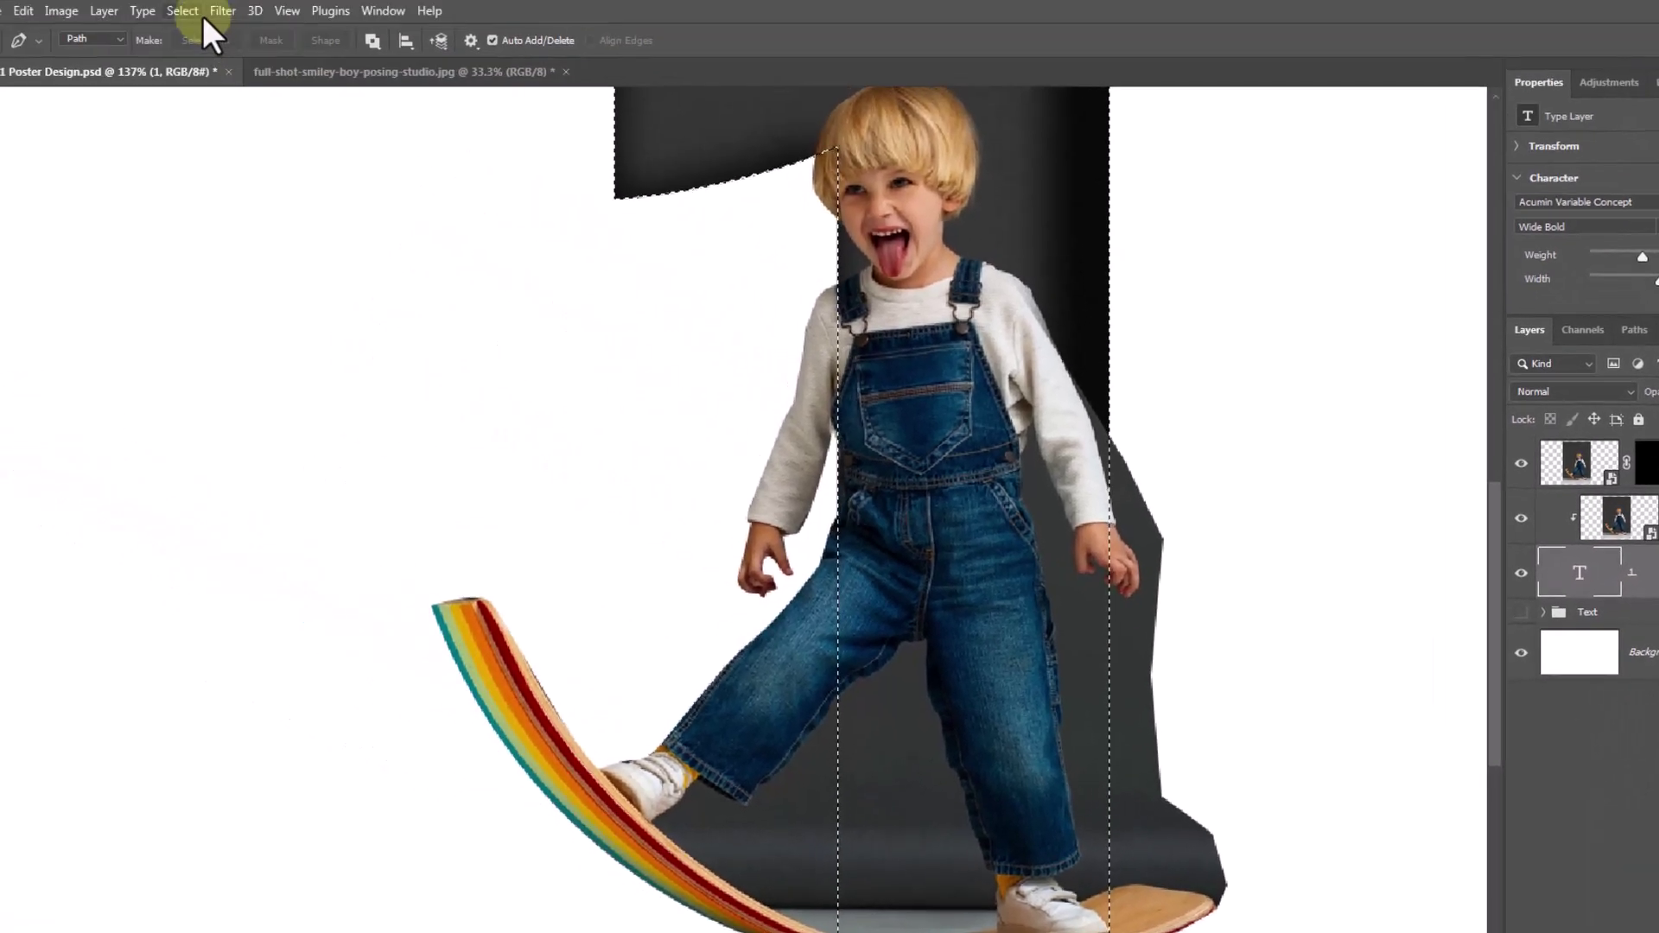
pyautogui.click(184, 11)
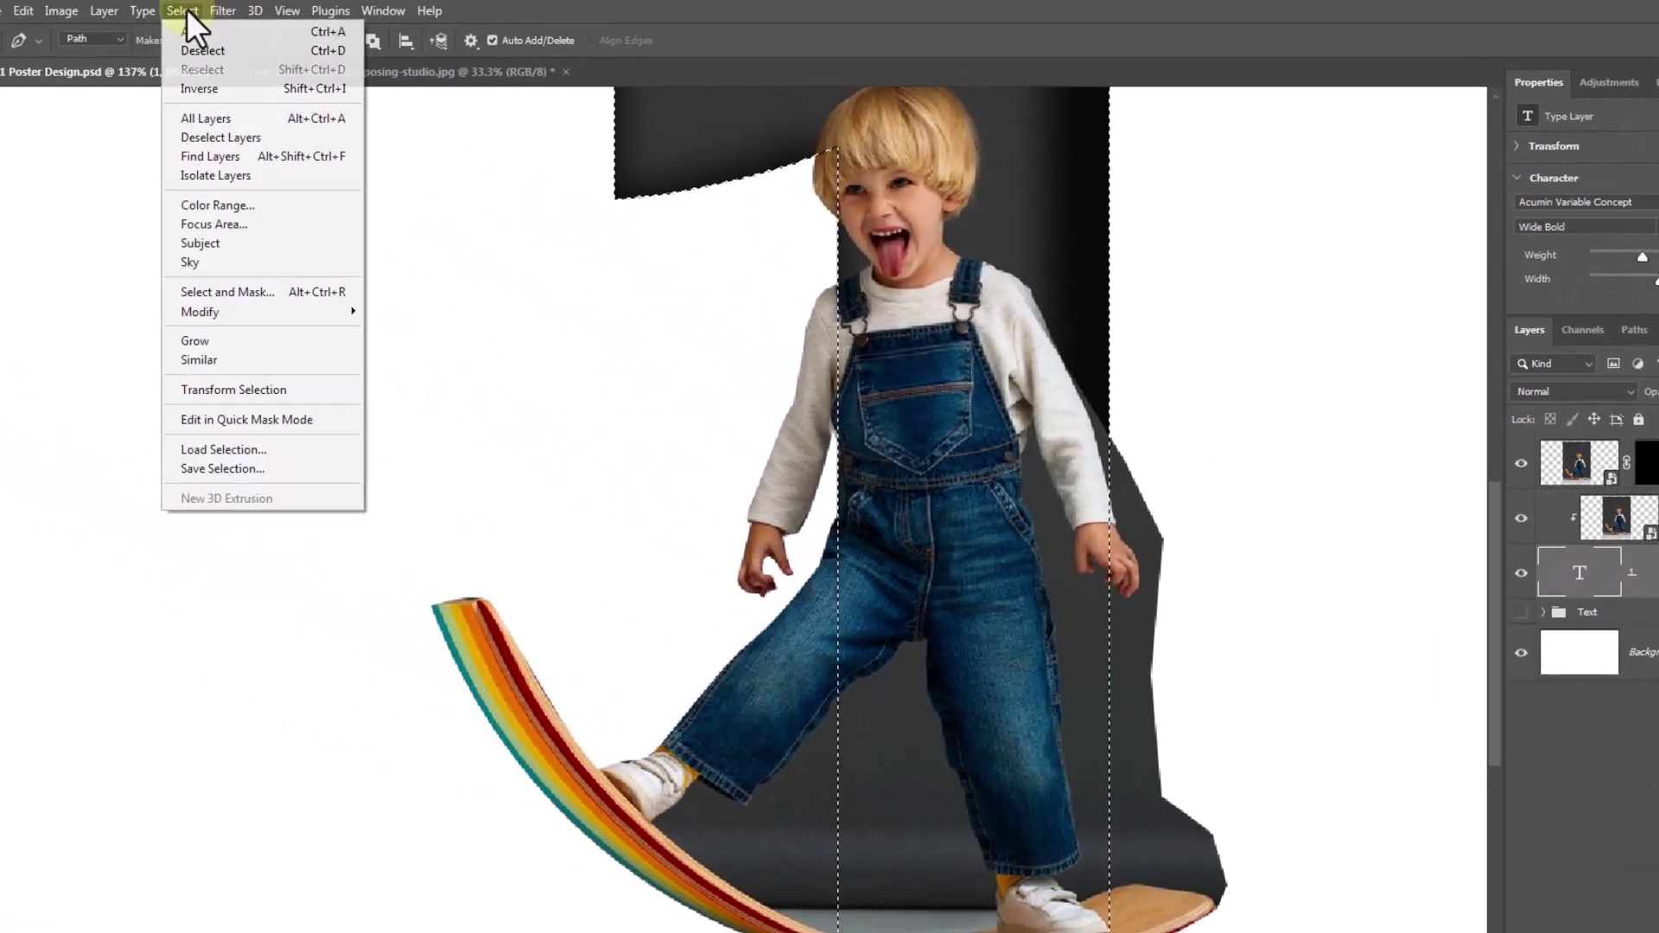
pyautogui.click(196, 87)
# - Paint black with the Brush on the duplicated photo's mask to hide the leftover background beyond the numeral's right edge
pyautogui.click(18, 304)
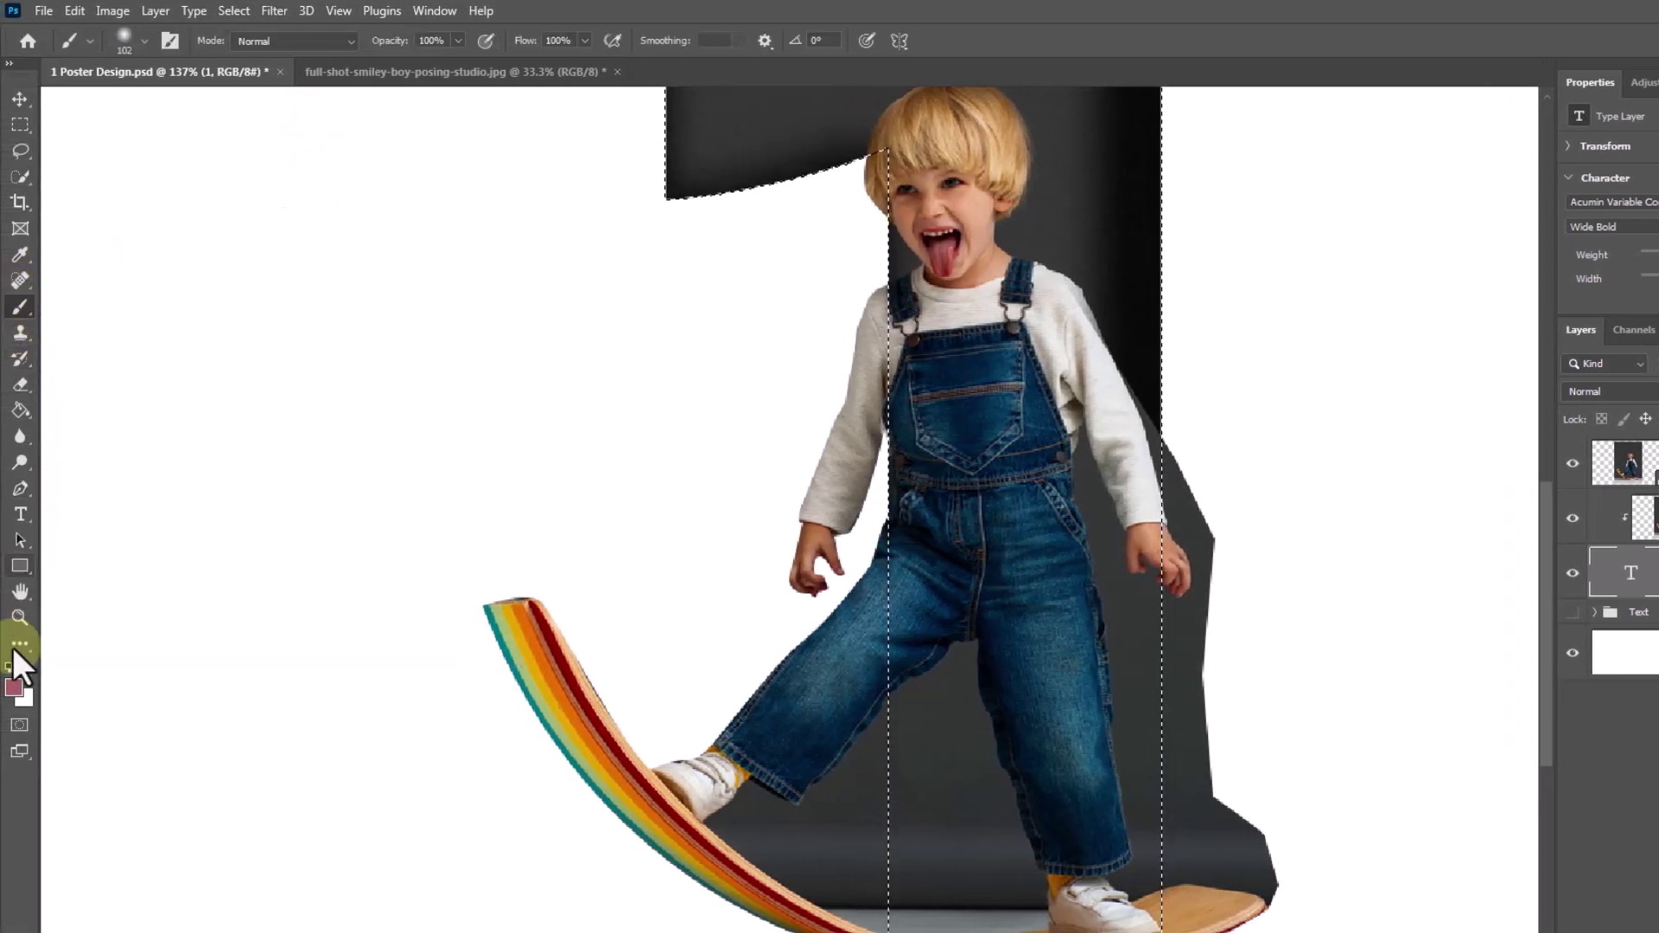
pyautogui.click(10, 669)
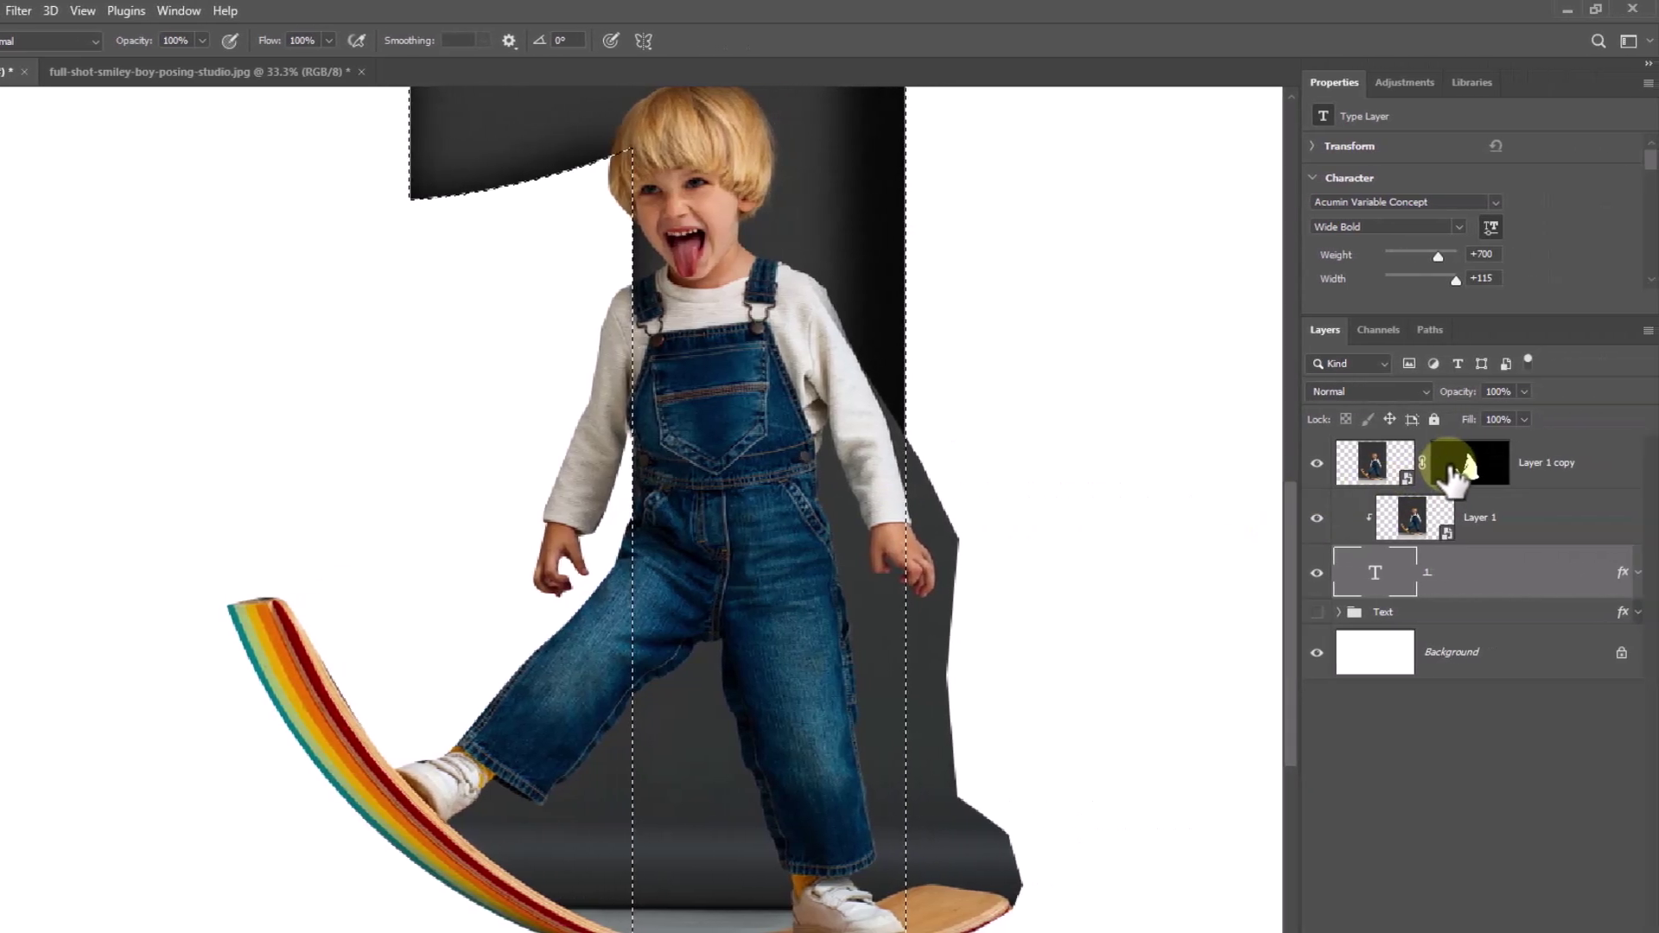
pyautogui.click(1609, 465)
pyautogui.moveTo(924, 491)
pyautogui.mouseDown()
pyautogui.moveTo(906, 757)
pyautogui.moveTo(929, 779)
pyautogui.mouseUp()
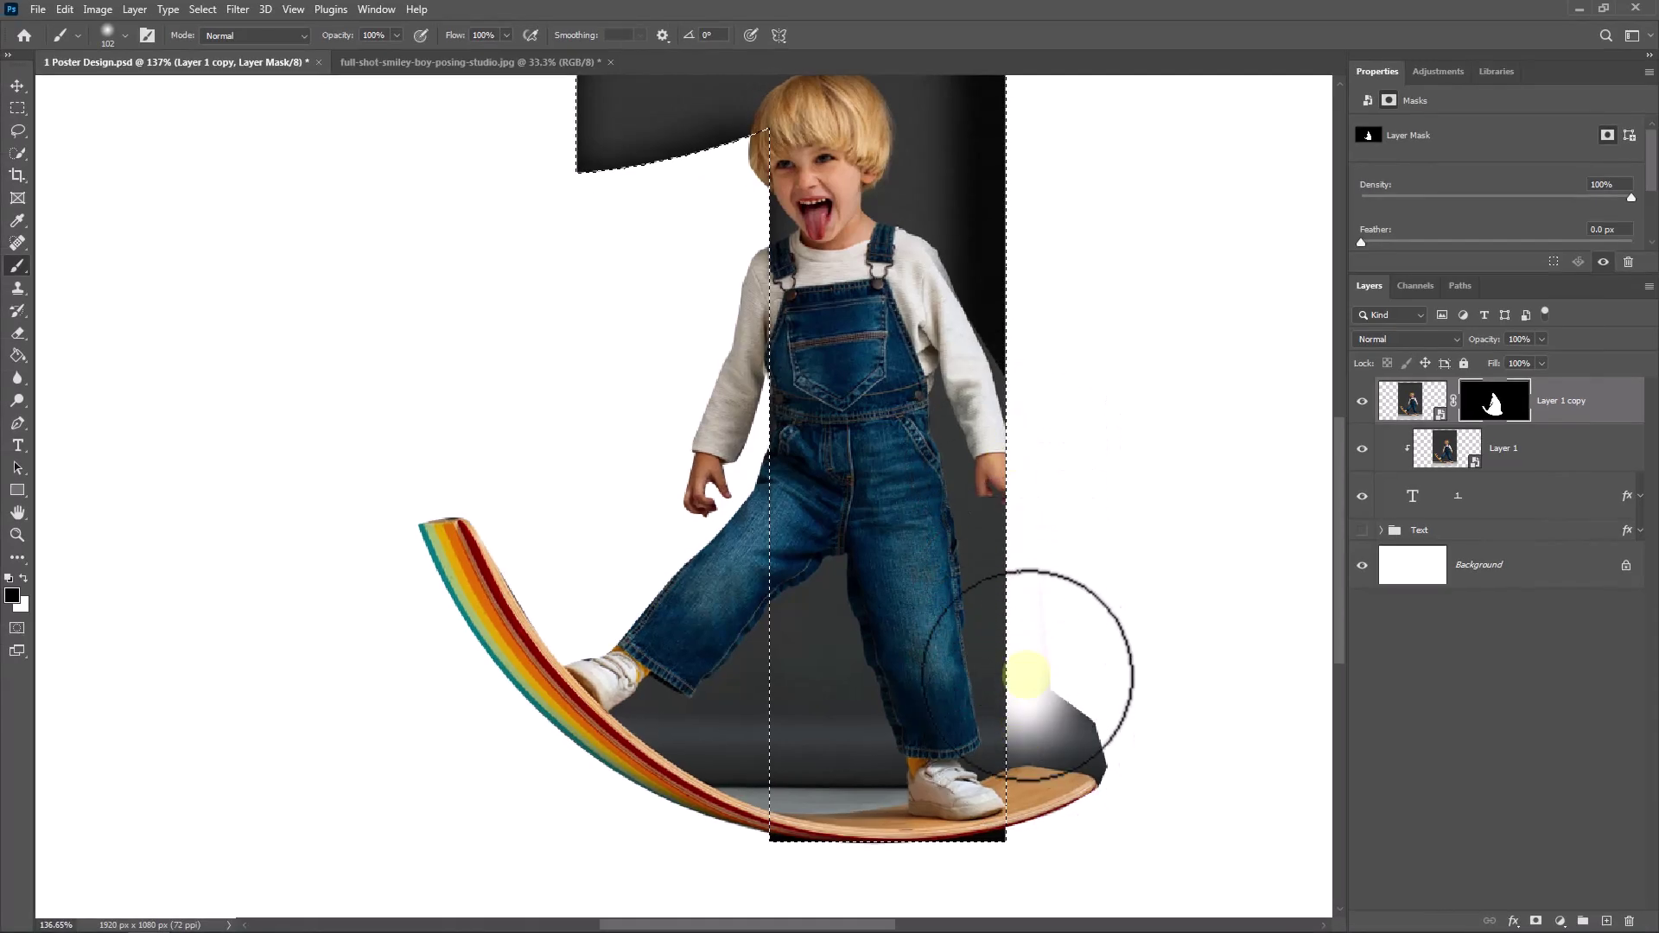
pyautogui.moveTo(1026, 674)
pyautogui.mouseDown()
pyautogui.moveTo(1046, 799)
pyautogui.moveTo(1033, 834)
pyautogui.moveTo(1110, 719)
pyautogui.moveTo(1087, 691)
pyautogui.moveTo(1065, 779)
pyautogui.moveTo(1018, 313)
pyautogui.mouseUp()
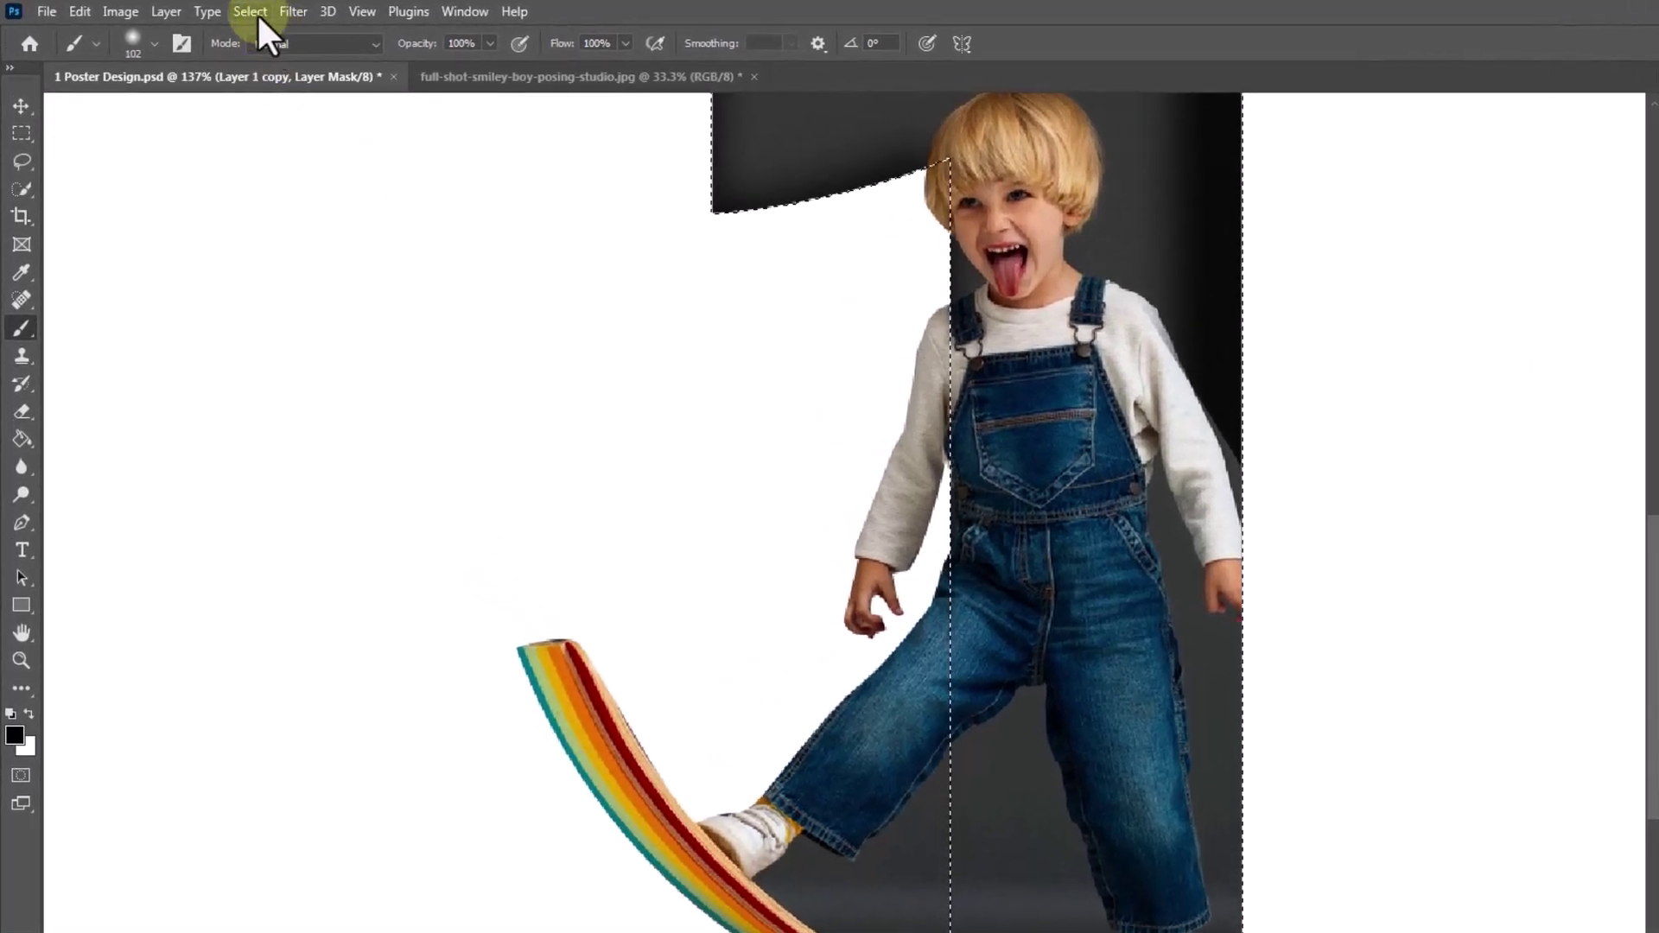
# - Invert the selection back to the numeral's shape and enlarge the brush to 138 px
pyautogui.click(253, 12)
pyautogui.click(259, 101)
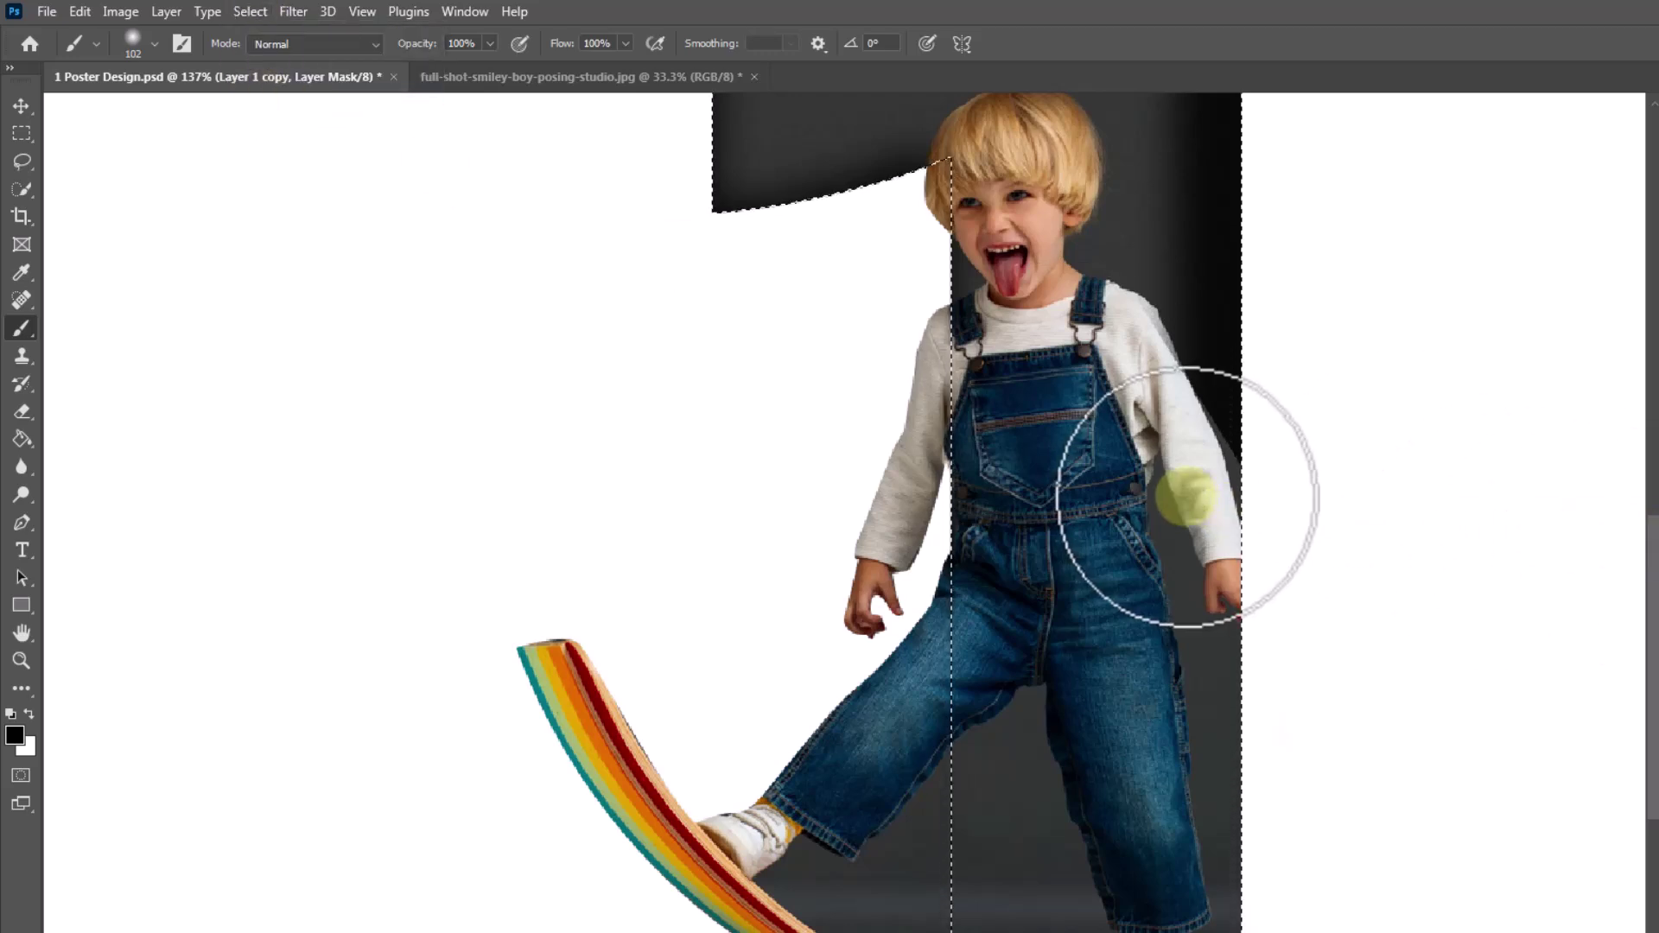
pyautogui.keyDown('alt'); pyautogui.rightClick(1197, 482); pyautogui.keyUp('alt')
pyautogui.moveTo(1257, 444); pyautogui.dragTo(1252, 444)
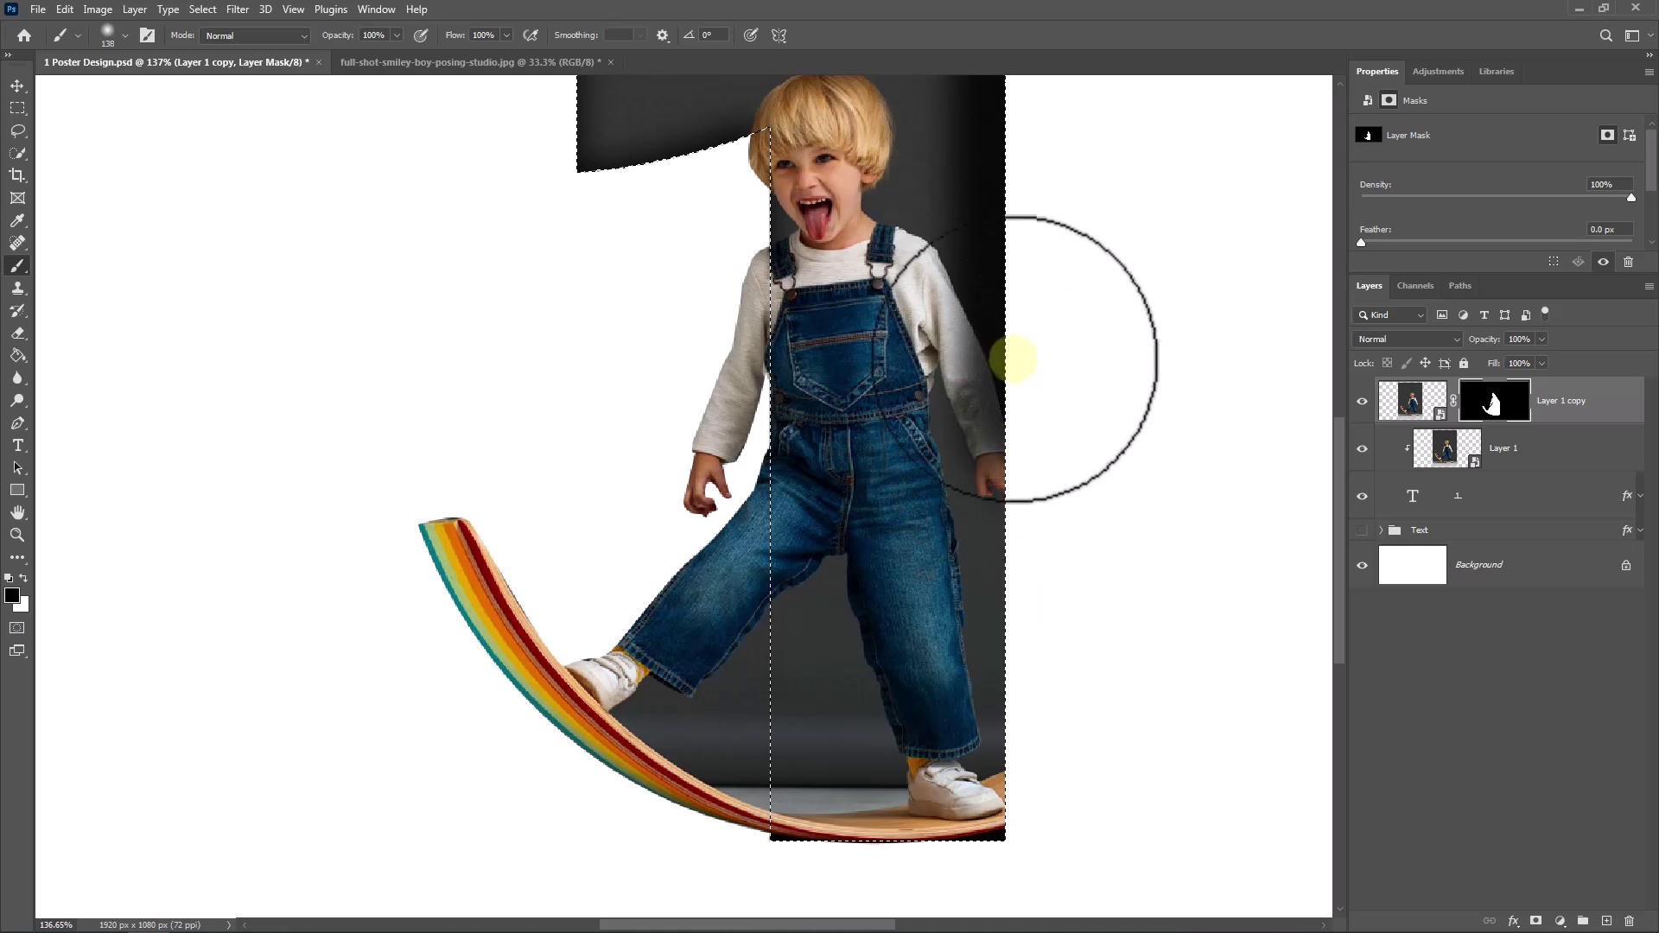
# - Brush black on the mask inside the numeral's right edge to bring the inner shadow over the arm, leg and board
pyautogui.moveTo(1014, 358)
pyautogui.mouseDown()
pyautogui.moveTo(1041, 571)
pyautogui.moveTo(1023, 605)
pyautogui.moveTo(1033, 821)
pyautogui.moveTo(985, 859)
pyautogui.moveTo(980, 826)
pyautogui.moveTo(958, 830)
pyautogui.mouseUp()
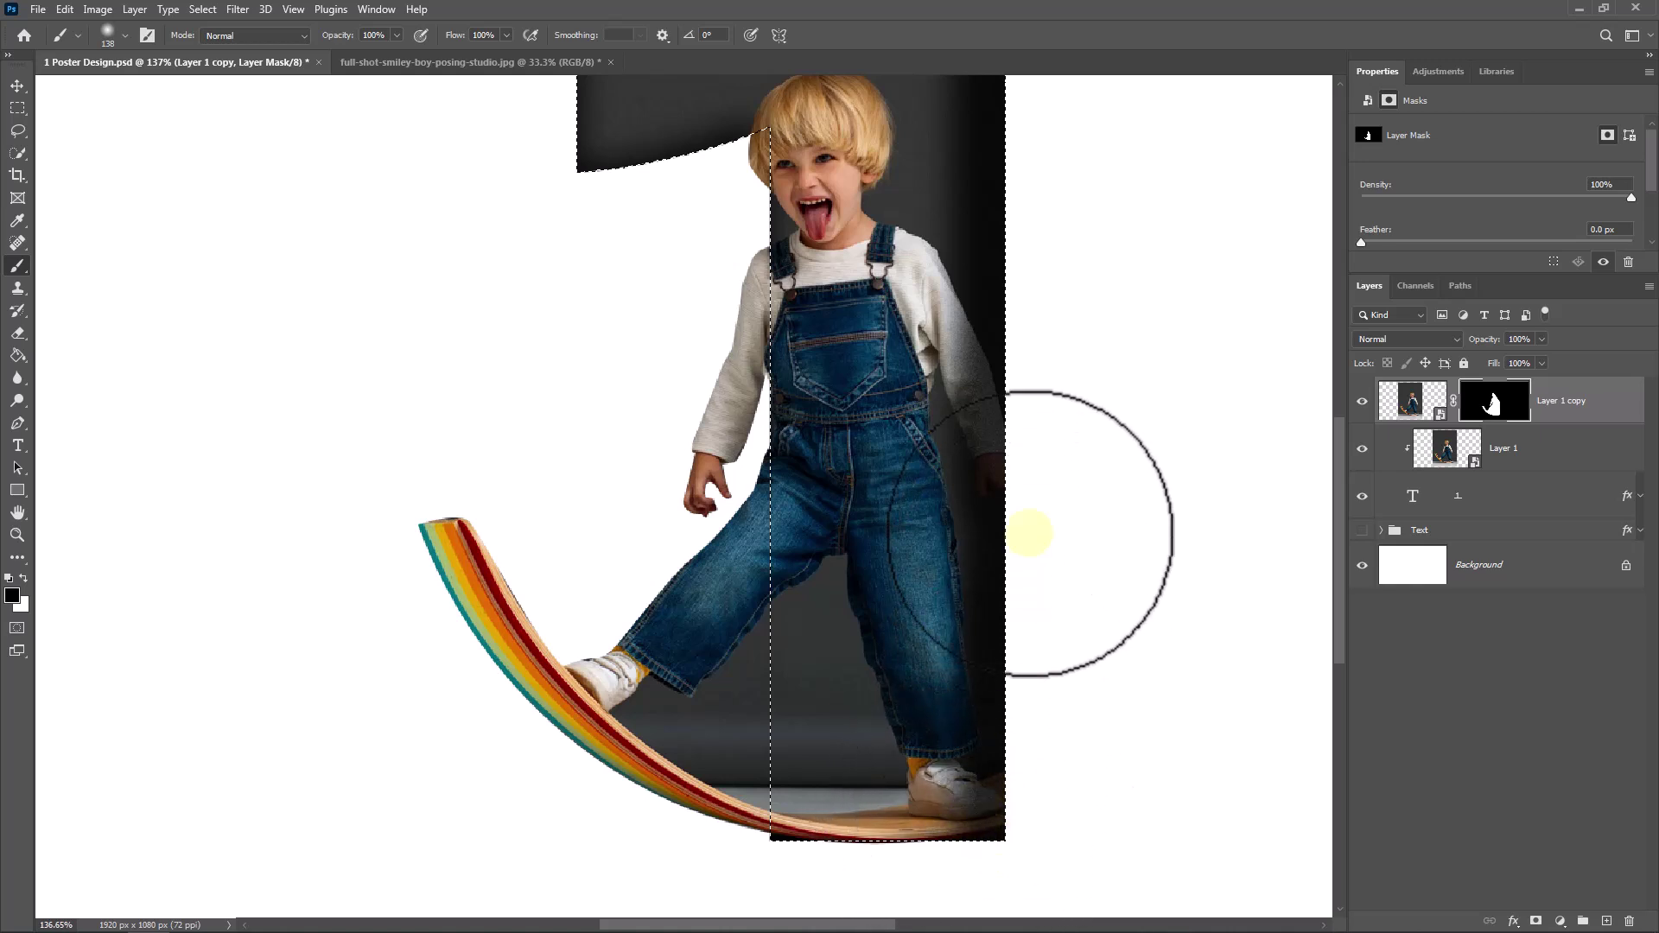
pyautogui.moveTo(1030, 533)
pyautogui.mouseDown()
pyautogui.moveTo(1034, 296)
pyautogui.moveTo(1015, 185)
pyautogui.moveTo(978, 185)
pyautogui.moveTo(938, 221)
pyautogui.moveTo(919, 363)
pyautogui.moveTo(922, 251)
pyautogui.moveTo(1019, 452)
pyautogui.moveTo(1000, 807)
pyautogui.moveTo(956, 807)
pyautogui.moveTo(903, 648)
pyautogui.mouseUp()
pyautogui.press('space')
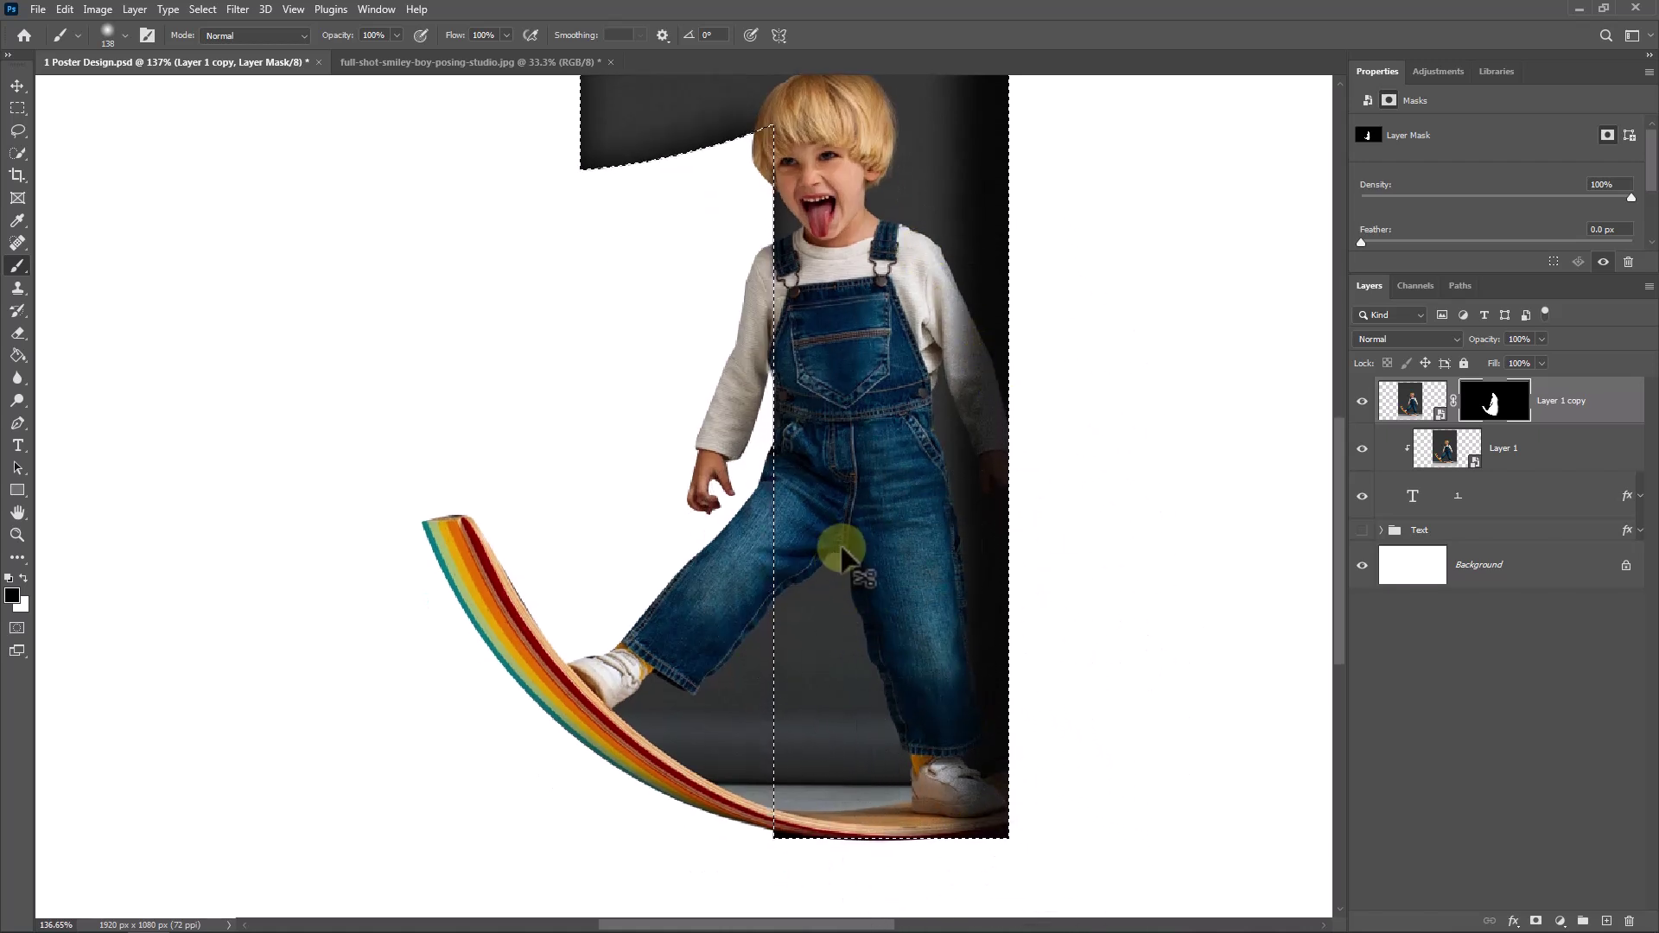
# - Clear the numeral selection, then duplicate the masked boy photo layer and delete the duplicate's layer mask
pyautogui.moveTo(840, 549); pyautogui.dragTo(868, 580)
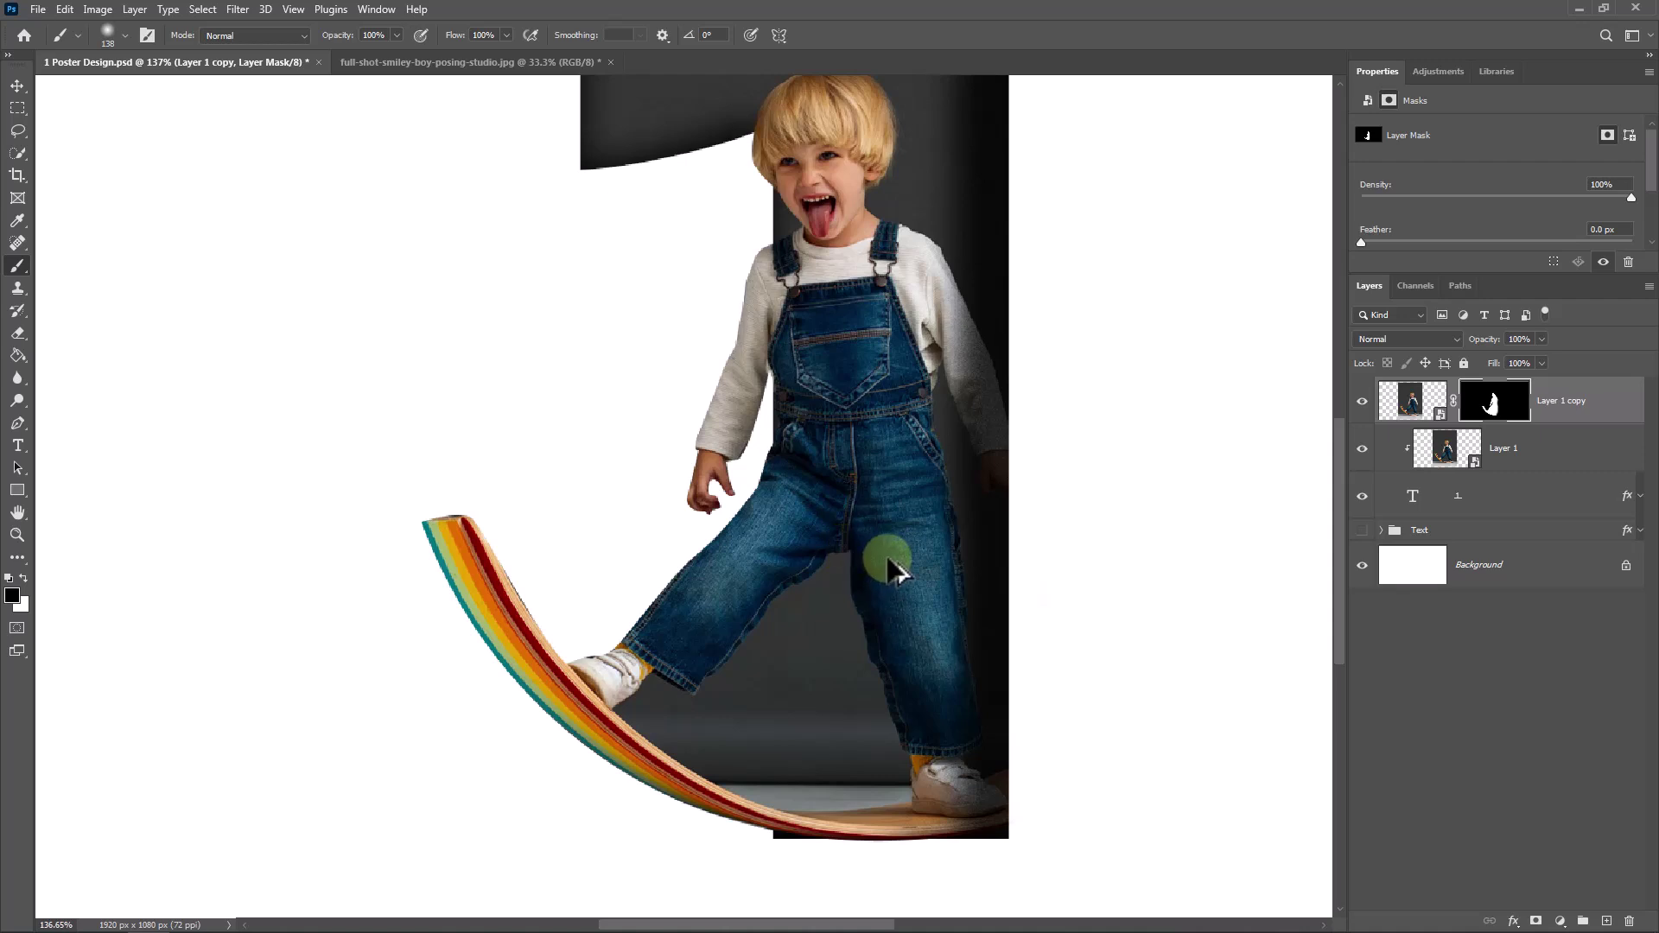
pyautogui.hotkey('ctrl', '0')
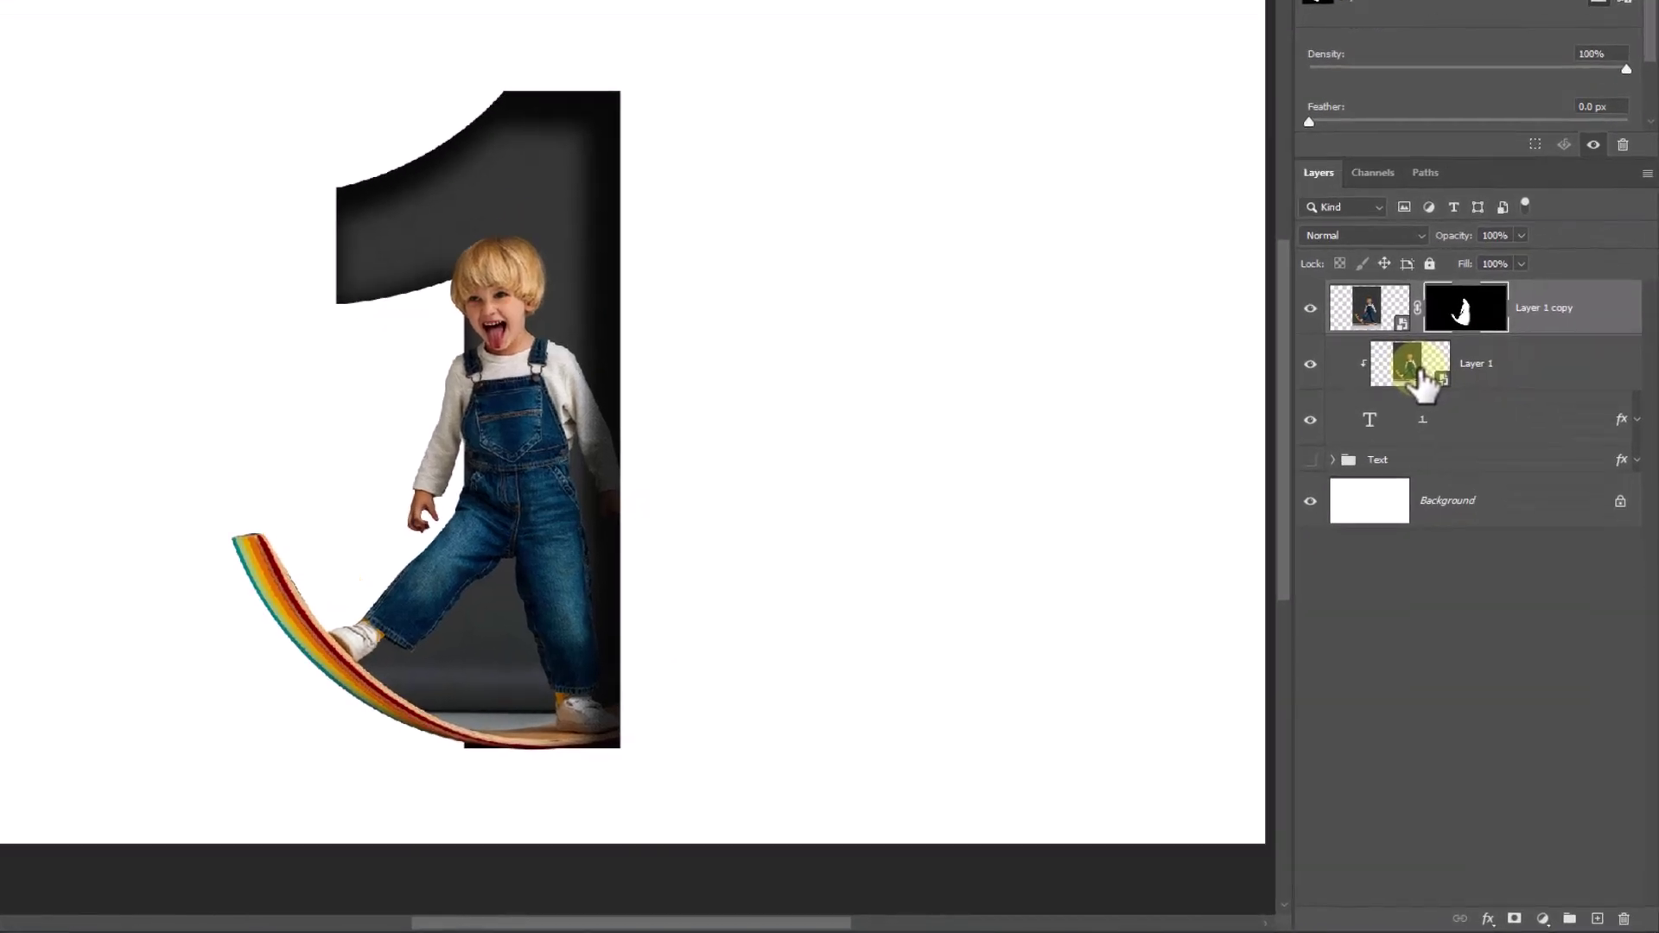
pyautogui.click(1347, 263)
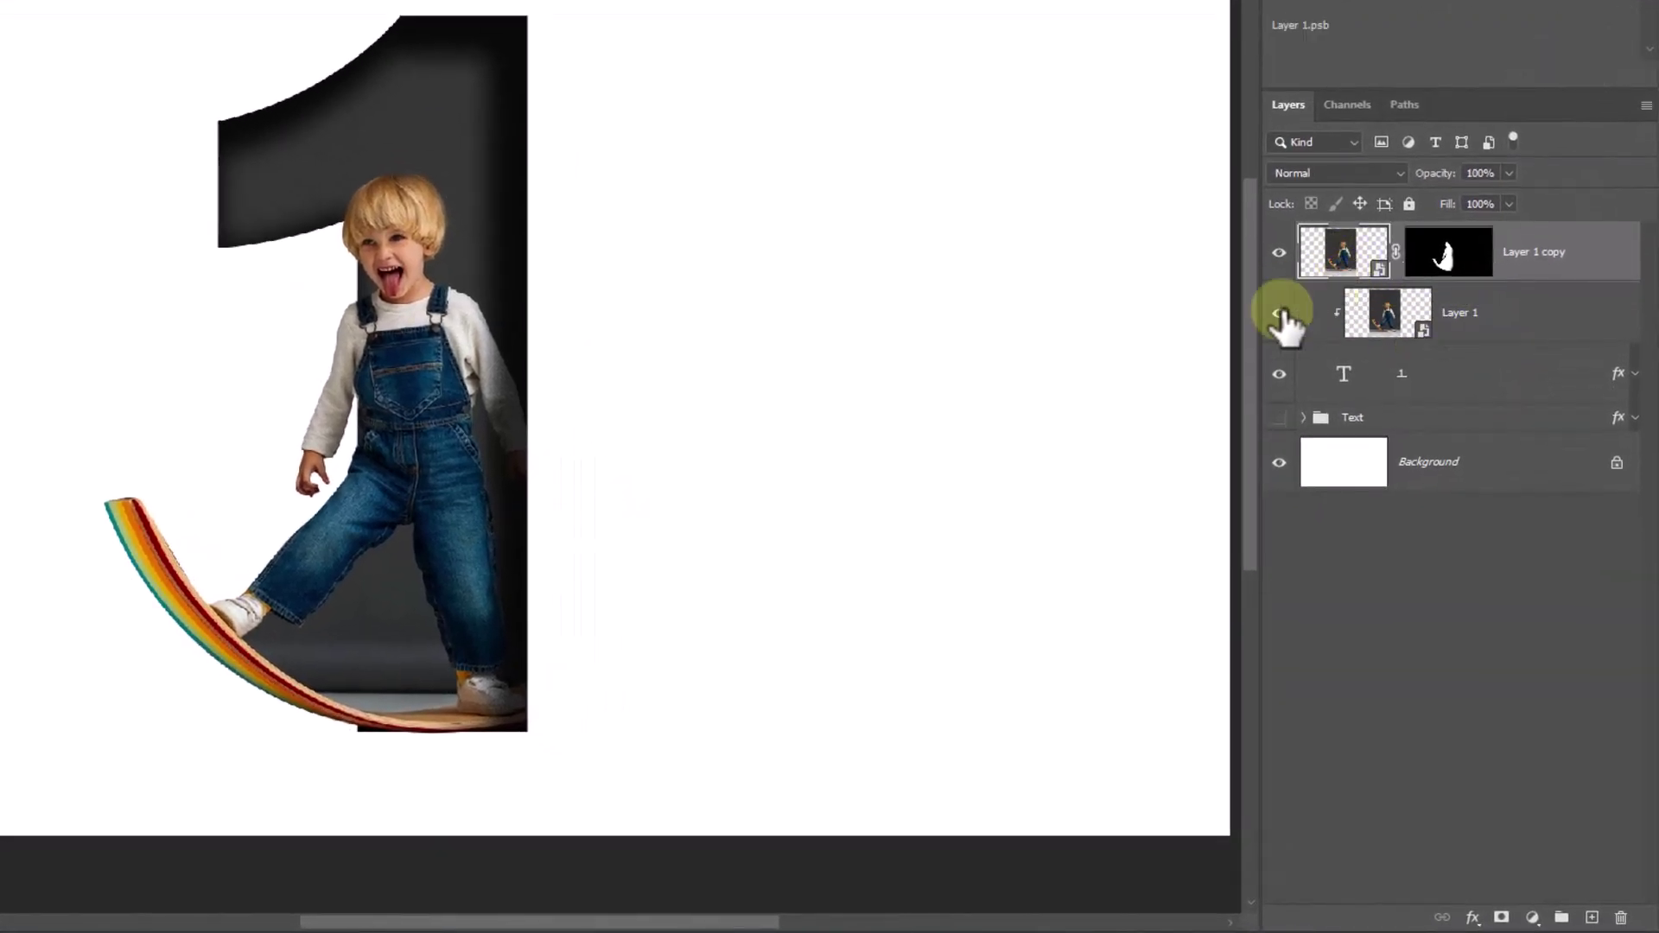
pyautogui.hotkey('ctrl', 'j')
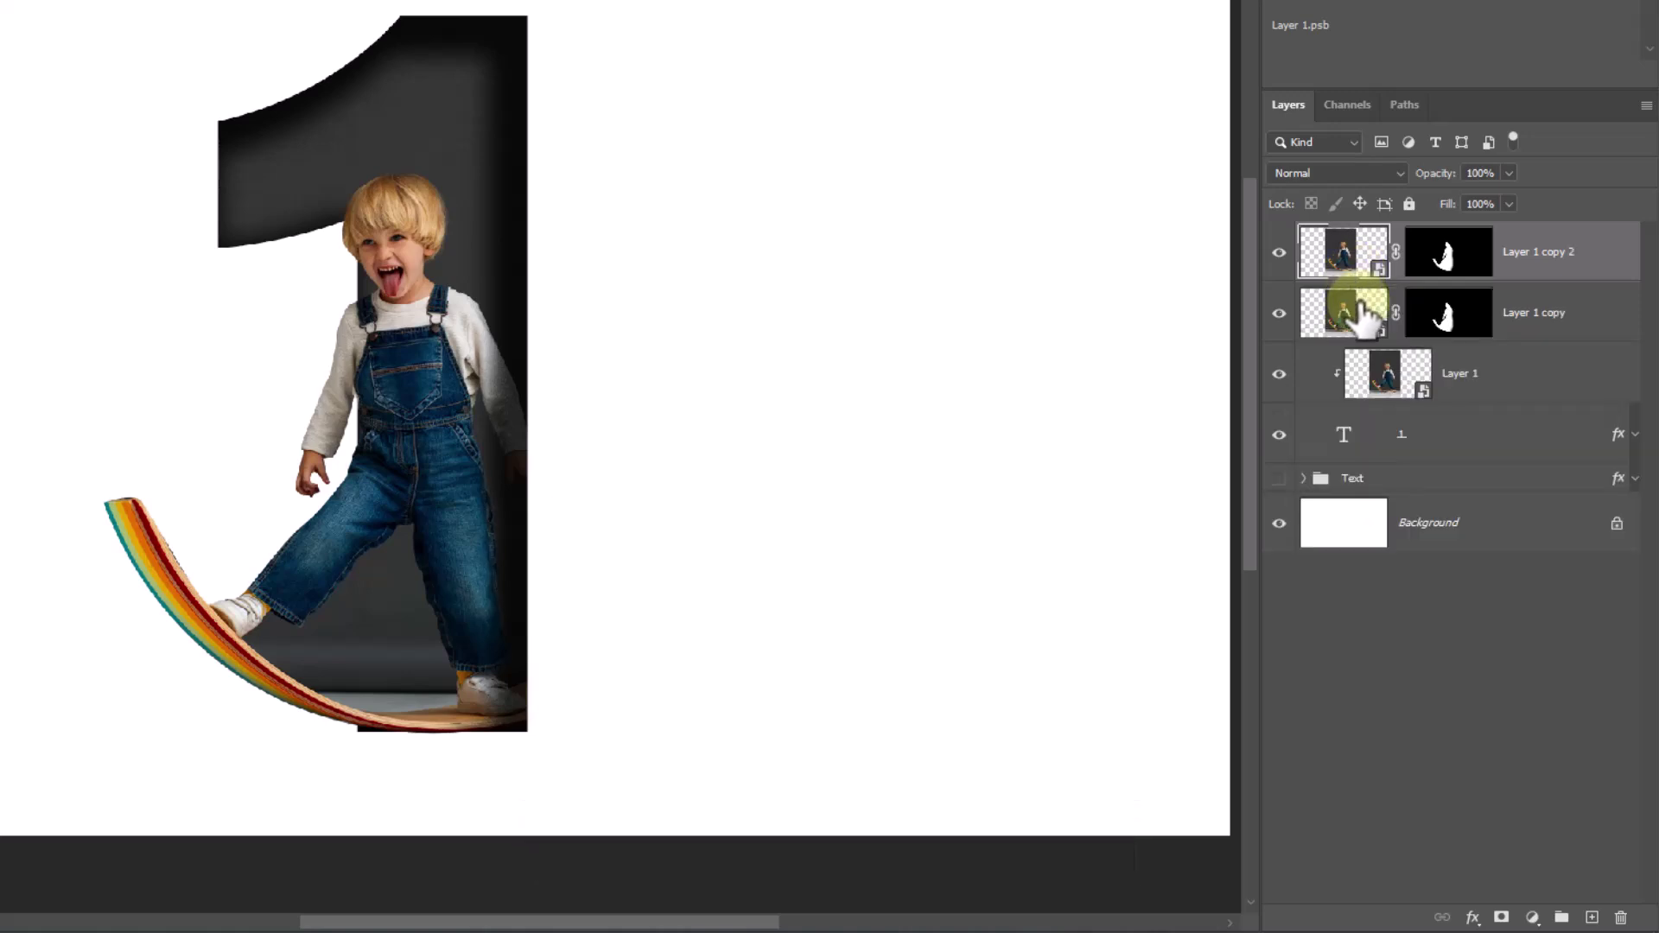
pyautogui.click(1443, 259)
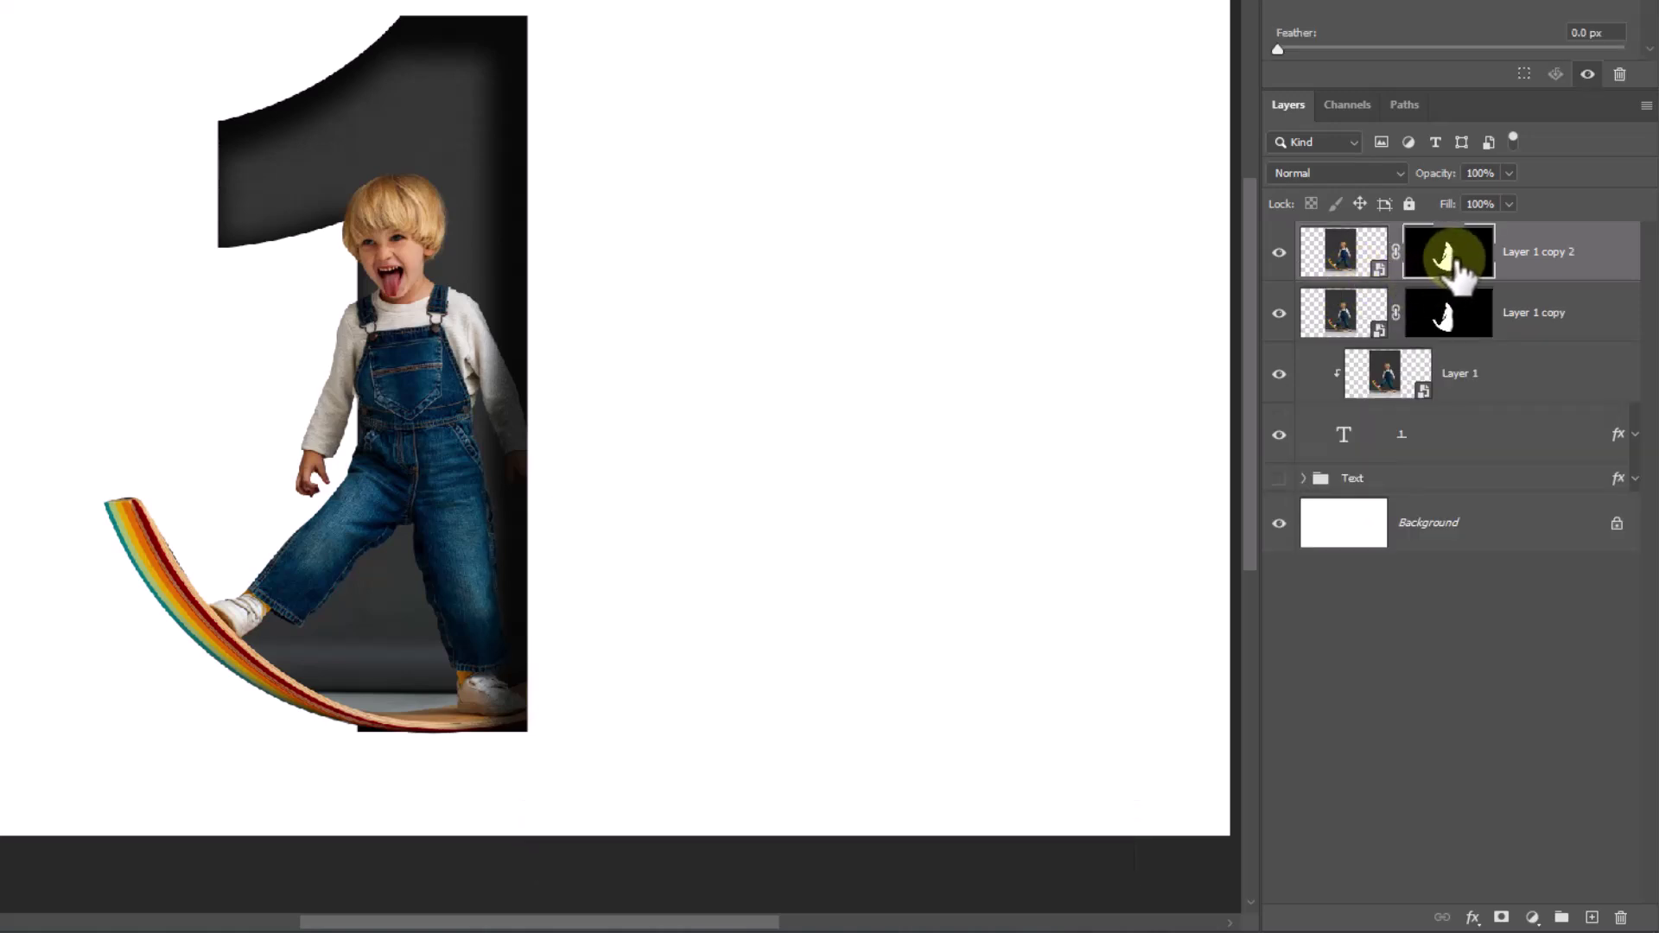
pyautogui.moveTo(1455, 259); pyautogui.dragTo(1621, 917)
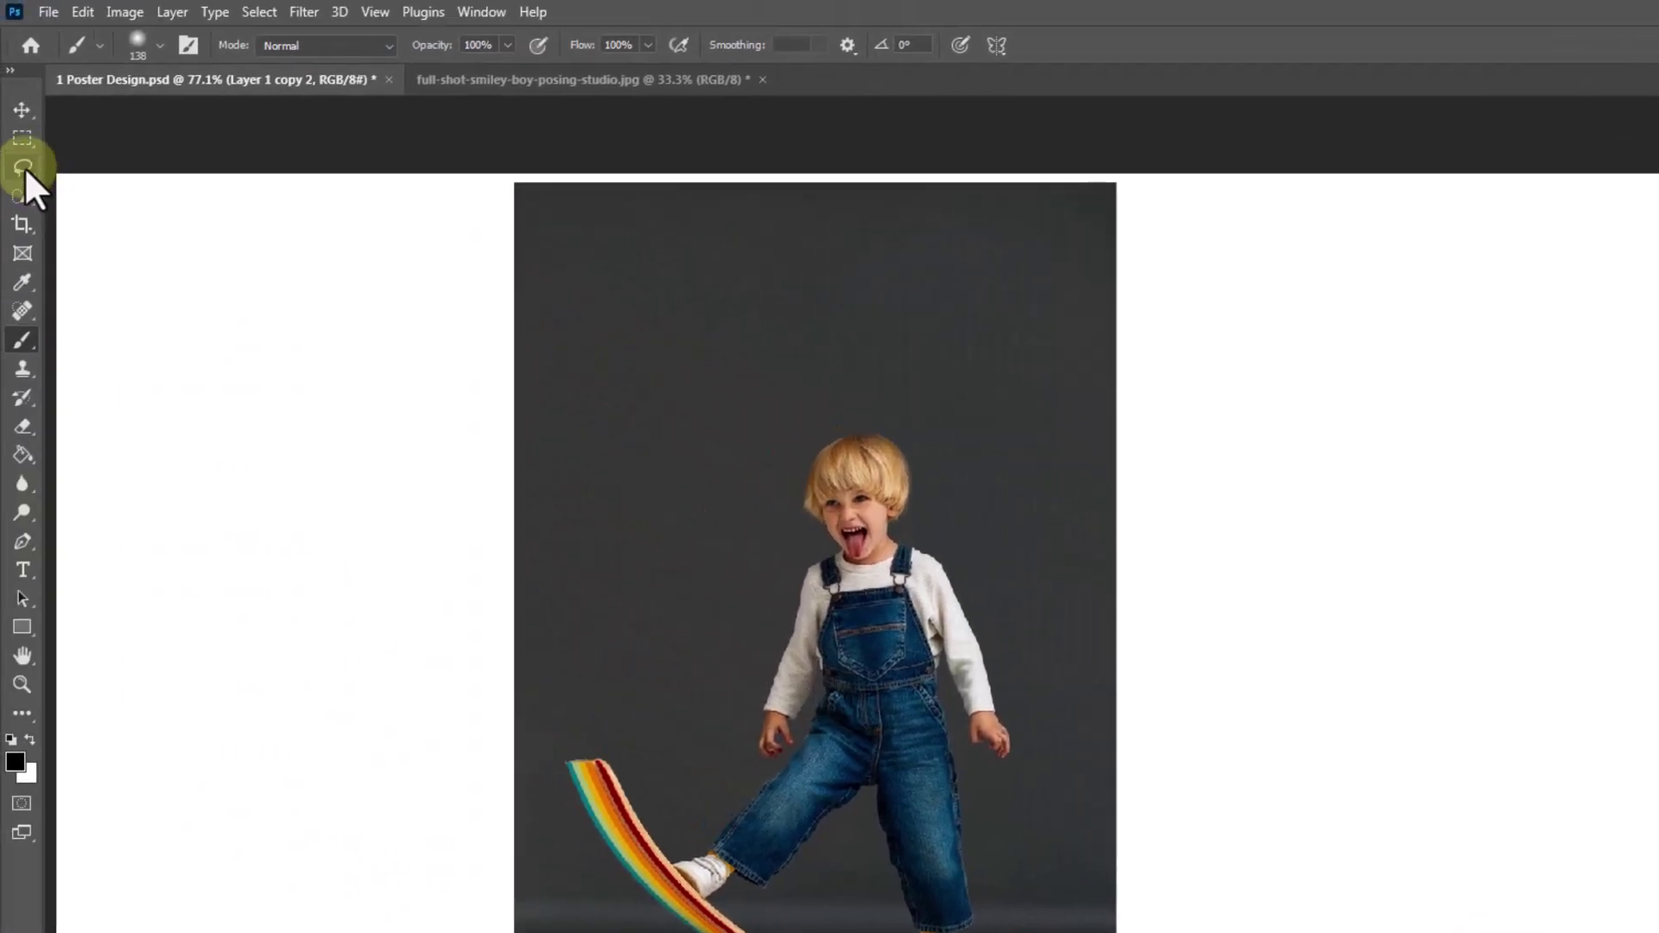
# - Outline the floor shadow beneath the balance board with the Lasso and mask the unmasked photo copy to that selection
pyautogui.click(24, 169)
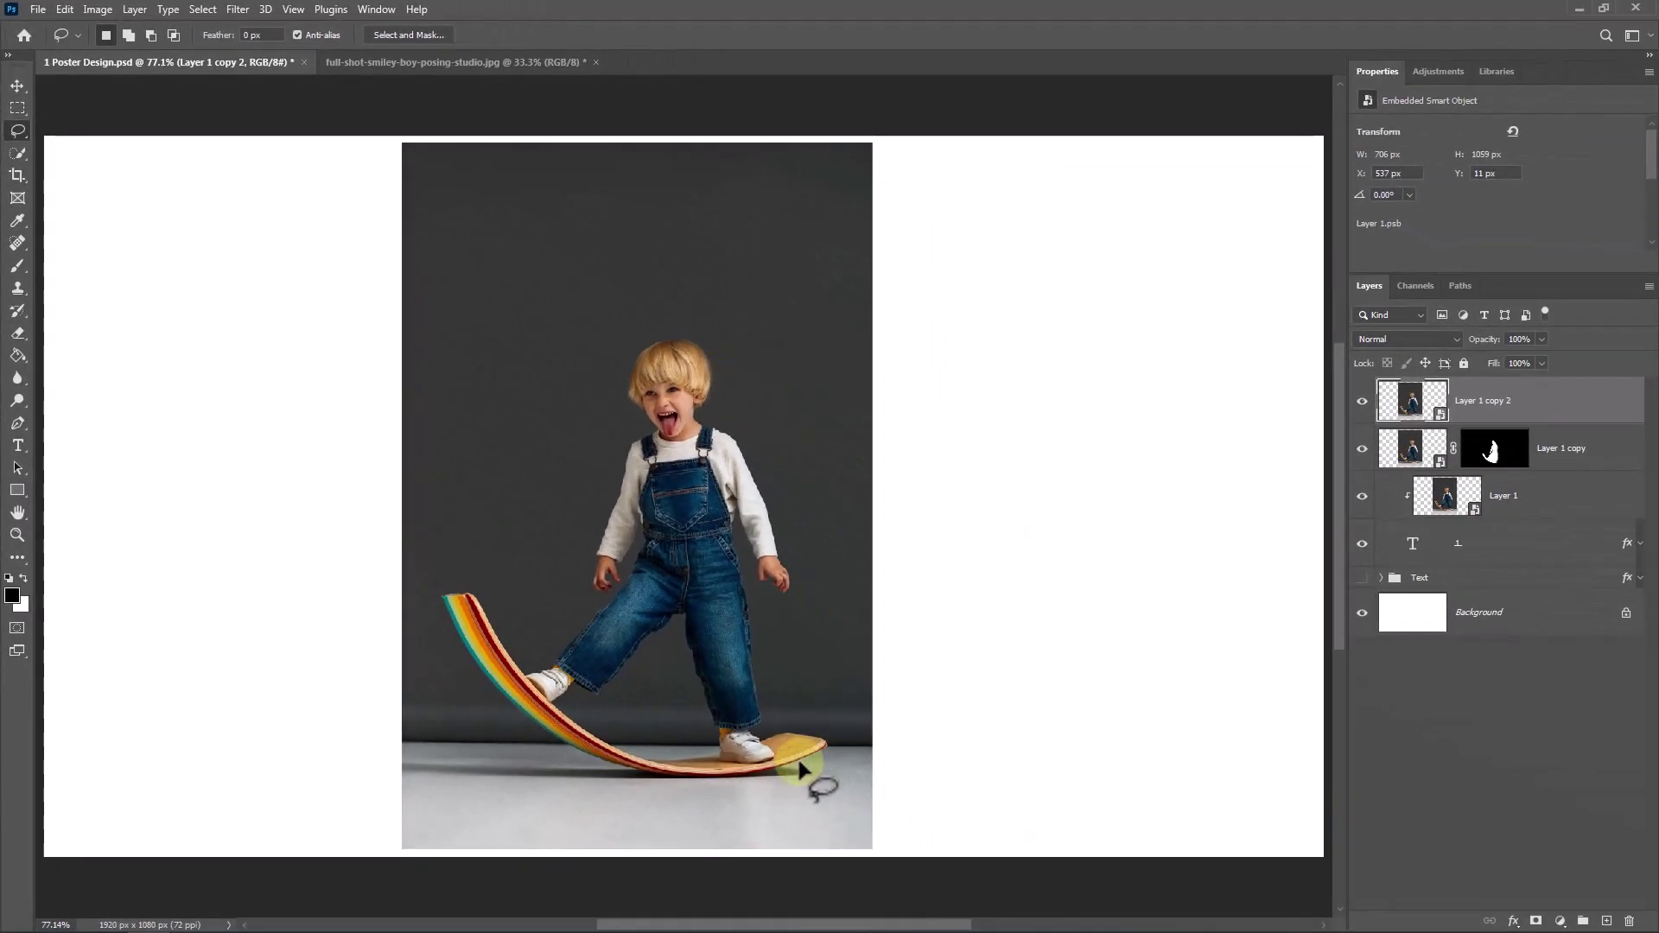
pyautogui.moveTo(799, 764)
pyautogui.mouseDown()
pyautogui.moveTo(407, 765)
pyautogui.moveTo(615, 795)
pyautogui.moveTo(769, 793)
pyautogui.moveTo(817, 773)
pyautogui.mouseUp()
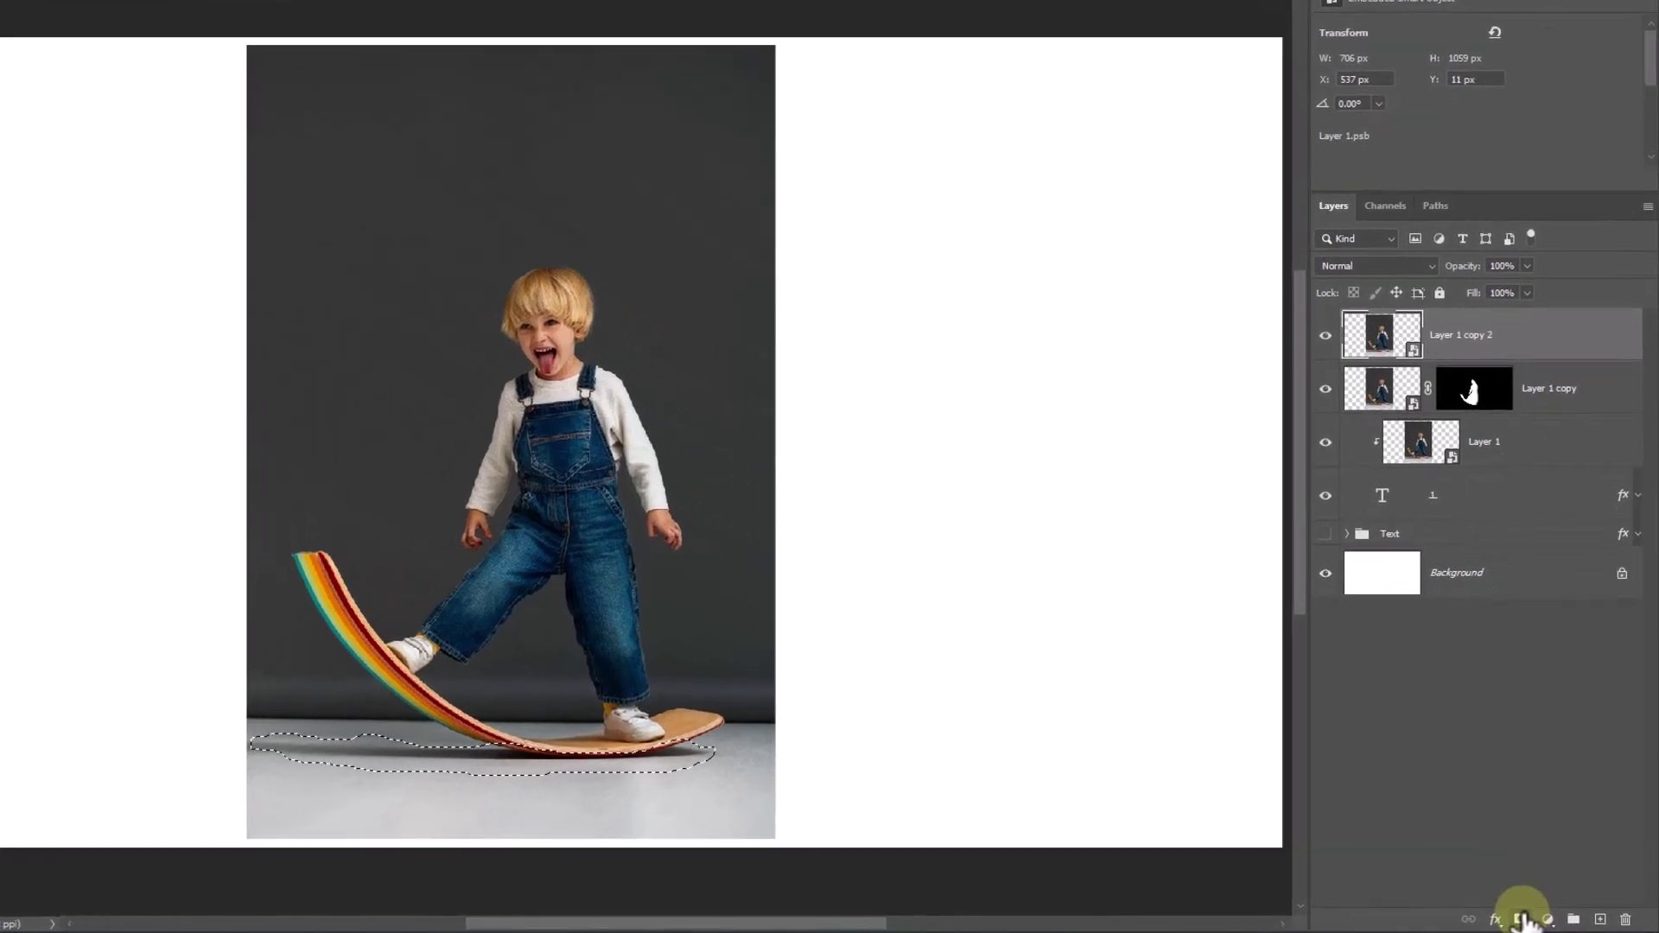
pyautogui.click(1535, 922)
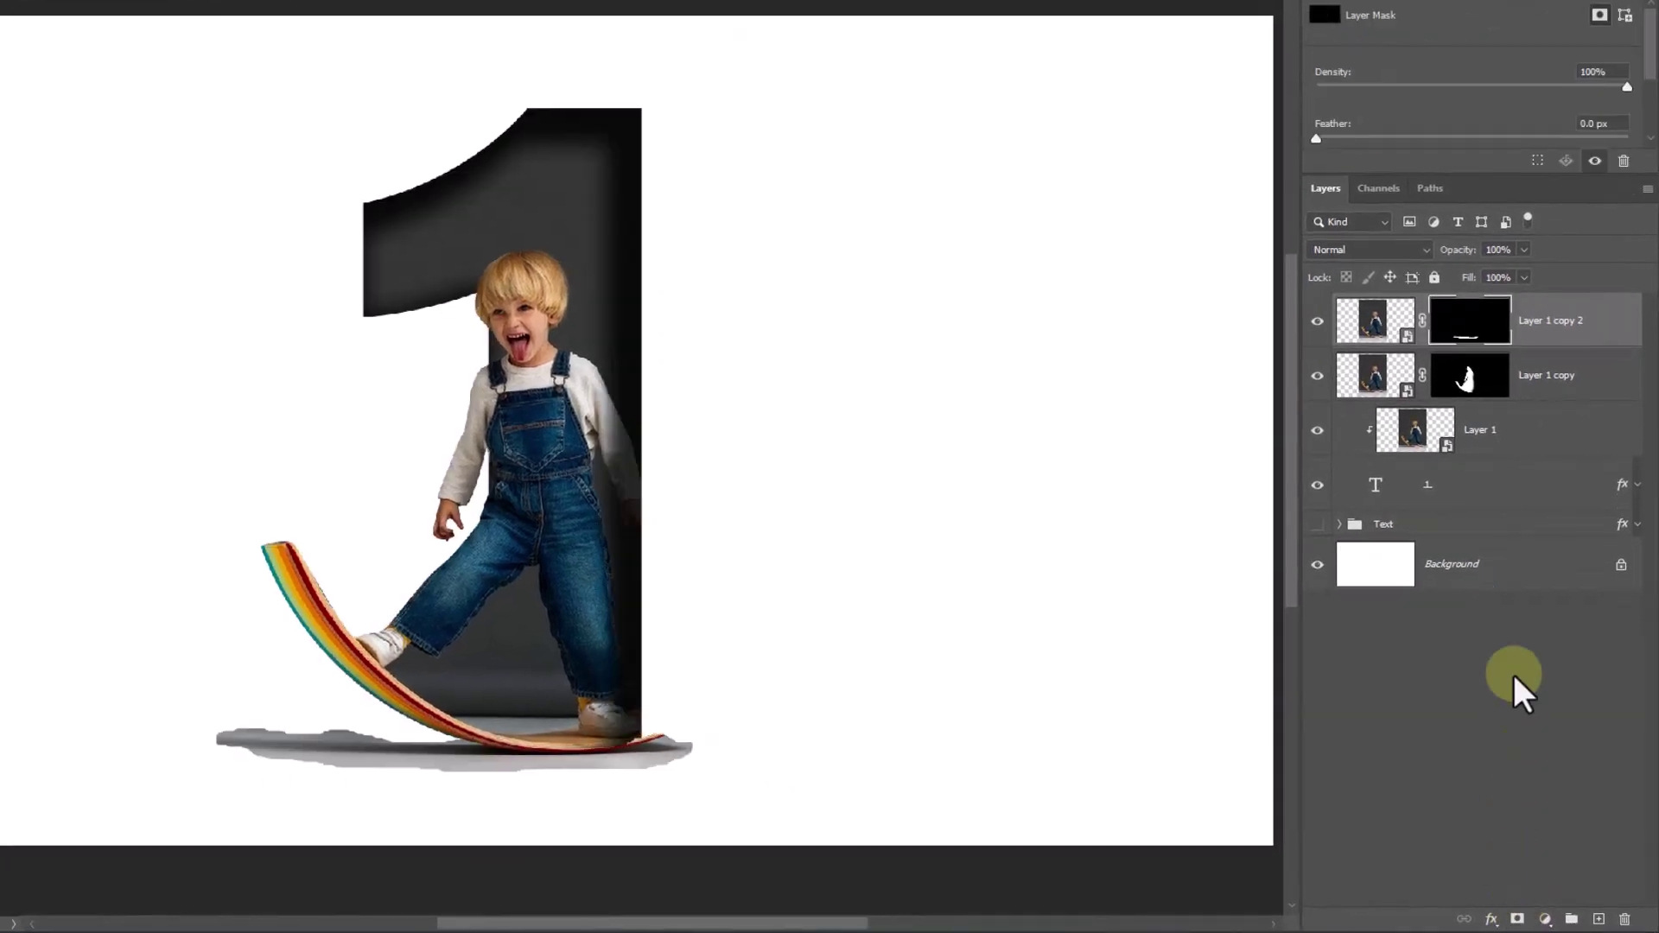
# - Set the blend mode of the floor shadow layer to Multiply
pyautogui.click(1562, 318)
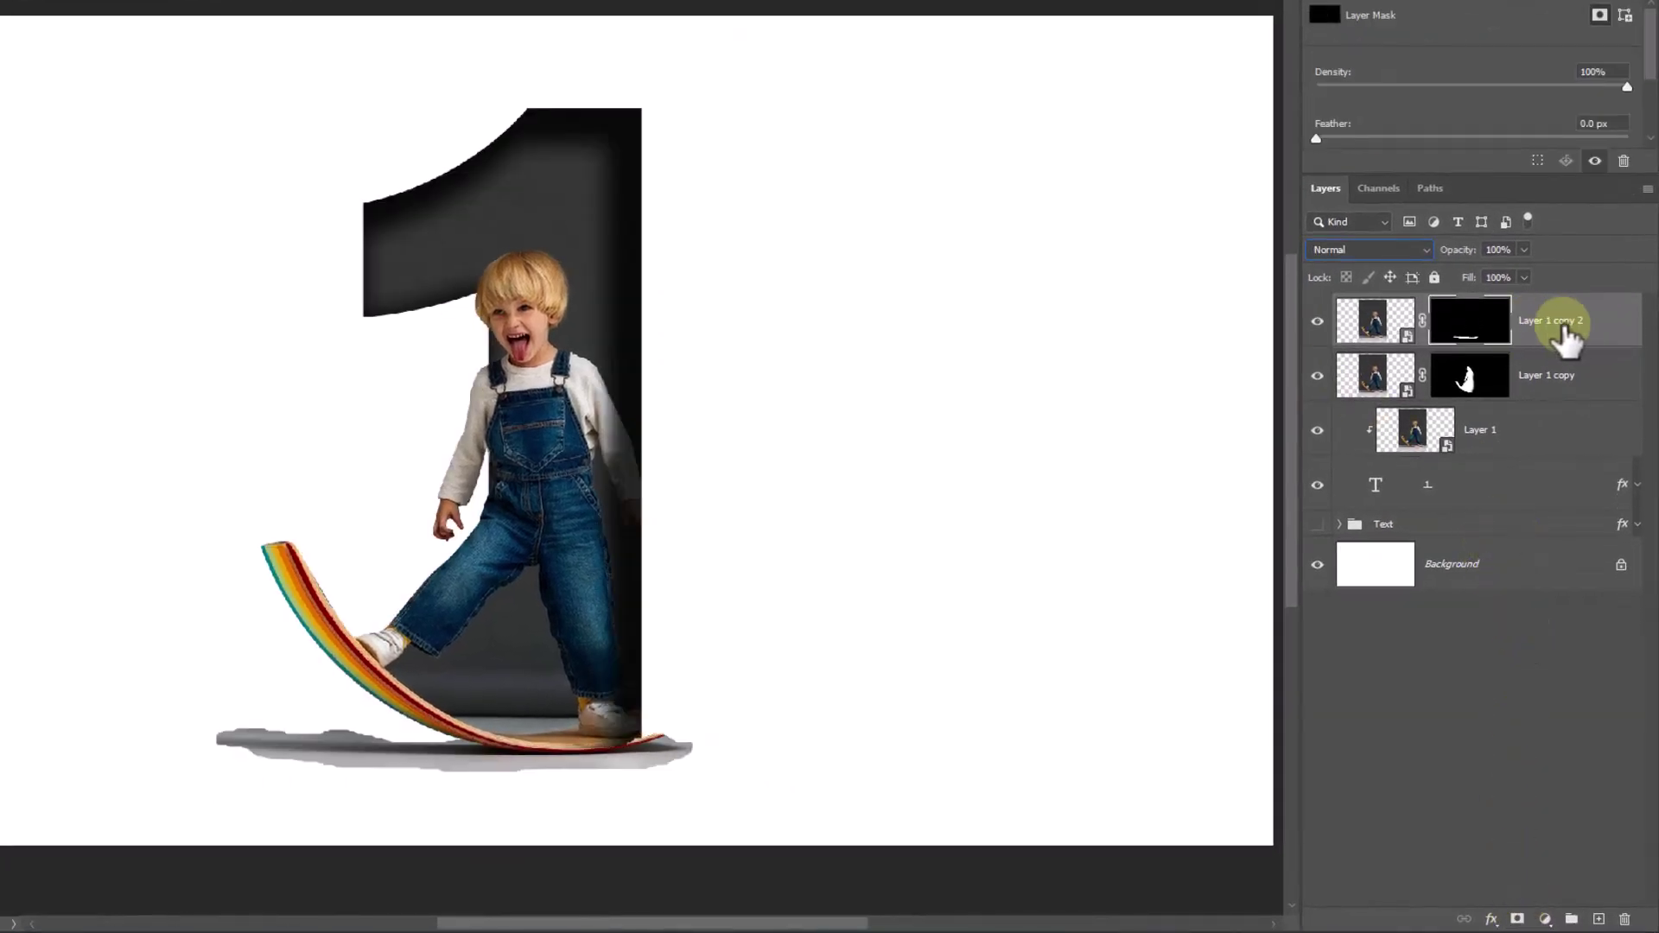
pyautogui.click(1564, 321)
pyautogui.click(1399, 252)
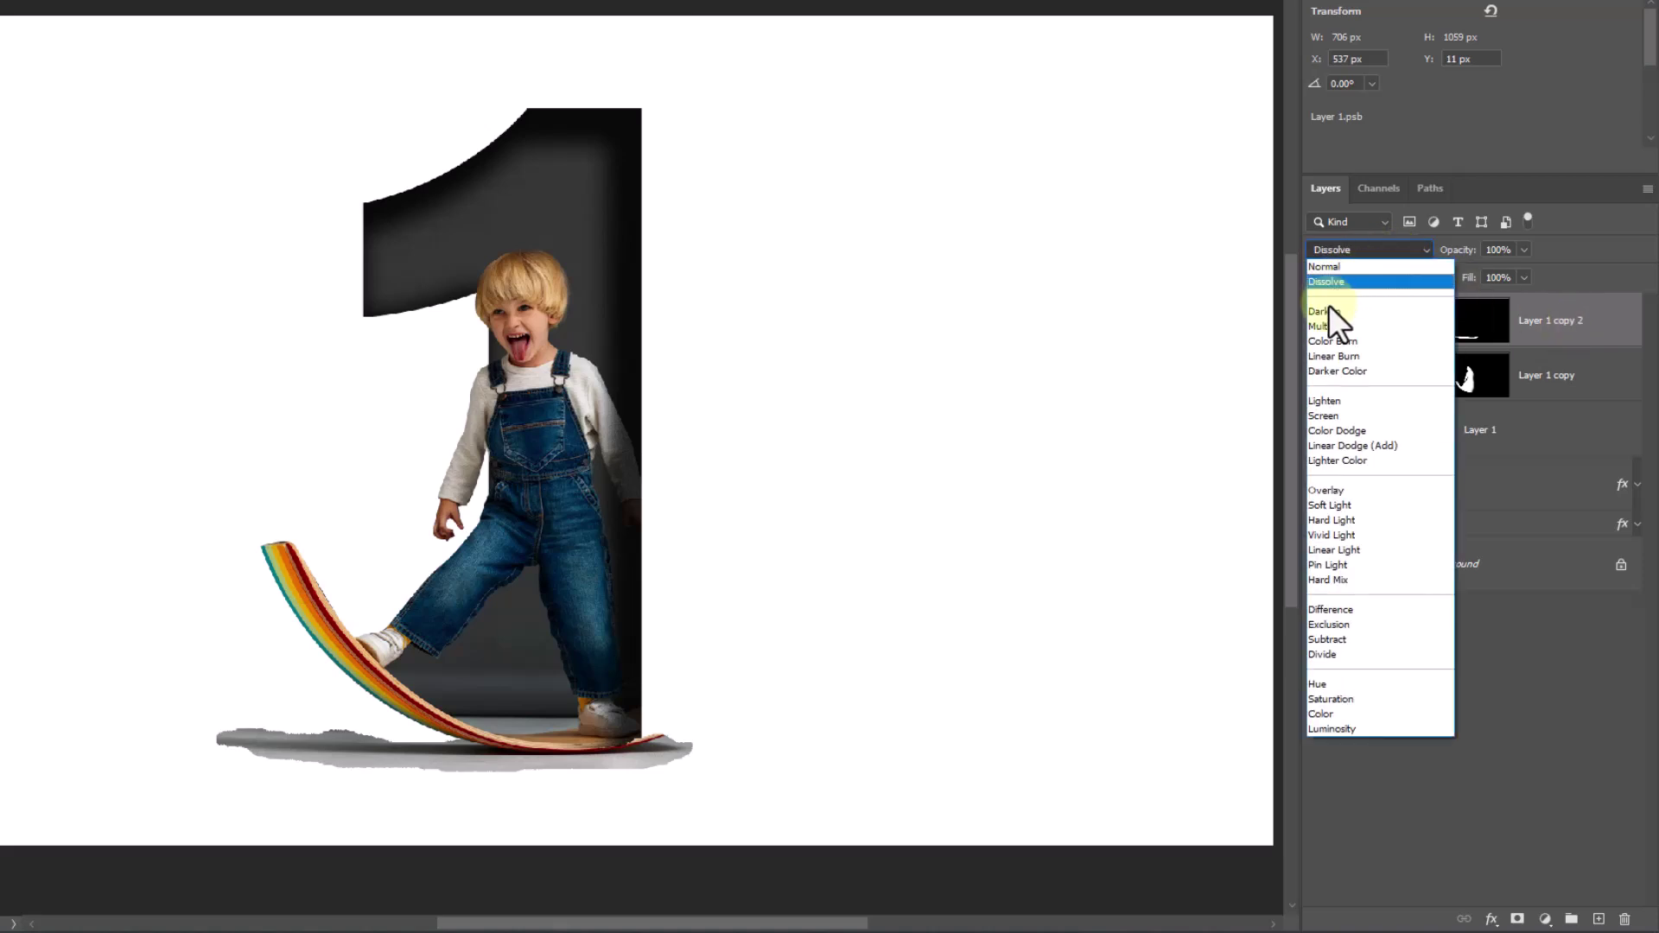
pyautogui.click(1326, 331)
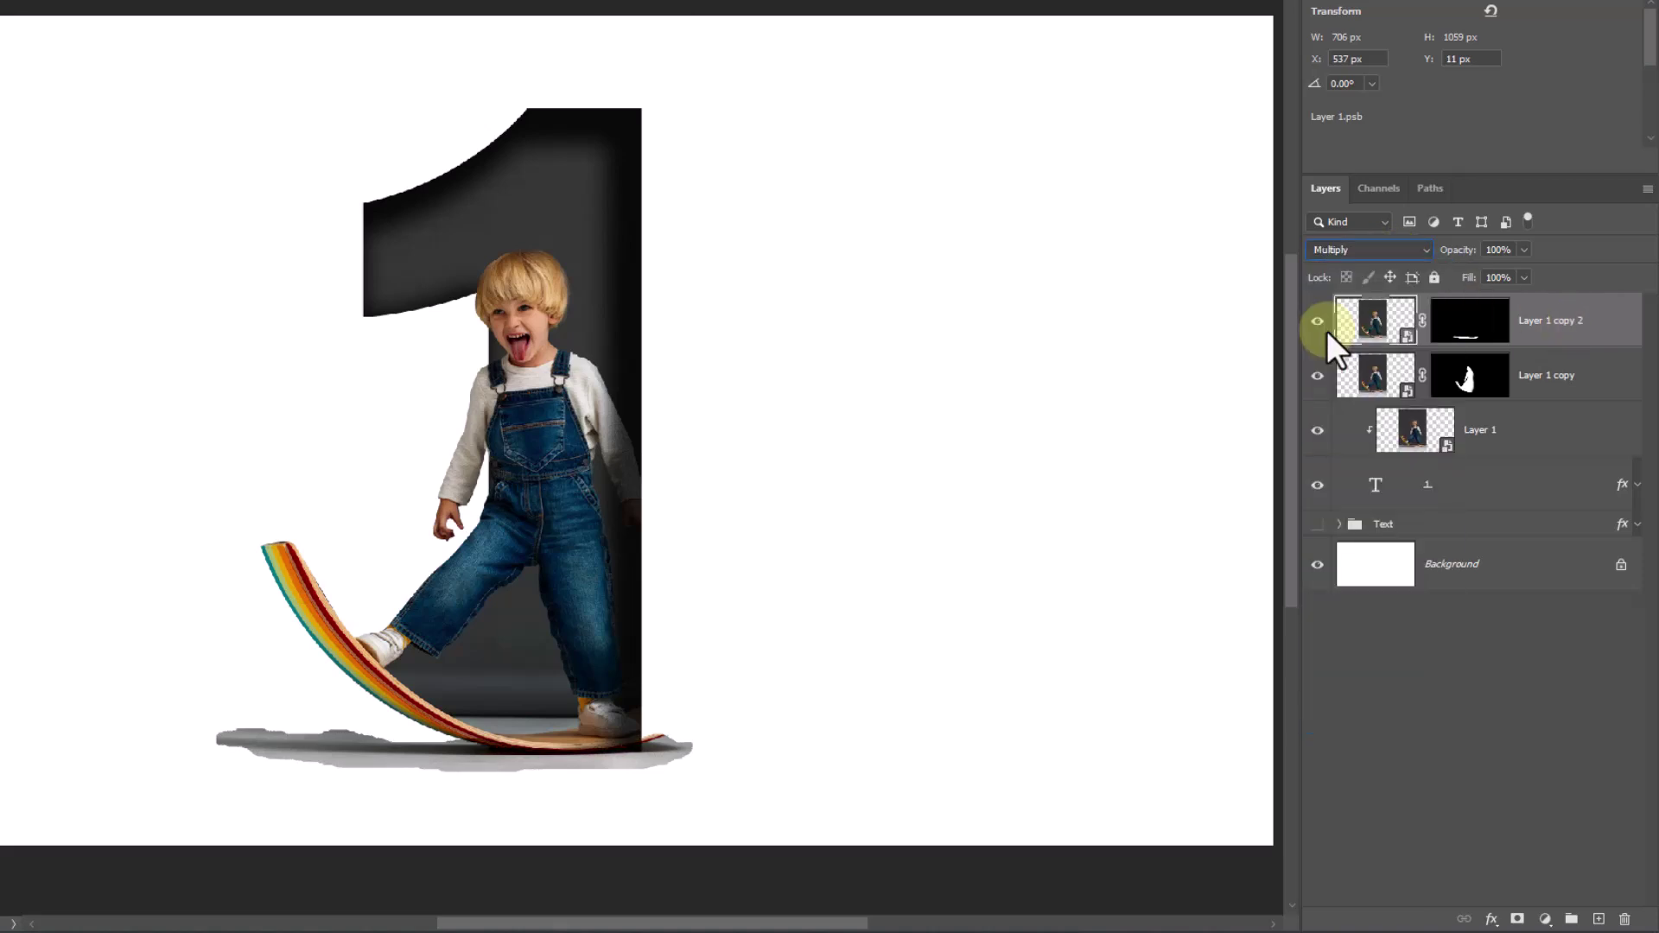
# - Clip a Levels adjustment to the shadow layer with midtones 1.87 and white input 158, and raise its black input
pyautogui.click(1547, 921)
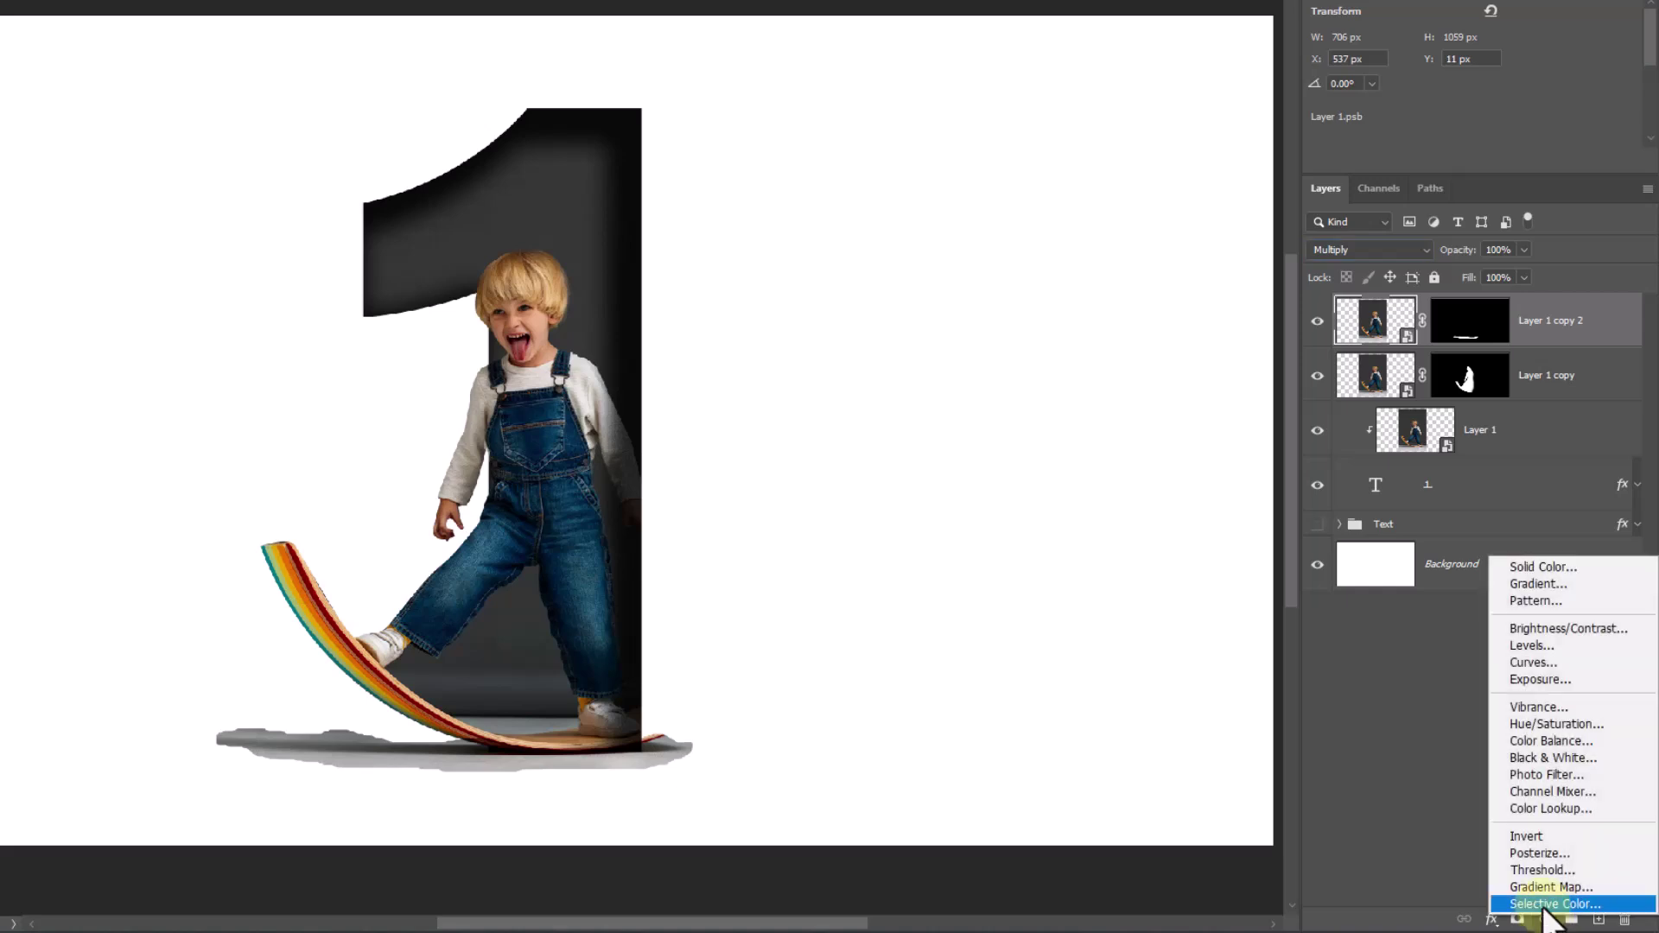
pyautogui.click(1530, 647)
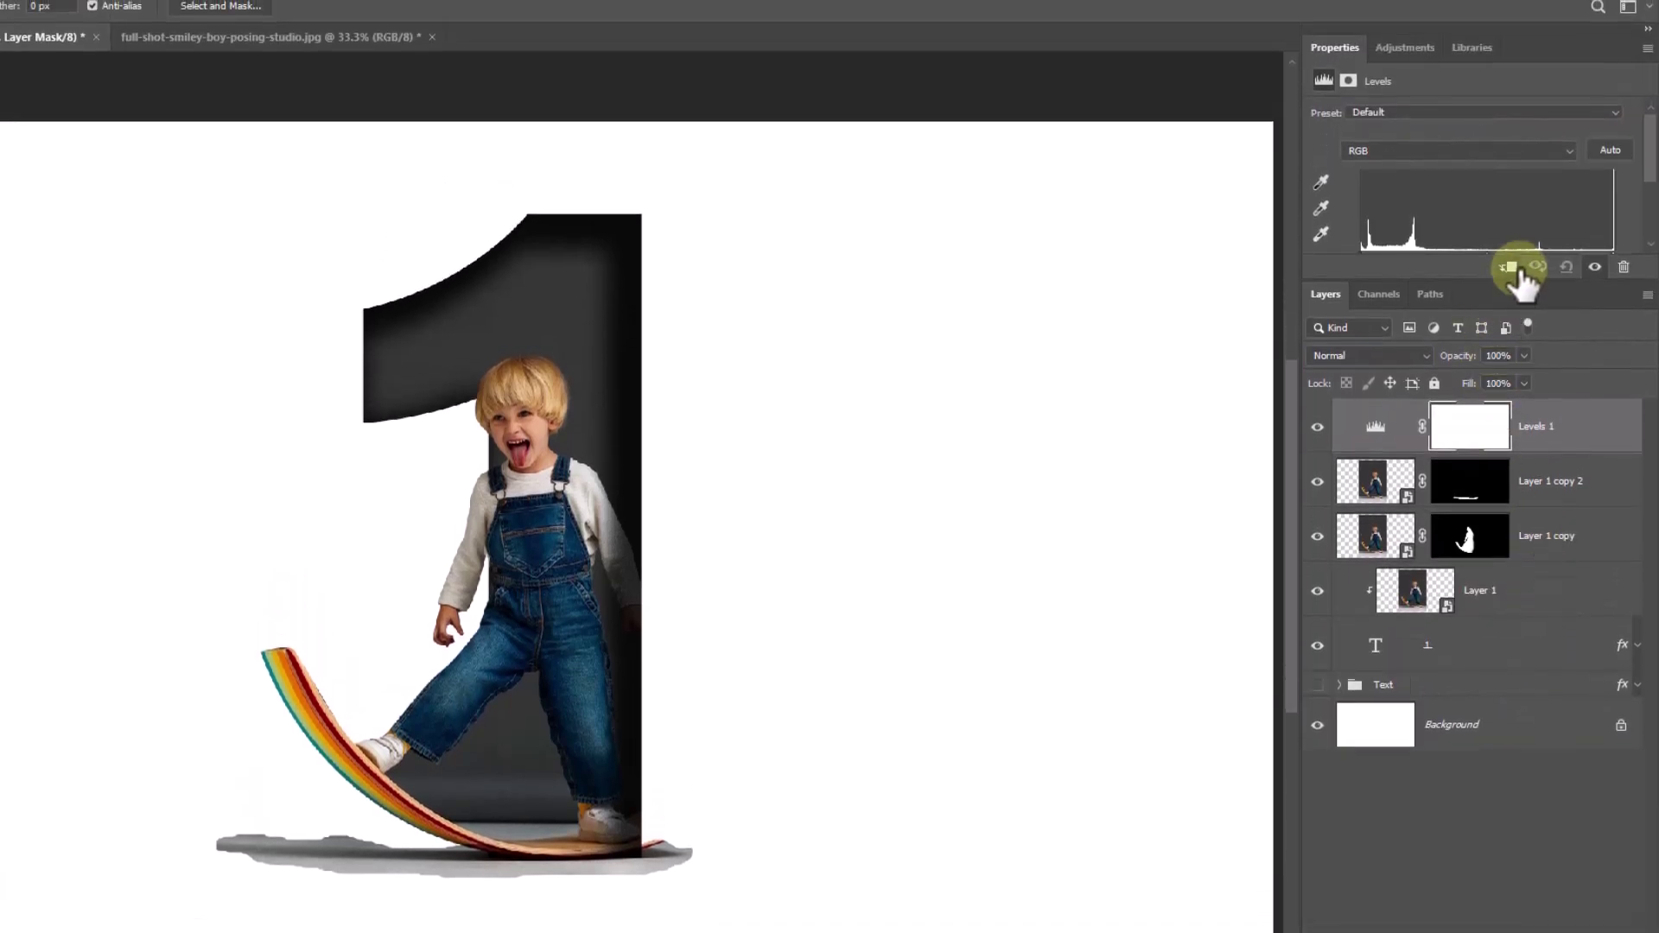
pyautogui.click(1509, 270)
pyautogui.scroll(-3, 1474, 217)
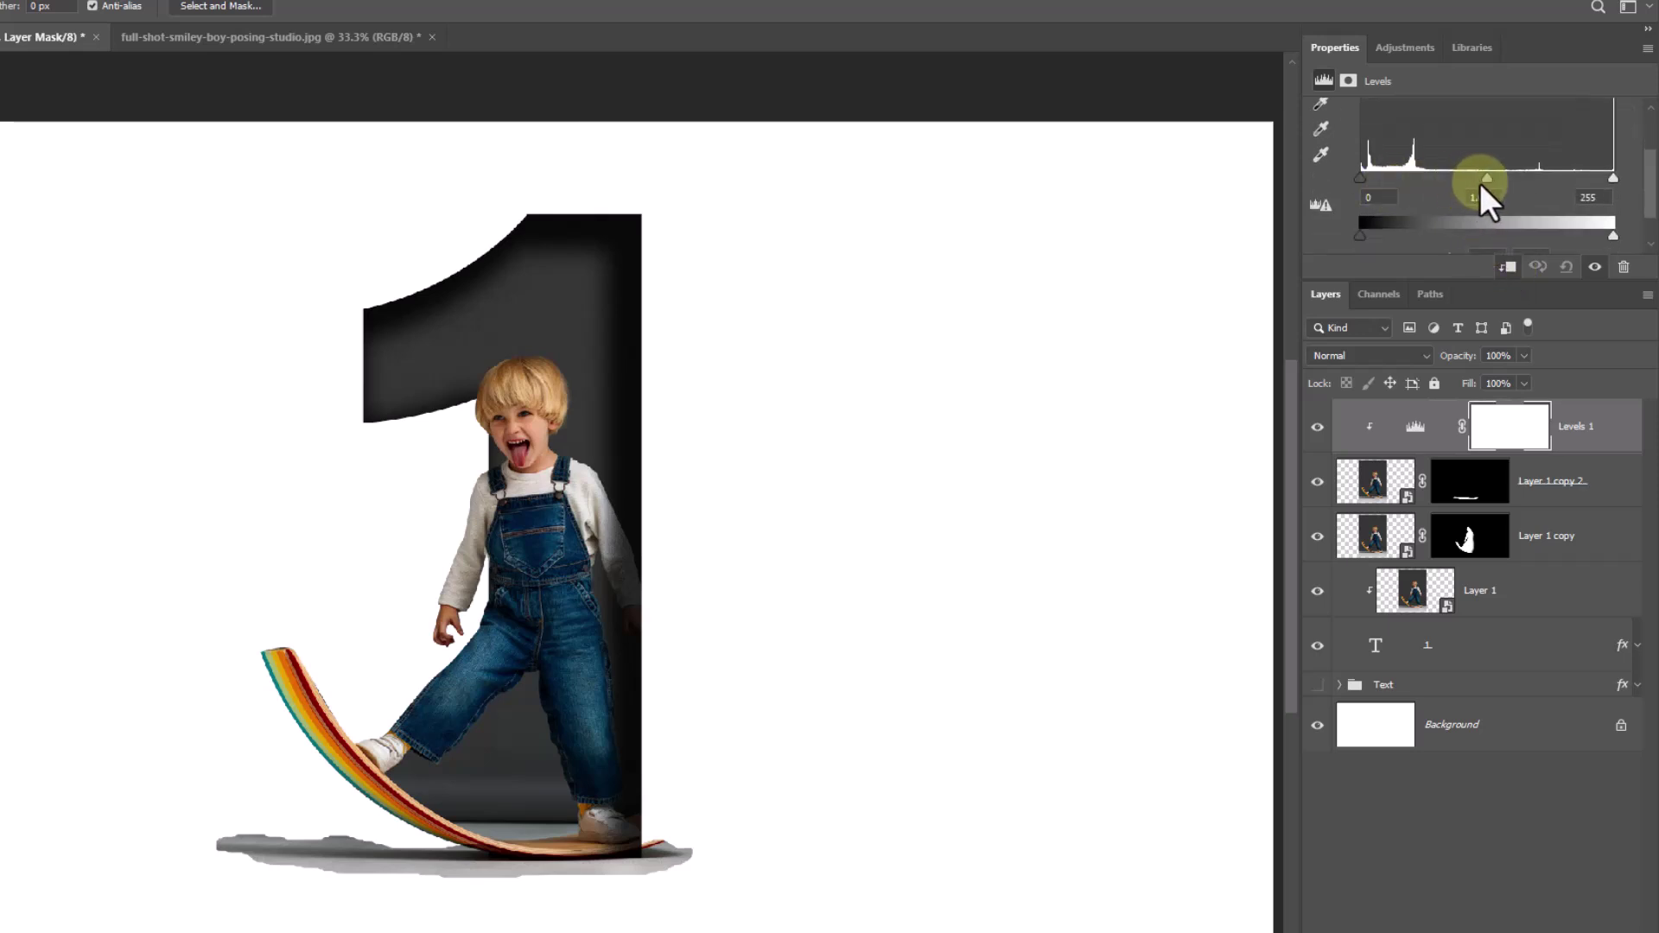
pyautogui.moveTo(1479, 183); pyautogui.dragTo(1428, 181)
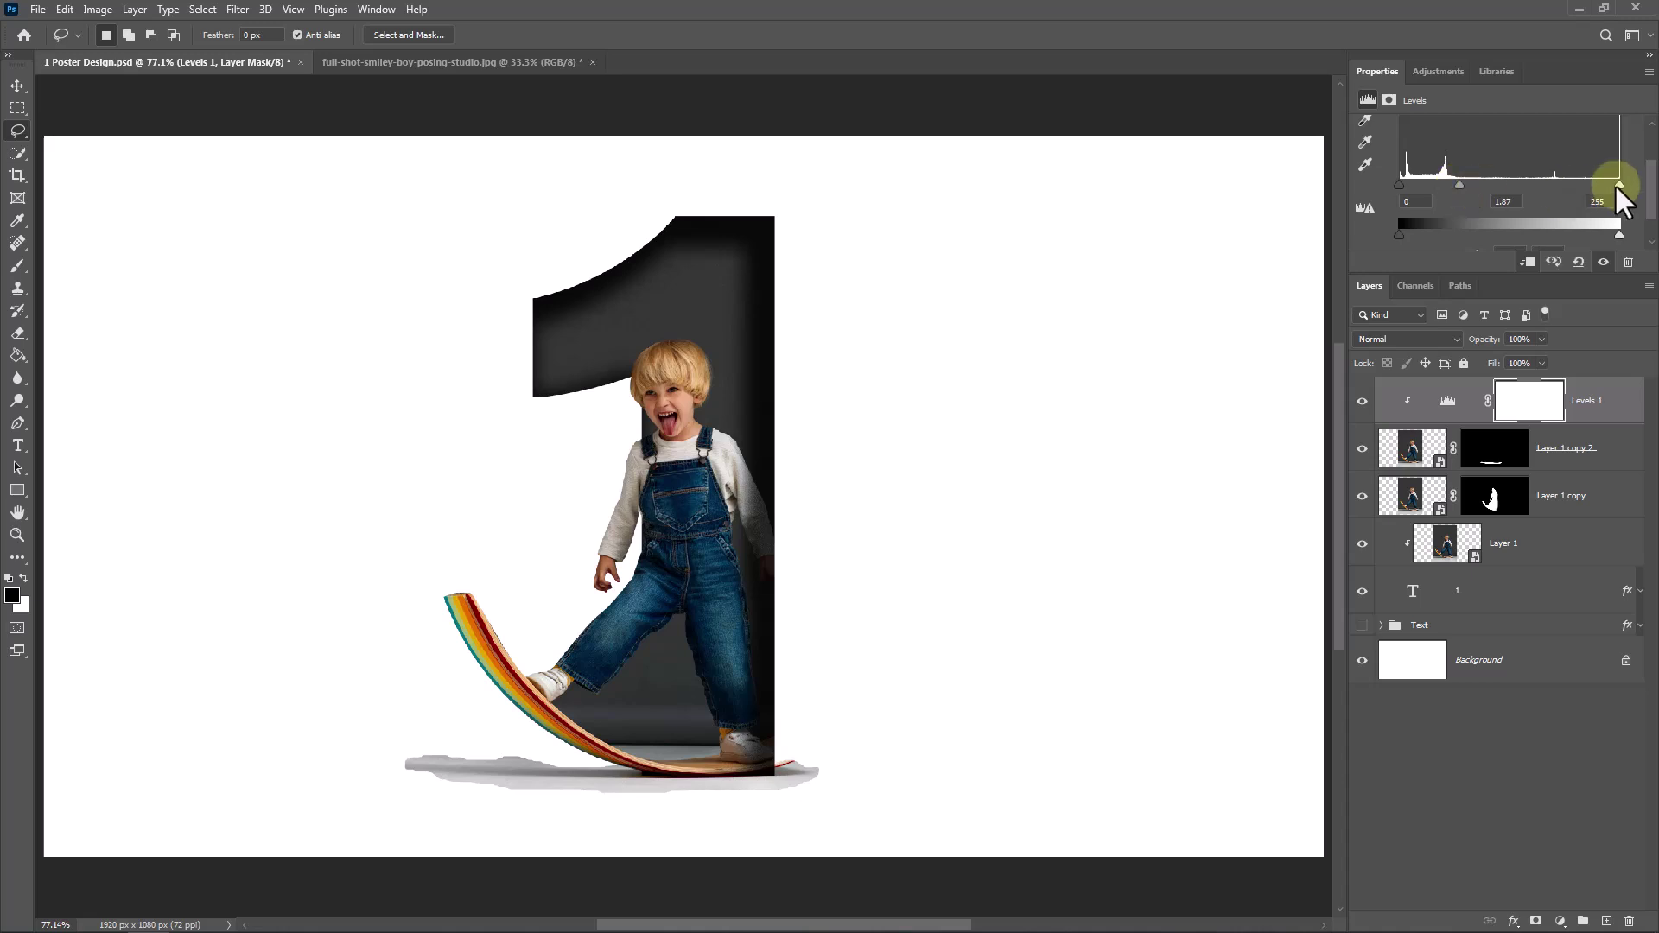
pyautogui.moveTo(1617, 184); pyautogui.dragTo(1534, 185)
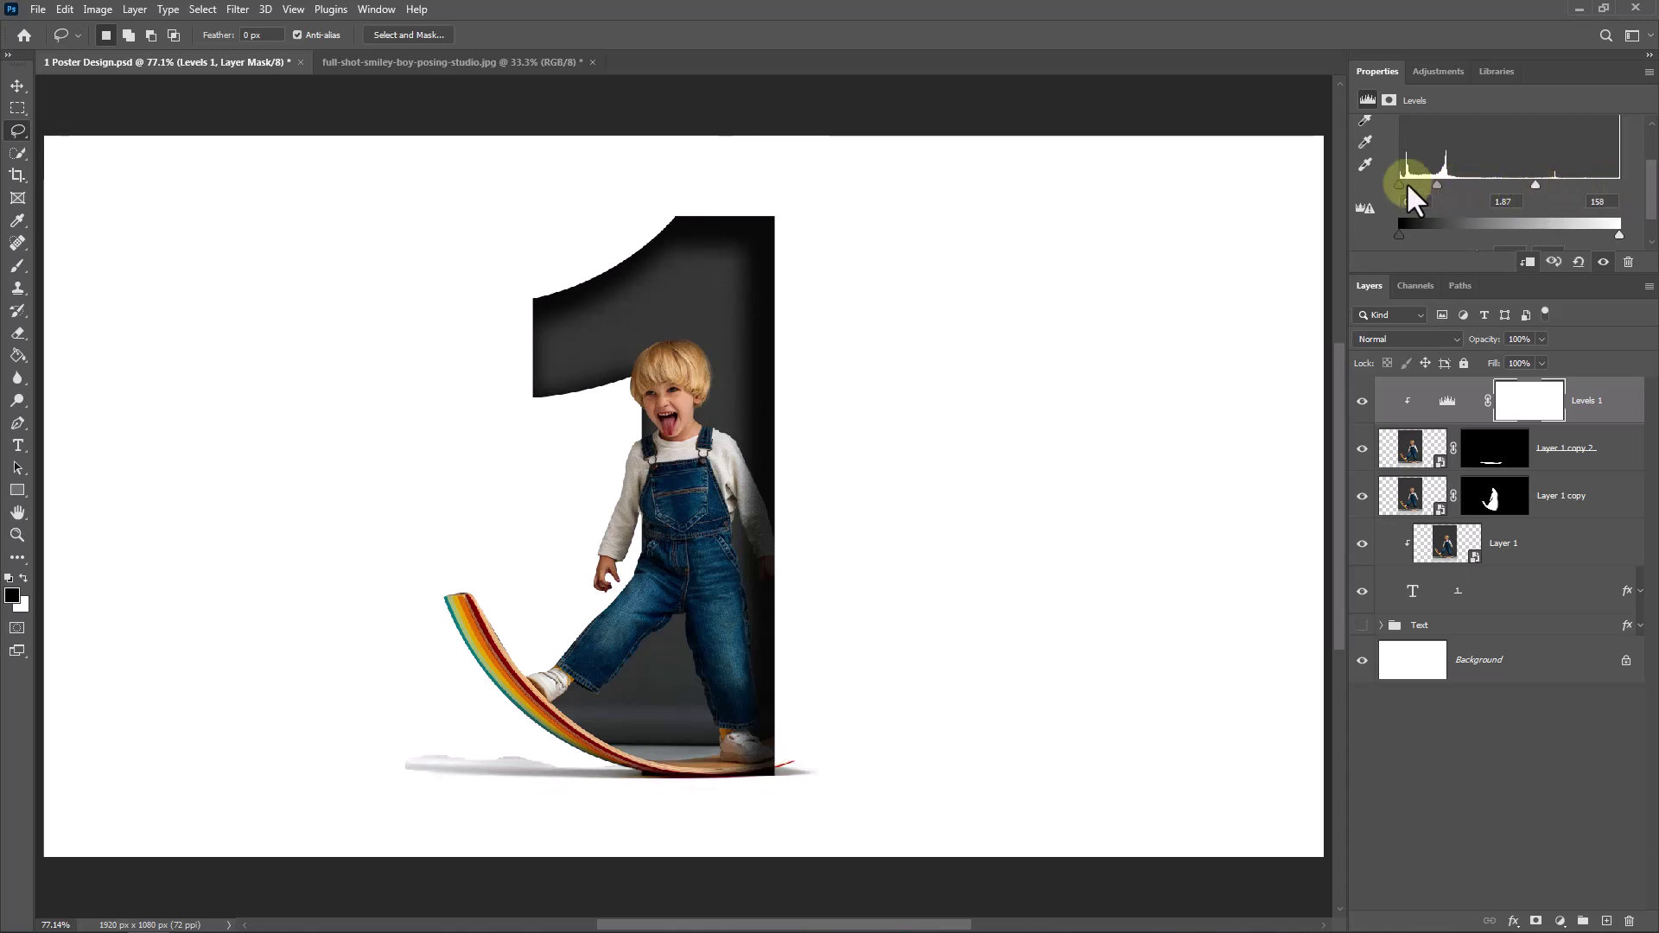
pyautogui.moveTo(1408, 185); pyautogui.dragTo(1508, 189)
# - Paint black with a 50 px Brush on the shadow layer's mask to clean up the shadow's edges and the stray board tip
pyautogui.click(1487, 451)
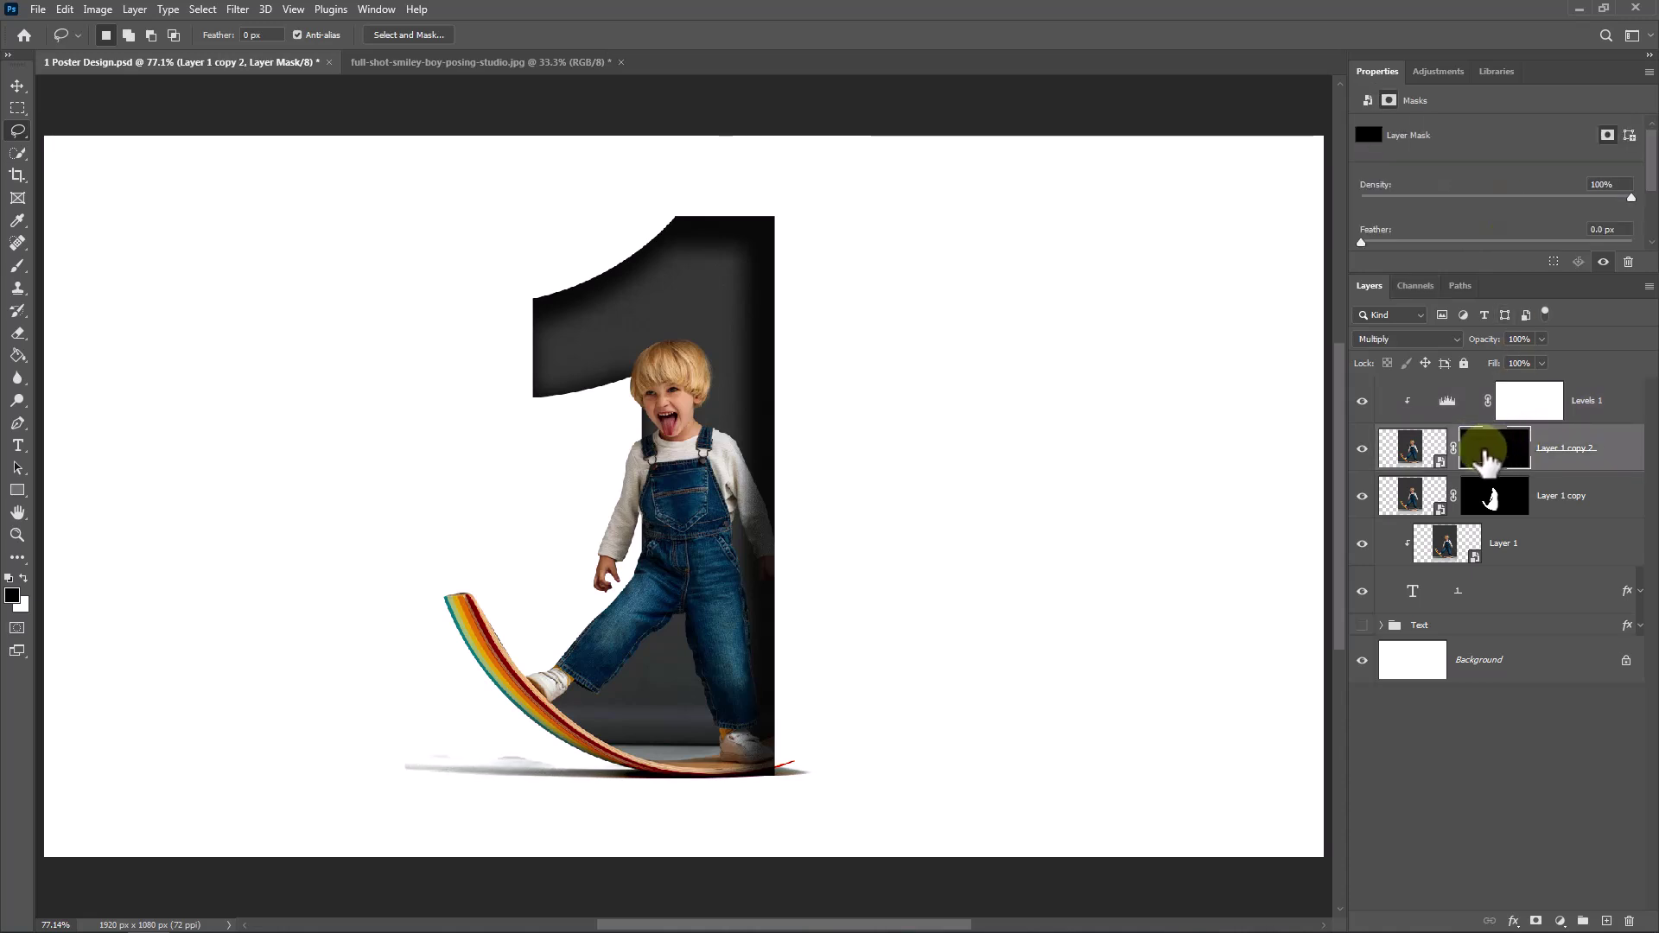
pyautogui.click(18, 265)
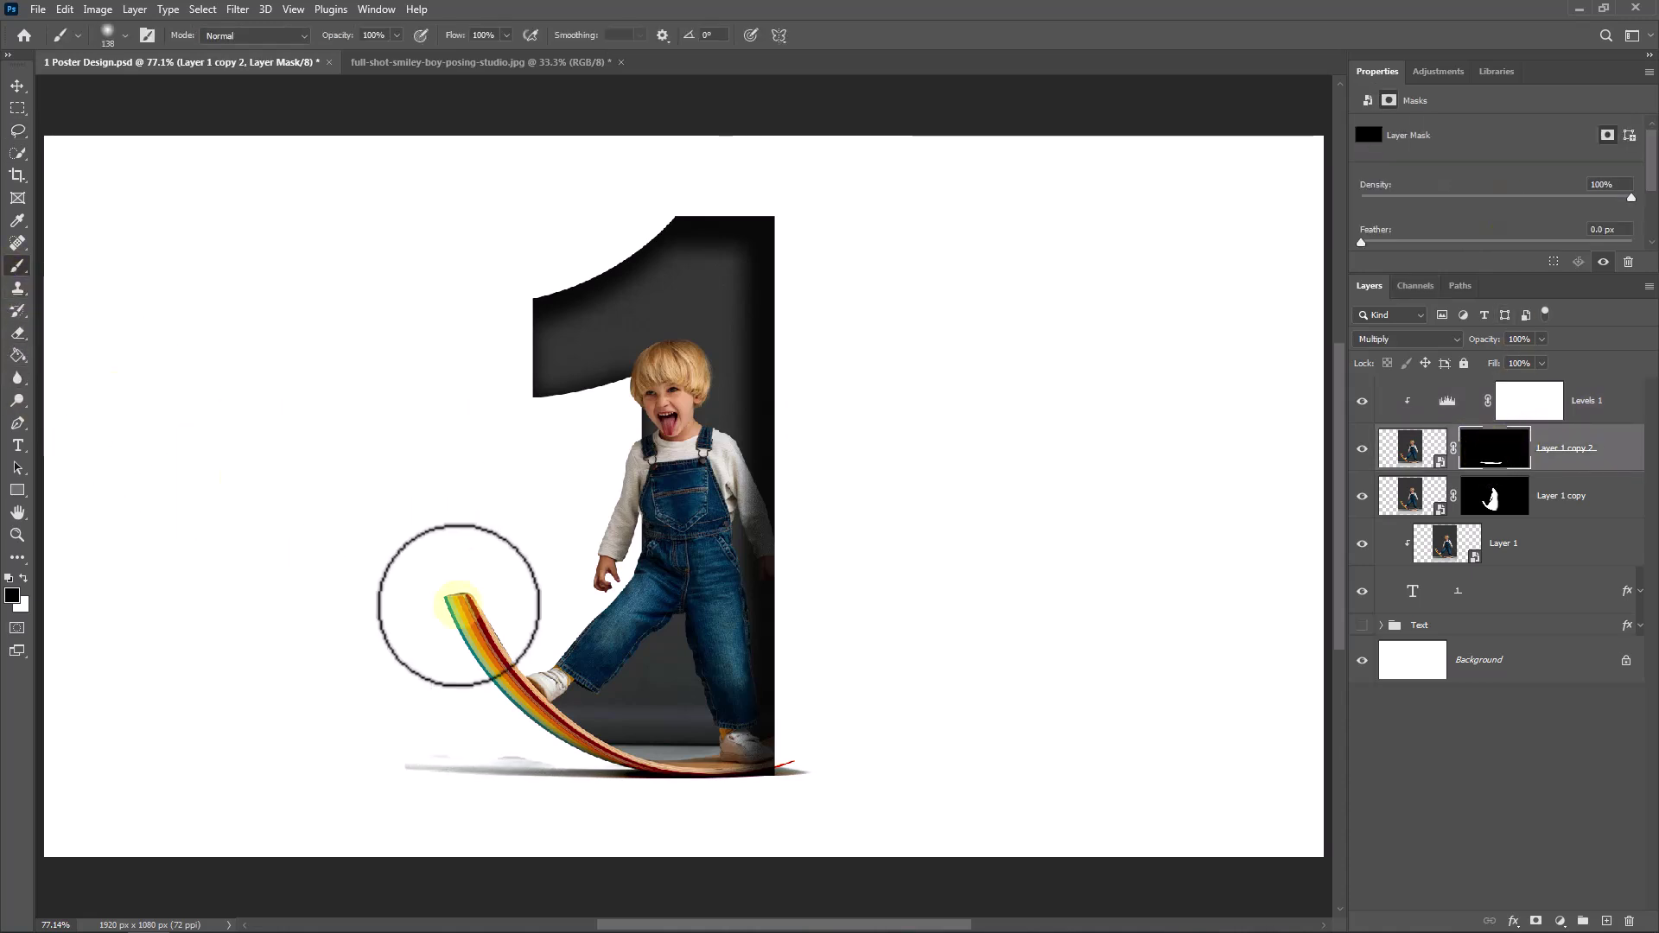
pyautogui.moveTo(460, 657)
pyautogui.mouseDown()
pyautogui.moveTo(494, 741)
pyautogui.moveTo(519, 752)
pyautogui.mouseUp()
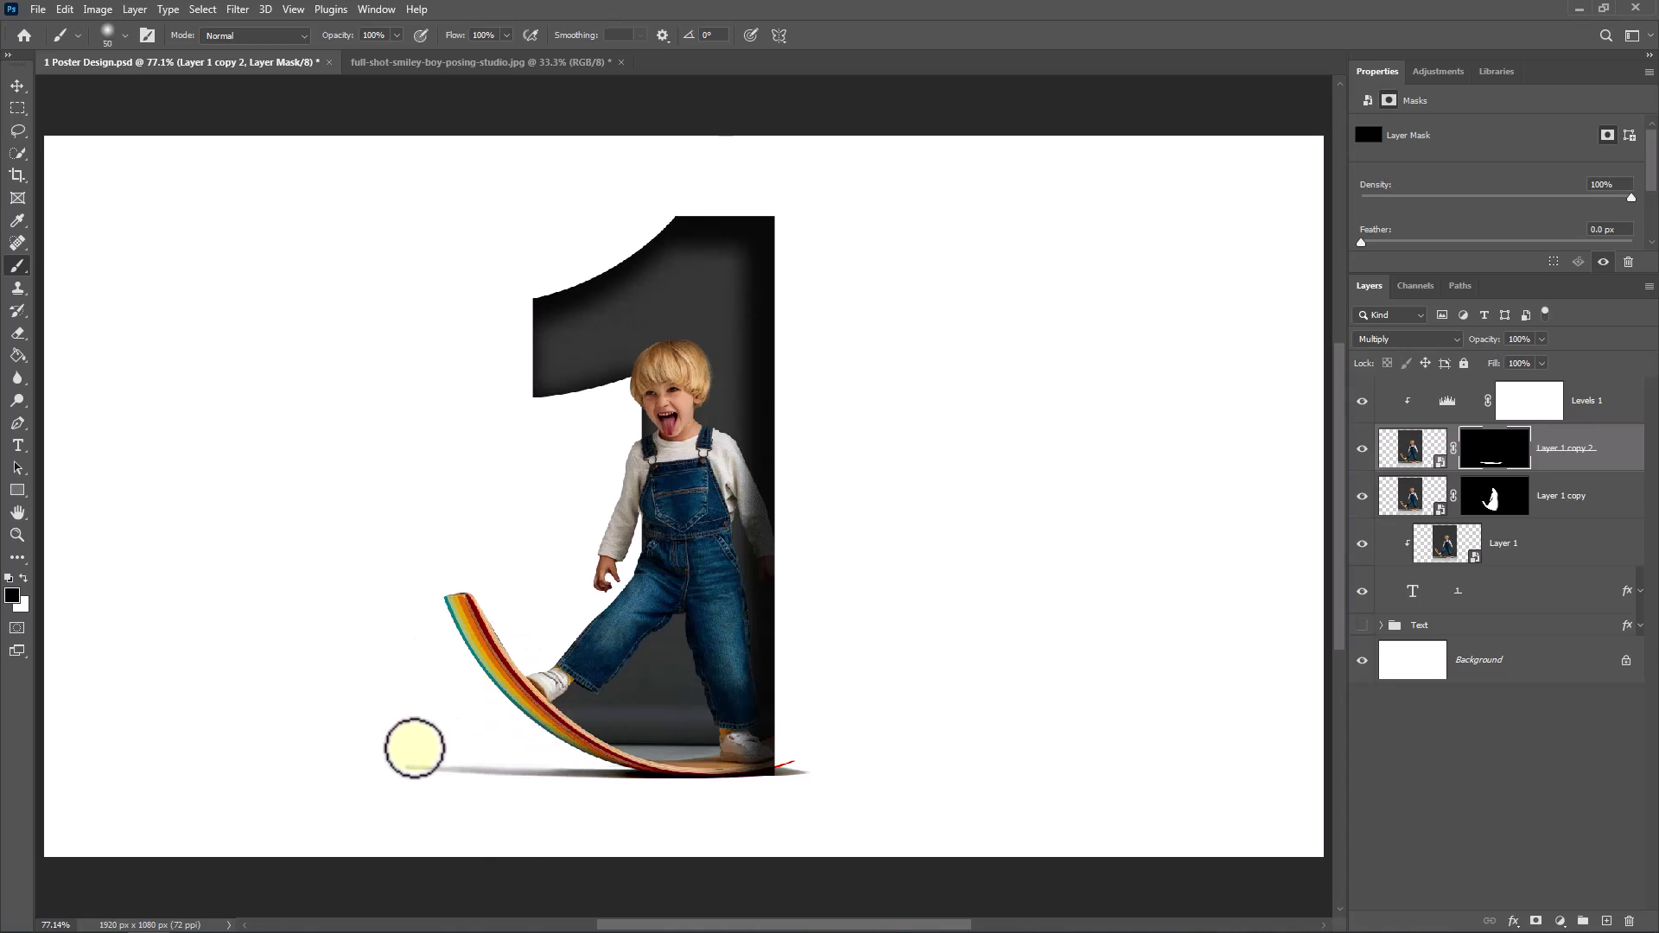
pyautogui.moveTo(787, 784)
pyautogui.mouseDown()
pyautogui.moveTo(733, 755)
pyautogui.moveTo(663, 760)
pyautogui.moveTo(738, 764)
pyautogui.moveTo(683, 750)
pyautogui.mouseUp()
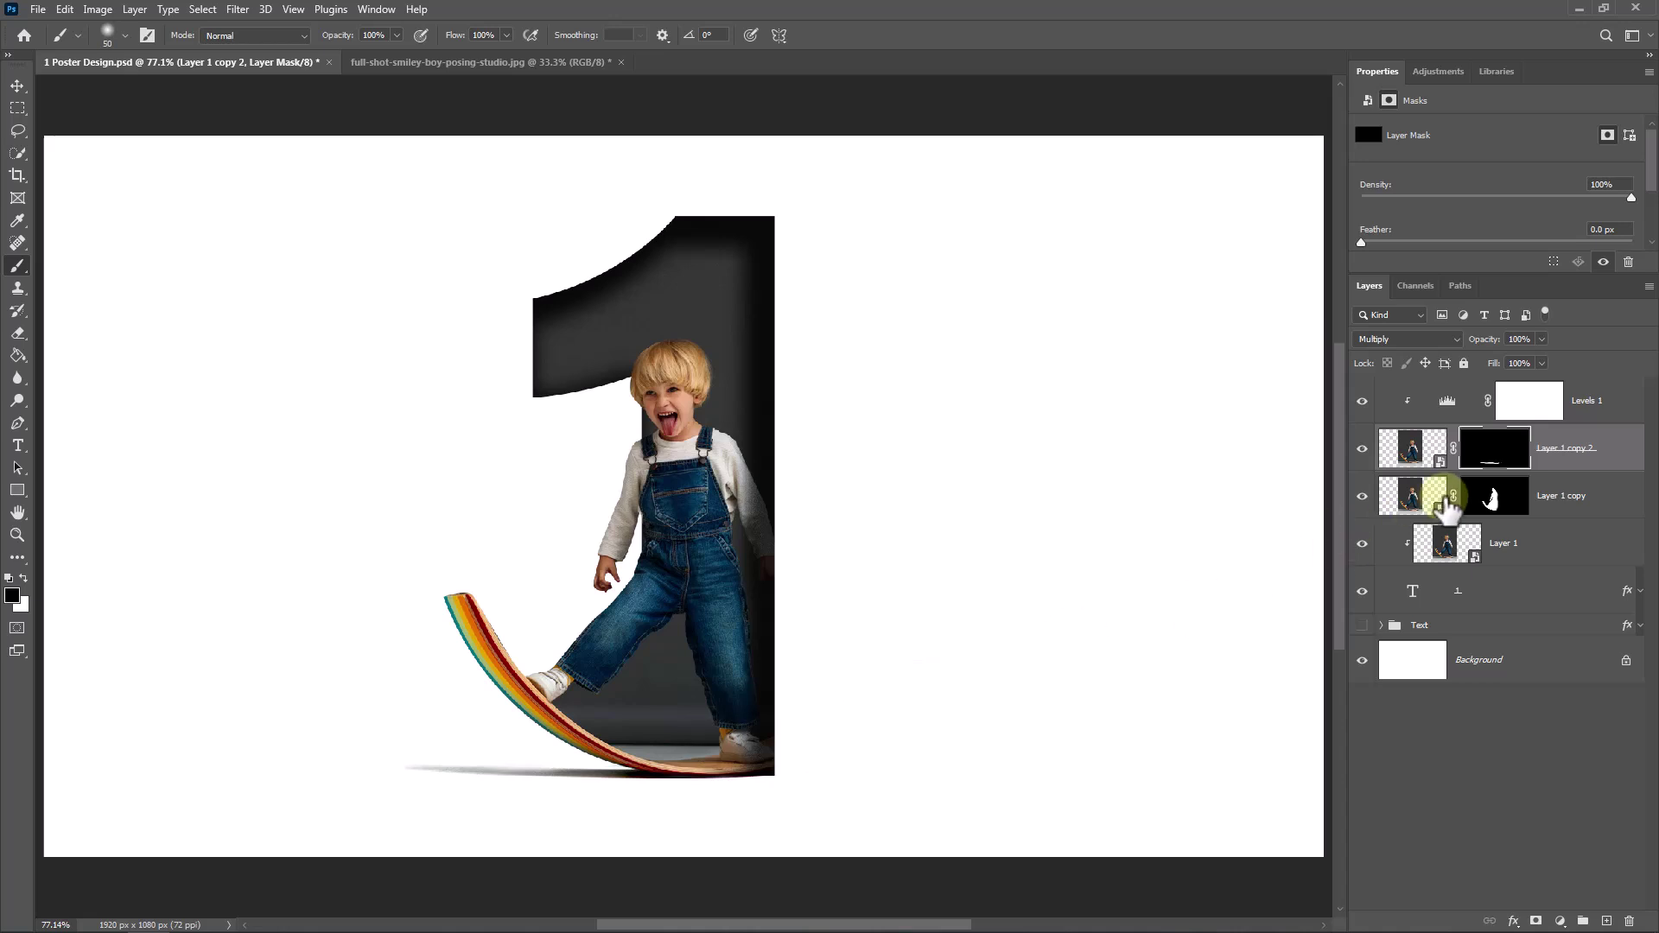
# - Apply a Gaussian Blur with a 2-pixel radius to the image of the floor shadow layer
pyautogui.click(1413, 454)
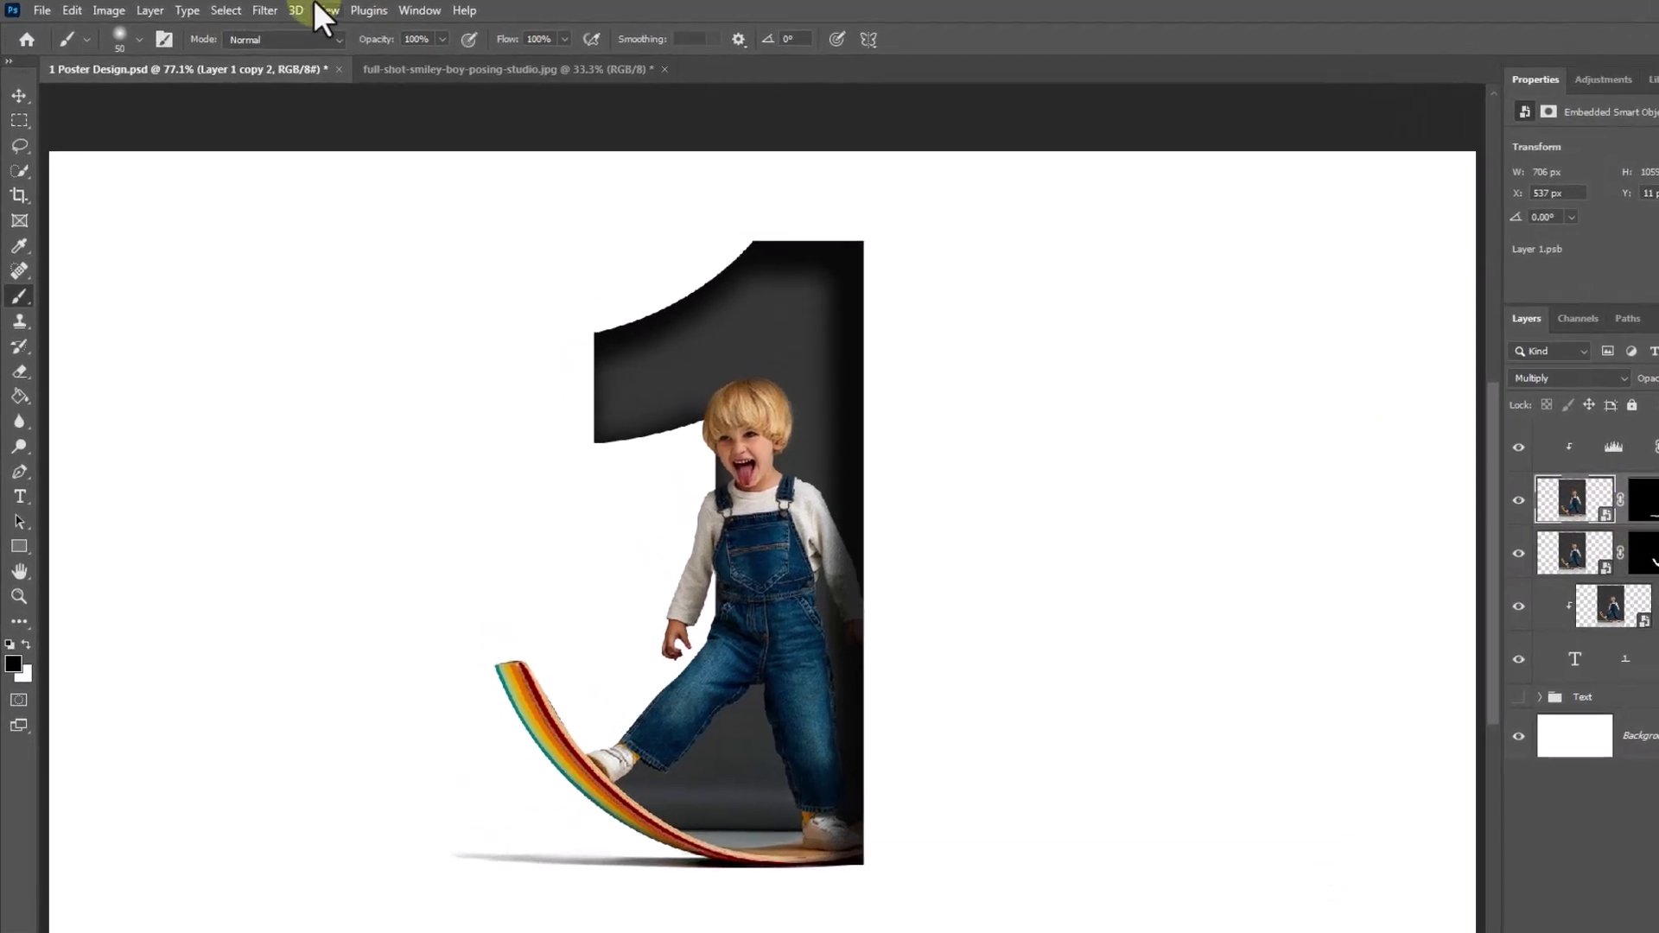
pyautogui.click(263, 11)
pyautogui.moveTo(294, 258)
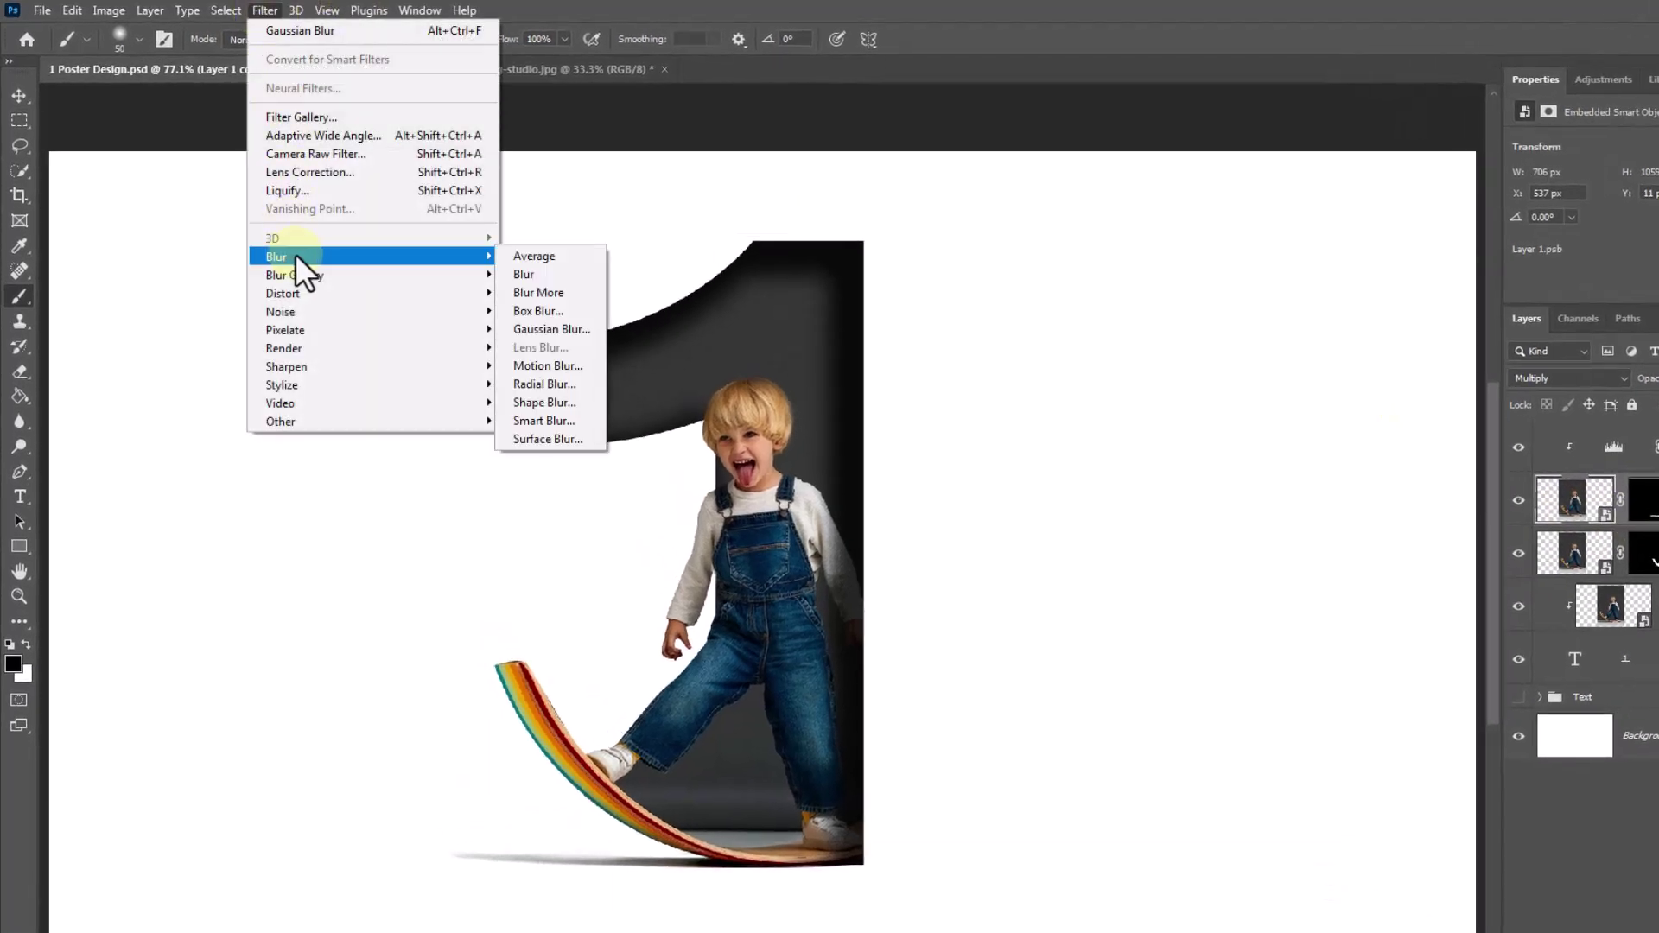
pyautogui.click(548, 330)
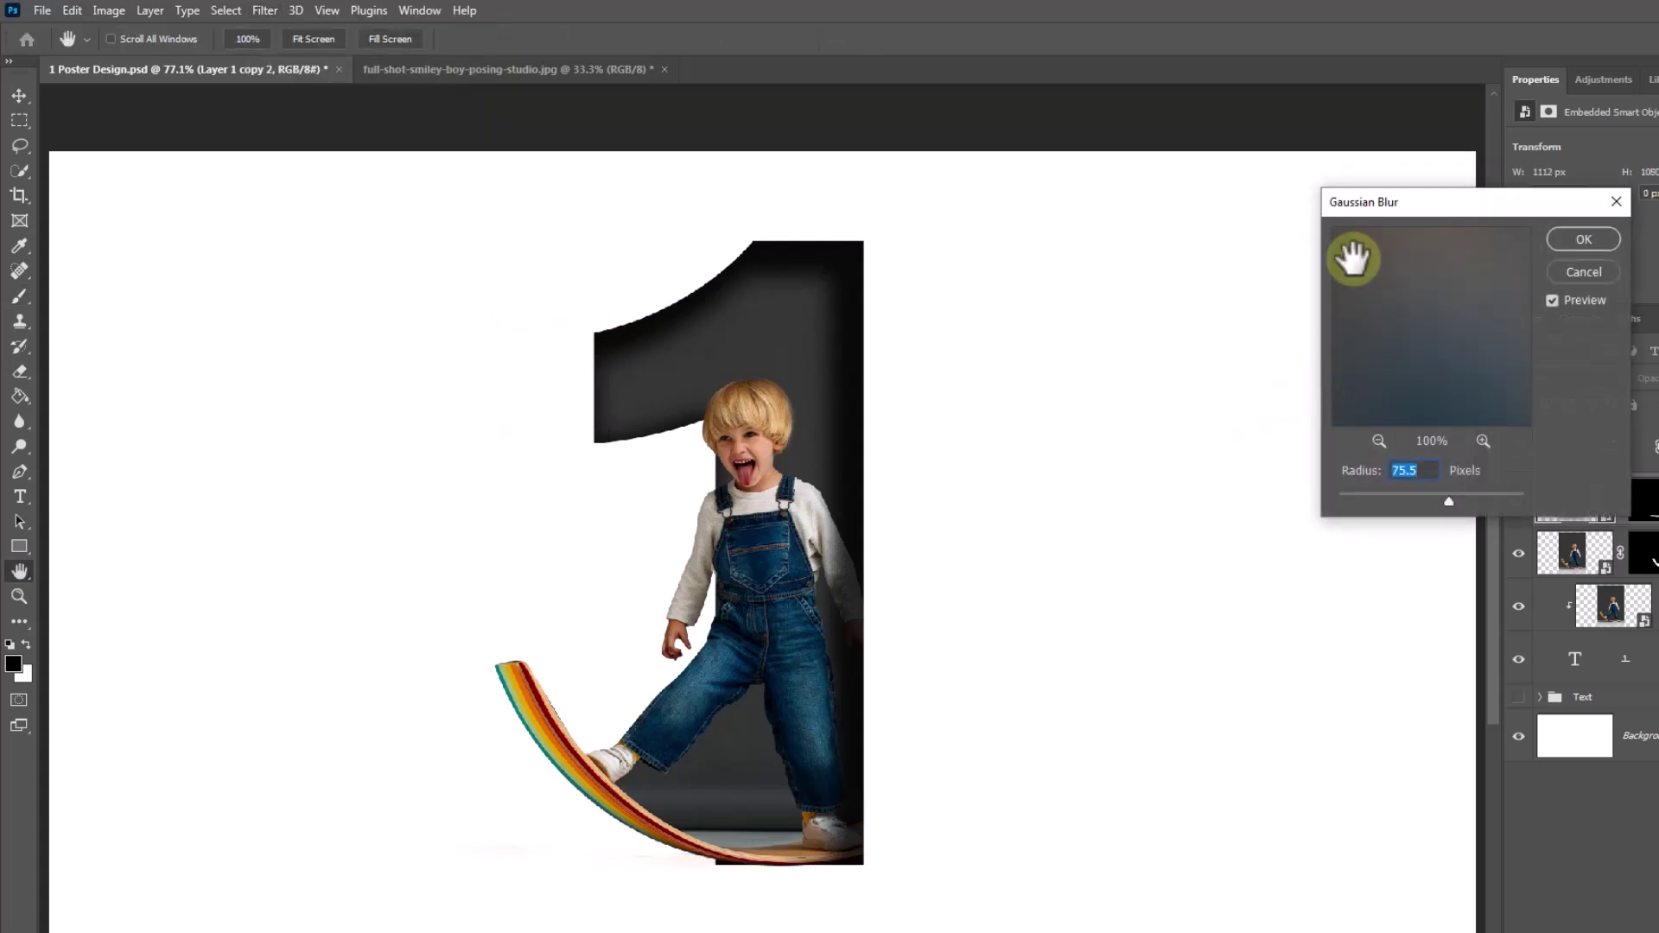
pyautogui.moveTo(1393, 216); pyautogui.dragTo(1070, 343)
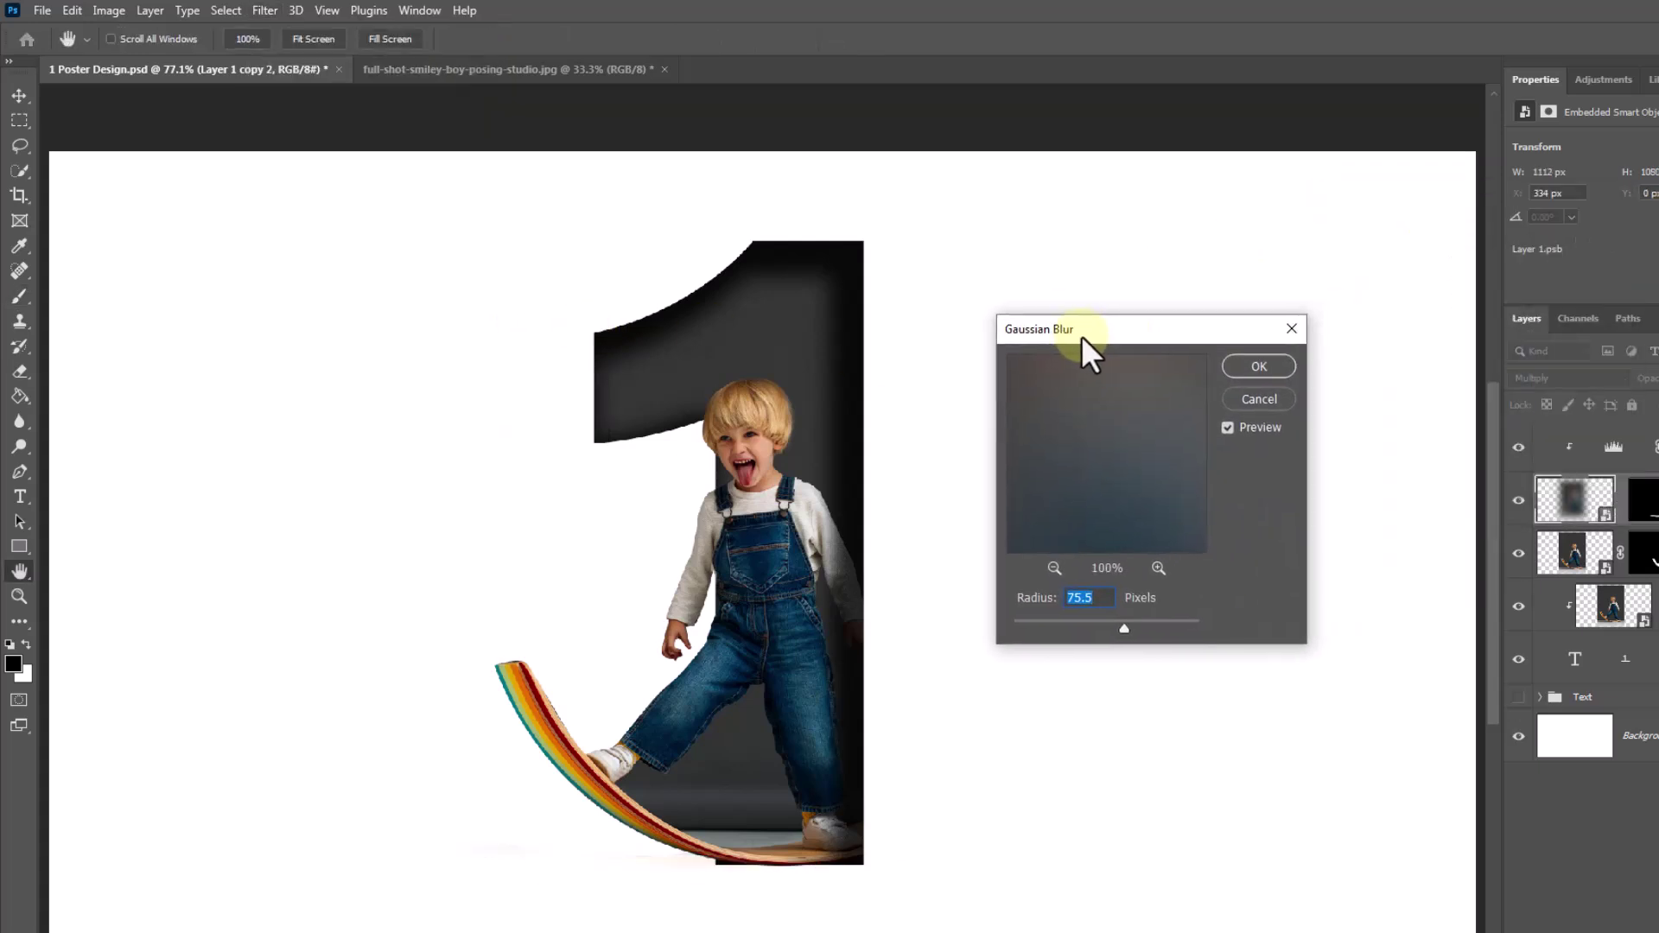
pyautogui.doubleClick(1063, 598)
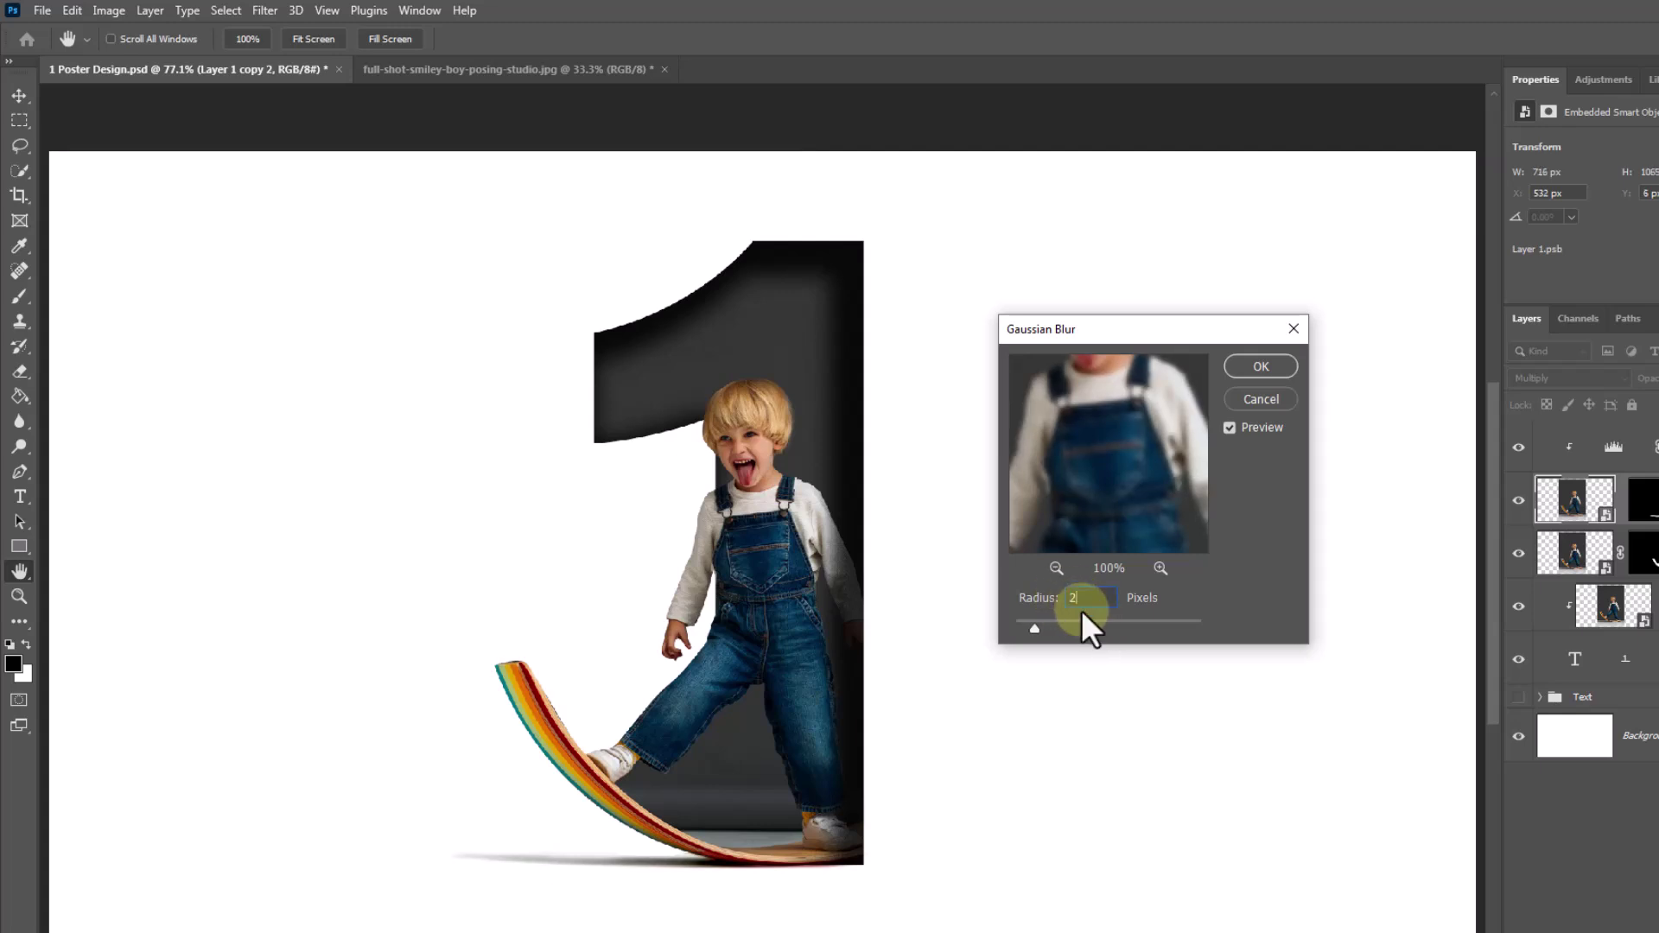
pyautogui.click(1261, 367)
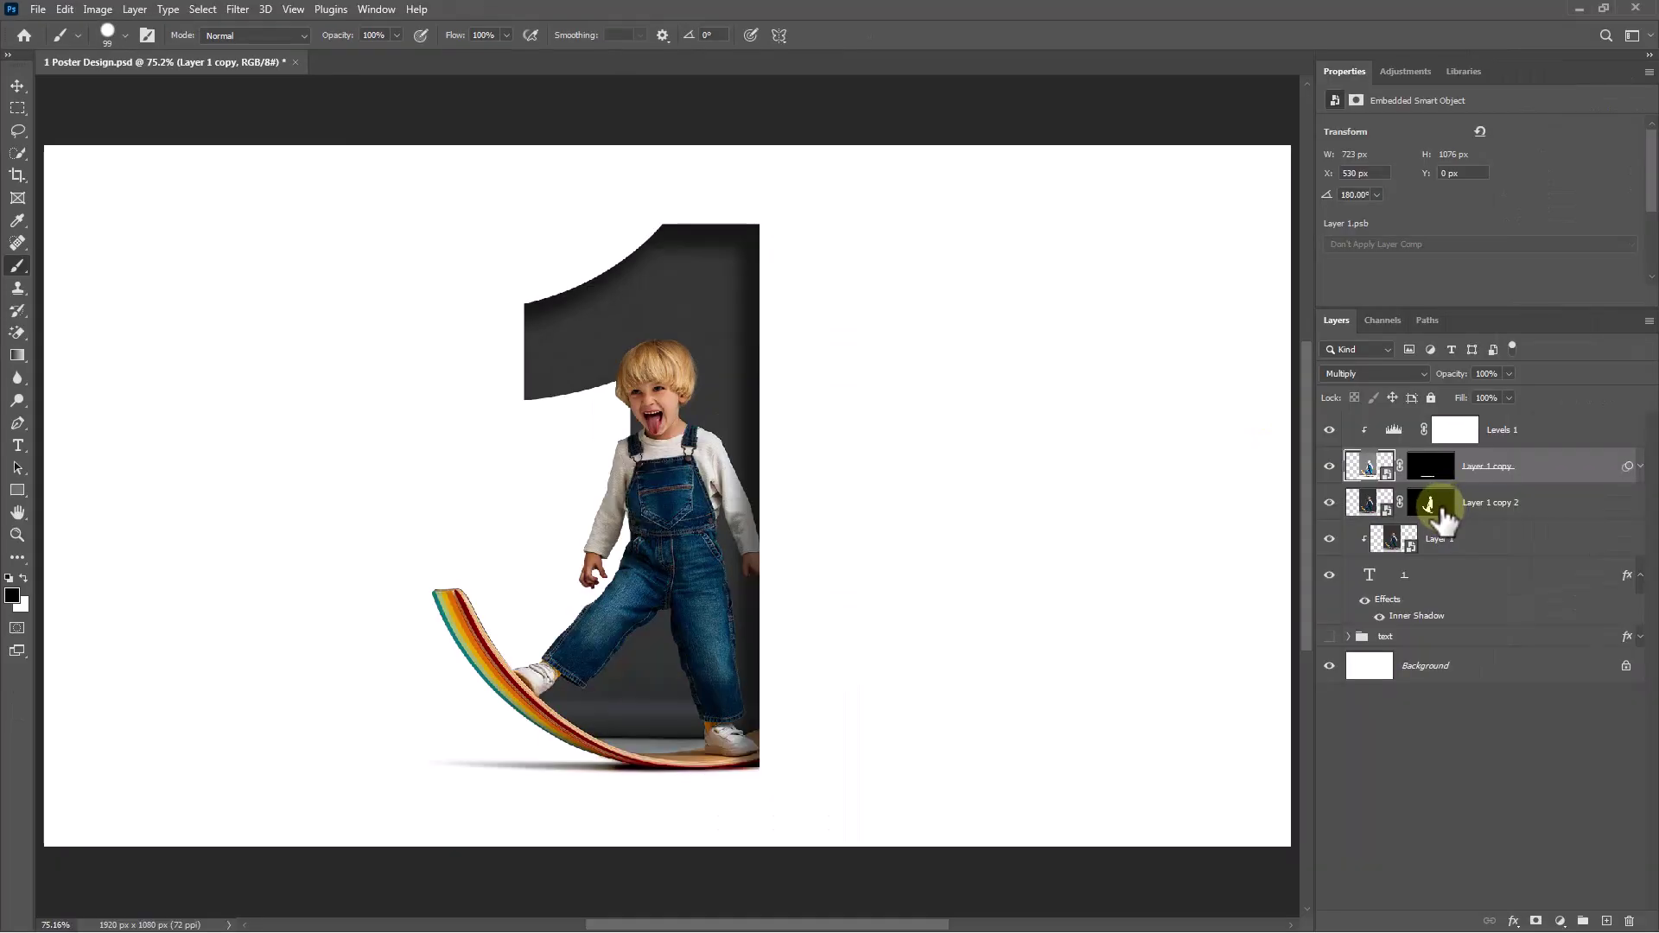
# - Brush black on the boy cutout's mask to hide the leftover background between the raised leg and the board outside the numeral
pyautogui.click(1431, 507)
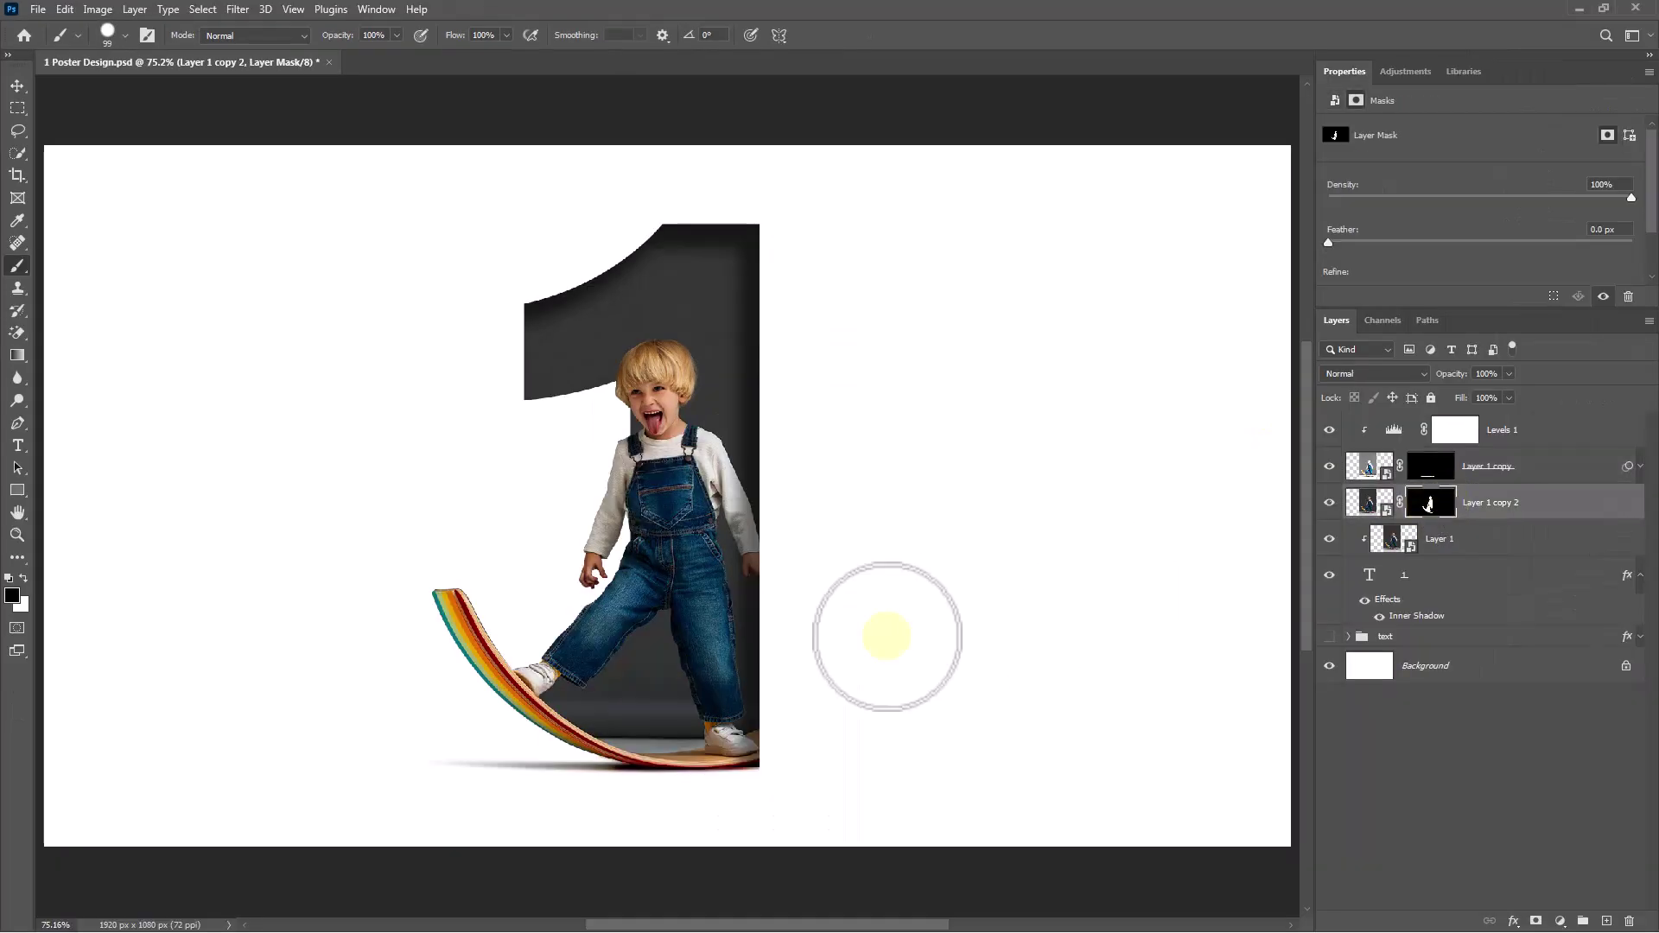
pyautogui.hscroll(-4, 604, 677)
pyautogui.scroll(5, 899, 657)
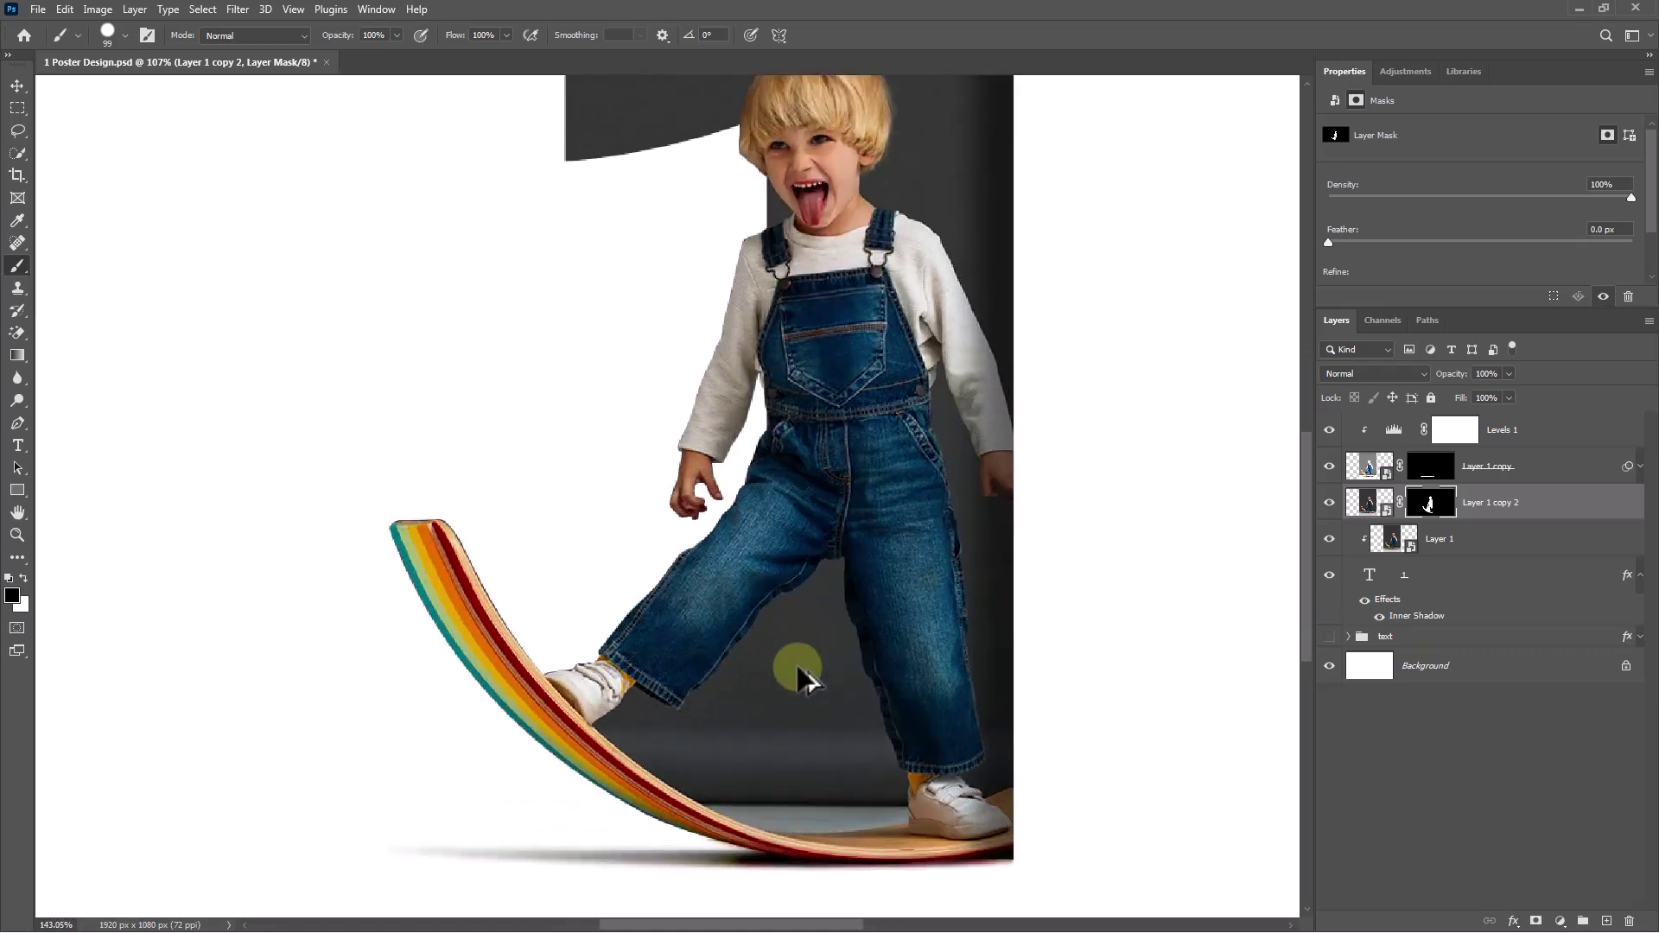
pyautogui.moveTo(558, 716)
pyautogui.mouseDown()
pyautogui.moveTo(641, 732)
pyautogui.moveTo(764, 591)
pyautogui.moveTo(527, 759)
pyautogui.moveTo(678, 859)
pyautogui.moveTo(704, 863)
pyautogui.moveTo(711, 844)
pyautogui.moveTo(749, 859)
pyautogui.moveTo(722, 839)
pyautogui.moveTo(744, 670)
pyautogui.moveTo(703, 742)
pyautogui.moveTo(616, 775)
pyautogui.moveTo(554, 761)
pyautogui.mouseUp()
pyautogui.keyDown('alt'); pyautogui.rightClick(708, 868); pyautogui.keyUp('alt')
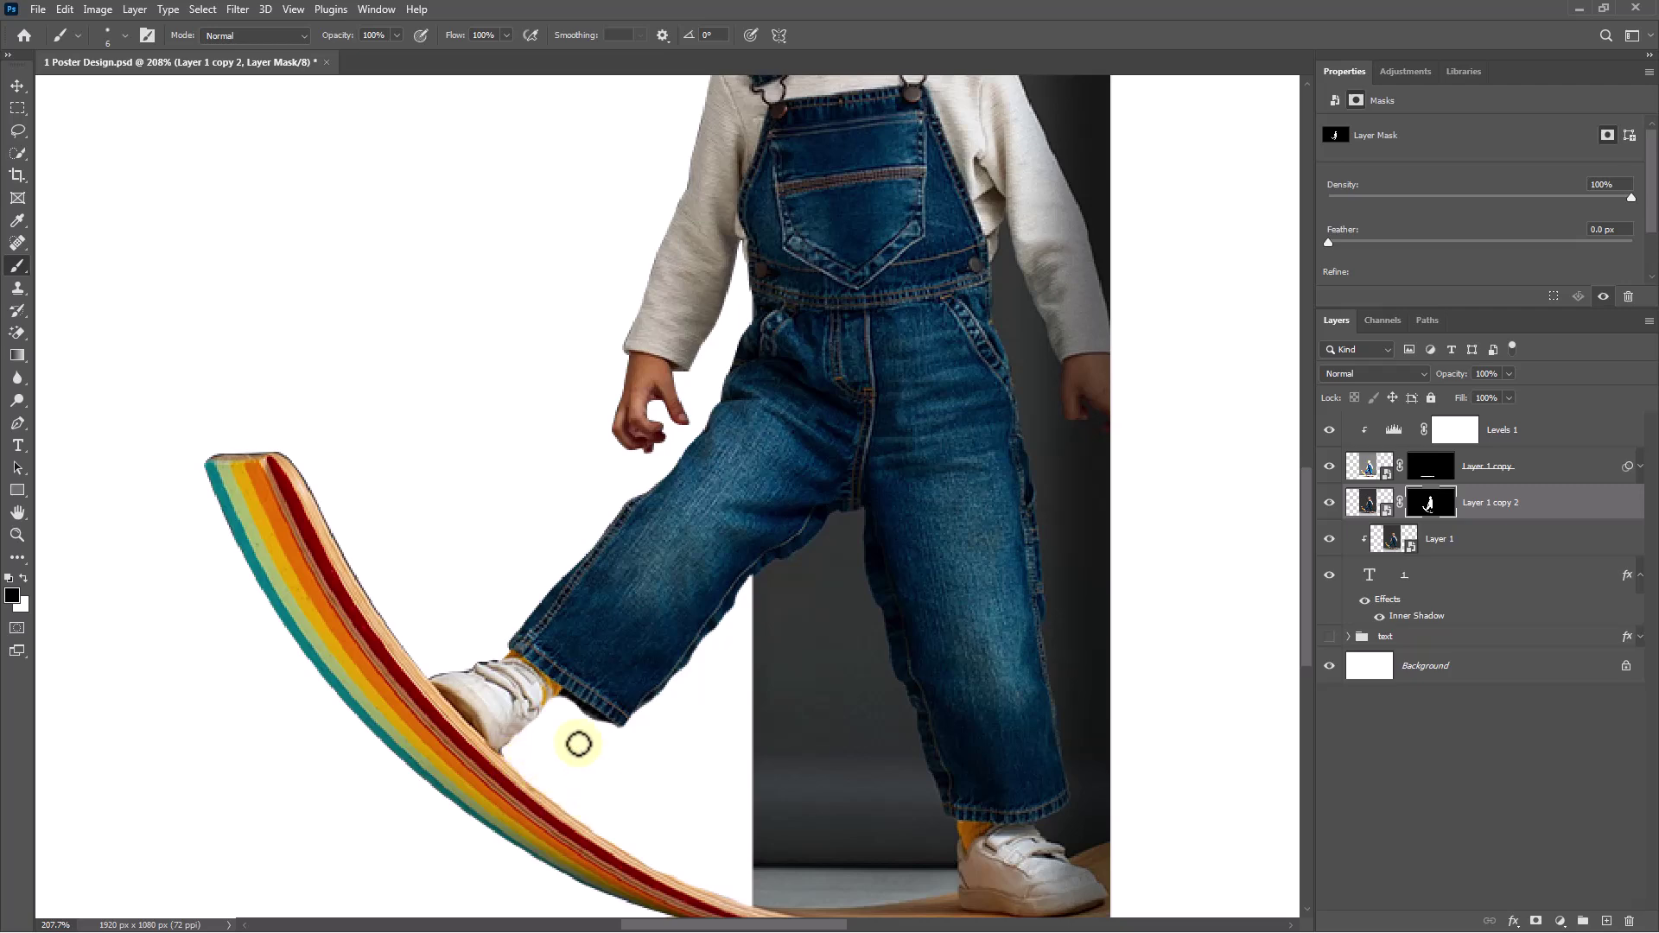
pyautogui.hotkey('ctrl', '0')
# - Move the text group to the top of the layer stack and make it visible
pyautogui.moveTo(1486, 637); pyautogui.dragTo(1485, 422)
pyautogui.click(1329, 423)
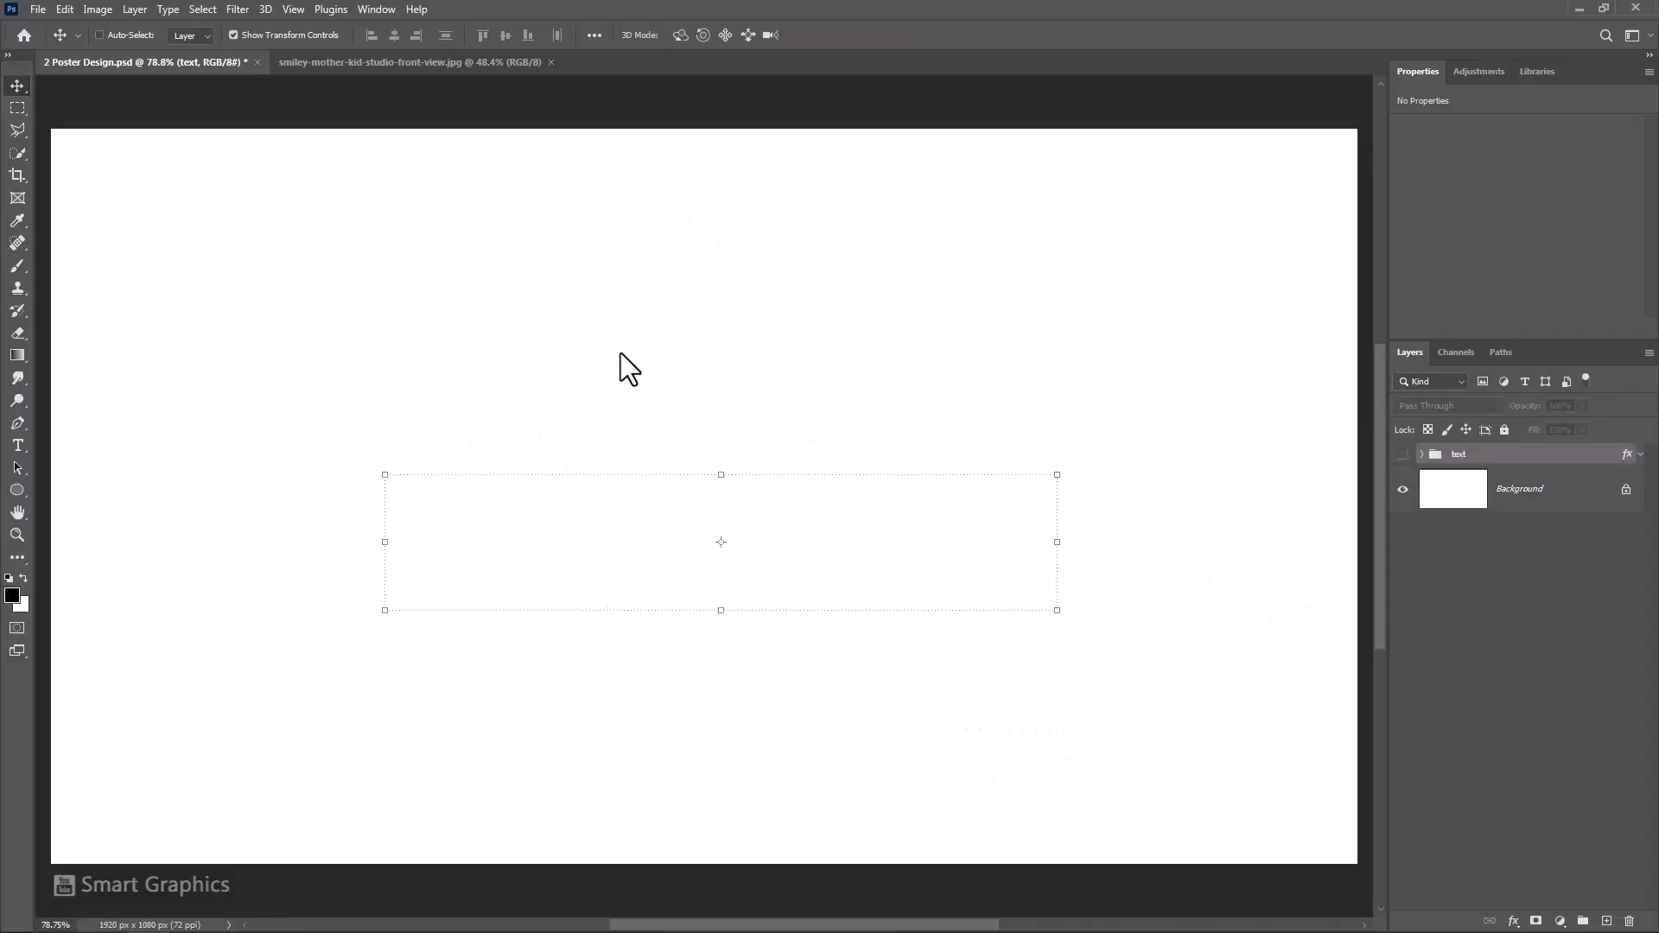
# - Add a yellow numeral 2 as point text in Acumin Variable Concept Wide Bold at 1295.99 pt, centre-aligned, on the blank canvas
pyautogui.click(18, 445)
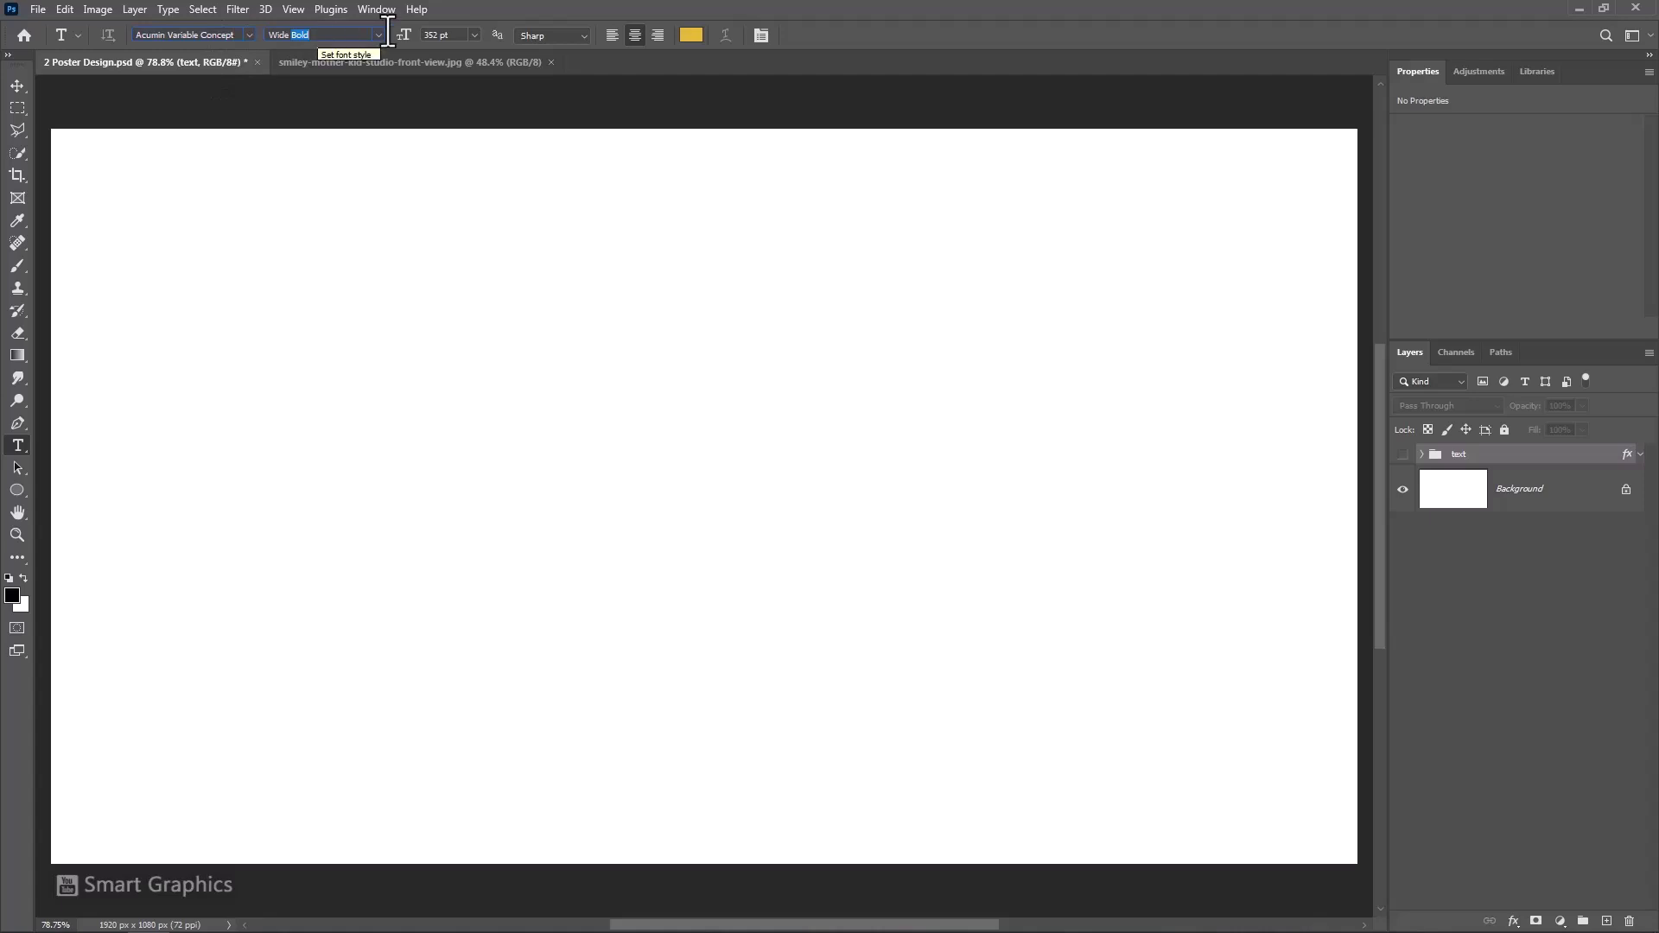
pyautogui.click(458, 33)
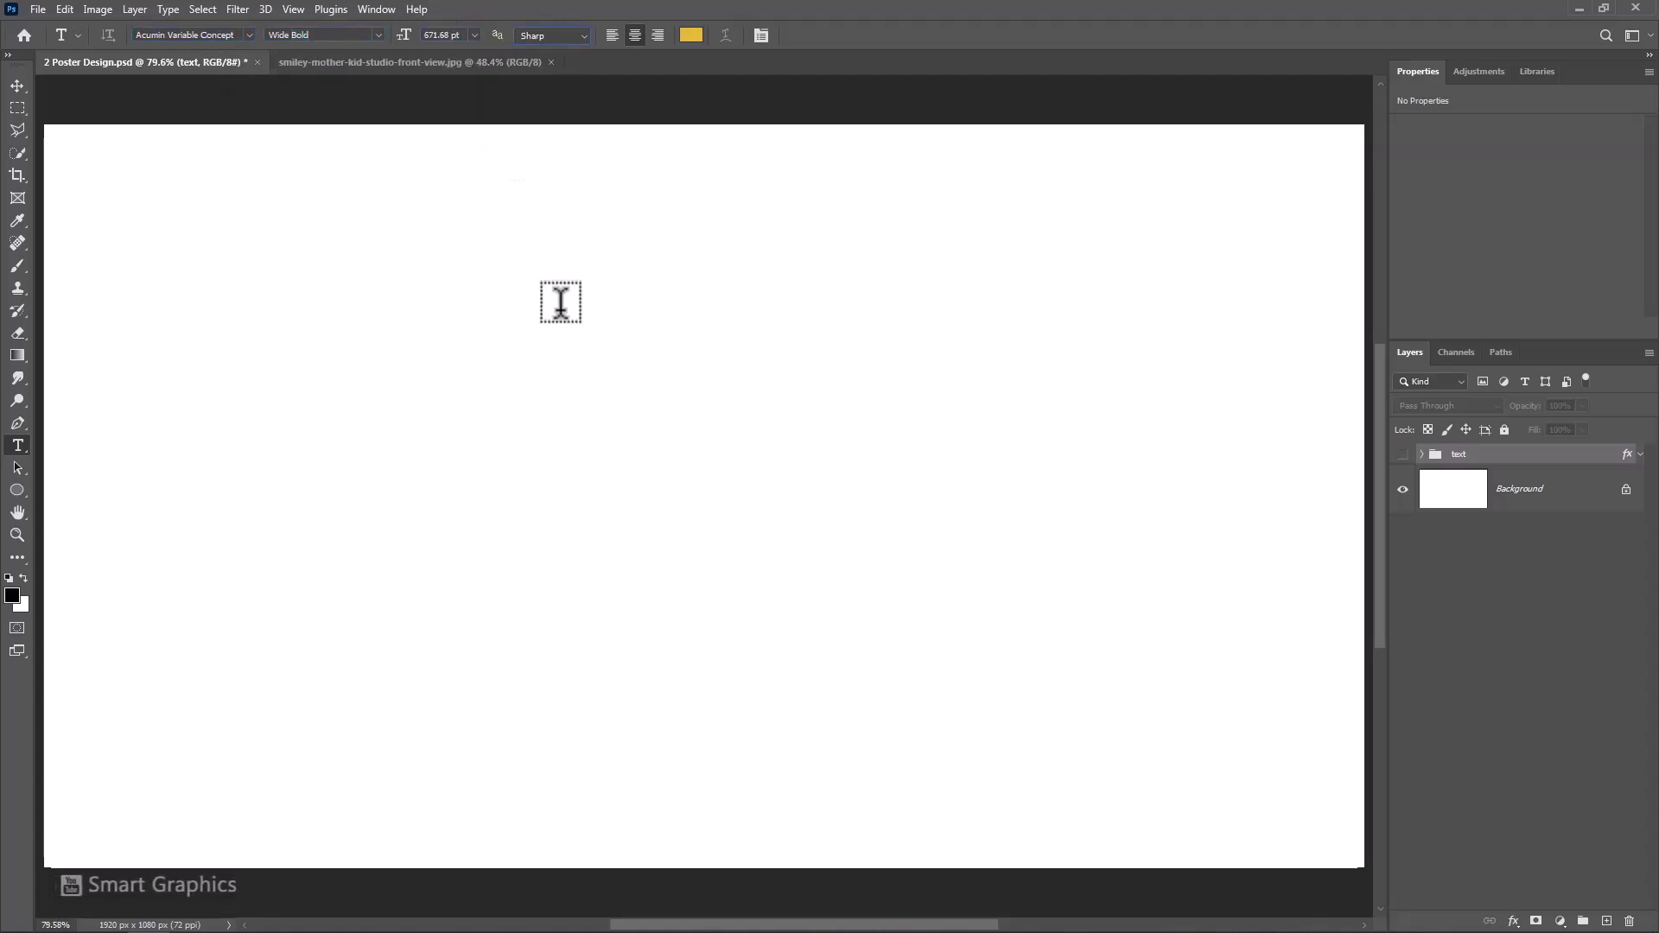
pyautogui.click(582, 467)
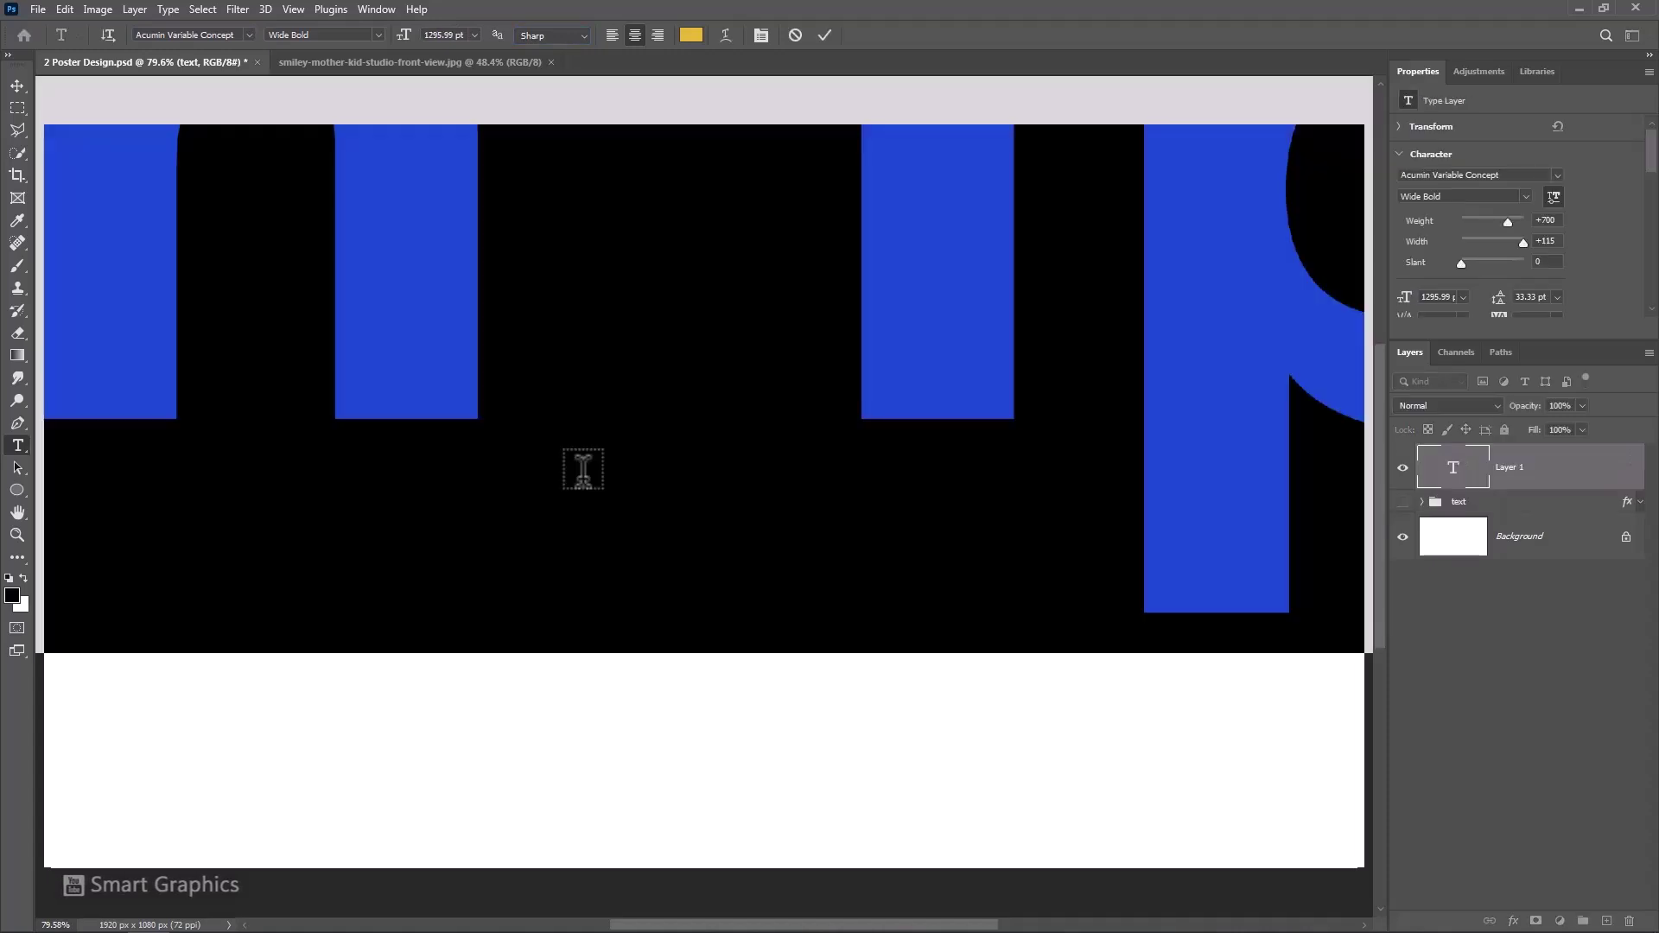
pyautogui.write('2')
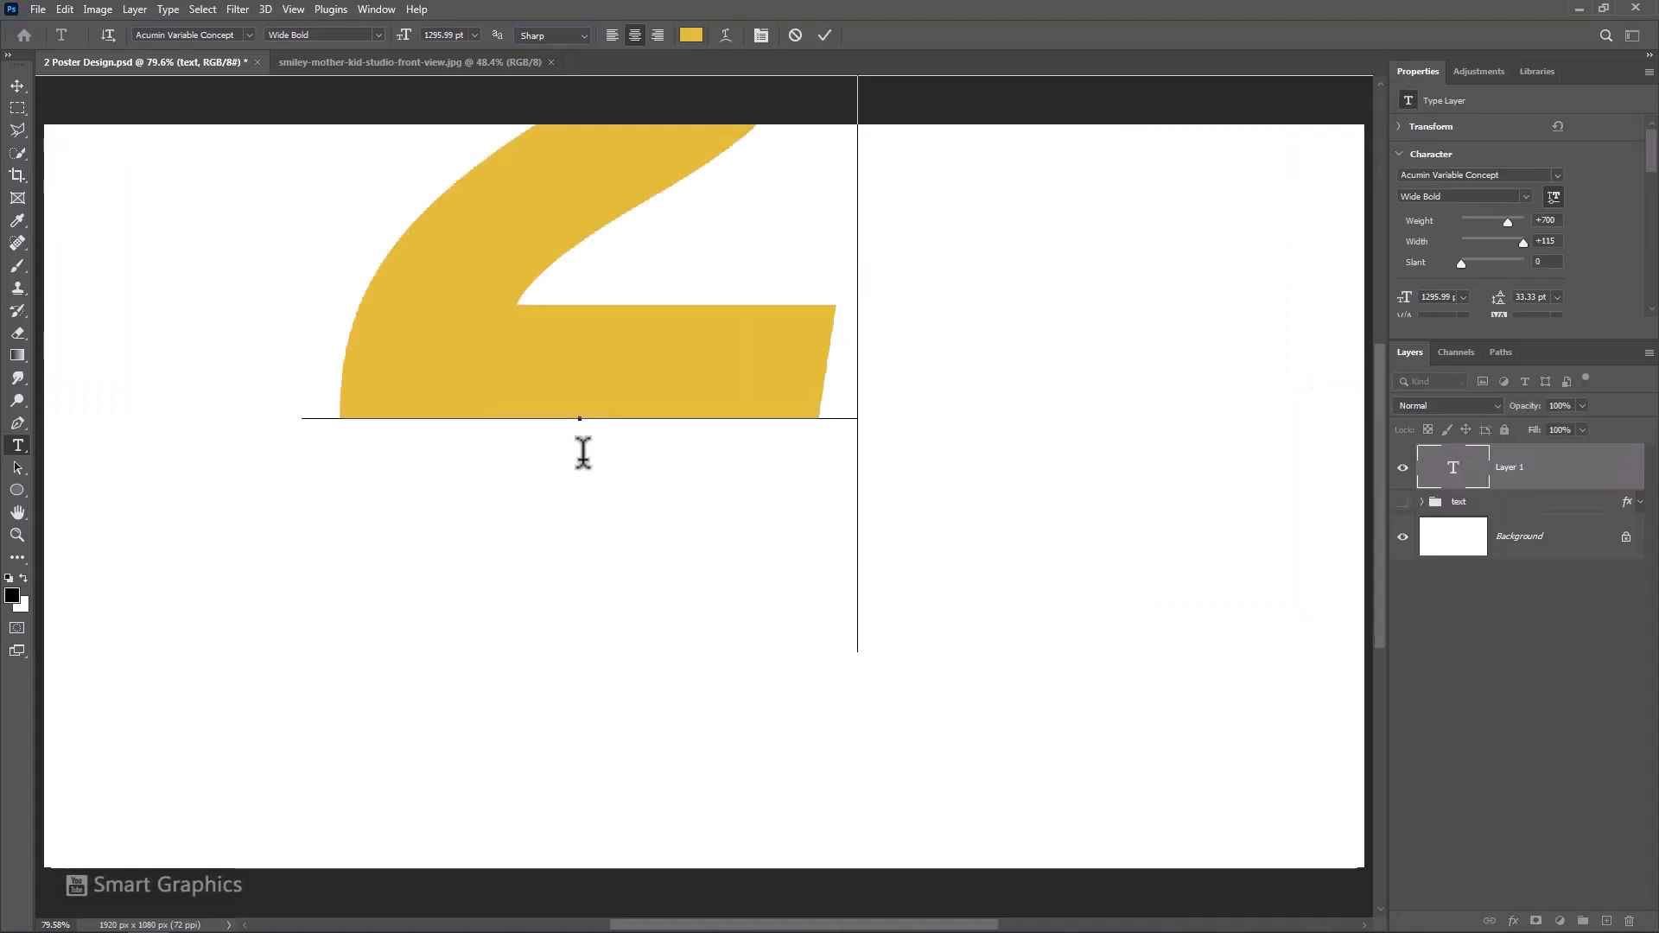
pyautogui.click(825, 35)
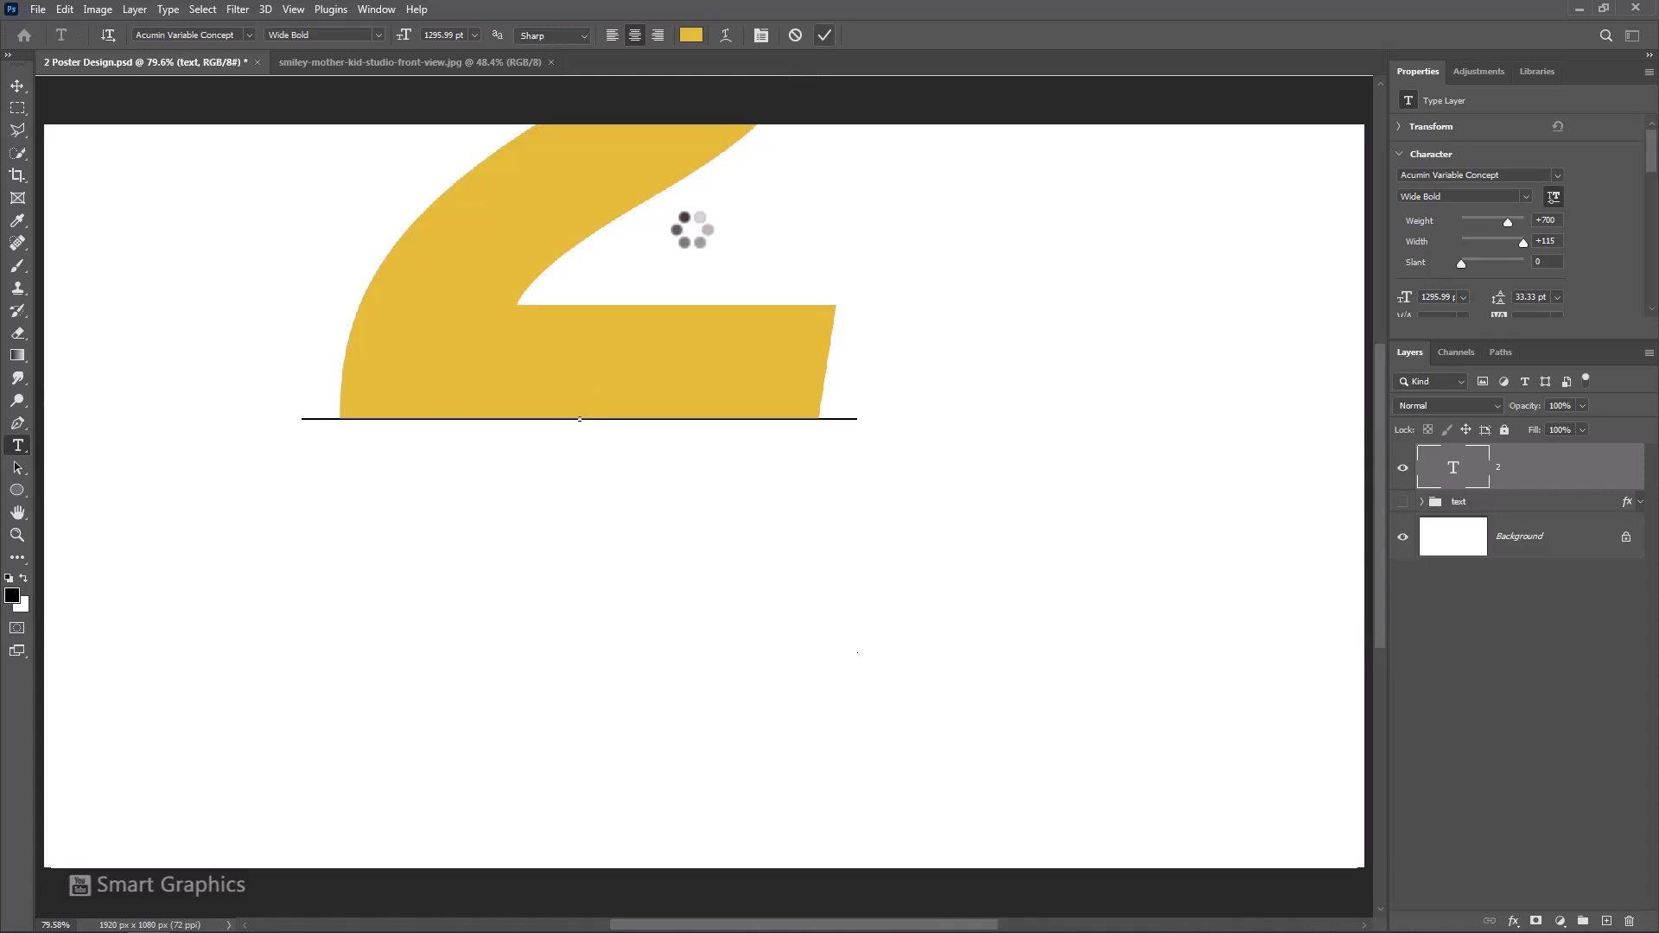
# - Centre the numeral 2 horizontally and vertically on the whole canvas, and clear the selection
pyautogui.click(17, 84)
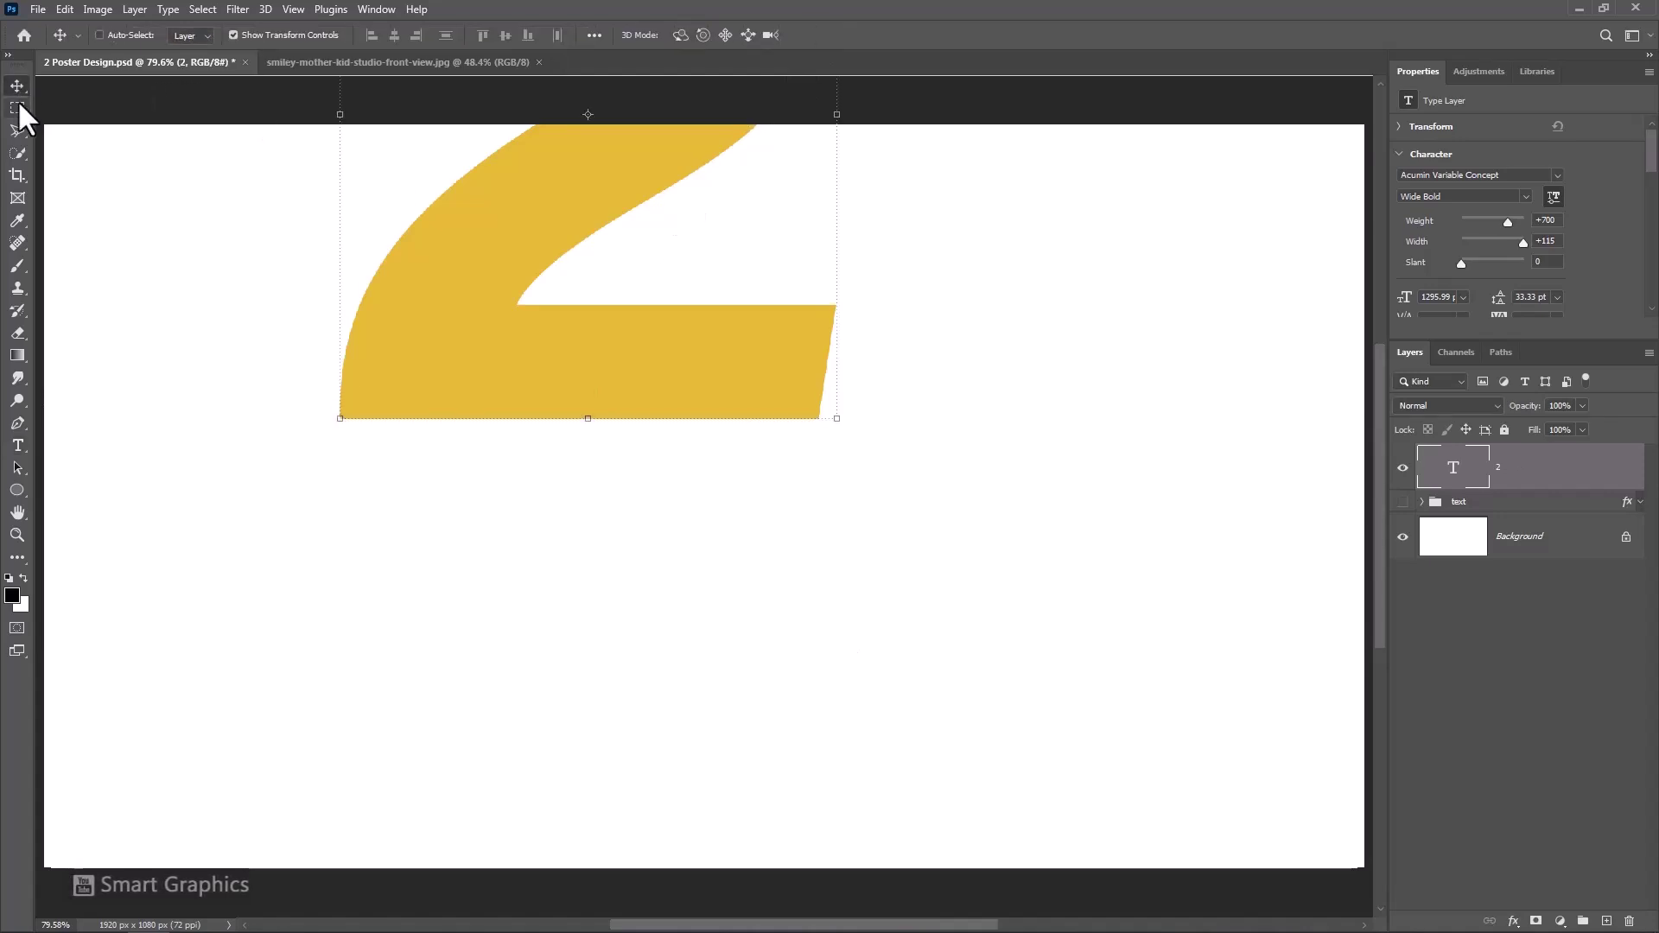
pyautogui.hotkey('ctrl', 'a')
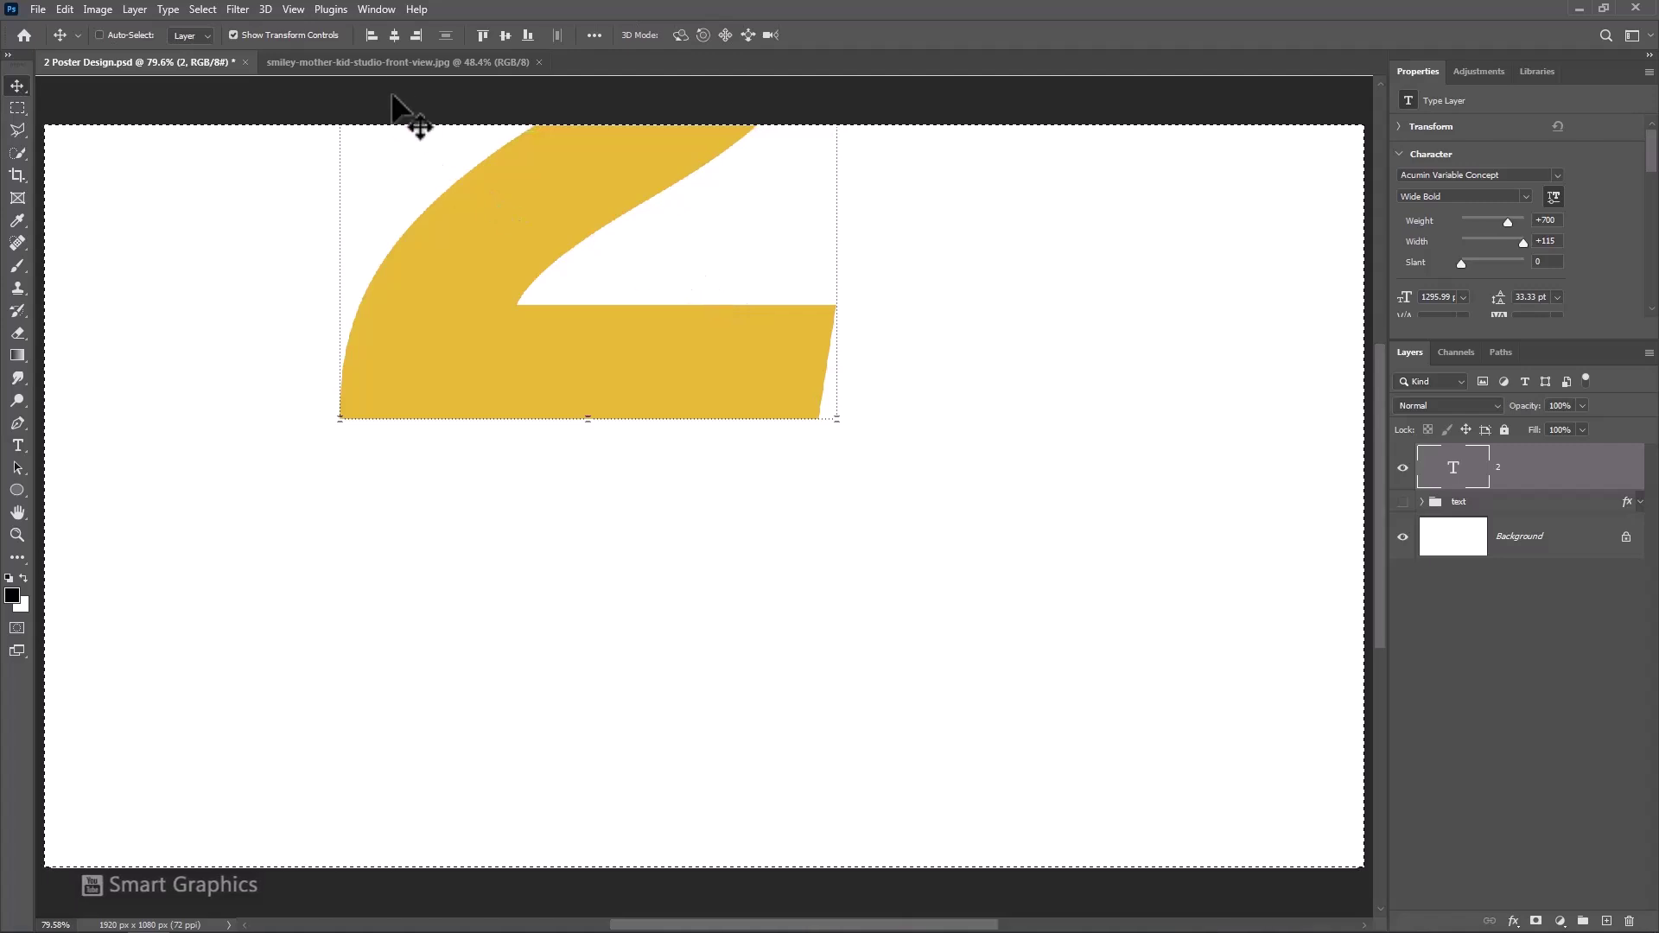
pyautogui.click(392, 34)
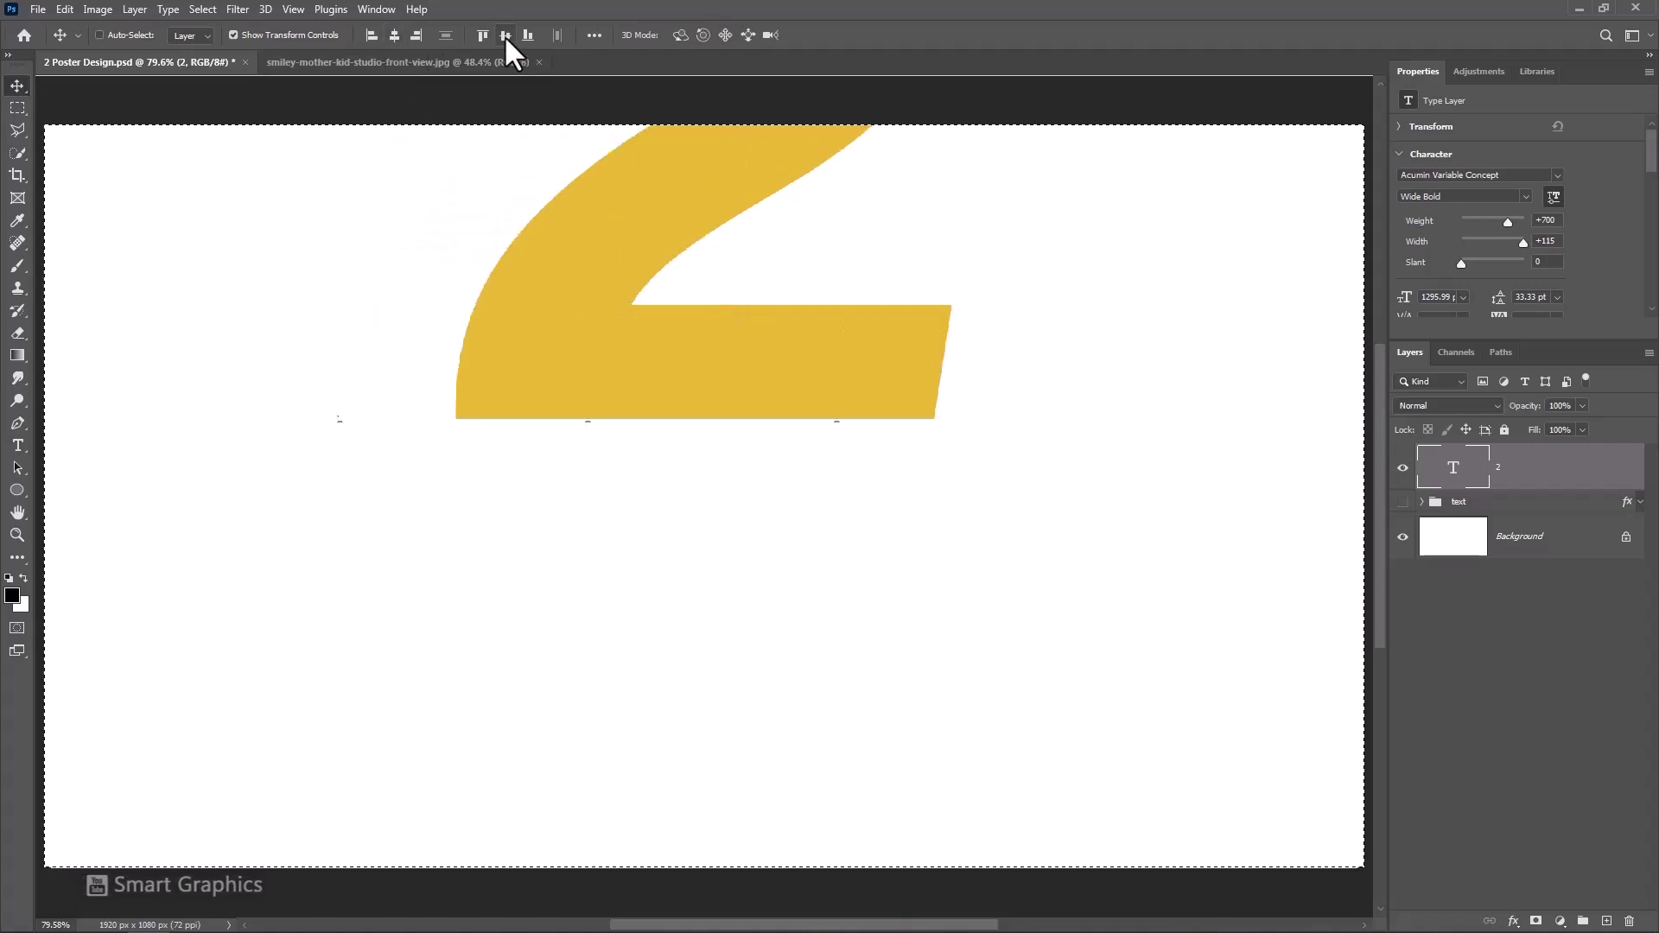
pyautogui.click(505, 36)
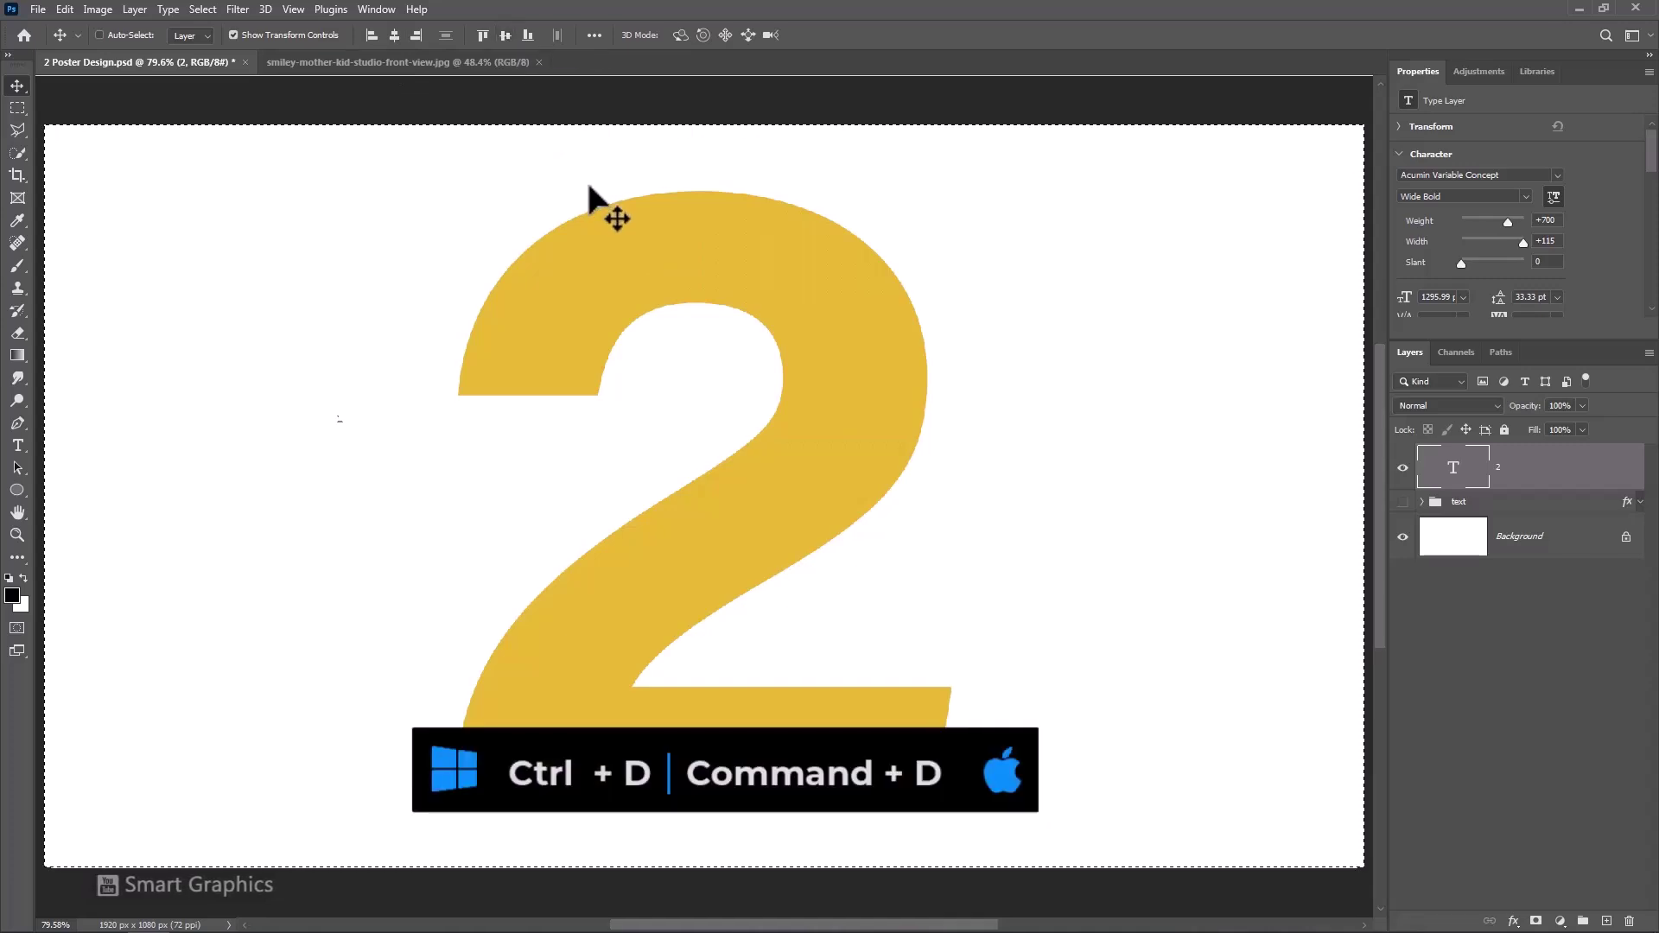
pyautogui.hotkey('ctrl', 'd')
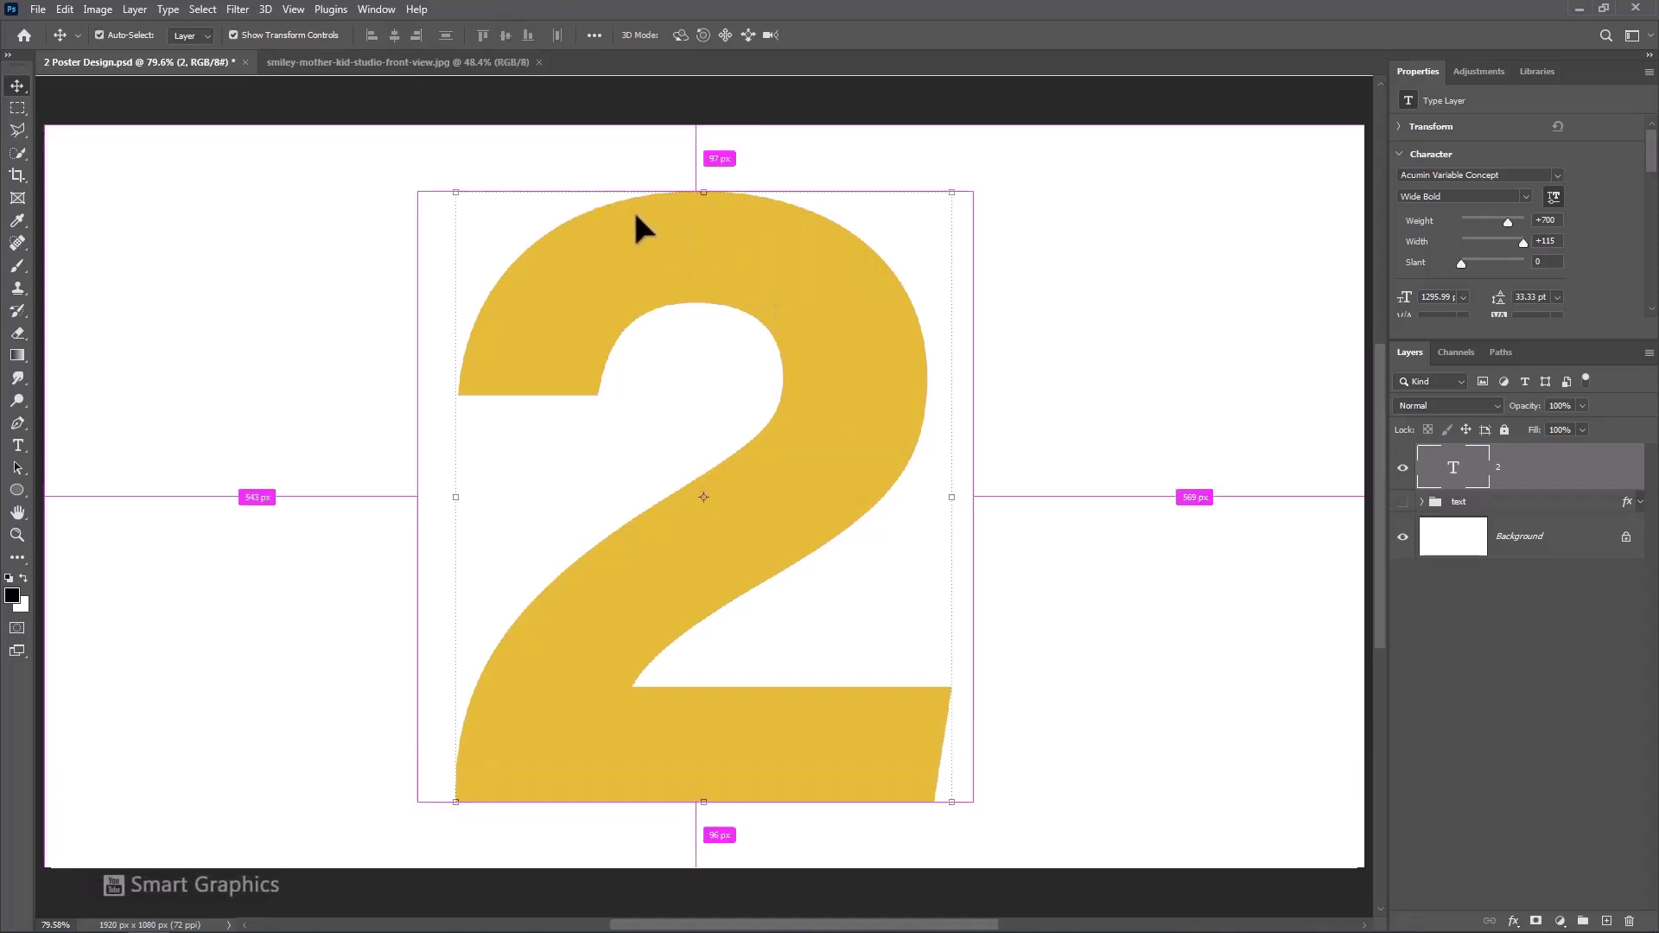
# - Open the blending options for the numeral 2 text layer
pyautogui.rightClick(1549, 491)
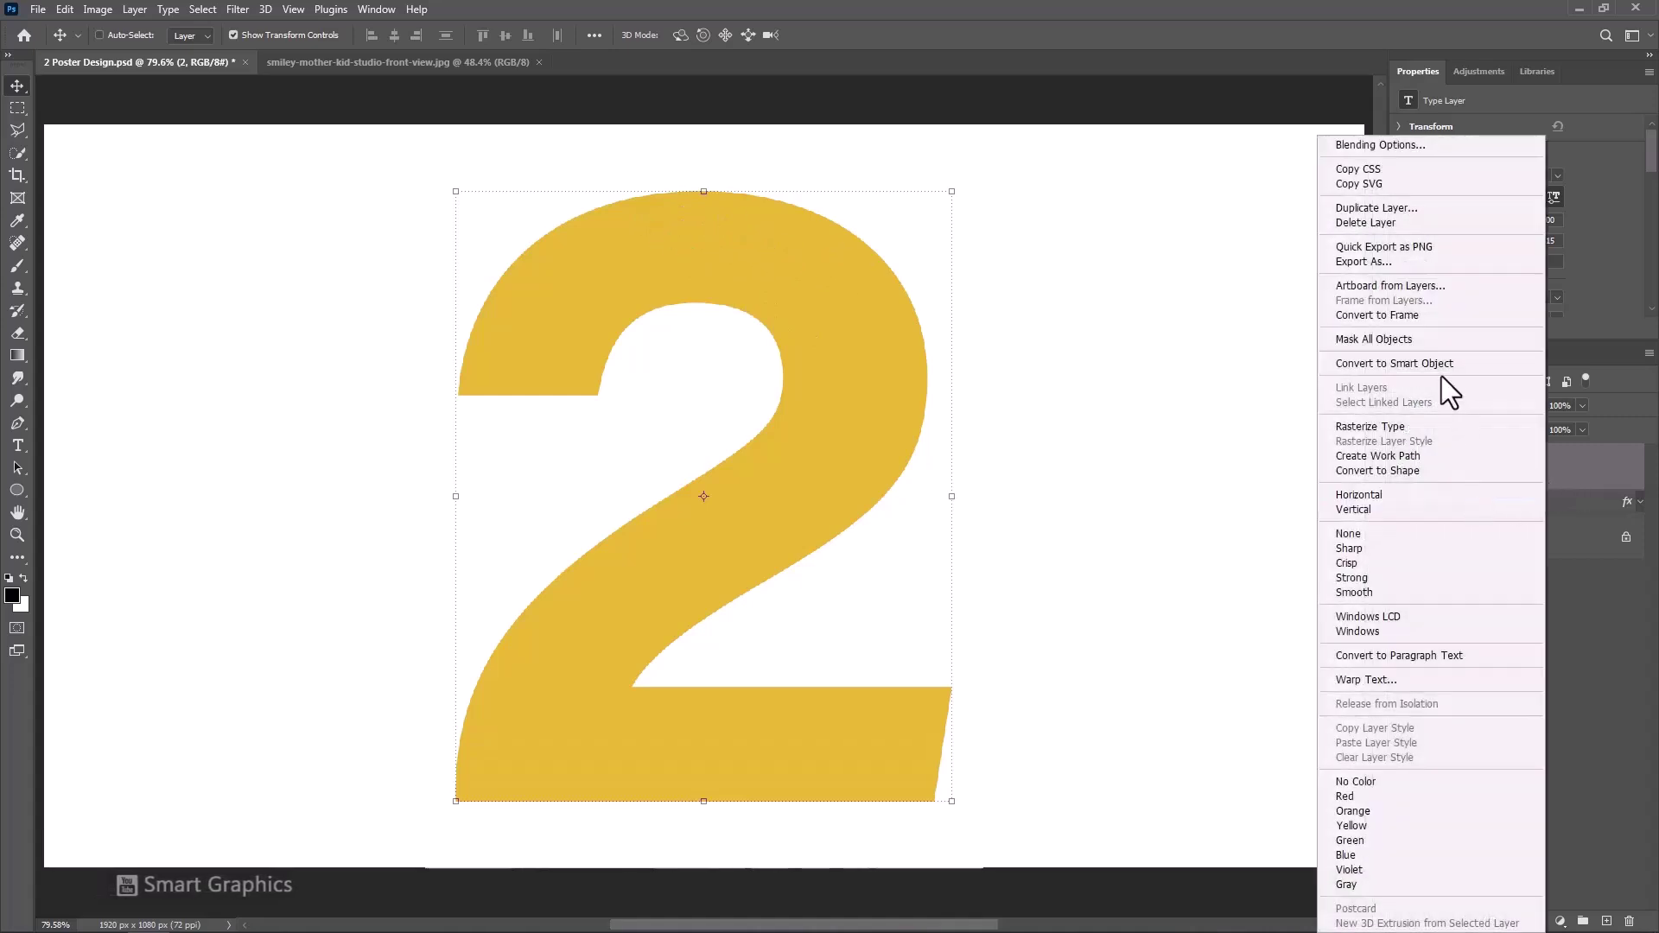
pyautogui.click(1376, 143)
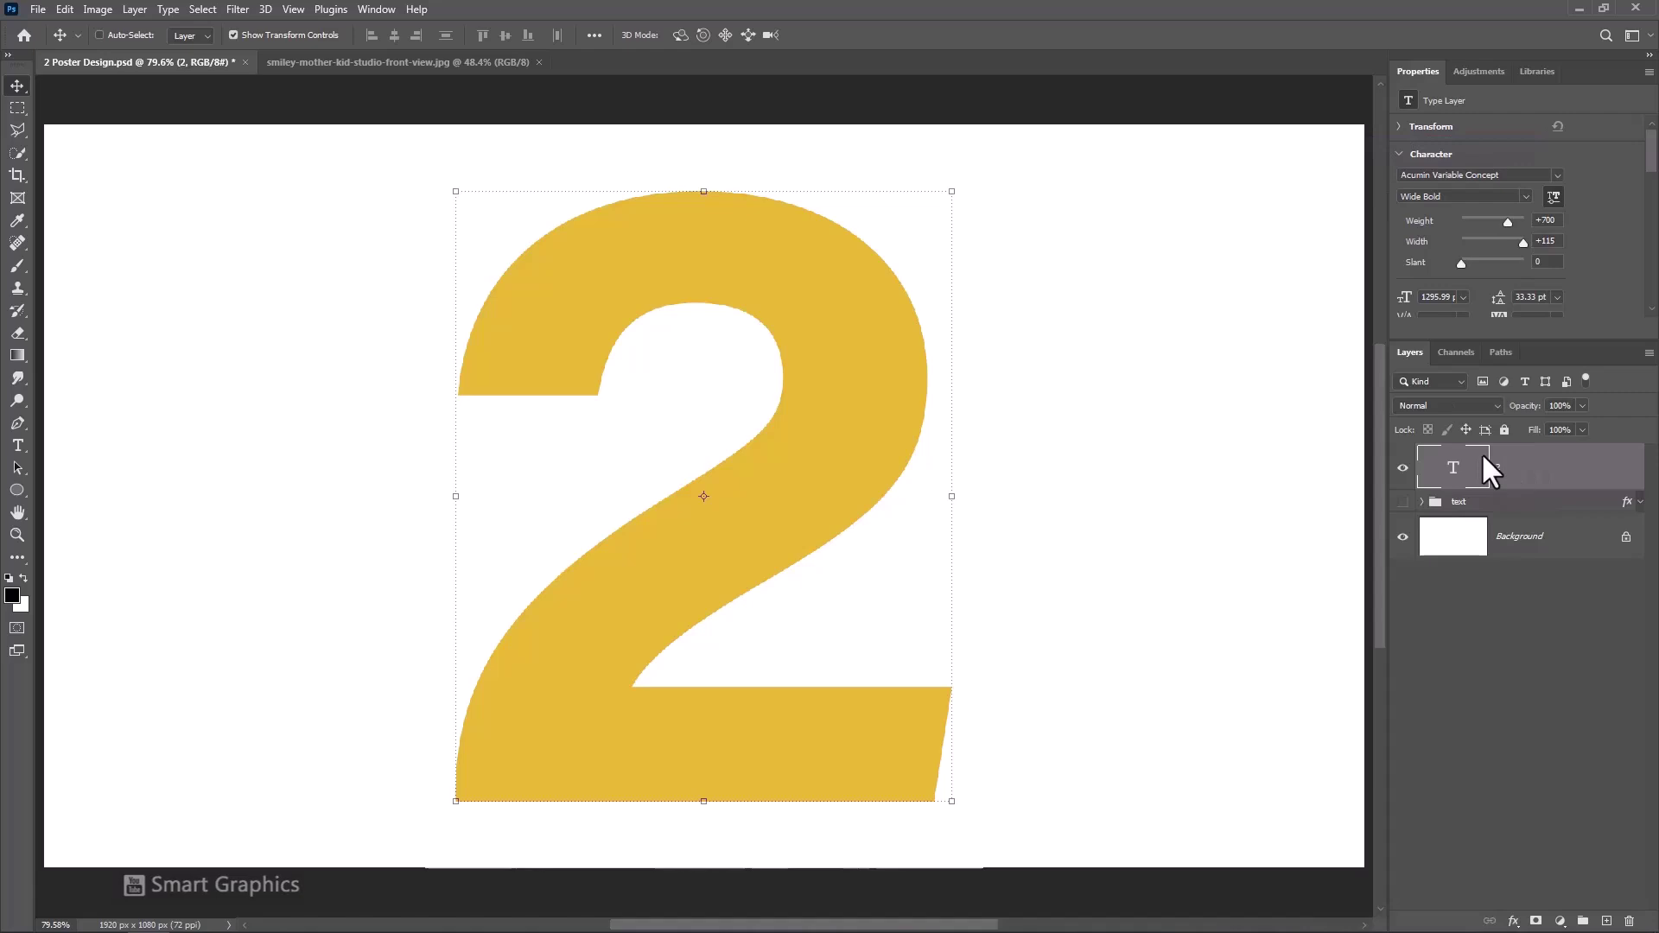
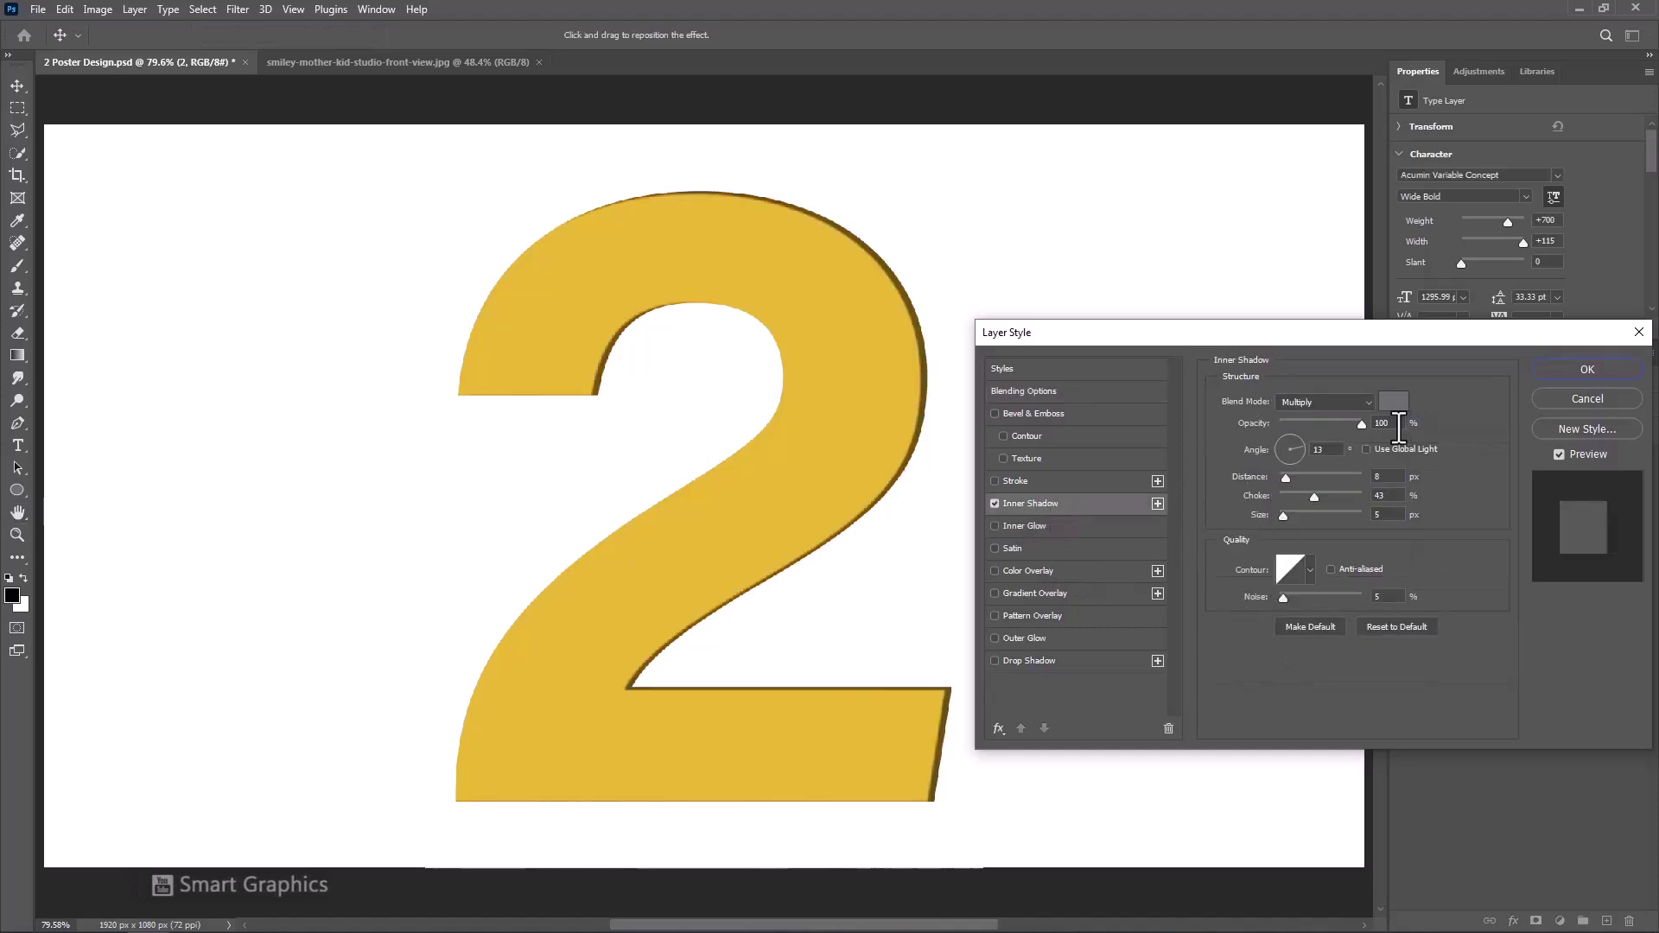
# - Add a Multiply inner shadow in dark grey #1c1c1c at 68% opacity to the numeral 2
pyautogui.click(1393, 401)
pyautogui.moveTo(1096, 384); pyautogui.dragTo(1055, 378)
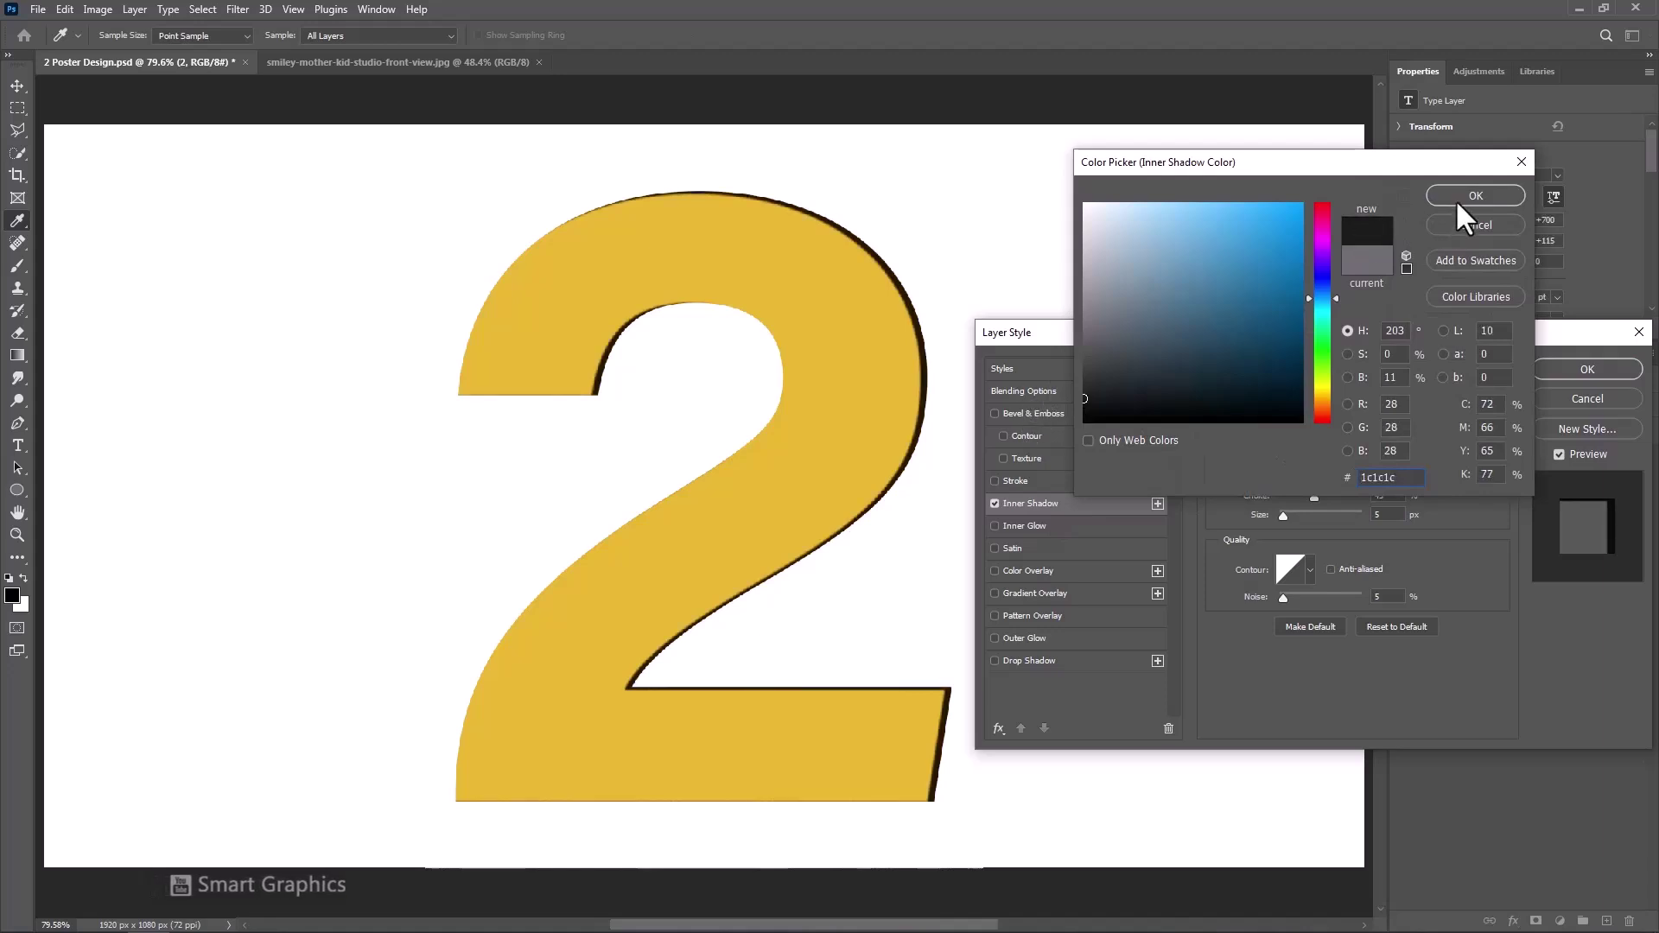
pyautogui.click(1475, 197)
pyautogui.moveTo(1358, 421); pyautogui.dragTo(1335, 423)
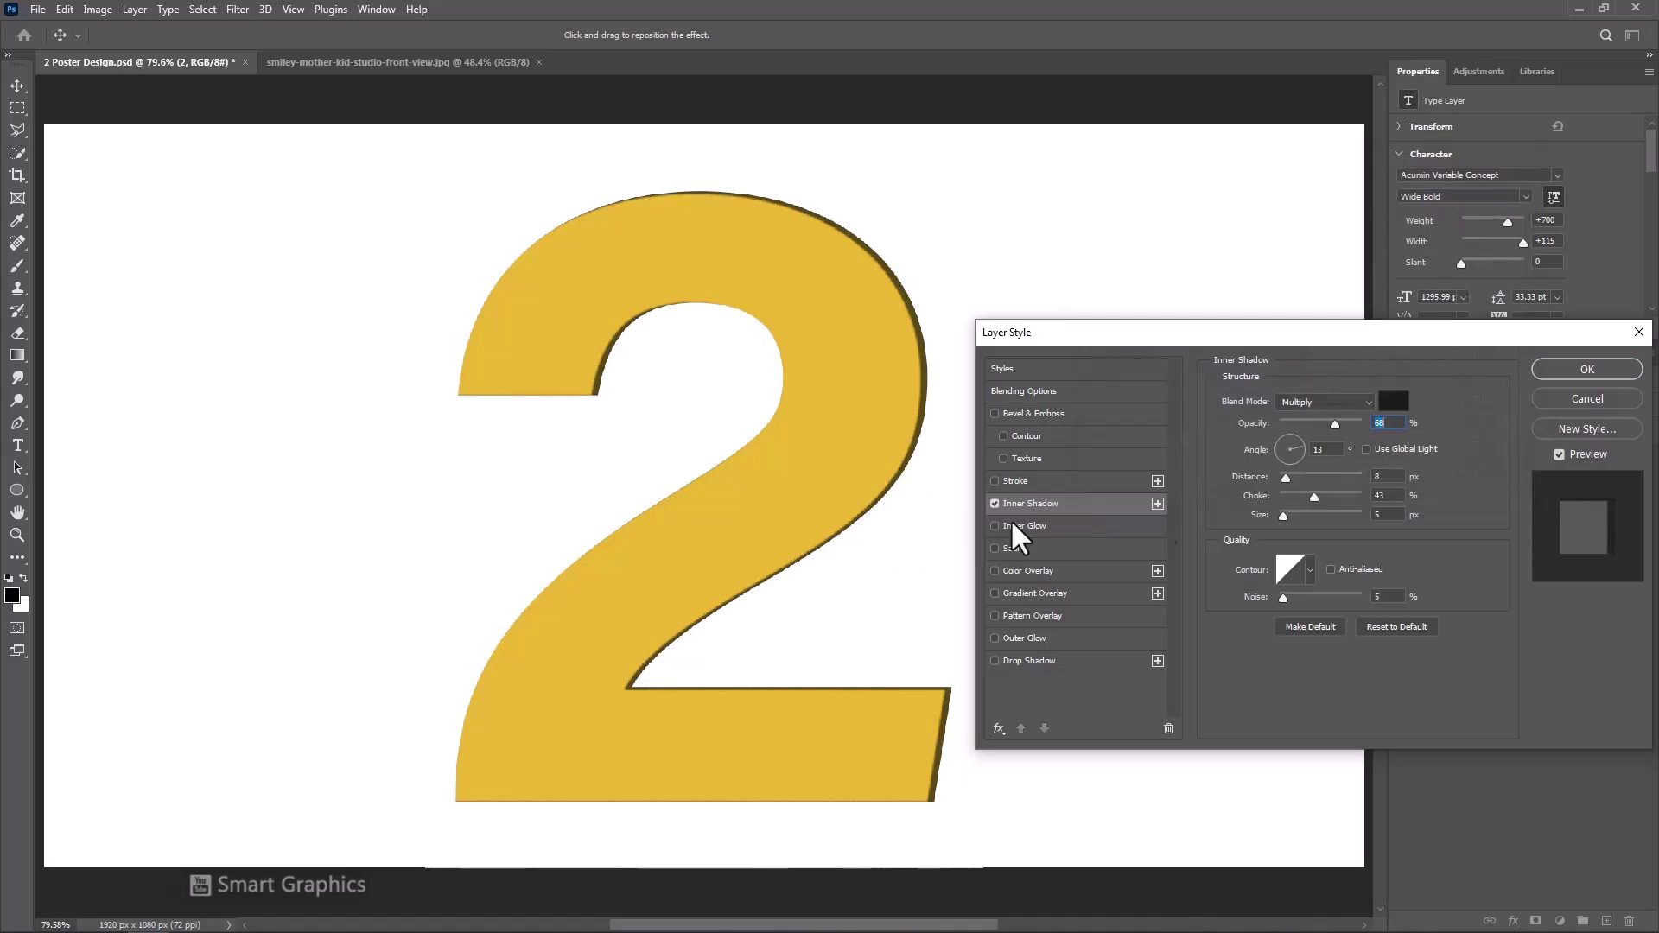
# - Try the numeral's inner shadow at an 81° angle, 13 px distance and 49 px size
pyautogui.moveTo(1287, 474); pyautogui.dragTo(1298, 433)
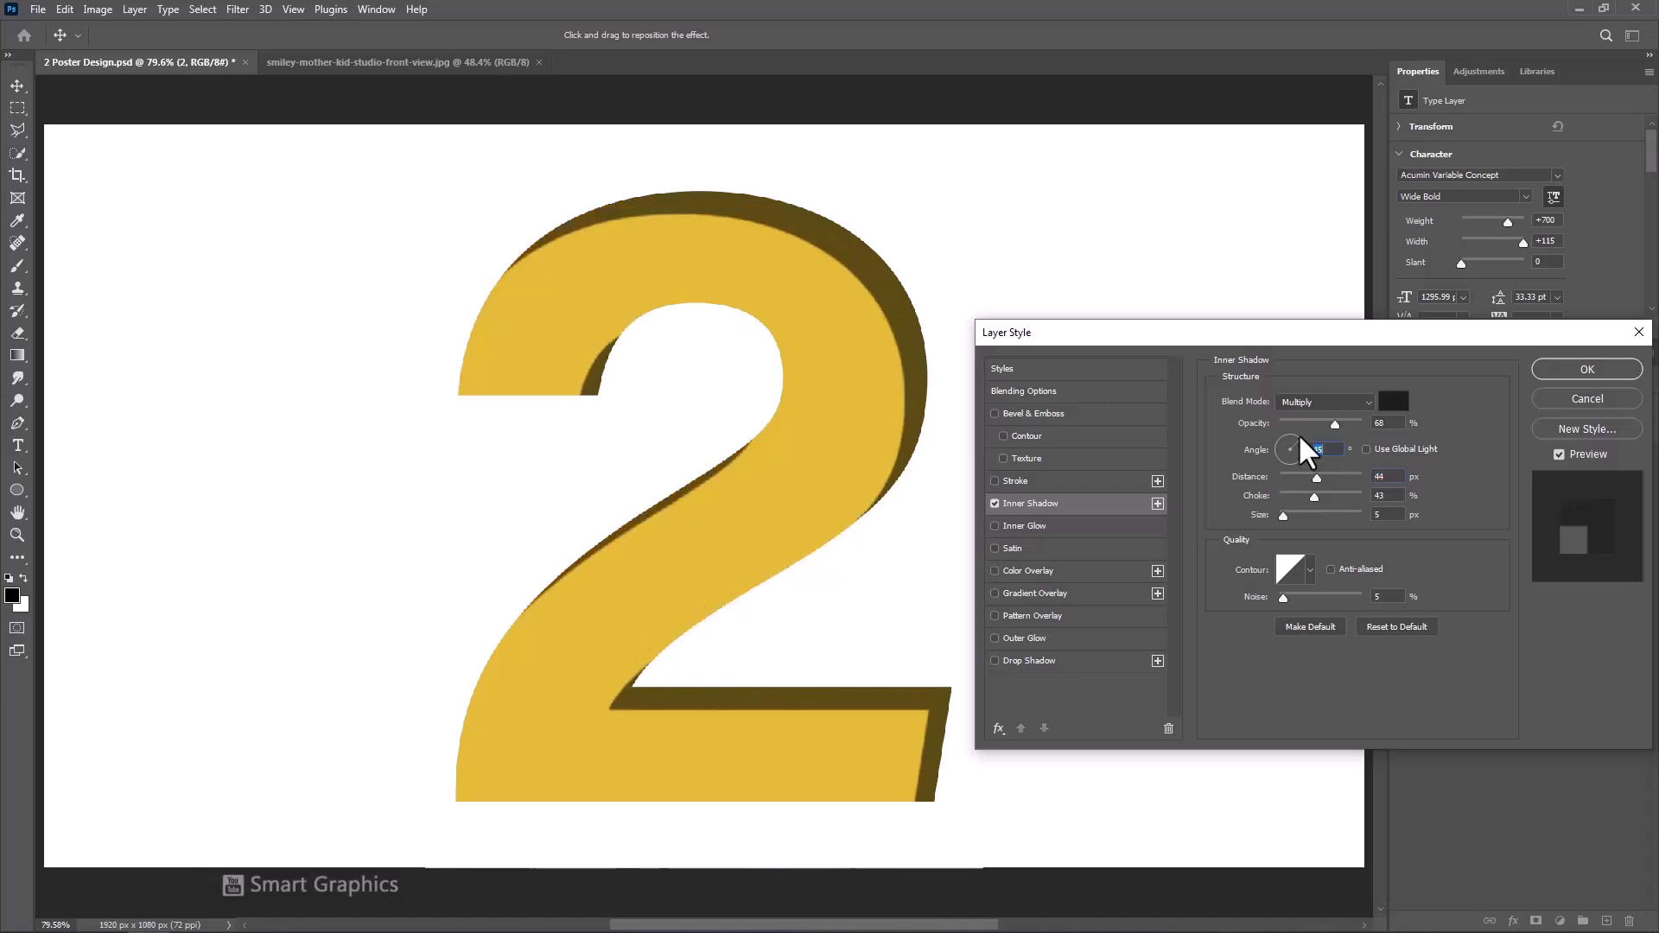
pyautogui.moveTo(866, 589); pyautogui.dragTo(1076, 504)
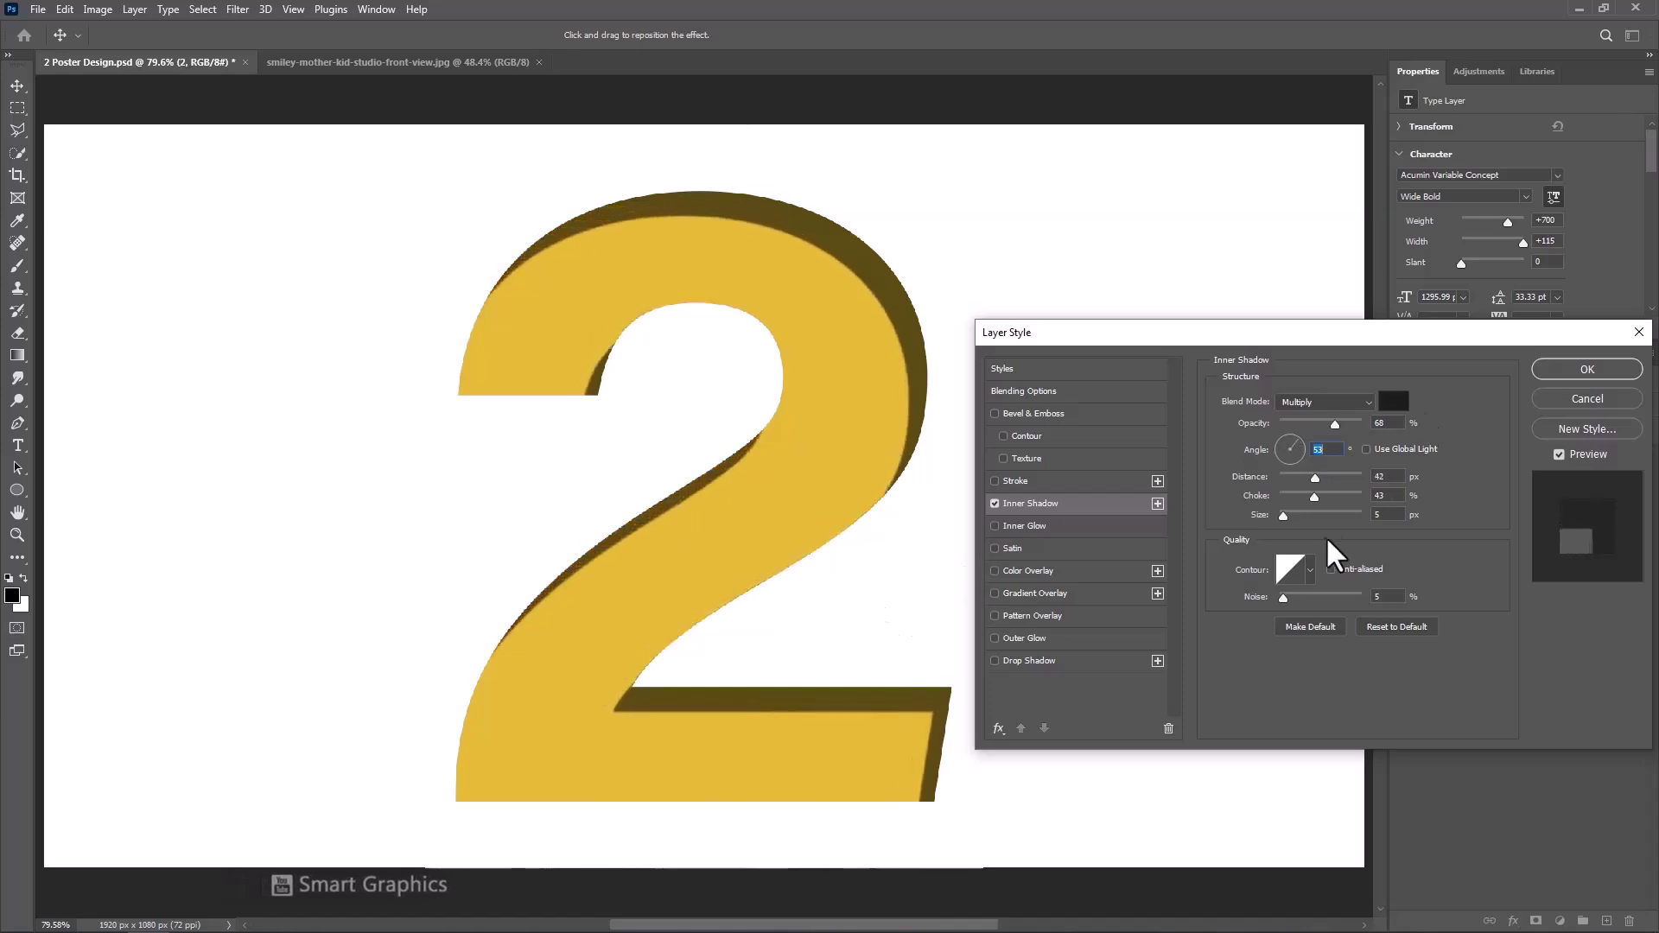
pyautogui.moveTo(1293, 515); pyautogui.dragTo(1299, 511)
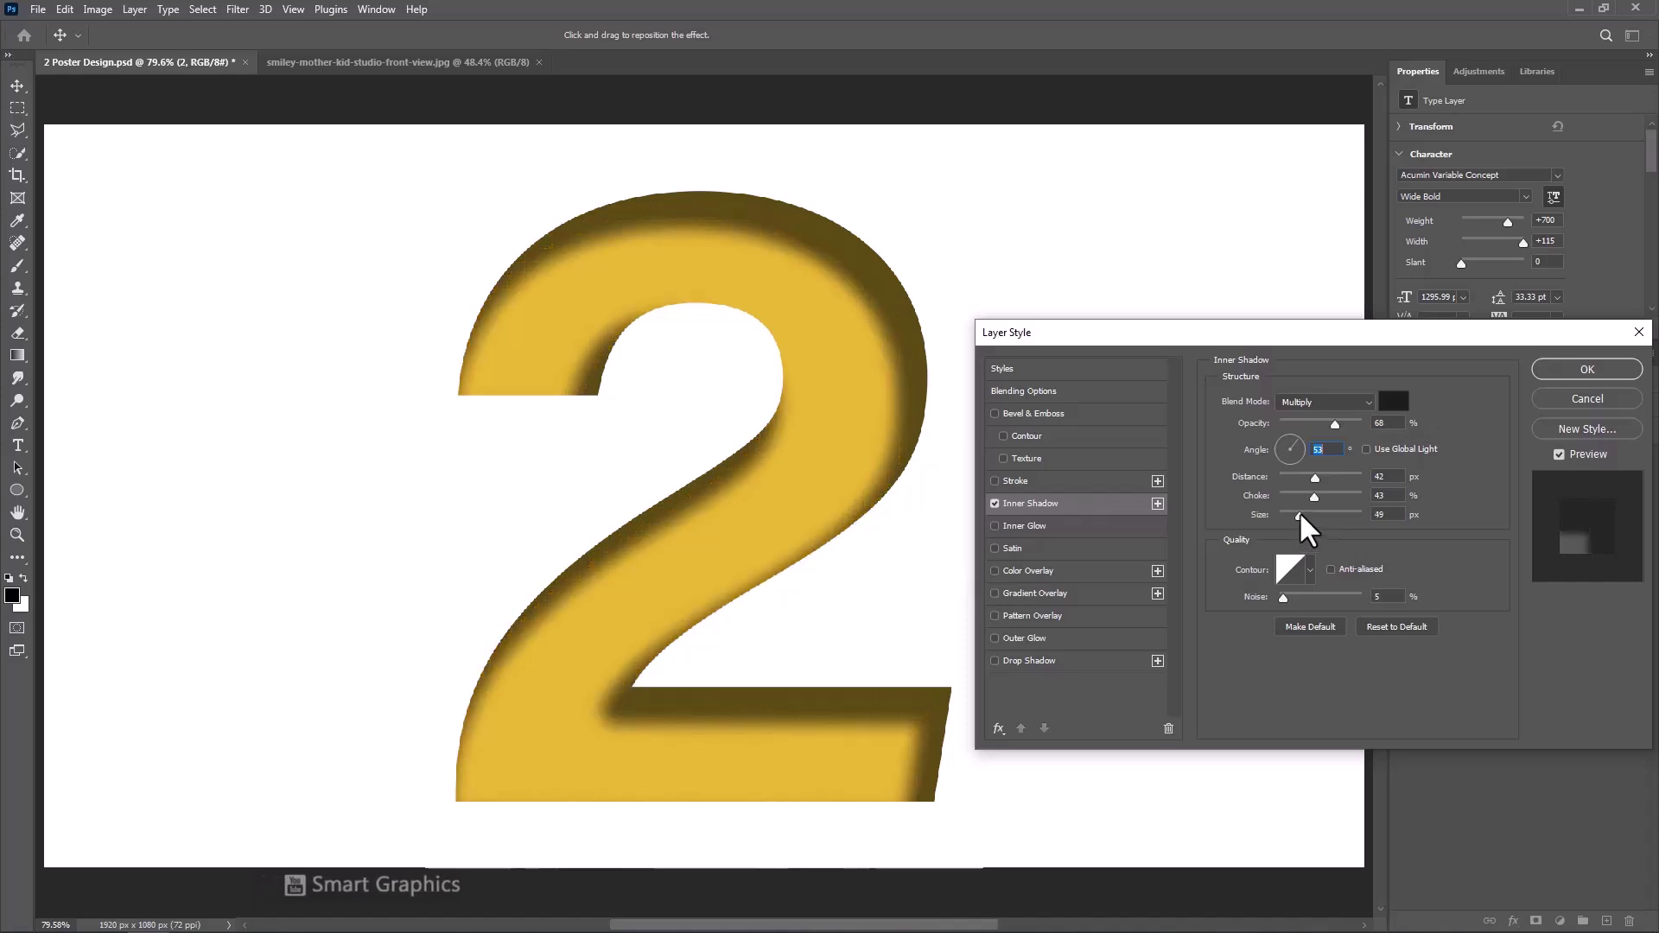
pyautogui.moveTo(893, 681); pyautogui.dragTo(910, 677)
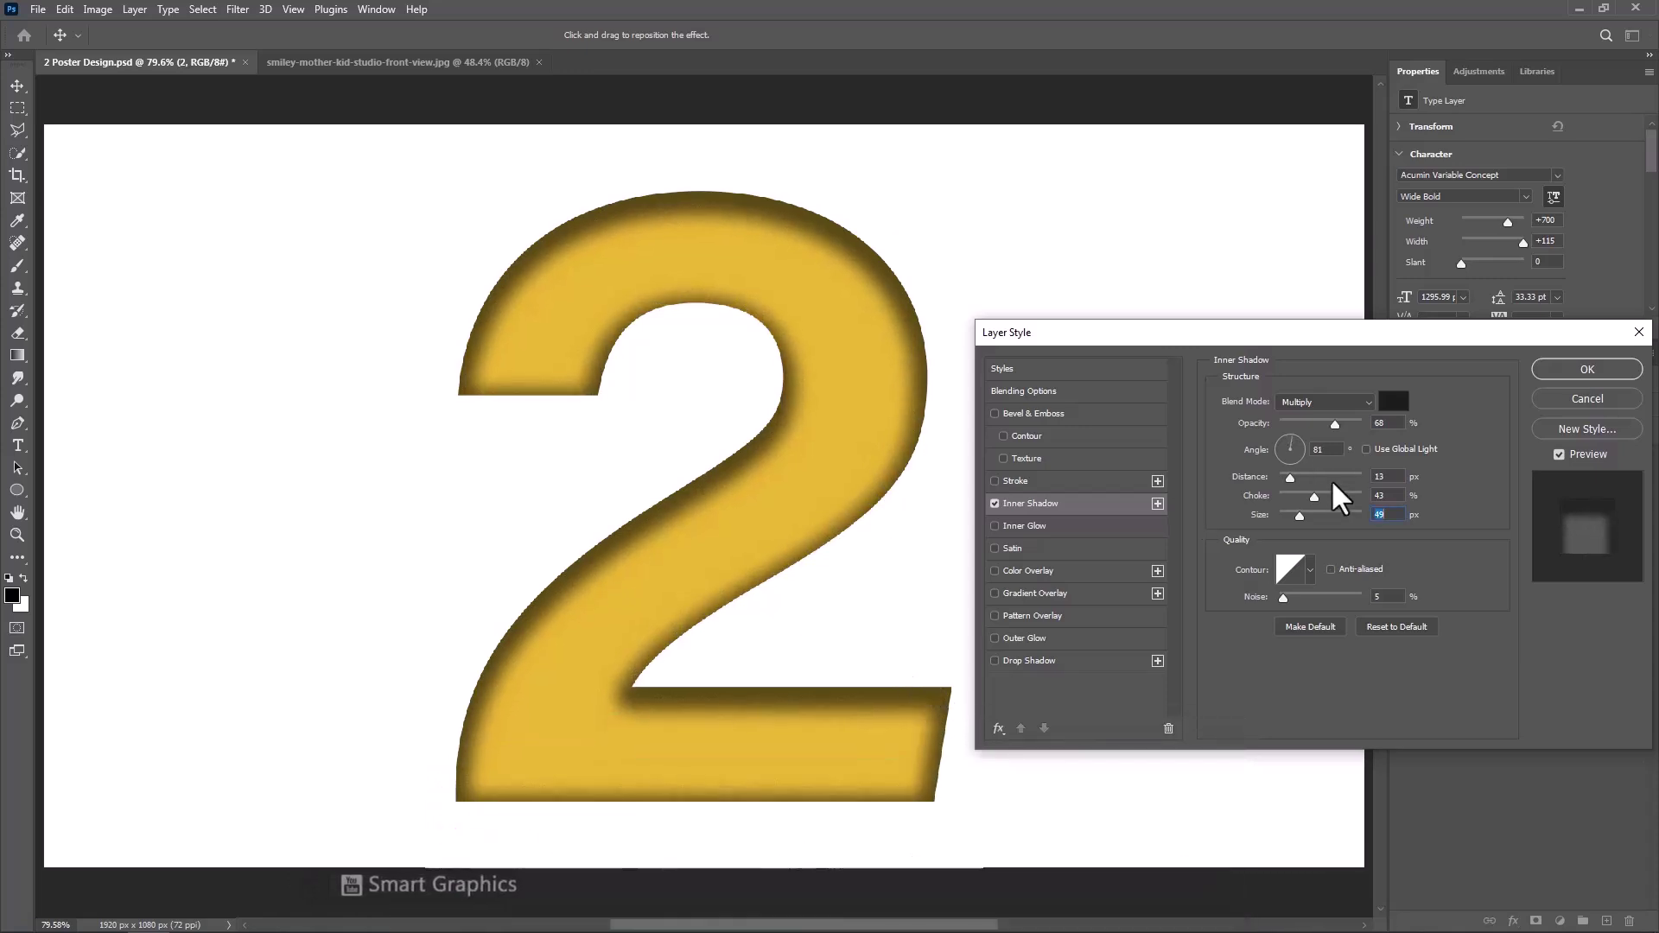
# - Set the inner shadow to 60° angle, 40 px distance, 15% choke and 13 px size, and apply the layer style
pyautogui.moveTo(1289, 478); pyautogui.dragTo(1289, 499)
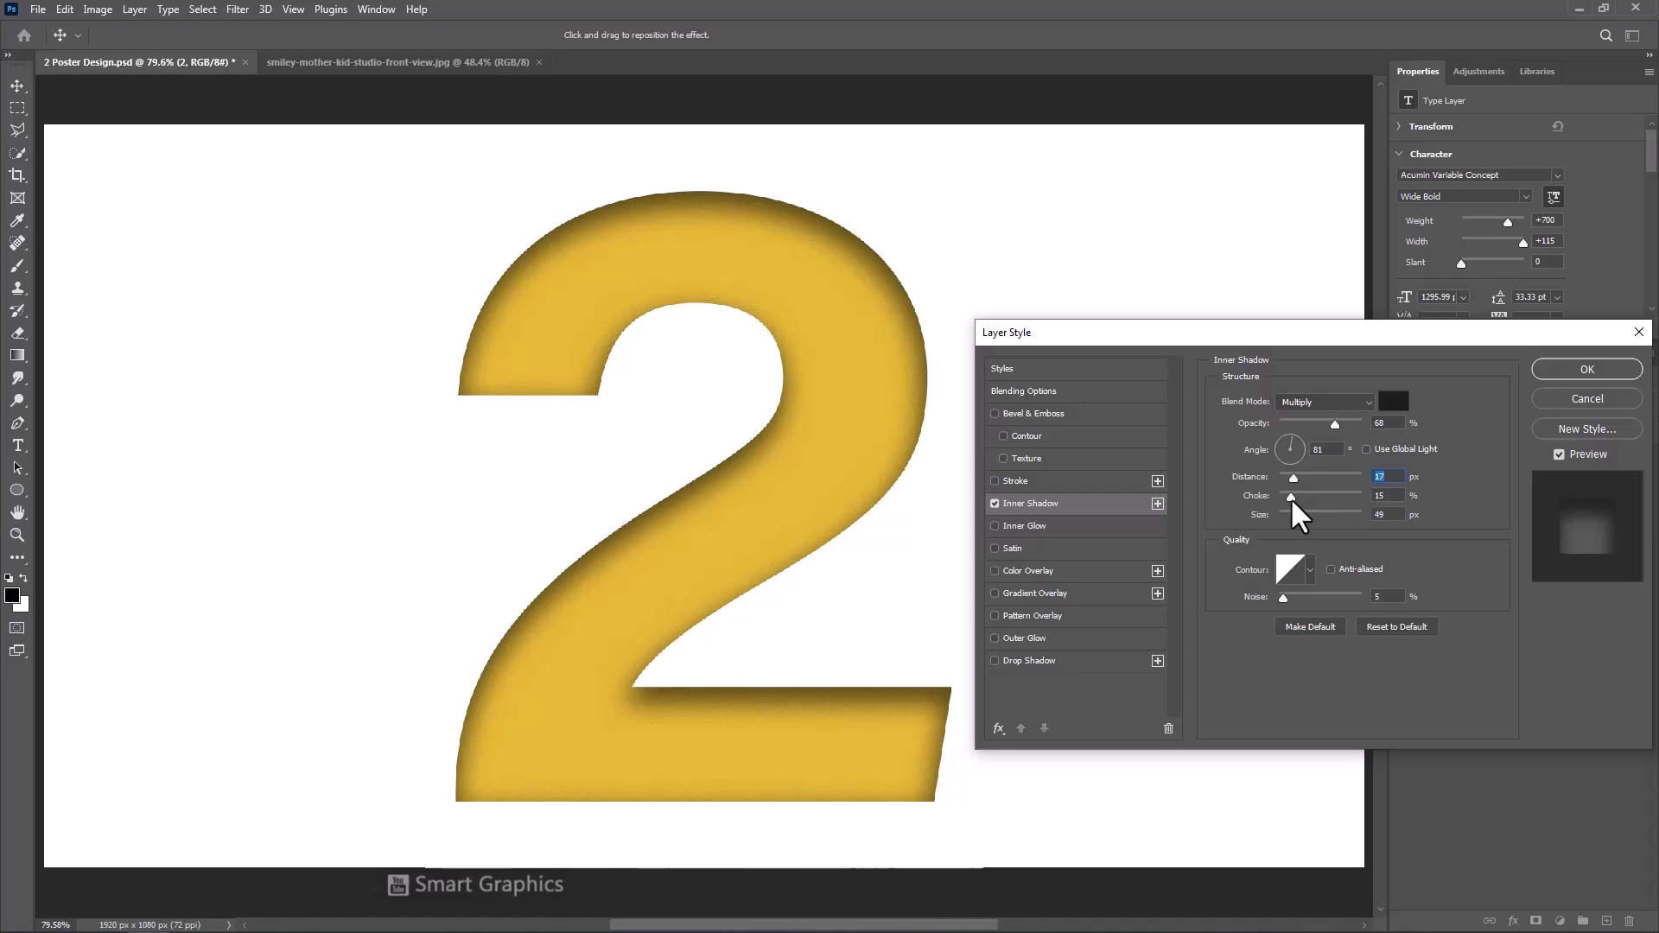
pyautogui.click(1291, 497)
pyautogui.moveTo(867, 732); pyautogui.dragTo(858, 714)
pyautogui.moveTo(1292, 516); pyautogui.dragTo(1289, 516)
pyautogui.moveTo(921, 707); pyautogui.dragTo(910, 729)
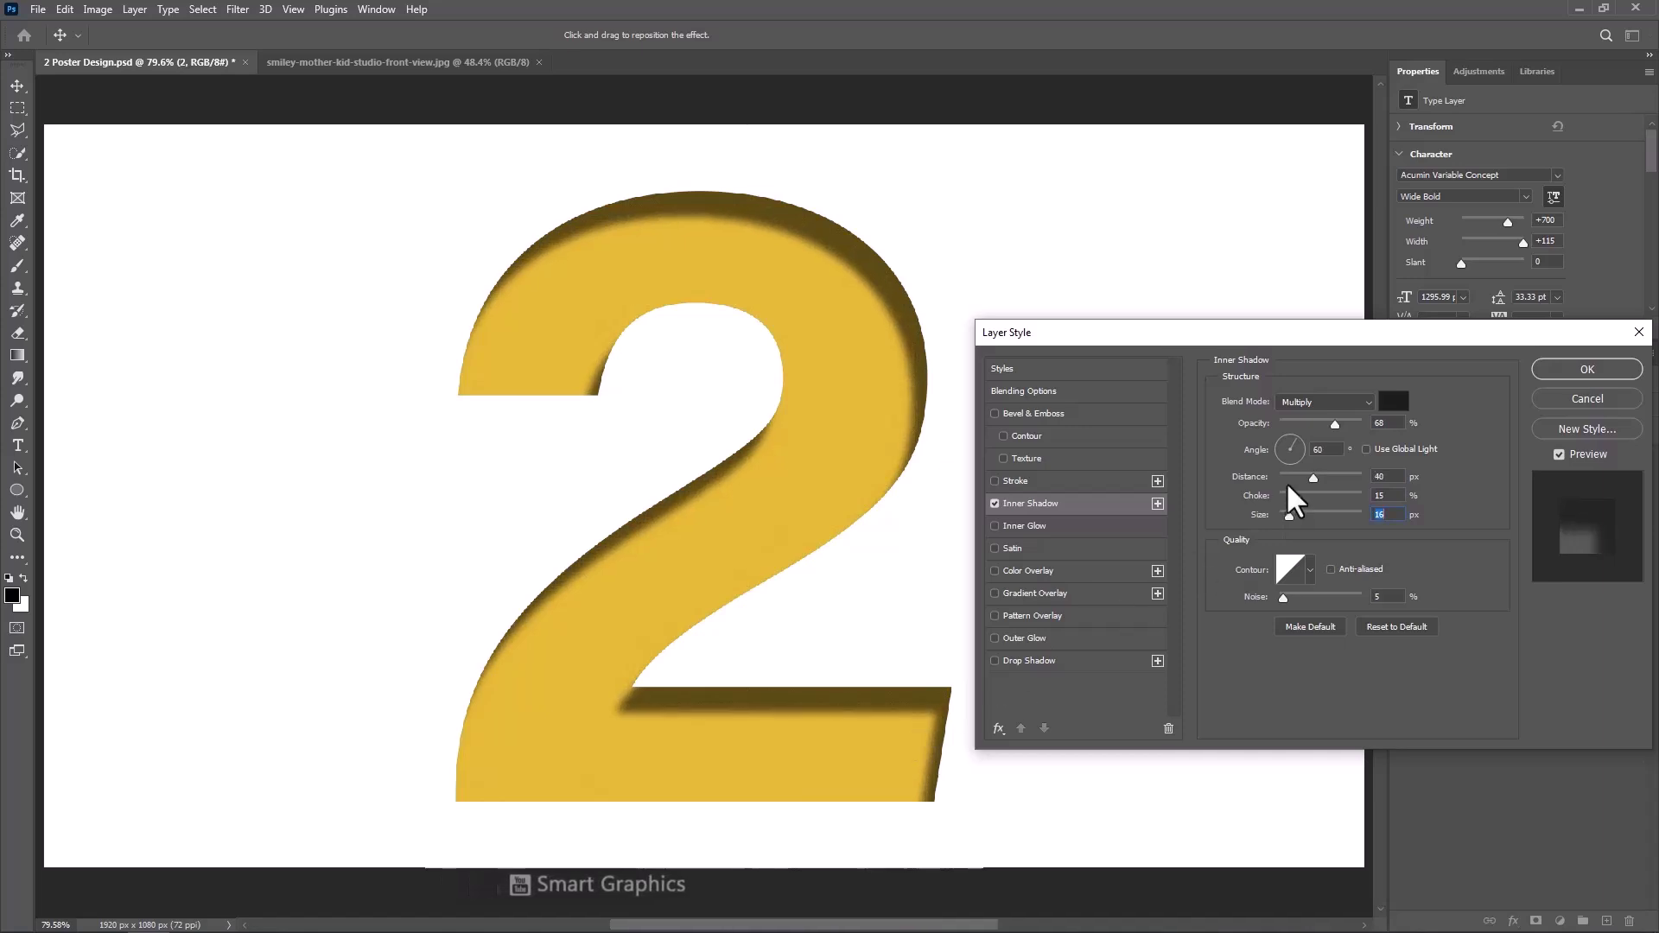
pyautogui.moveTo(1289, 516); pyautogui.dragTo(1288, 515)
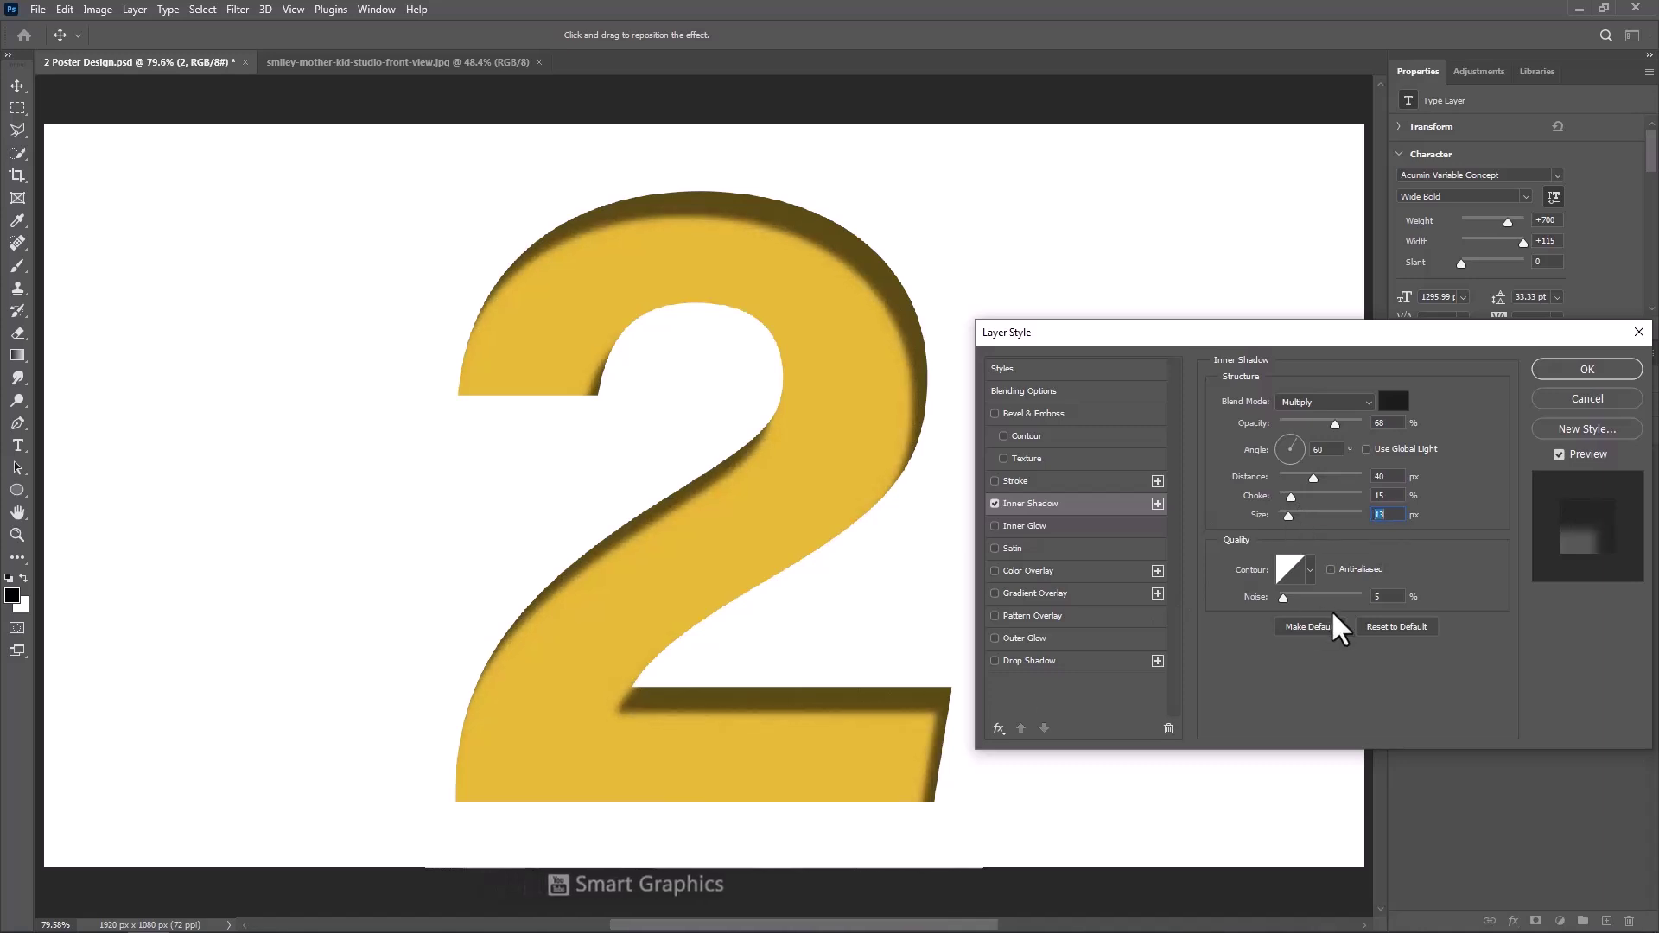
pyautogui.click(1371, 599)
pyautogui.click(1600, 372)
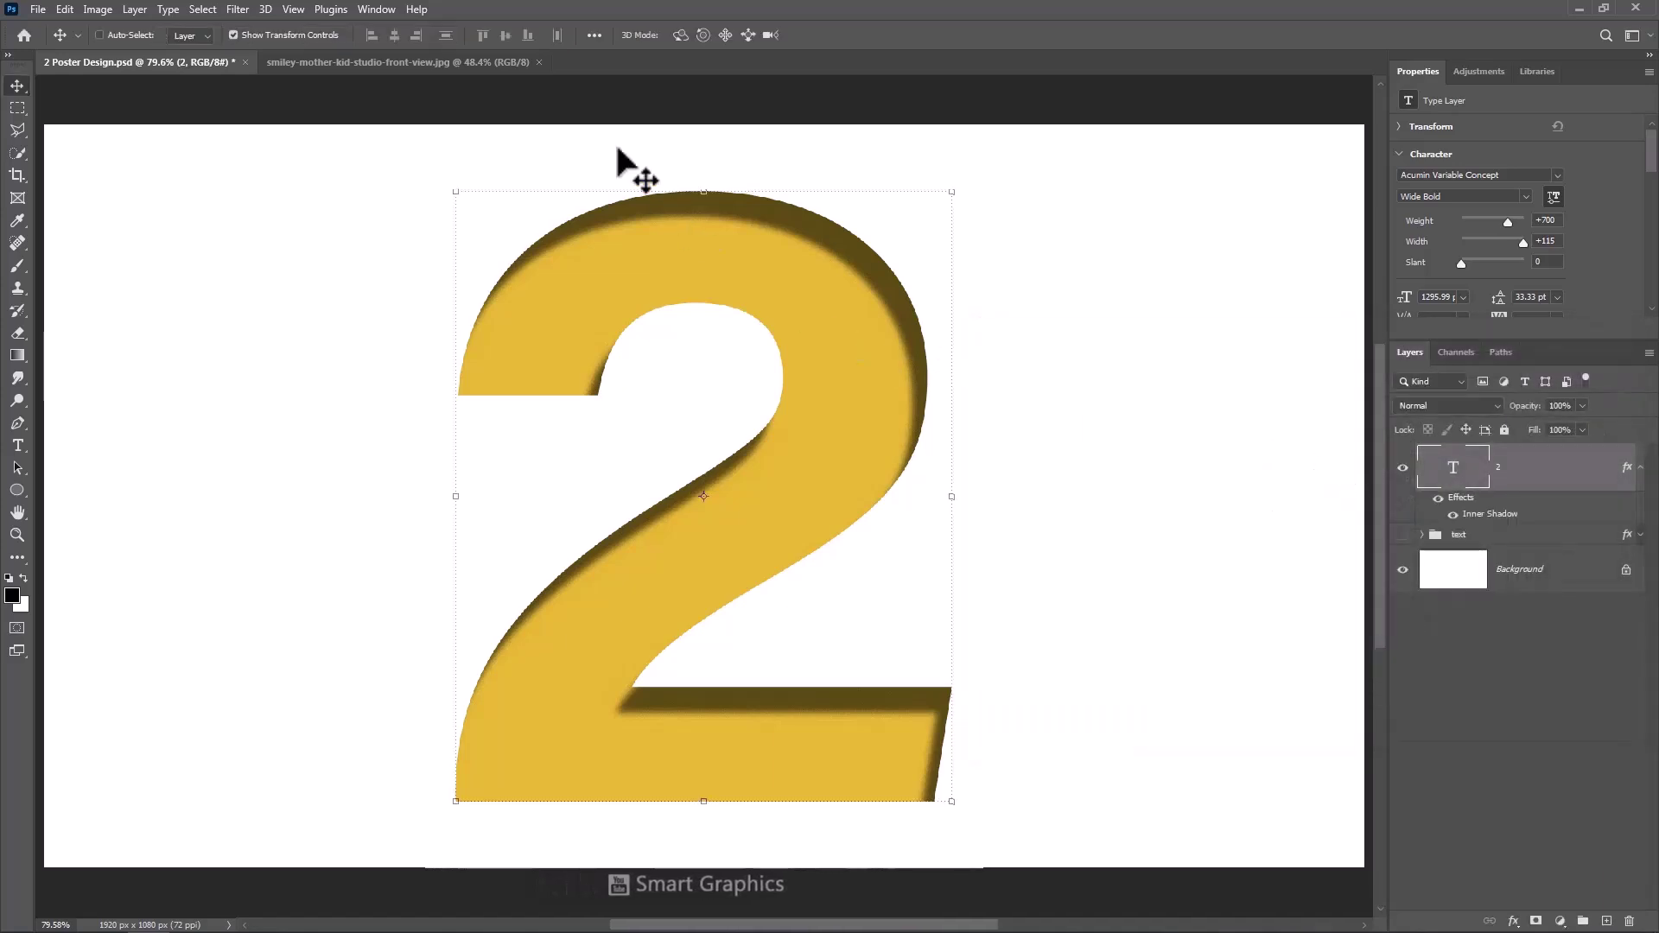
# - Bring the smiley-mother-kid-studio photo into the 2 Poster Design document and flip it horizontally
pyautogui.click(471, 60)
pyautogui.moveTo(709, 406); pyautogui.dragTo(716, 520)
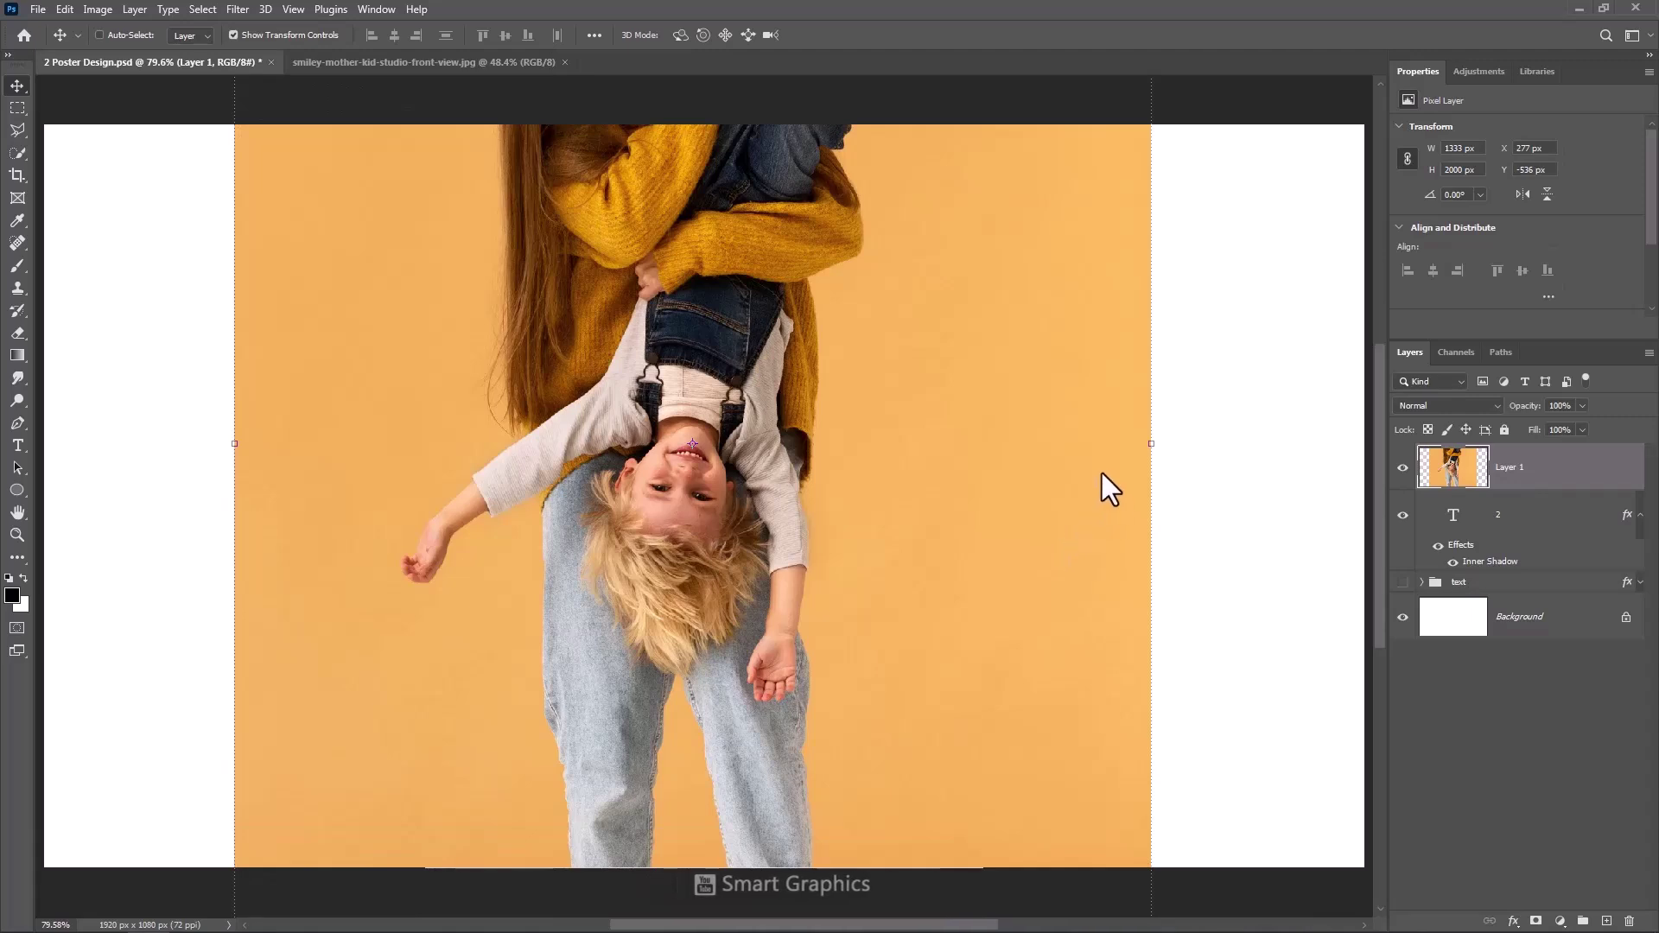
pyautogui.hotkey('ctrl', 't')
pyautogui.rightClick(1098, 442)
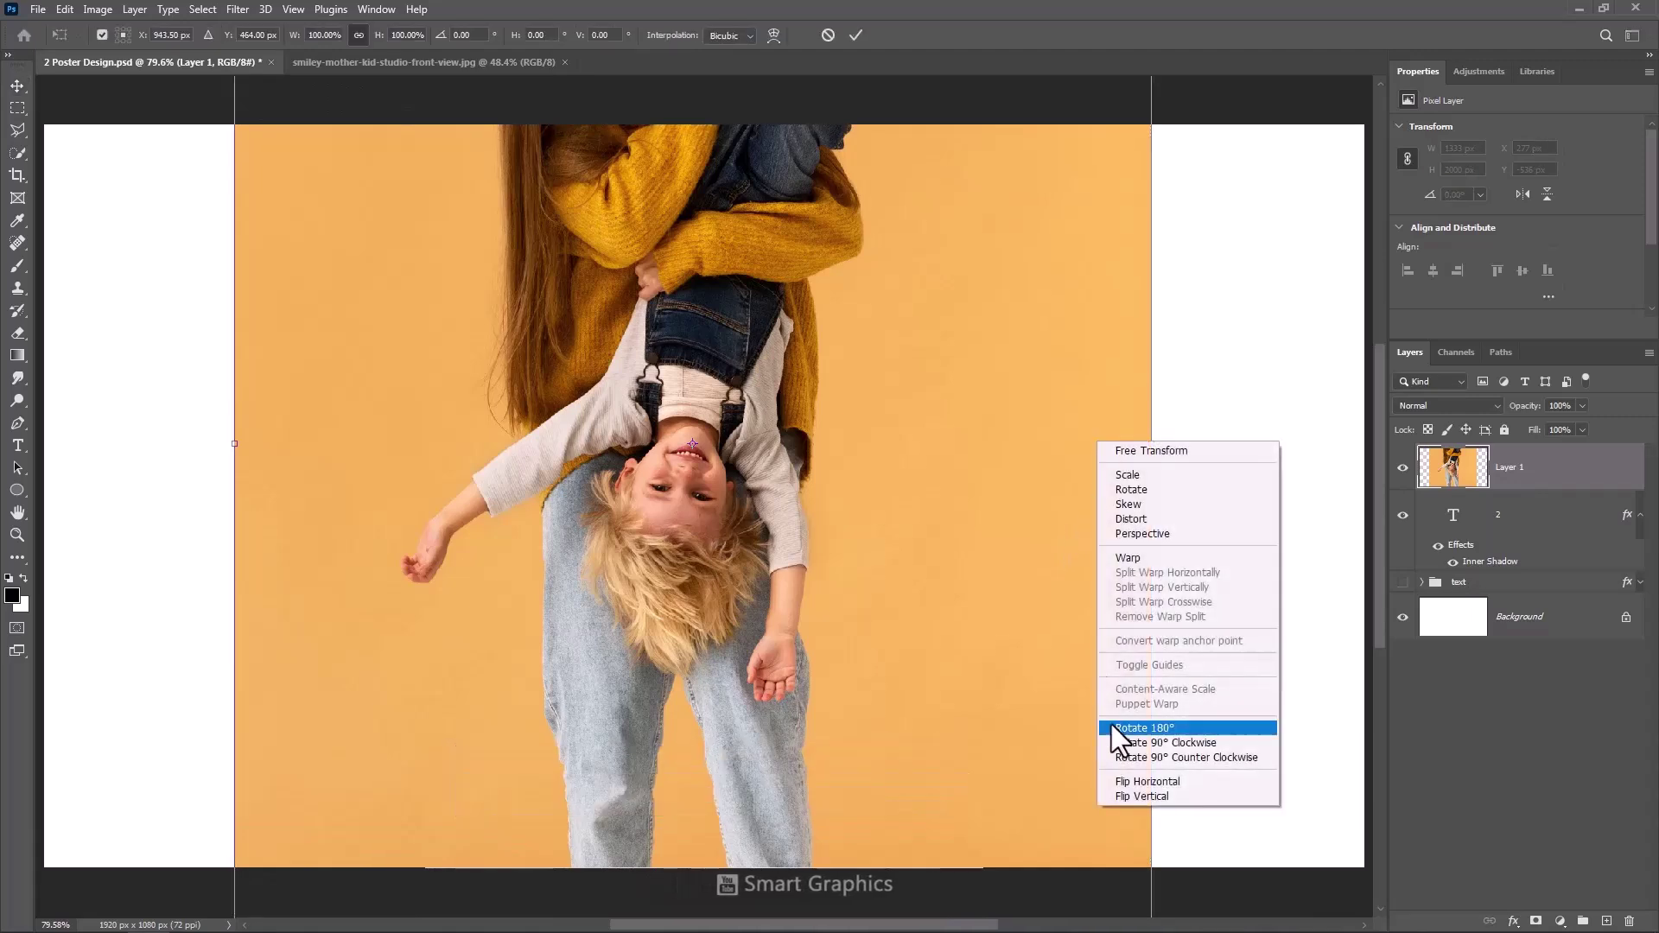
pyautogui.click(1130, 783)
# - Scale the photo to about 790 × 1185 px and position it over the numeral 2, with its opacity lowered to 61%
pyautogui.moveTo(1144, 446); pyautogui.dragTo(736, 446)
pyautogui.moveTo(693, 470); pyautogui.dragTo(930, 478)
pyautogui.moveTo(1528, 406); pyautogui.dragTo(1494, 409)
pyautogui.moveTo(881, 519); pyautogui.dragTo(873, 615)
pyautogui.moveTo(796, 446); pyautogui.dragTo(818, 498)
pyautogui.moveTo(736, 226); pyautogui.dragTo(737, 193)
pyautogui.moveTo(475, 587); pyautogui.dragTo(462, 587)
pyautogui.moveTo(653, 654); pyautogui.dragTo(652, 667)
pyautogui.click(858, 36)
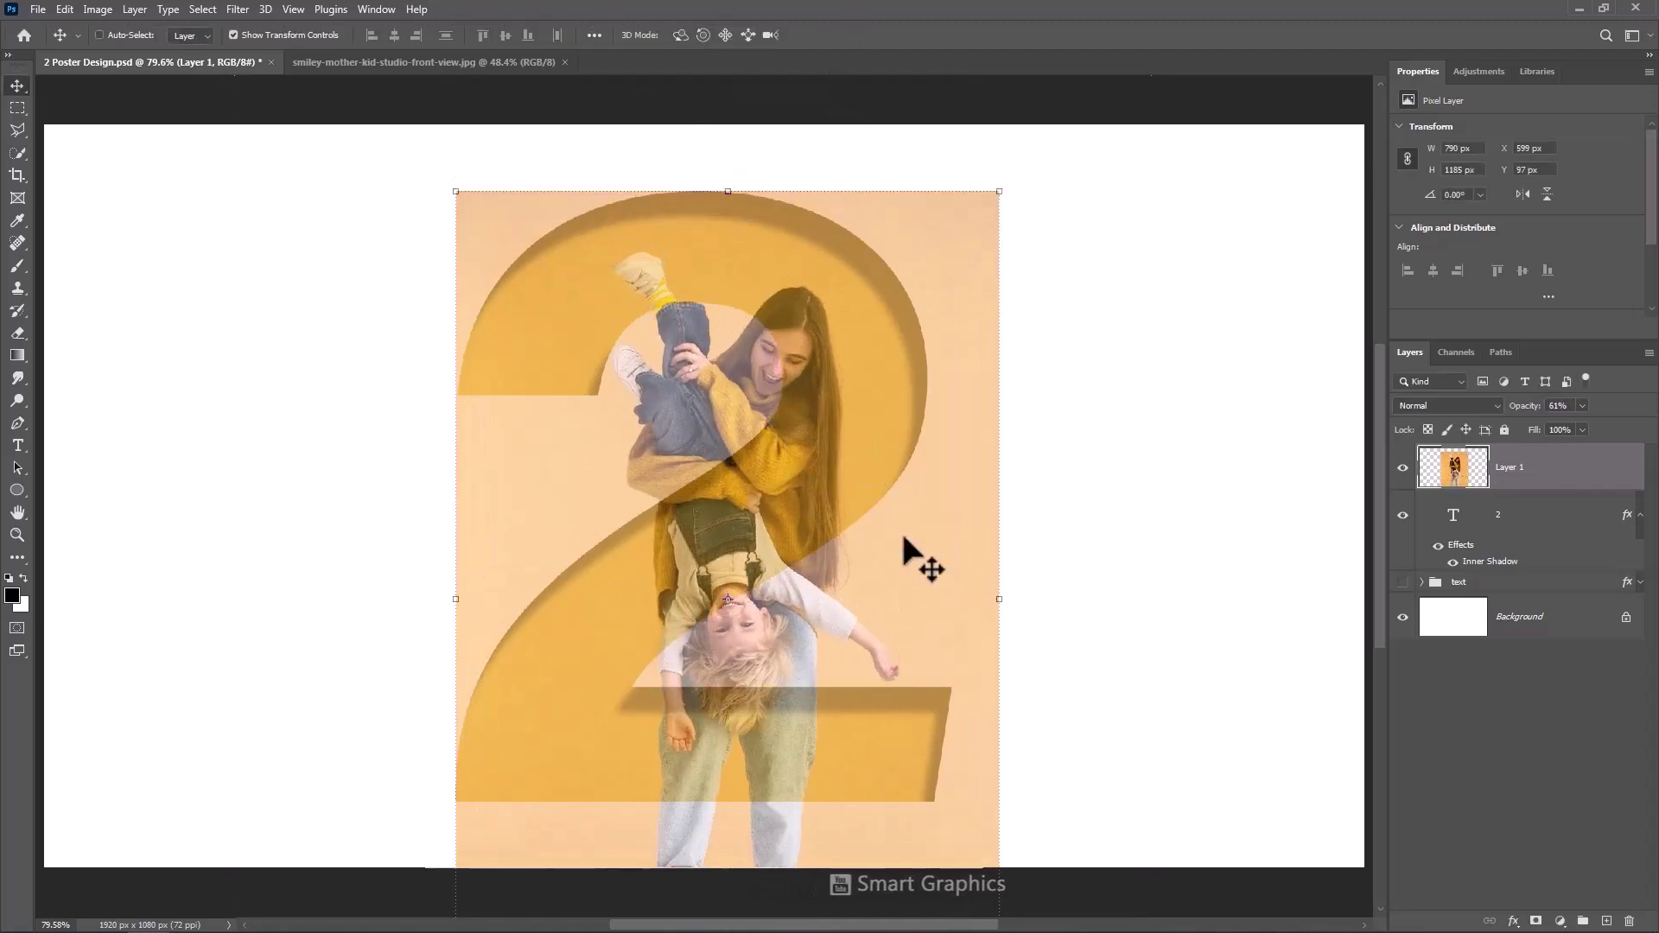
# - Restore the photo layer's opacity to 100% and clip the photo to the numeral 2 layer
pyautogui.moveTo(1513, 415); pyautogui.dragTo(1578, 425)
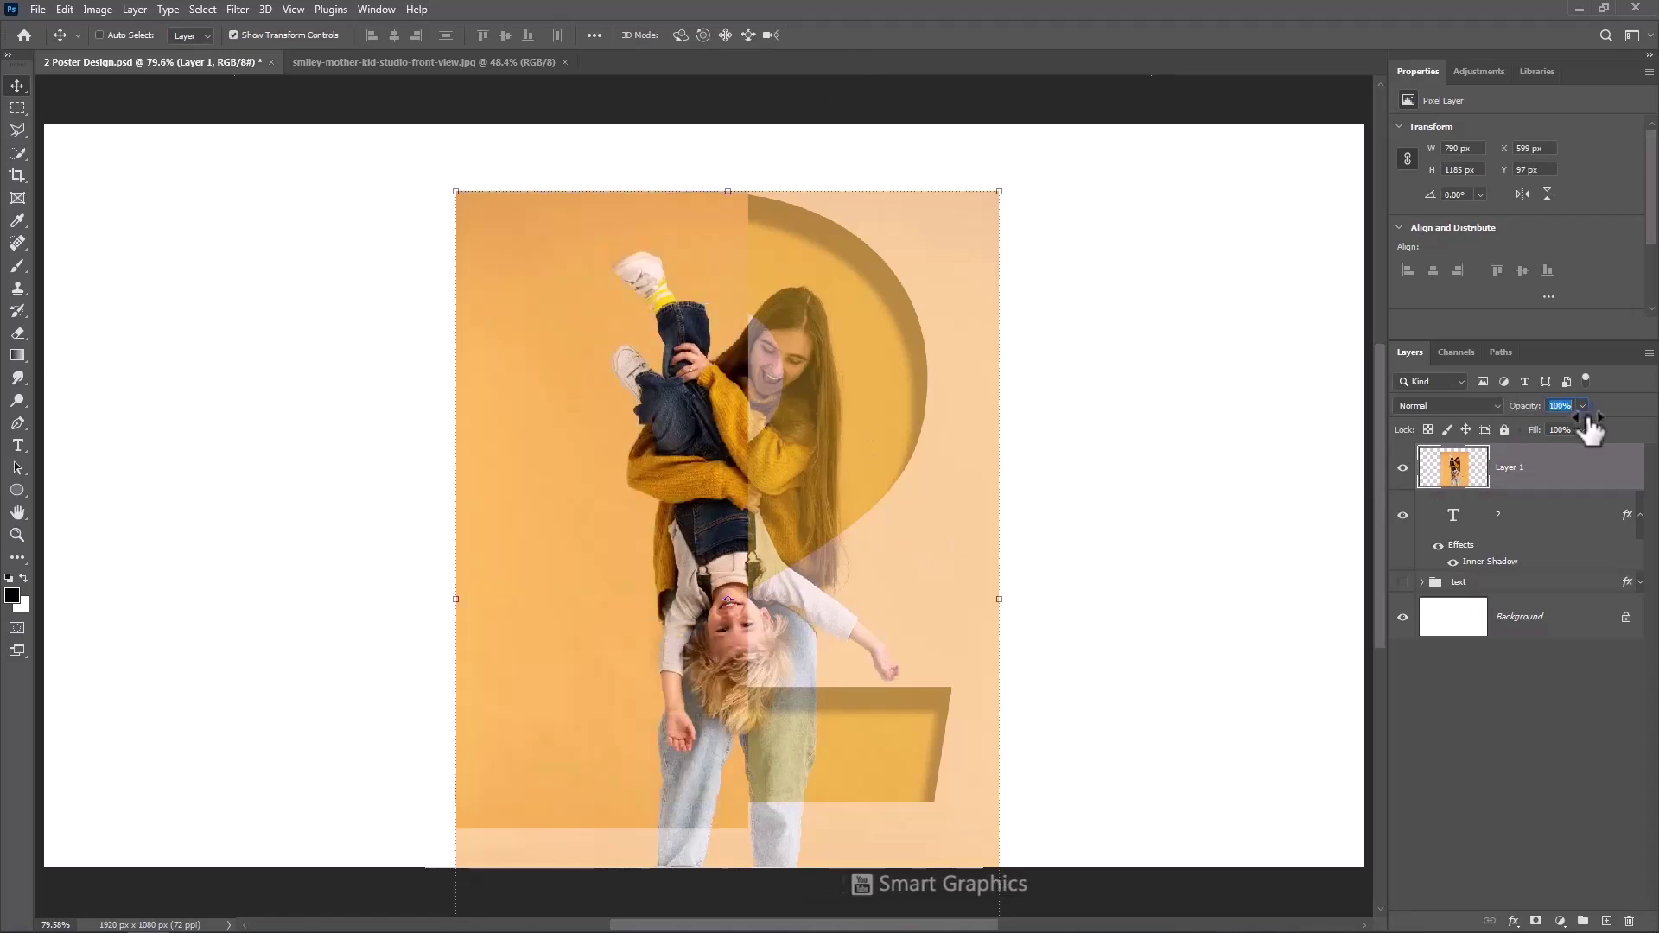
pyautogui.rightClick(1556, 481)
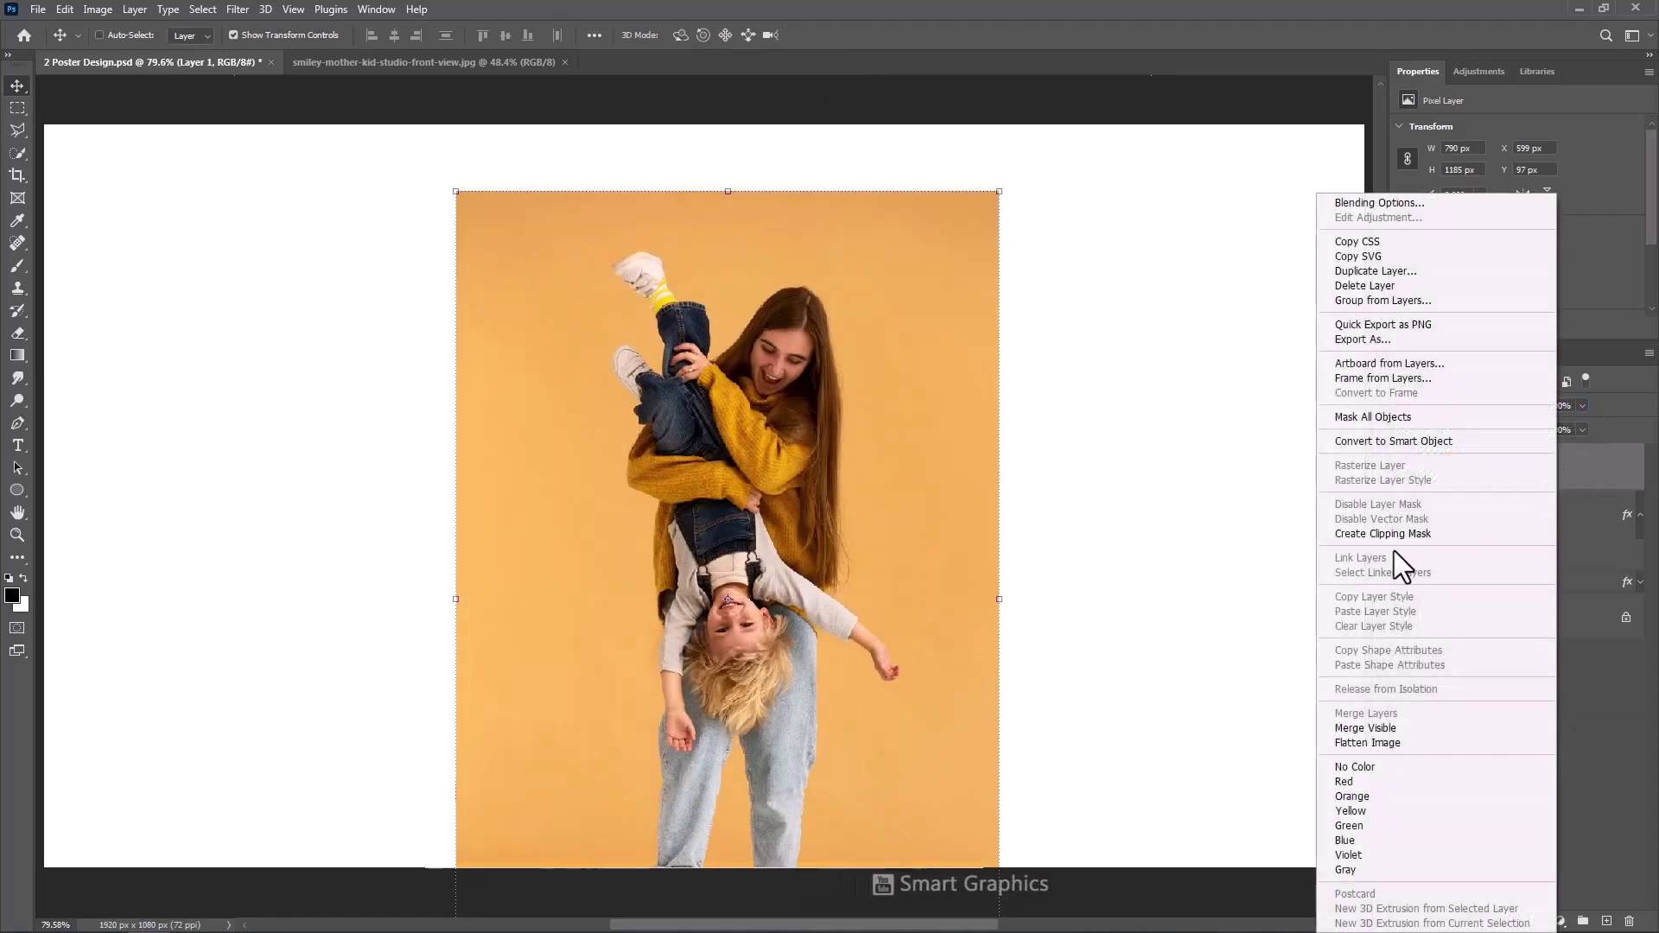
pyautogui.click(1364, 534)
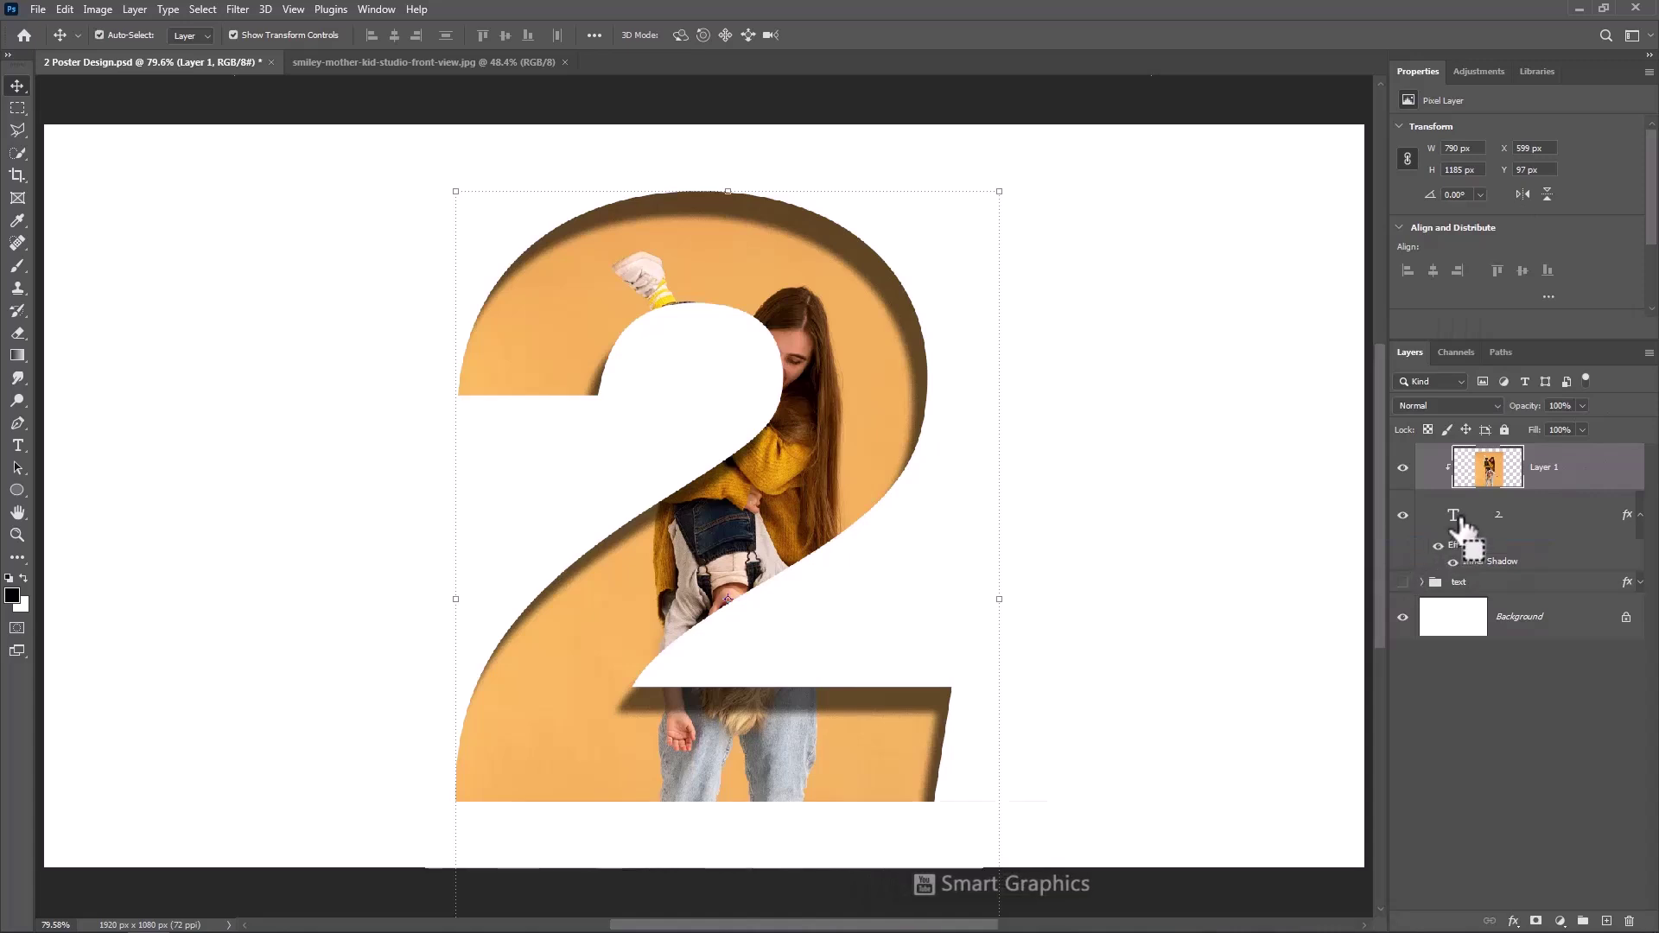
# - Duplicate the clipped photo layer and lower the copy's opacity to 86%
pyautogui.hotkey('ctrl', 'j')
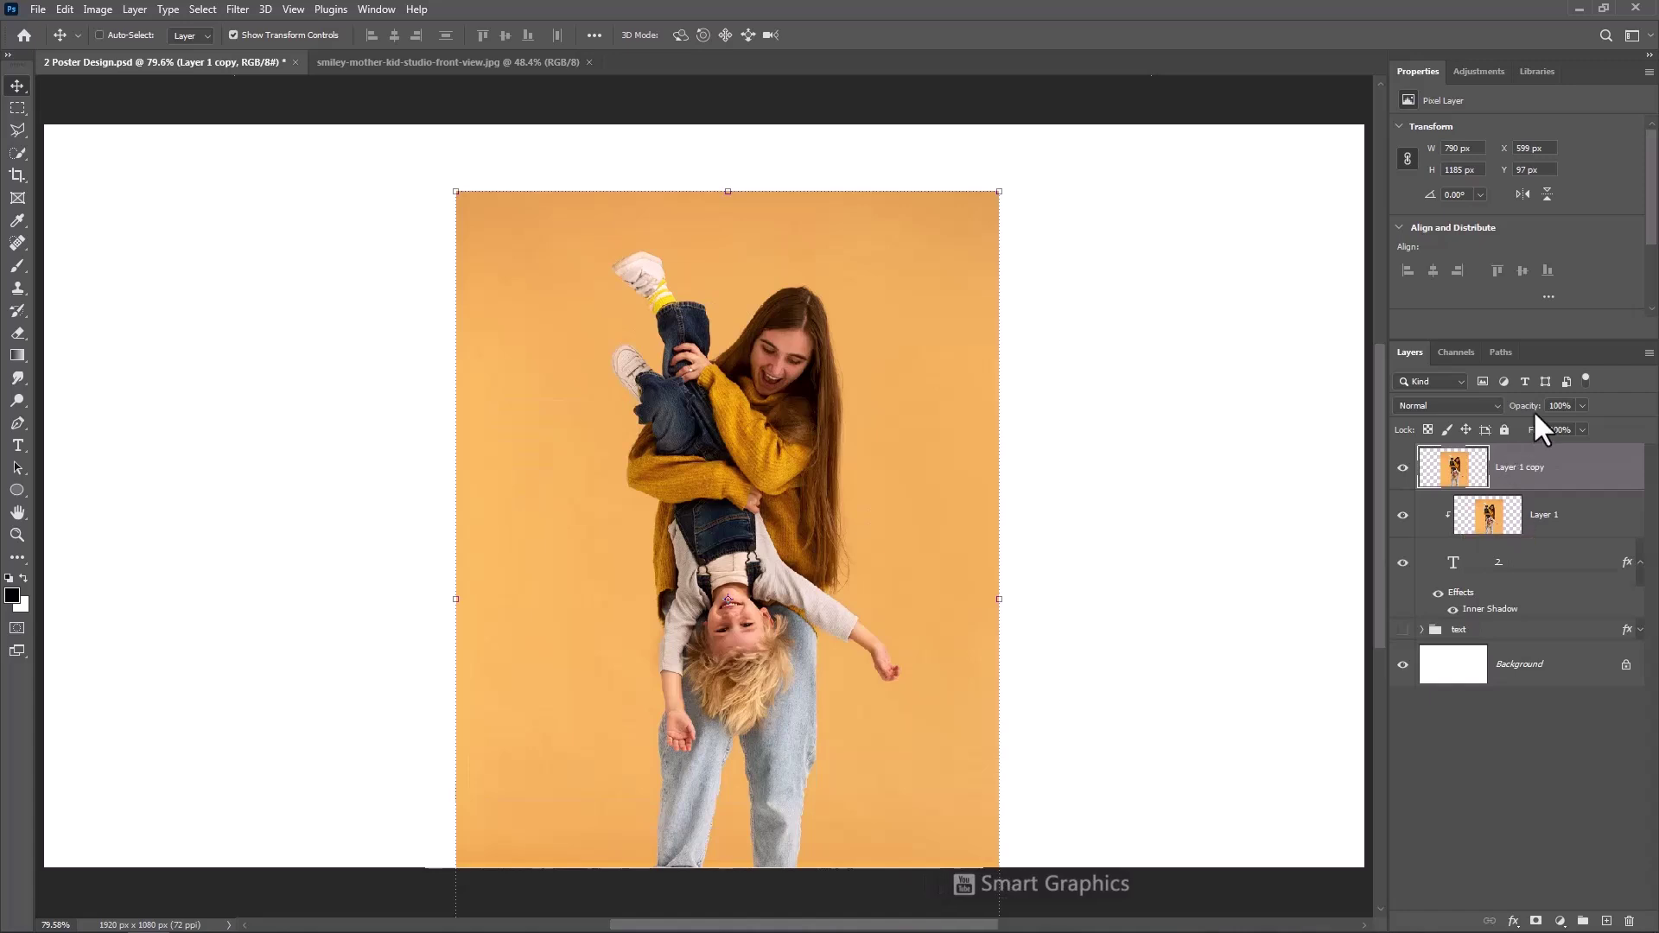
pyautogui.moveTo(1536, 417); pyautogui.dragTo(1527, 417)
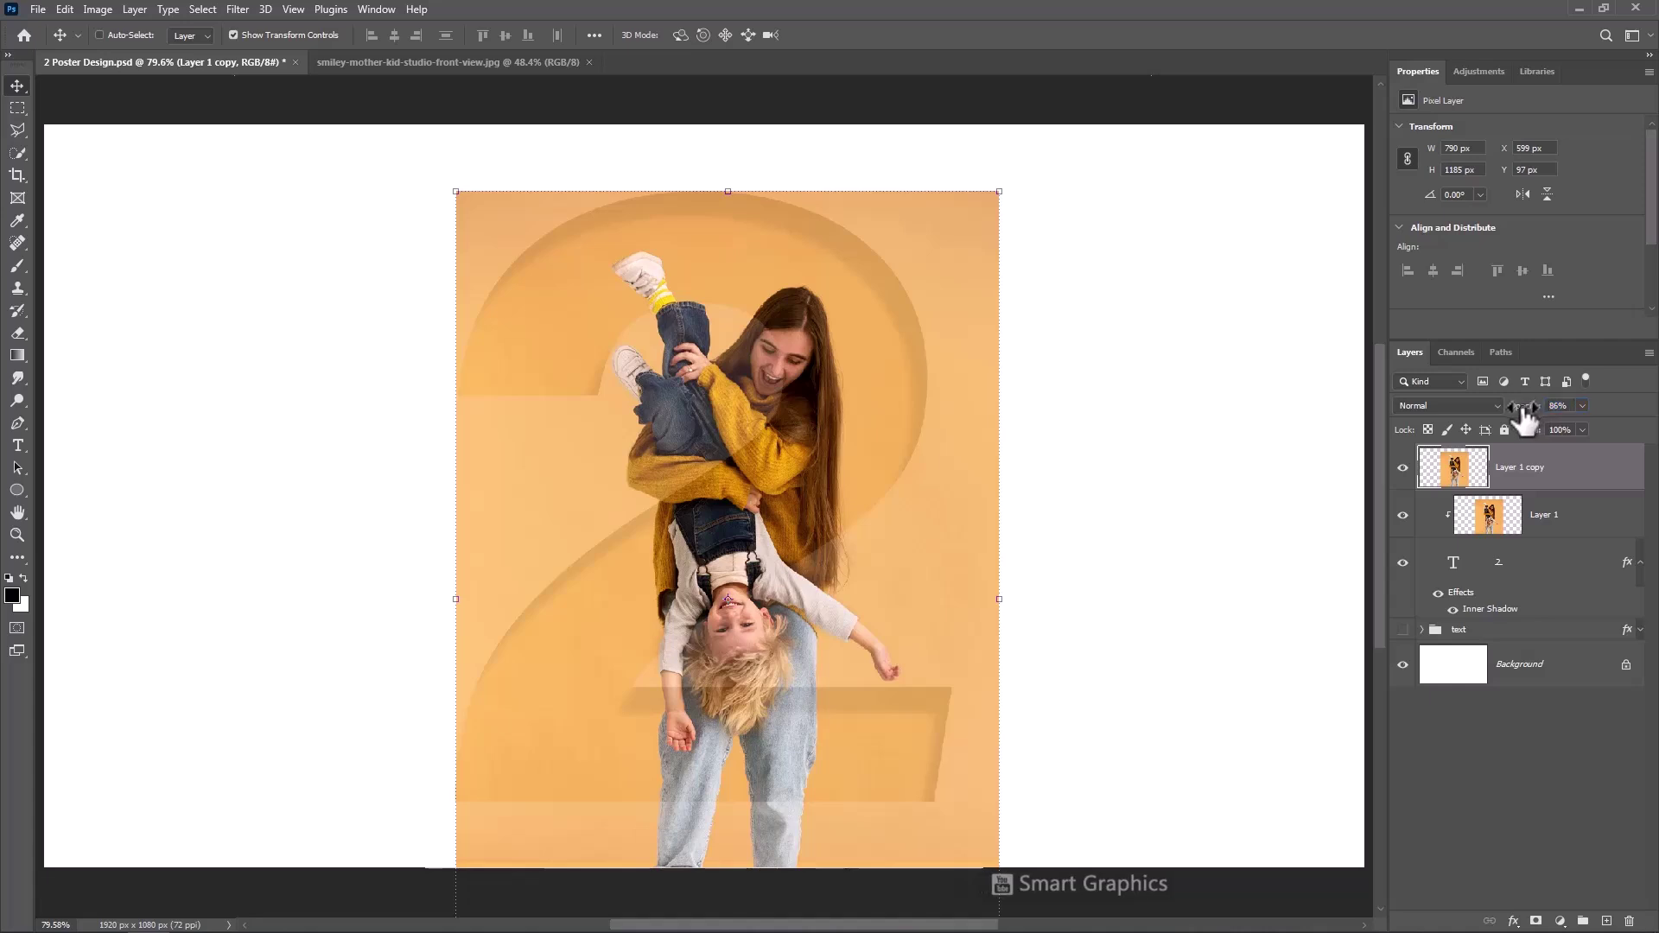
pyautogui.scroll(5, 730, 683)
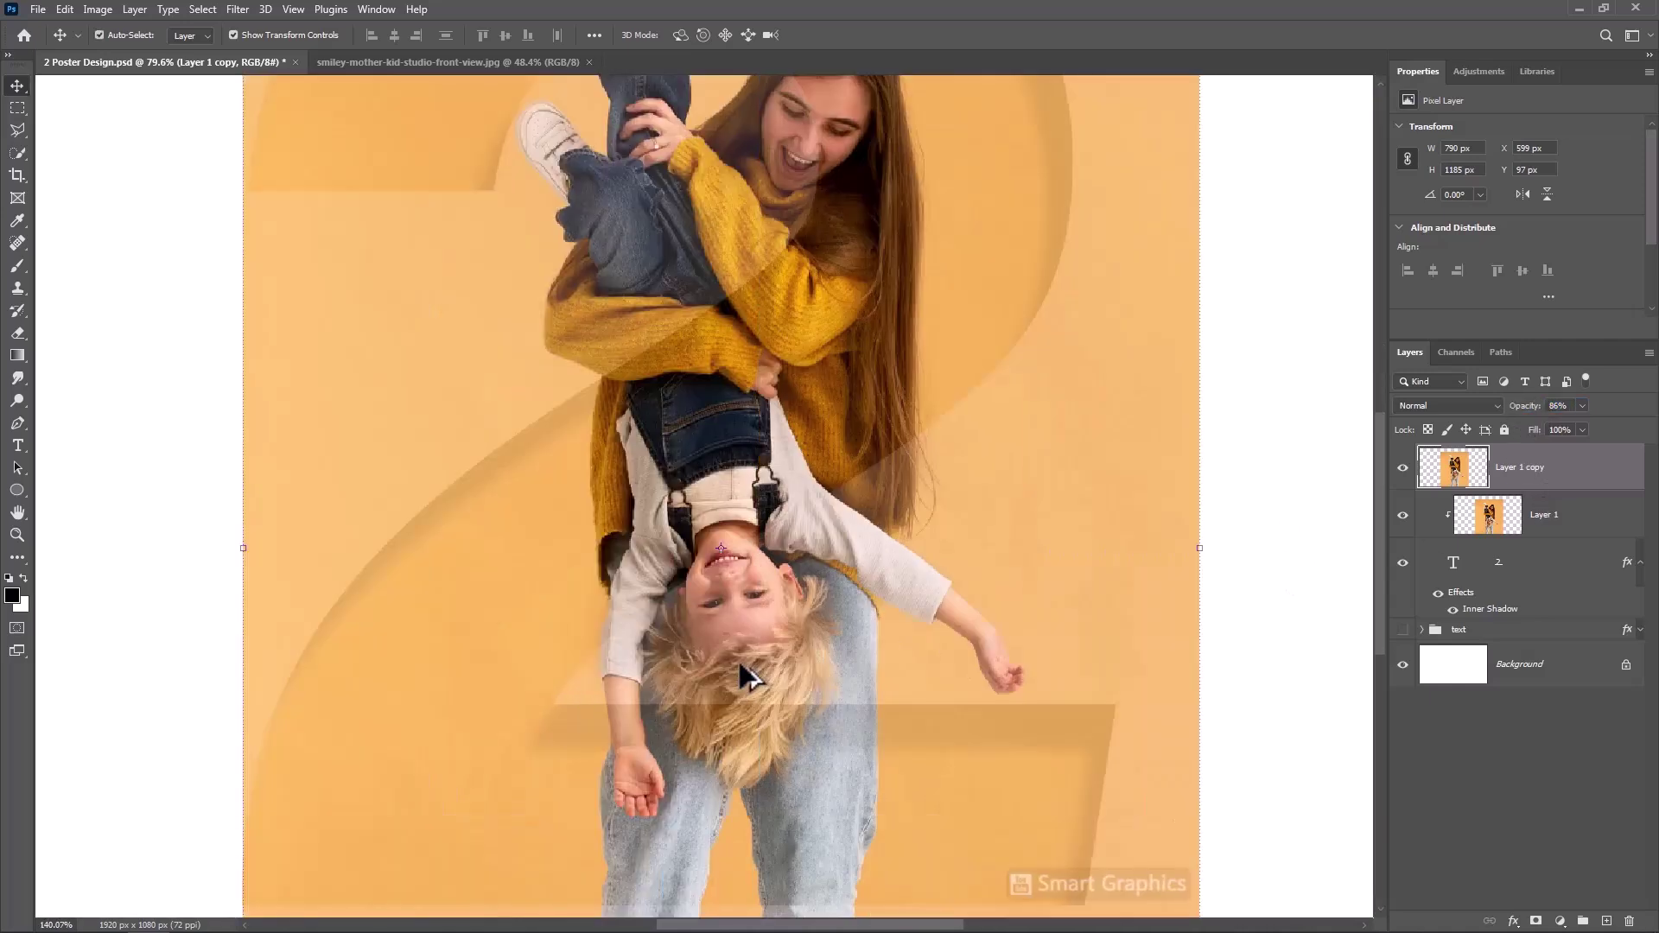
pyautogui.scroll(3, 806, 618)
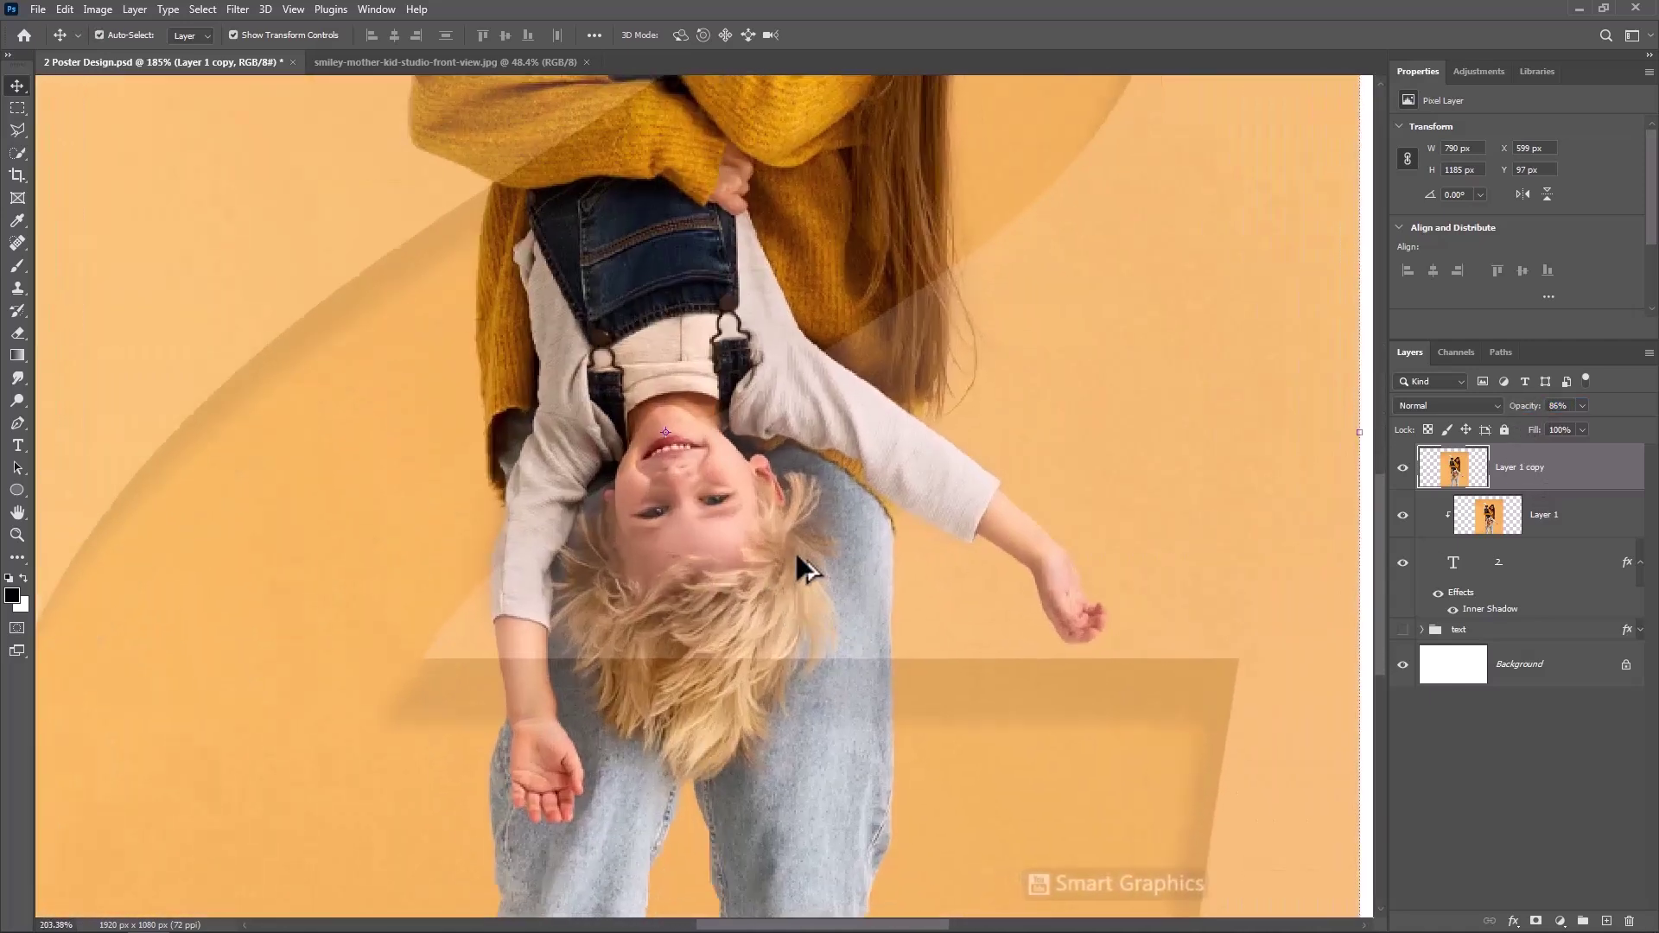
# - Trace a closed Pen tool path around the kid's head, shoulders and arms, keeping the outstretched hand inside
pyautogui.click(17, 424)
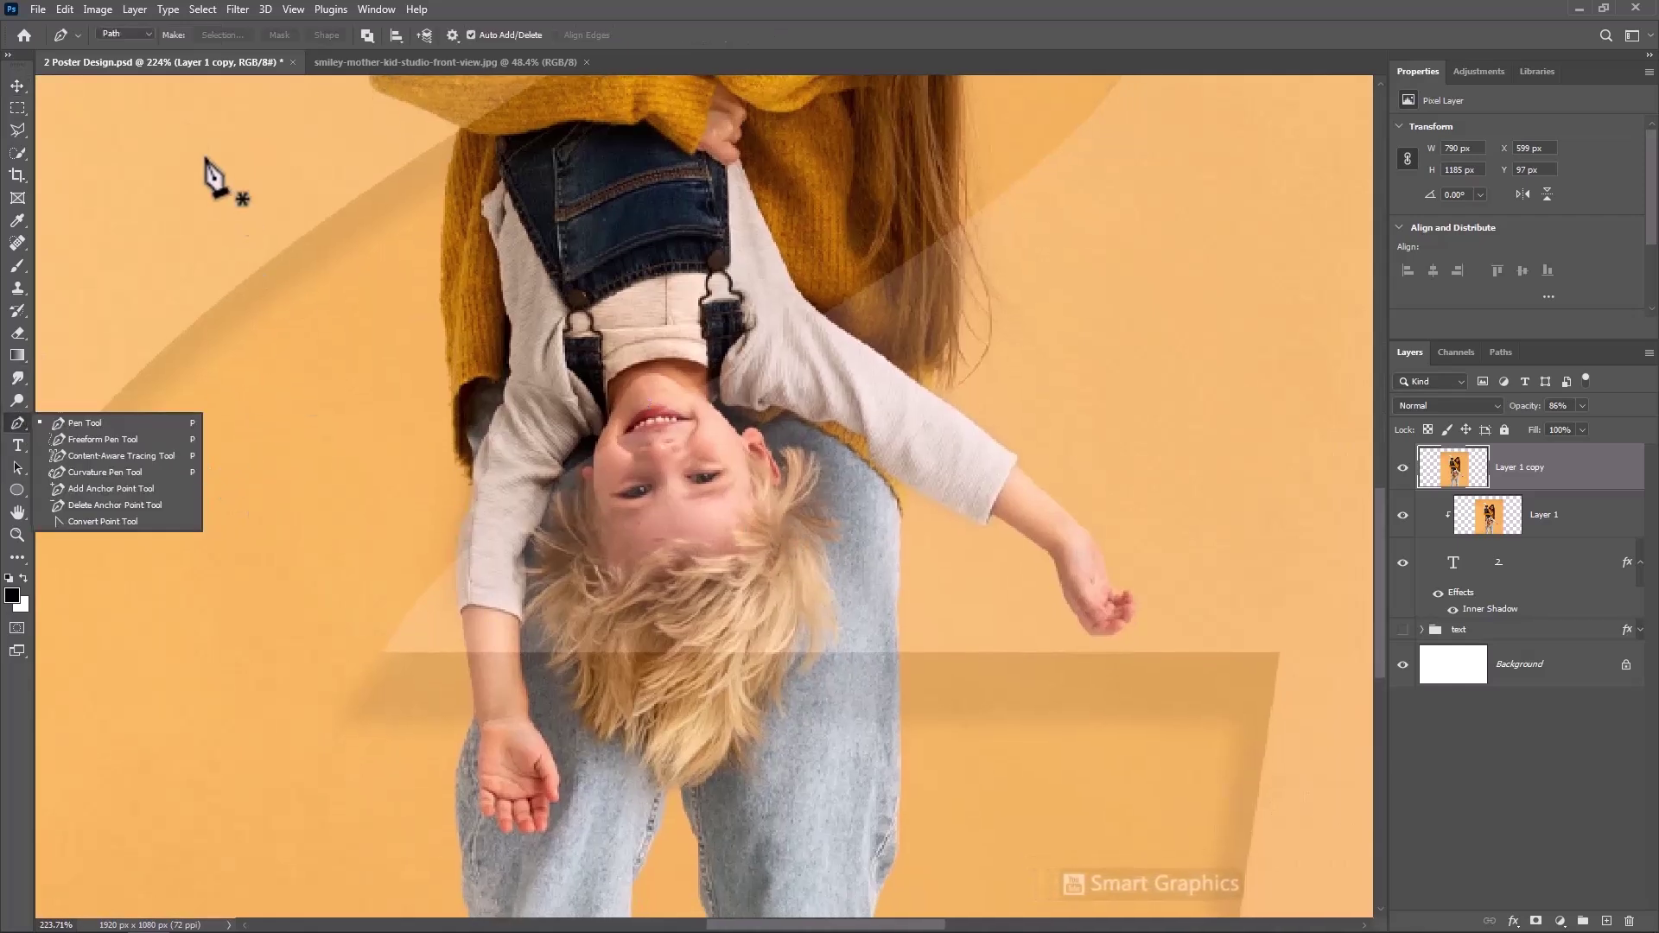
pyautogui.click(145, 34)
pyautogui.click(115, 64)
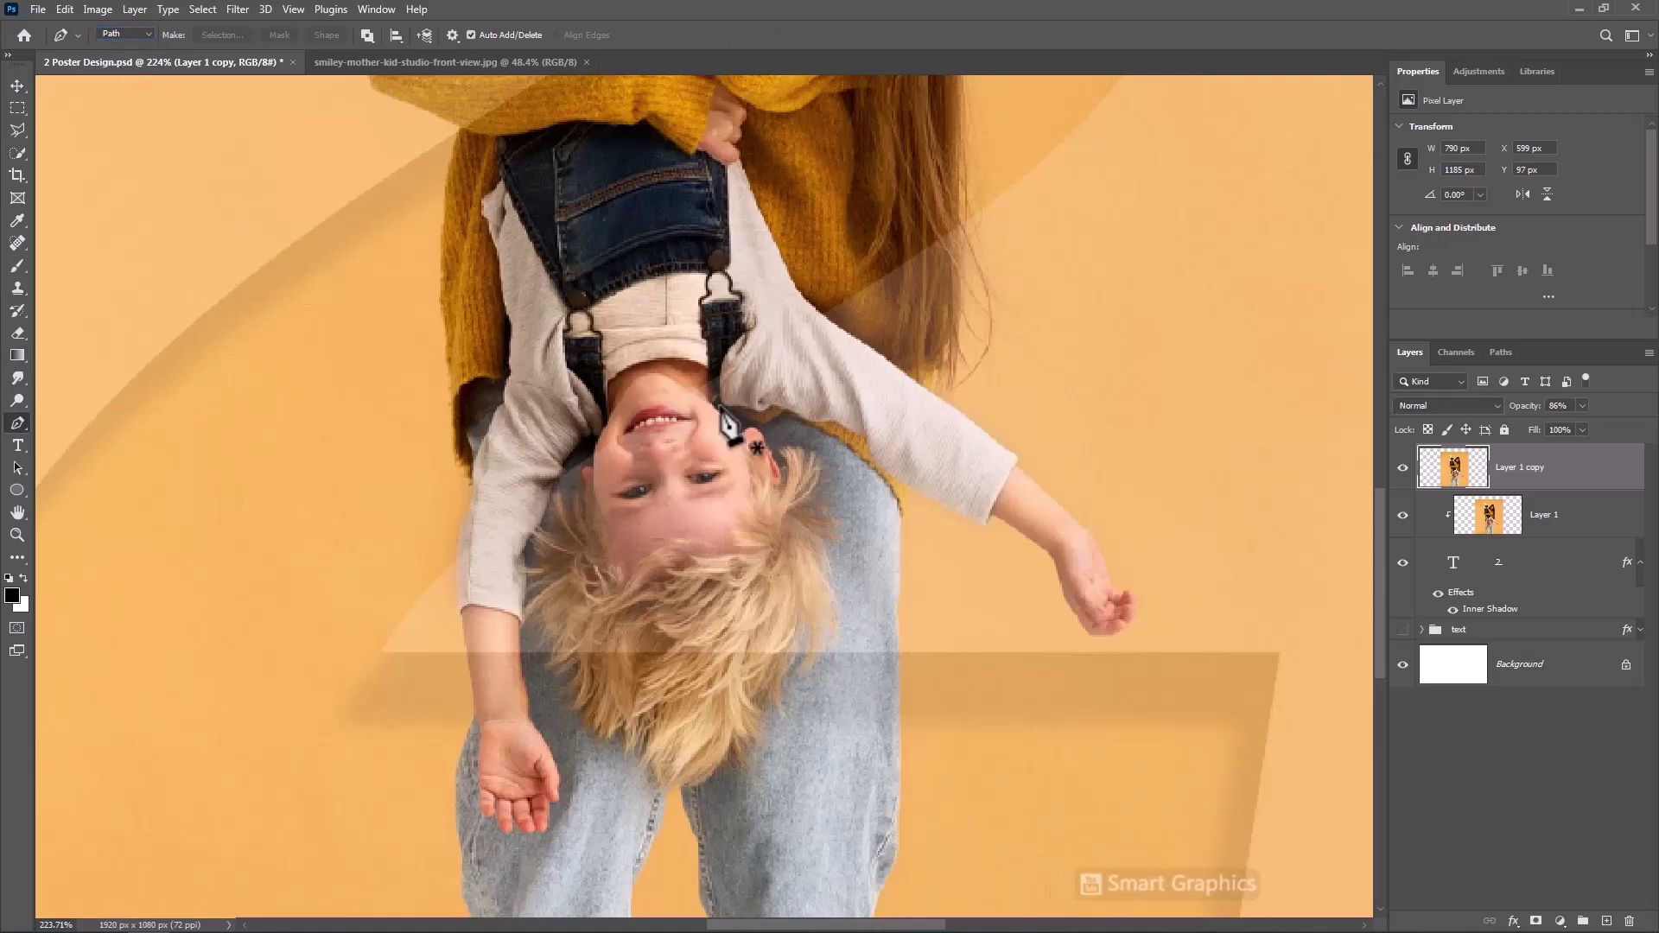
pyautogui.click(474, 489)
pyautogui.click(462, 617)
pyautogui.click(476, 712)
pyautogui.click(528, 704)
pyautogui.click(520, 654)
pyautogui.click(520, 621)
pyautogui.click(530, 651)
pyautogui.click(546, 689)
pyautogui.click(574, 725)
pyautogui.click(608, 749)
pyautogui.click(643, 775)
pyautogui.click(675, 795)
pyautogui.click(915, 487)
pyautogui.click(982, 523)
pyautogui.click(1074, 611)
pyautogui.click(1118, 630)
pyautogui.click(1092, 536)
pyautogui.click(1016, 460)
pyautogui.click(919, 389)
pyautogui.click(812, 307)
pyautogui.click(732, 281)
pyautogui.click(553, 301)
pyautogui.click(489, 398)
pyautogui.click(474, 489)
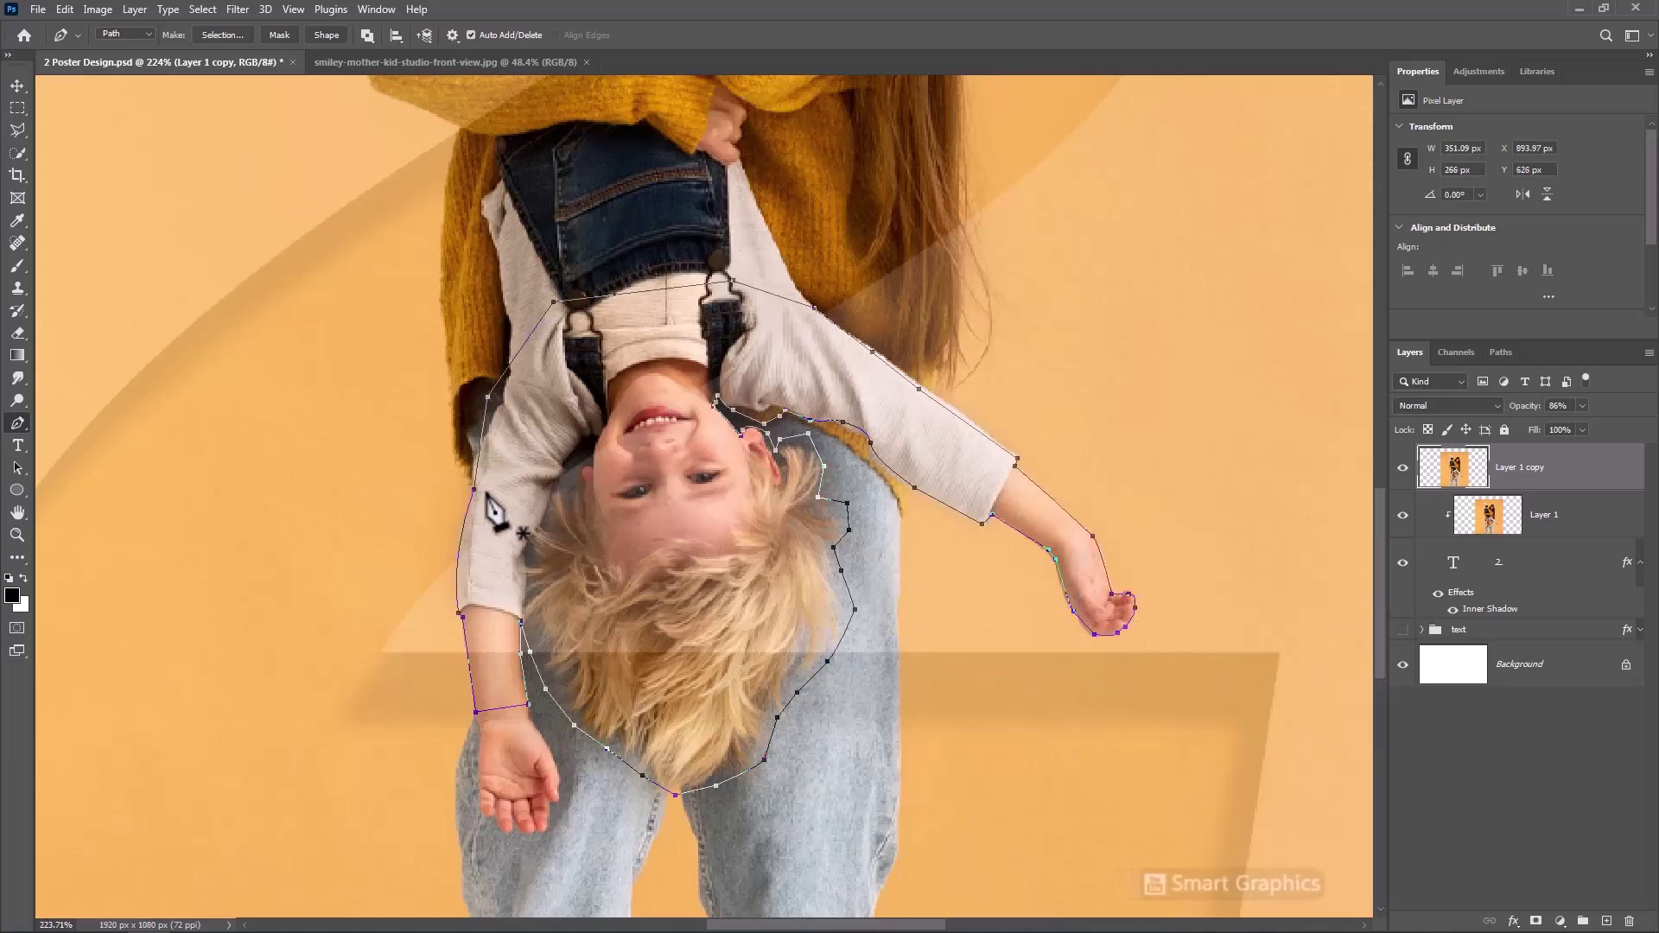
# - Convert the path to a selection and use it to mask the photo copy, with the layer's opacity back at 100%
pyautogui.rightClick(585, 400)
pyautogui.click(603, 474)
pyautogui.click(1137, 306)
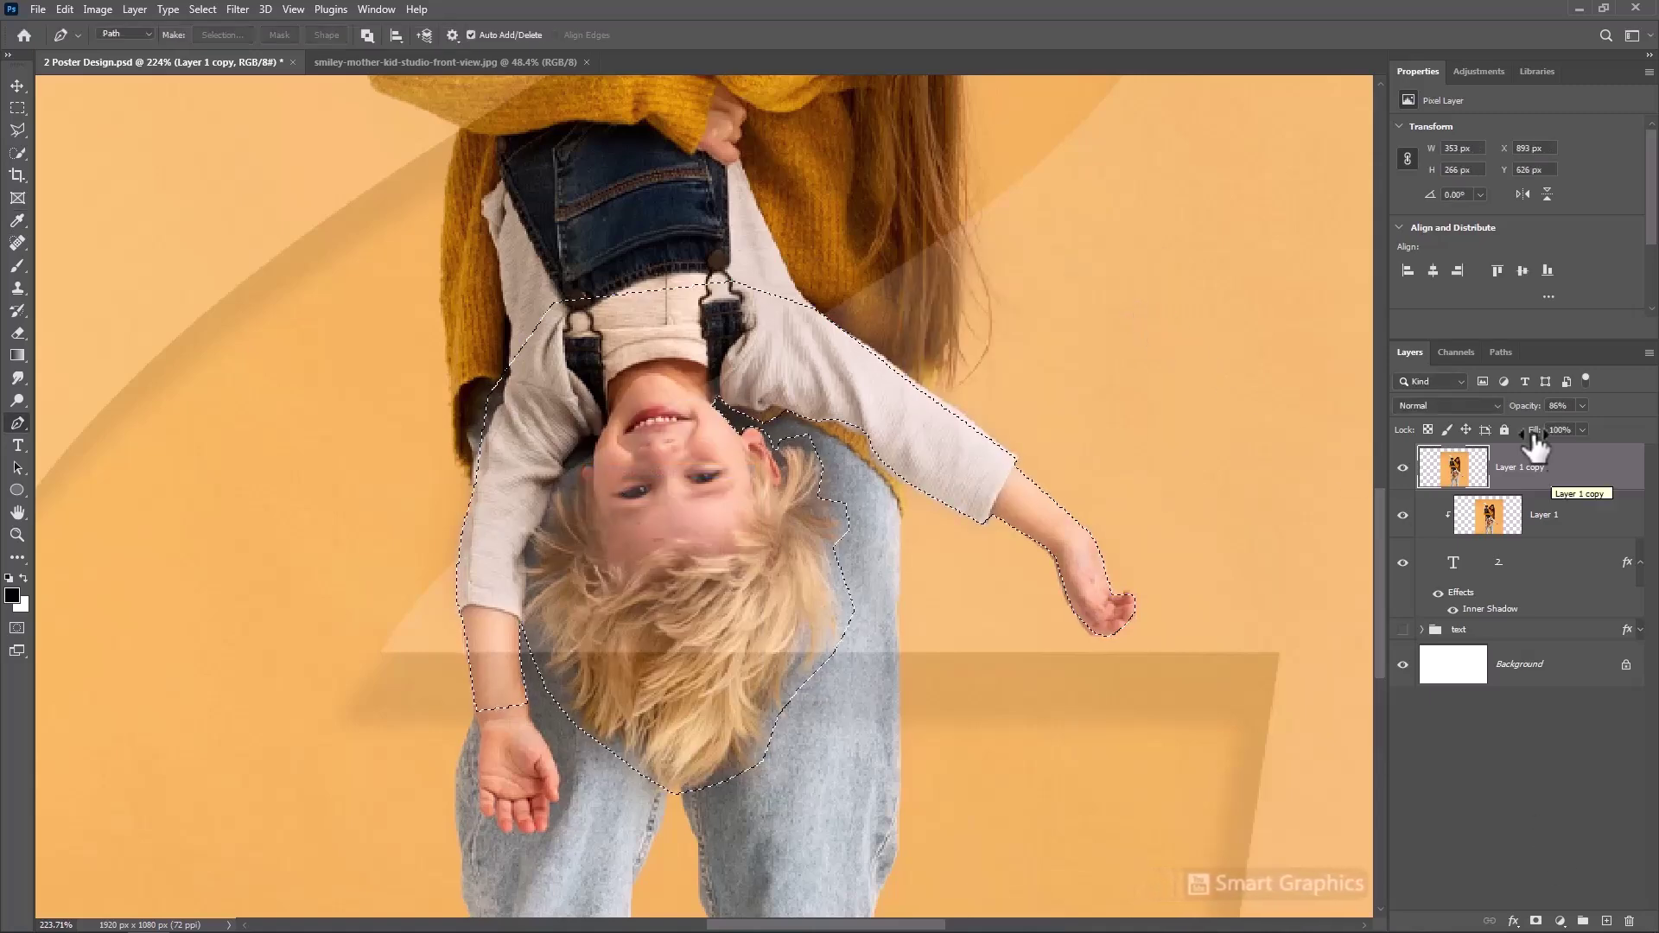
pyautogui.moveTo(1523, 408); pyautogui.dragTo(1622, 419)
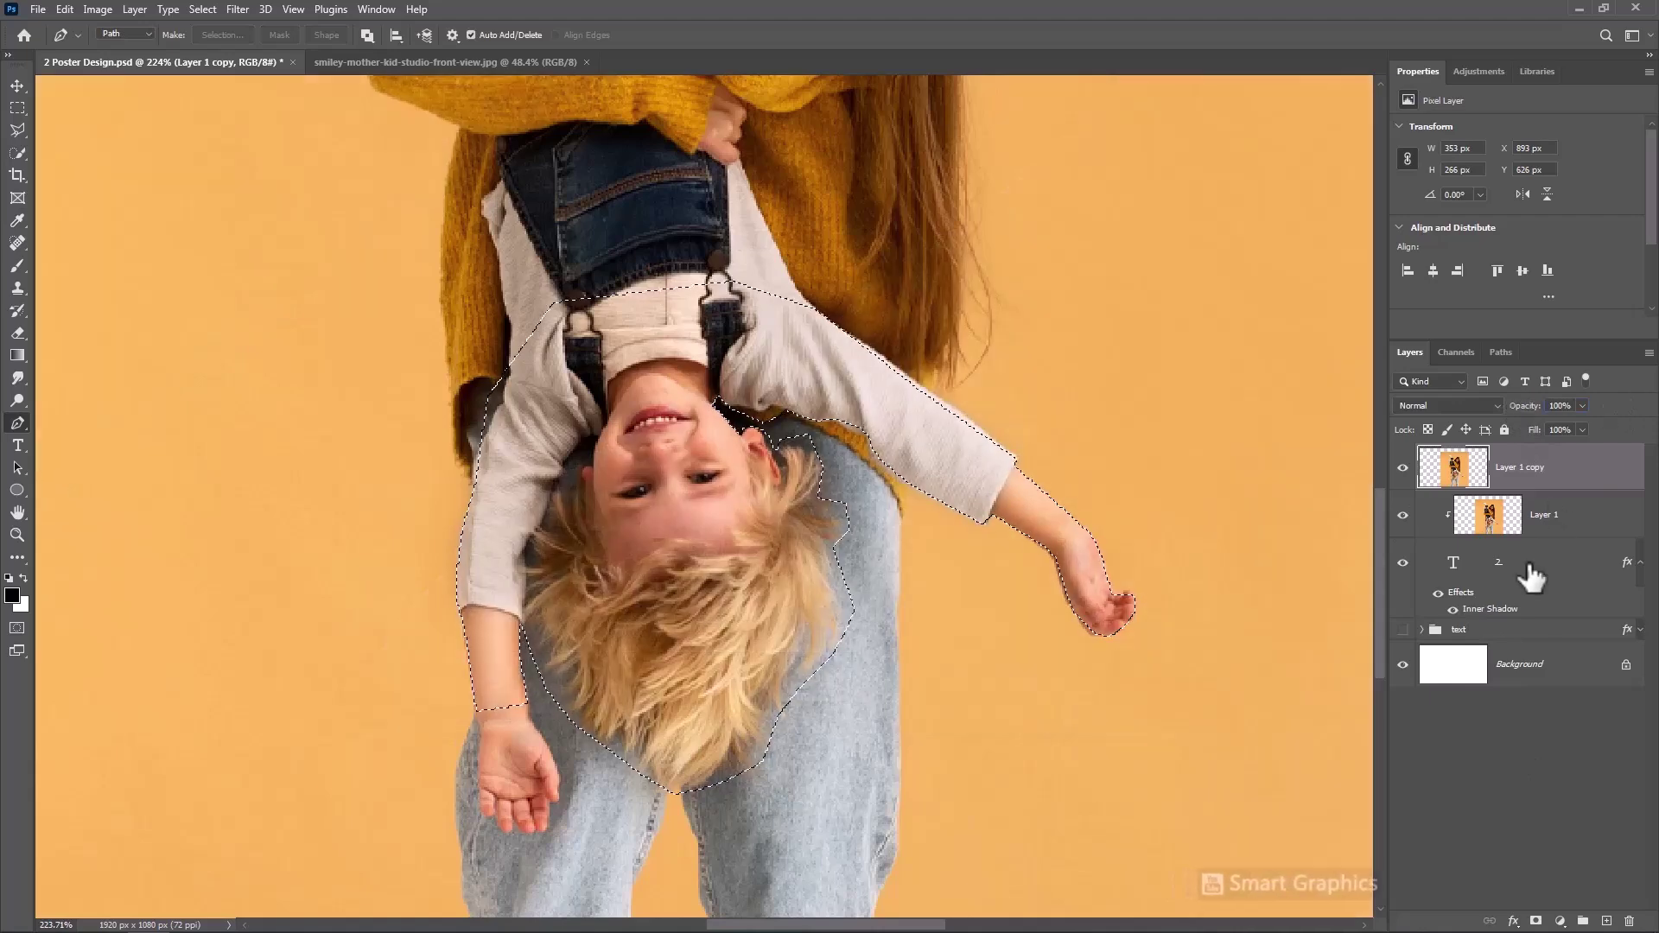
pyautogui.click(1536, 922)
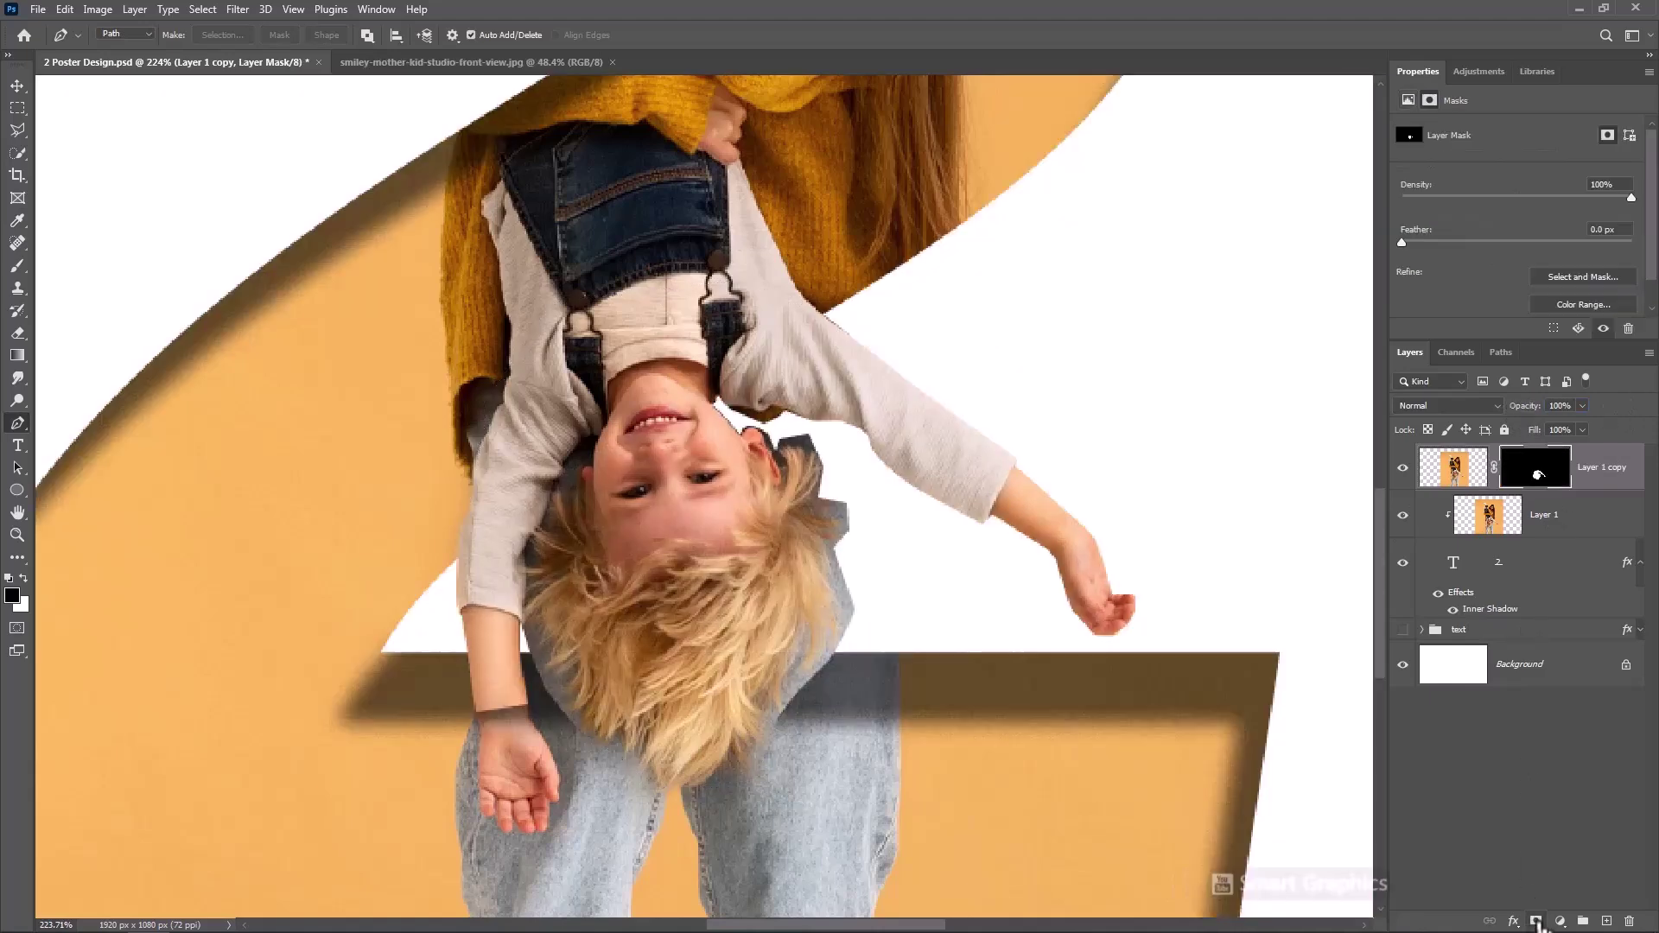
# - Refine the layer mask's edge around the kid's hair with the Refine Edge Brush in Select and Mask
pyautogui.rightClick(1539, 472)
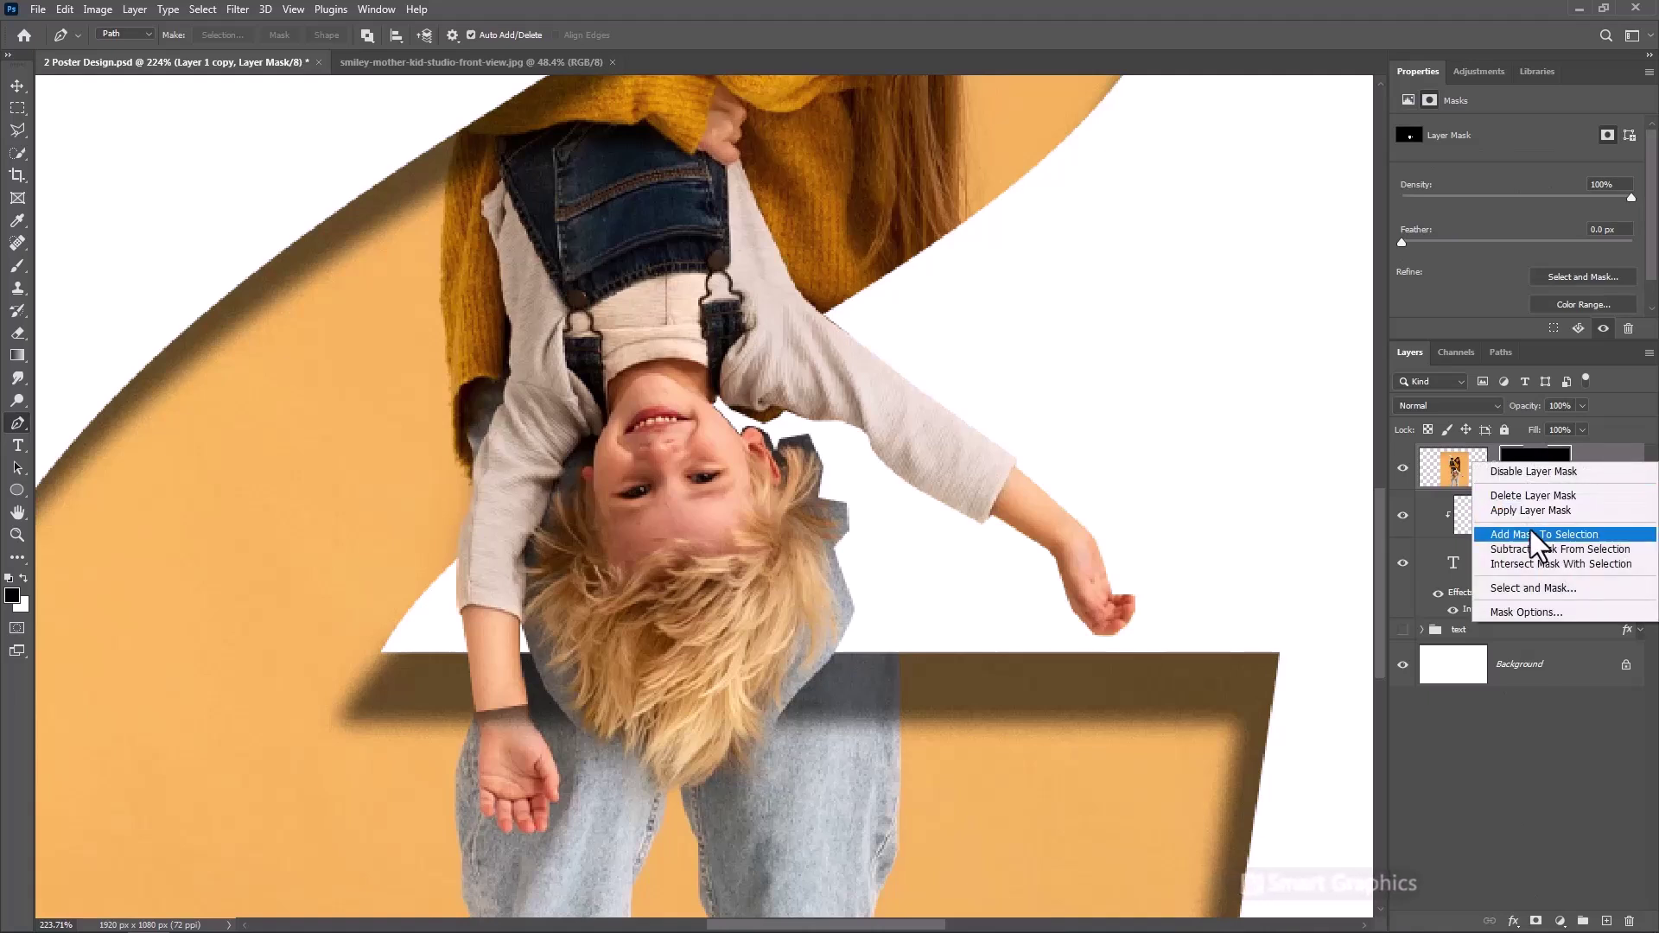
pyautogui.click(1532, 591)
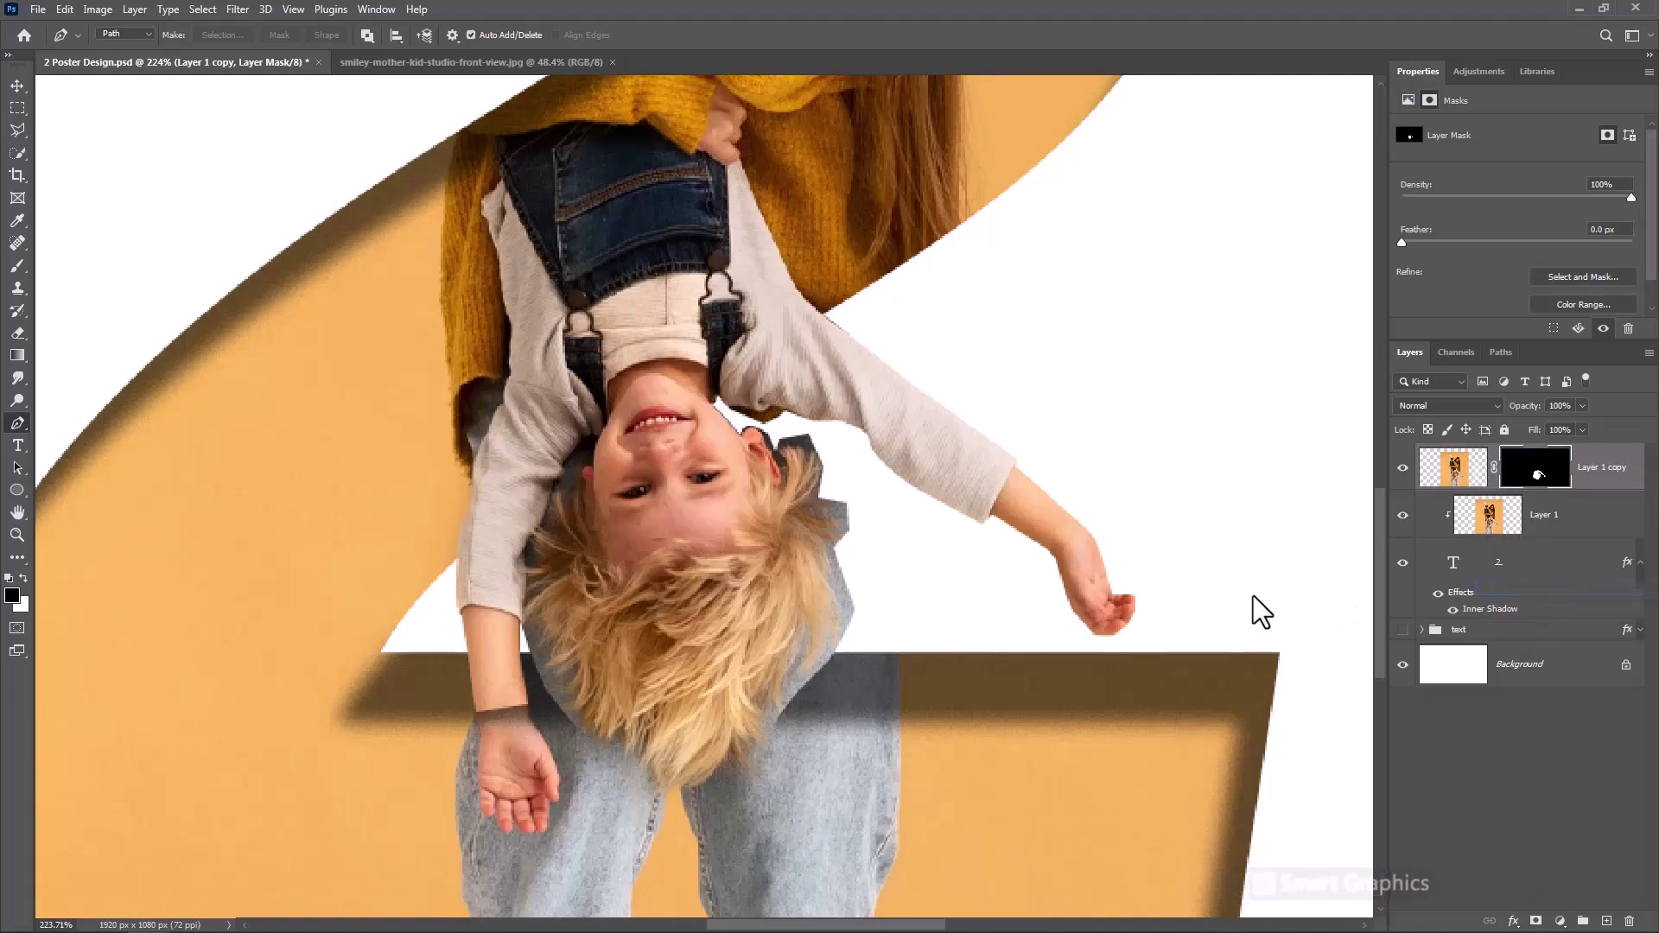
pyautogui.hotkey('alt', 'ctrl', 'r')
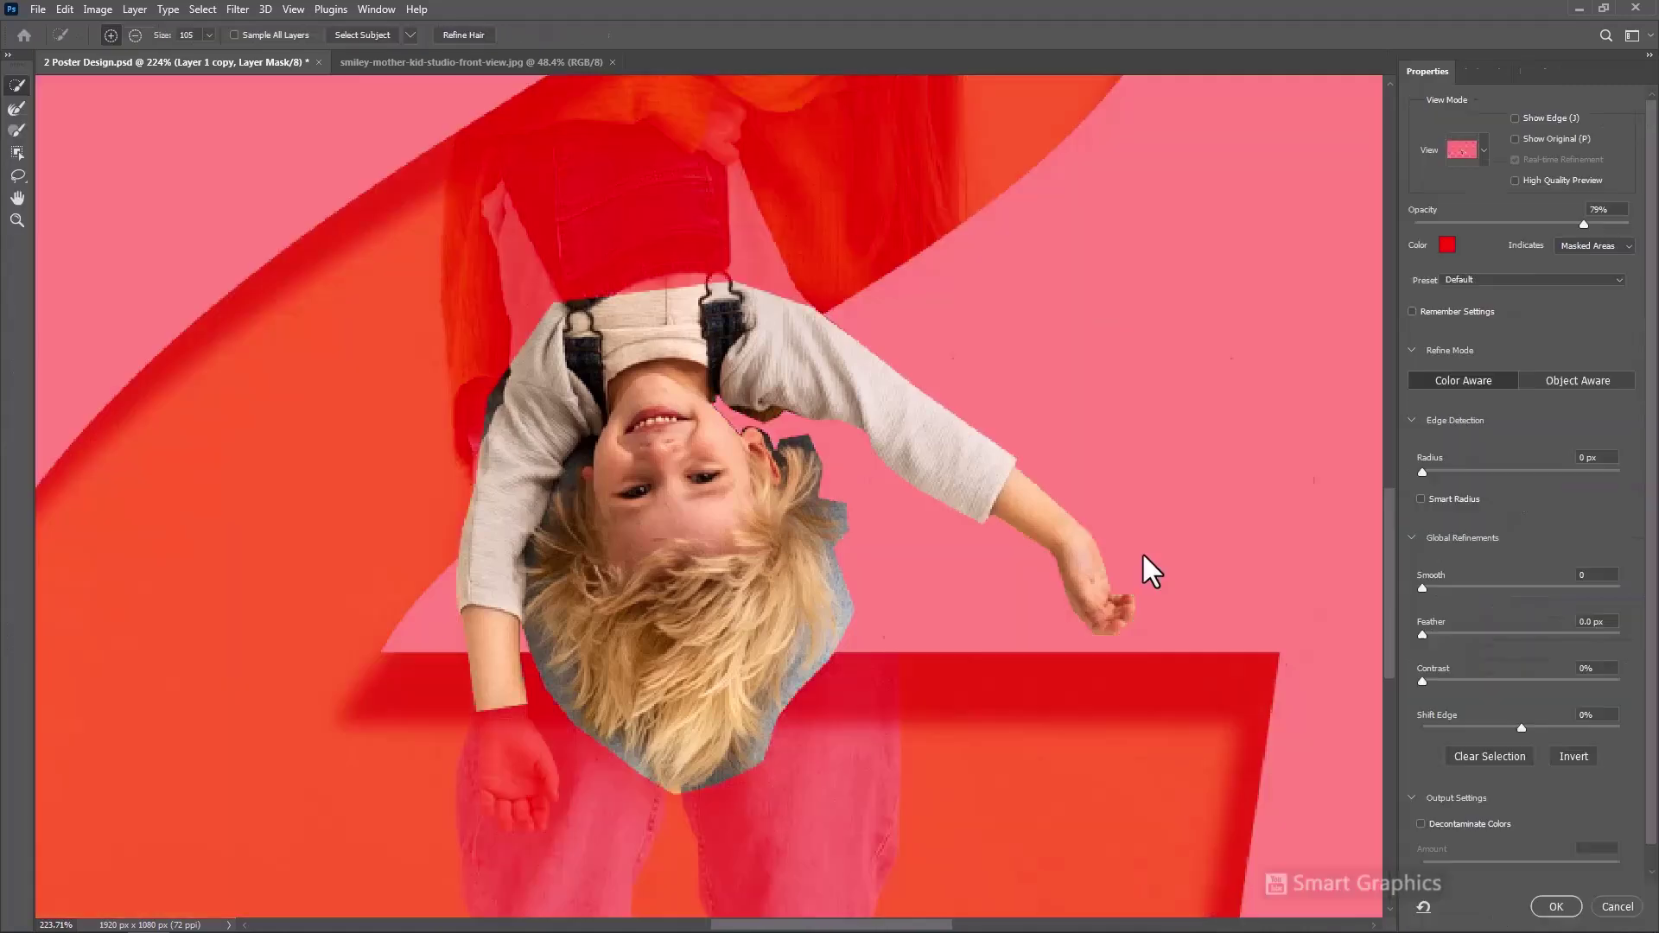
pyautogui.click(17, 110)
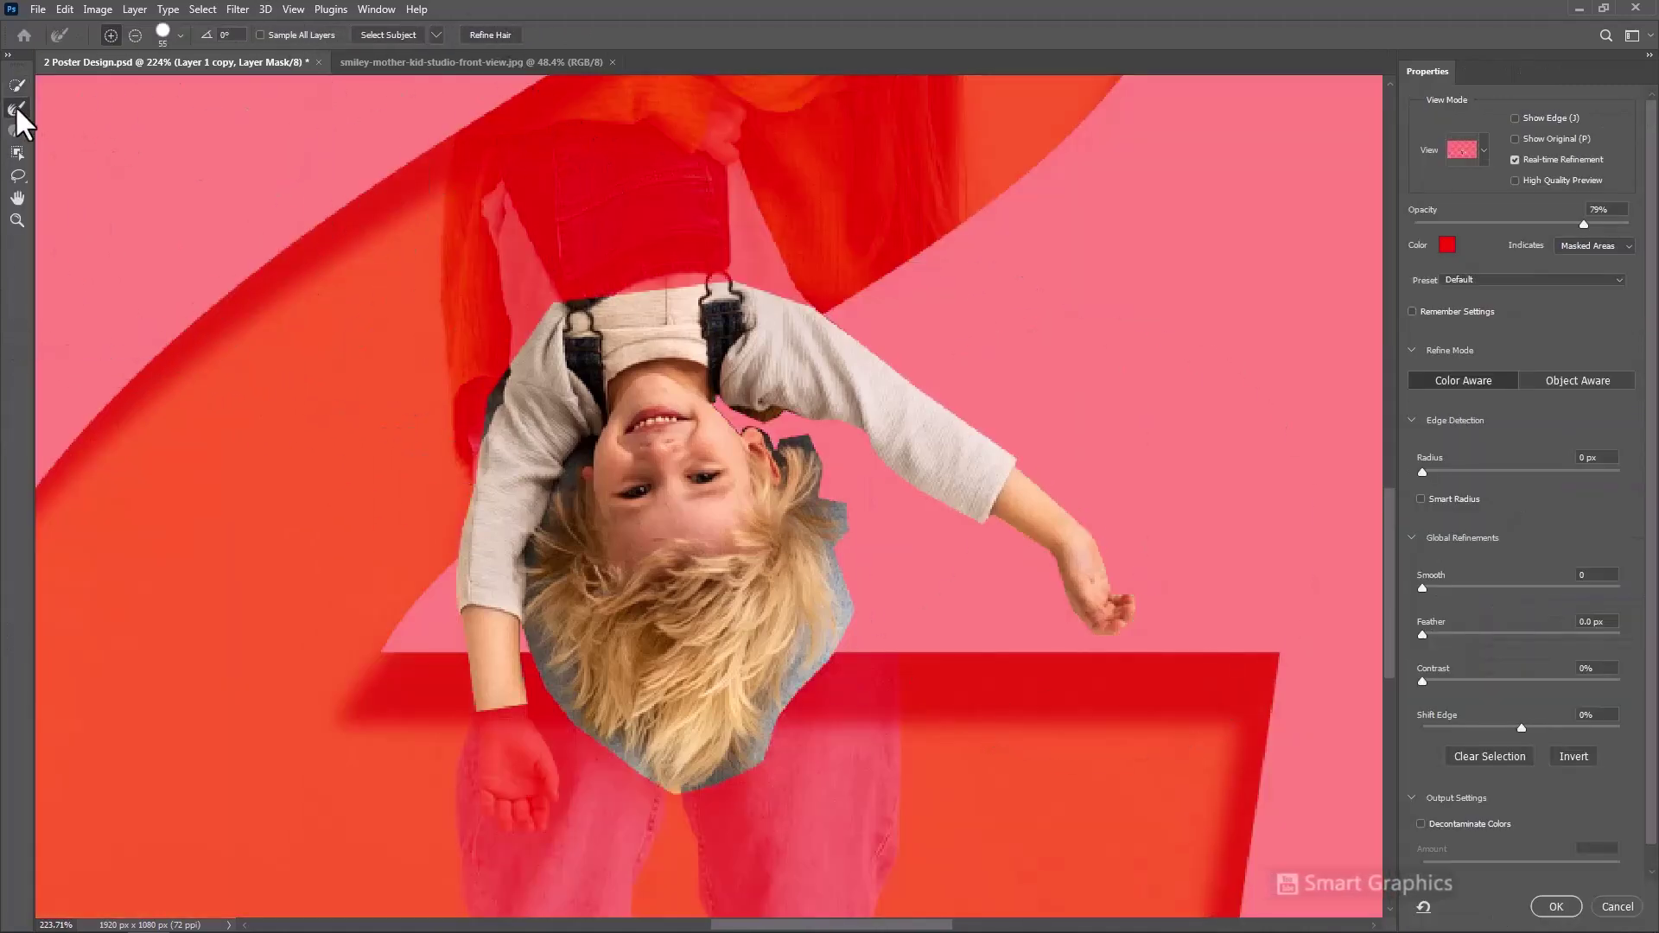
pyautogui.moveTo(784, 656)
pyautogui.keyDown('alt'); pyautogui.mouseDown()
pyautogui.moveTo(741, 659)
pyautogui.moveTo(745, 636)
pyautogui.mouseUp(); pyautogui.keyUp('alt')
pyautogui.moveTo(786, 449)
pyautogui.keyDown('alt'); pyautogui.mouseDown()
pyautogui.moveTo(840, 513)
pyautogui.moveTo(832, 545)
pyautogui.moveTo(809, 503)
pyautogui.moveTo(847, 602)
pyautogui.moveTo(838, 589)
pyautogui.moveTo(757, 747)
pyautogui.moveTo(678, 803)
pyautogui.moveTo(641, 743)
pyautogui.moveTo(801, 725)
pyautogui.moveTo(636, 803)
pyautogui.moveTo(620, 728)
pyautogui.moveTo(529, 633)
pyautogui.moveTo(548, 579)
pyautogui.moveTo(539, 633)
pyautogui.moveTo(575, 723)
pyautogui.moveTo(532, 555)
pyautogui.moveTo(586, 452)
pyautogui.moveTo(580, 489)
pyautogui.mouseUp(); pyautogui.keyUp('alt')
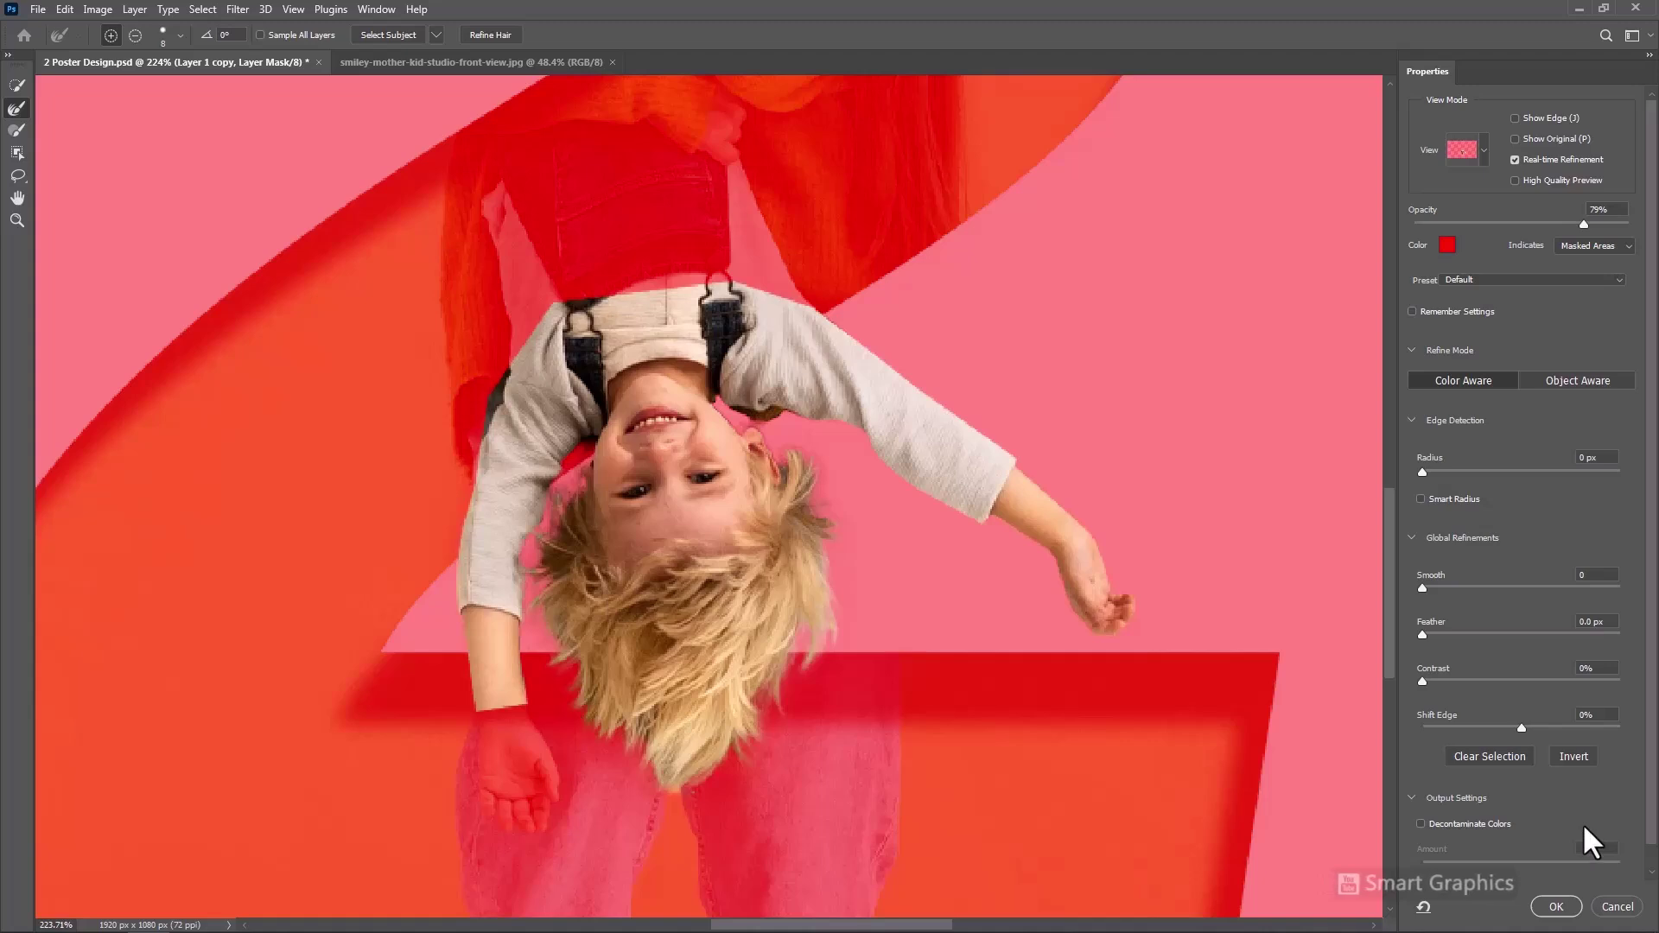
# - Set the refinement output to Layer Mask and apply it
pyautogui.scroll(-1, 1657, 802)
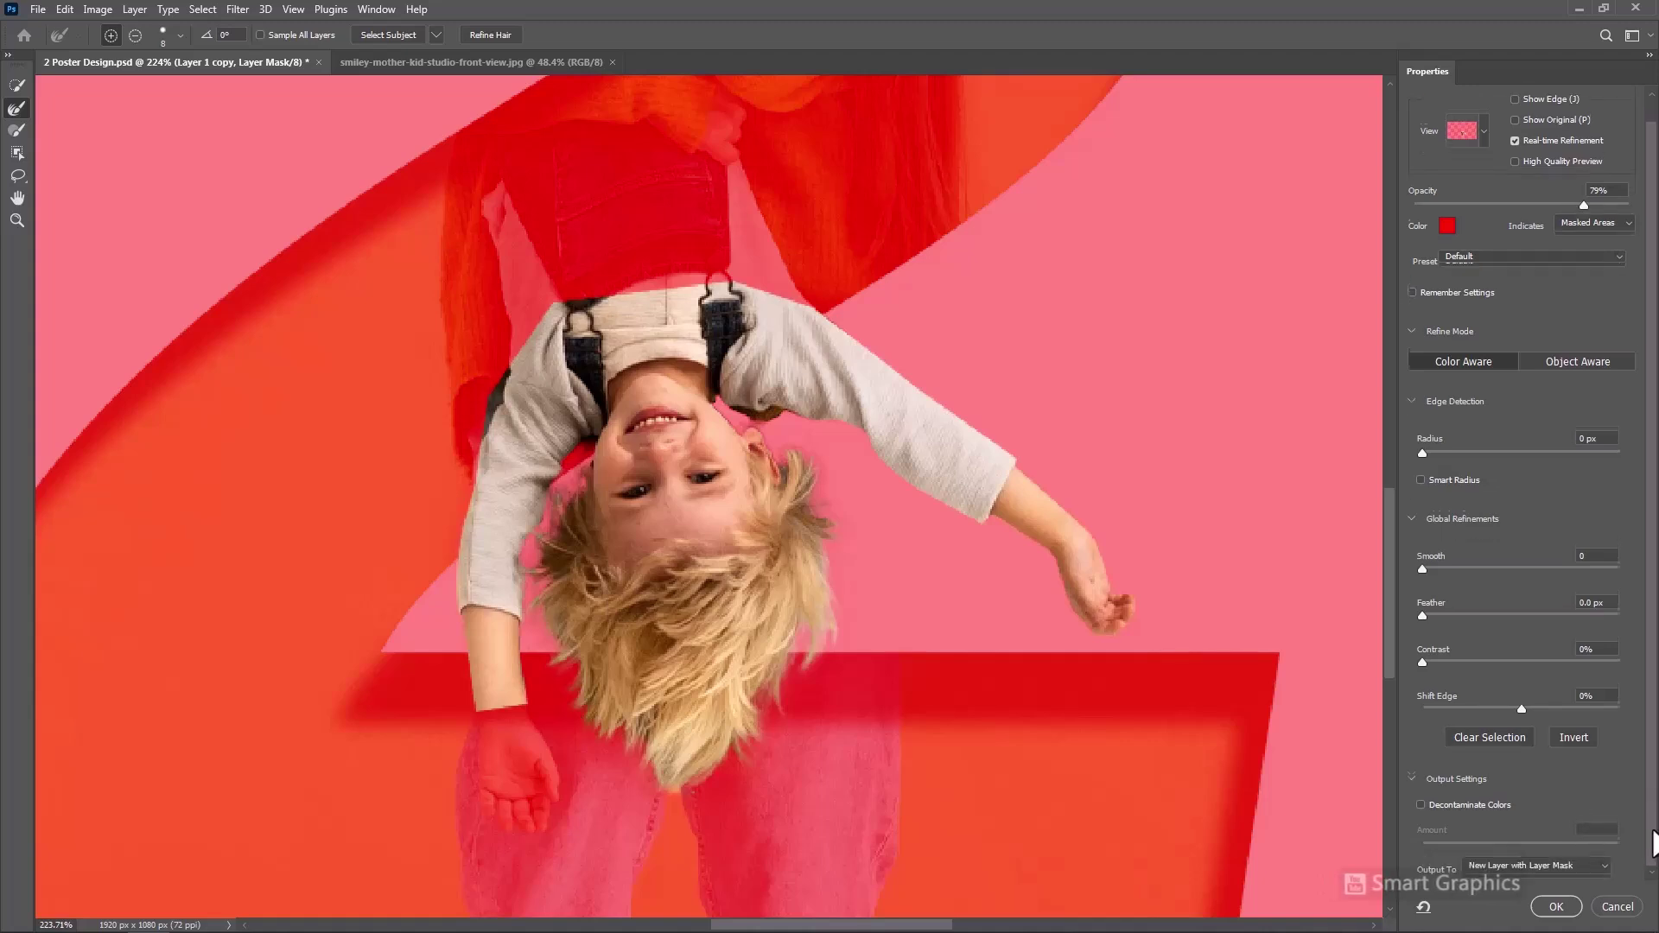
pyautogui.click(1559, 866)
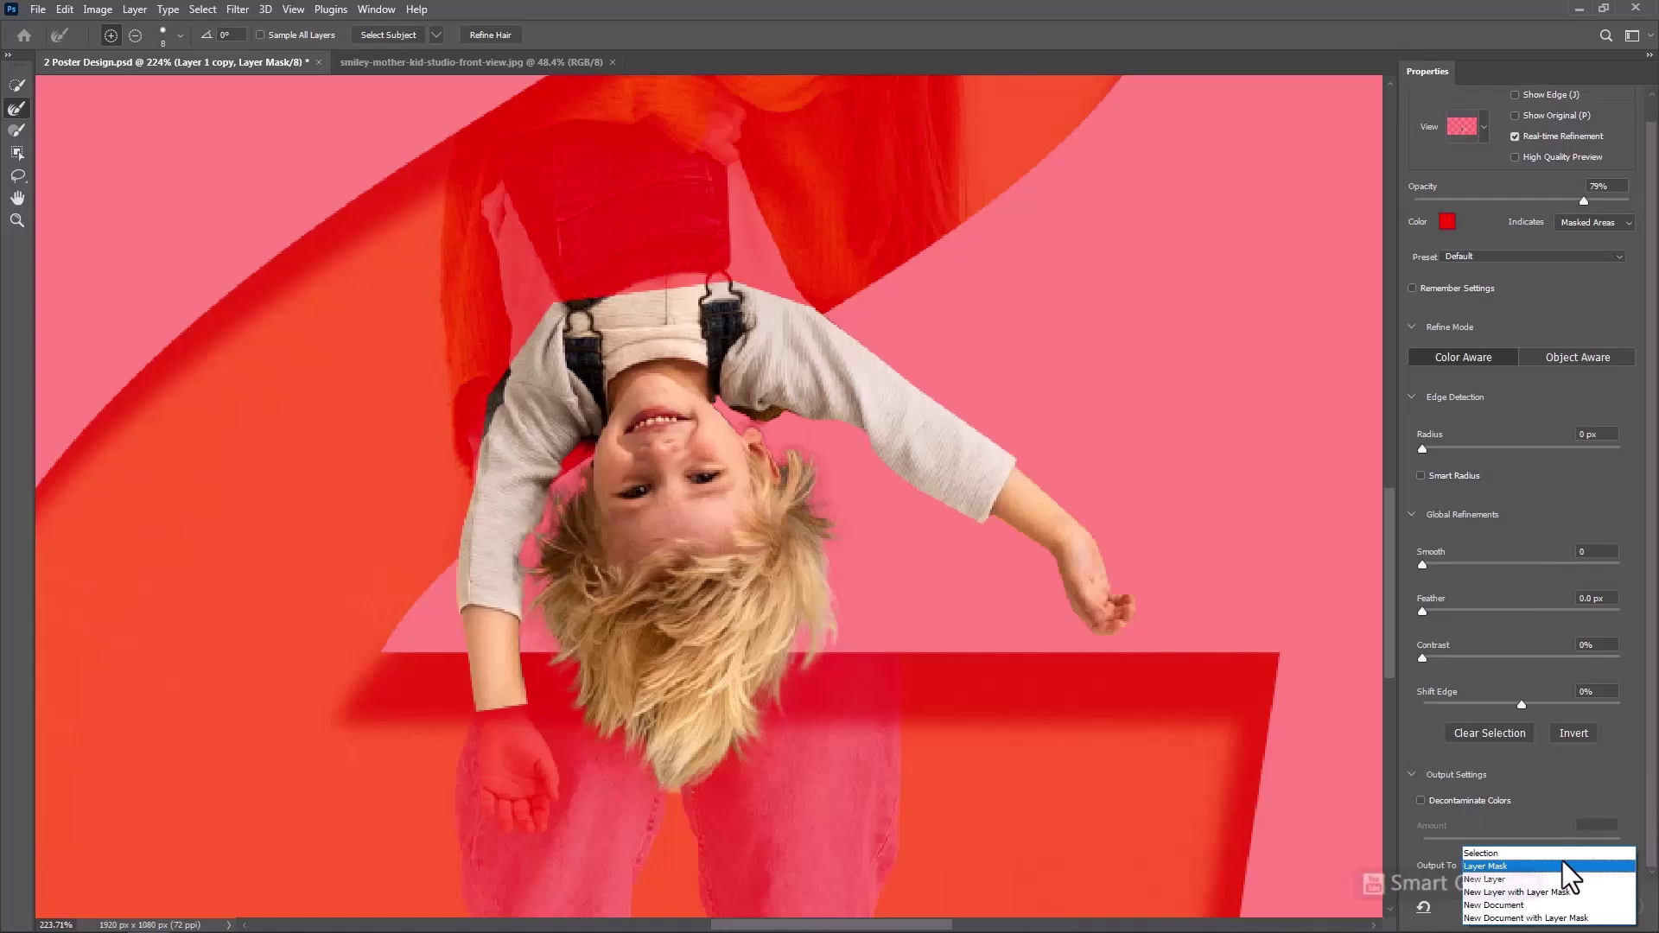
pyautogui.click(1535, 865)
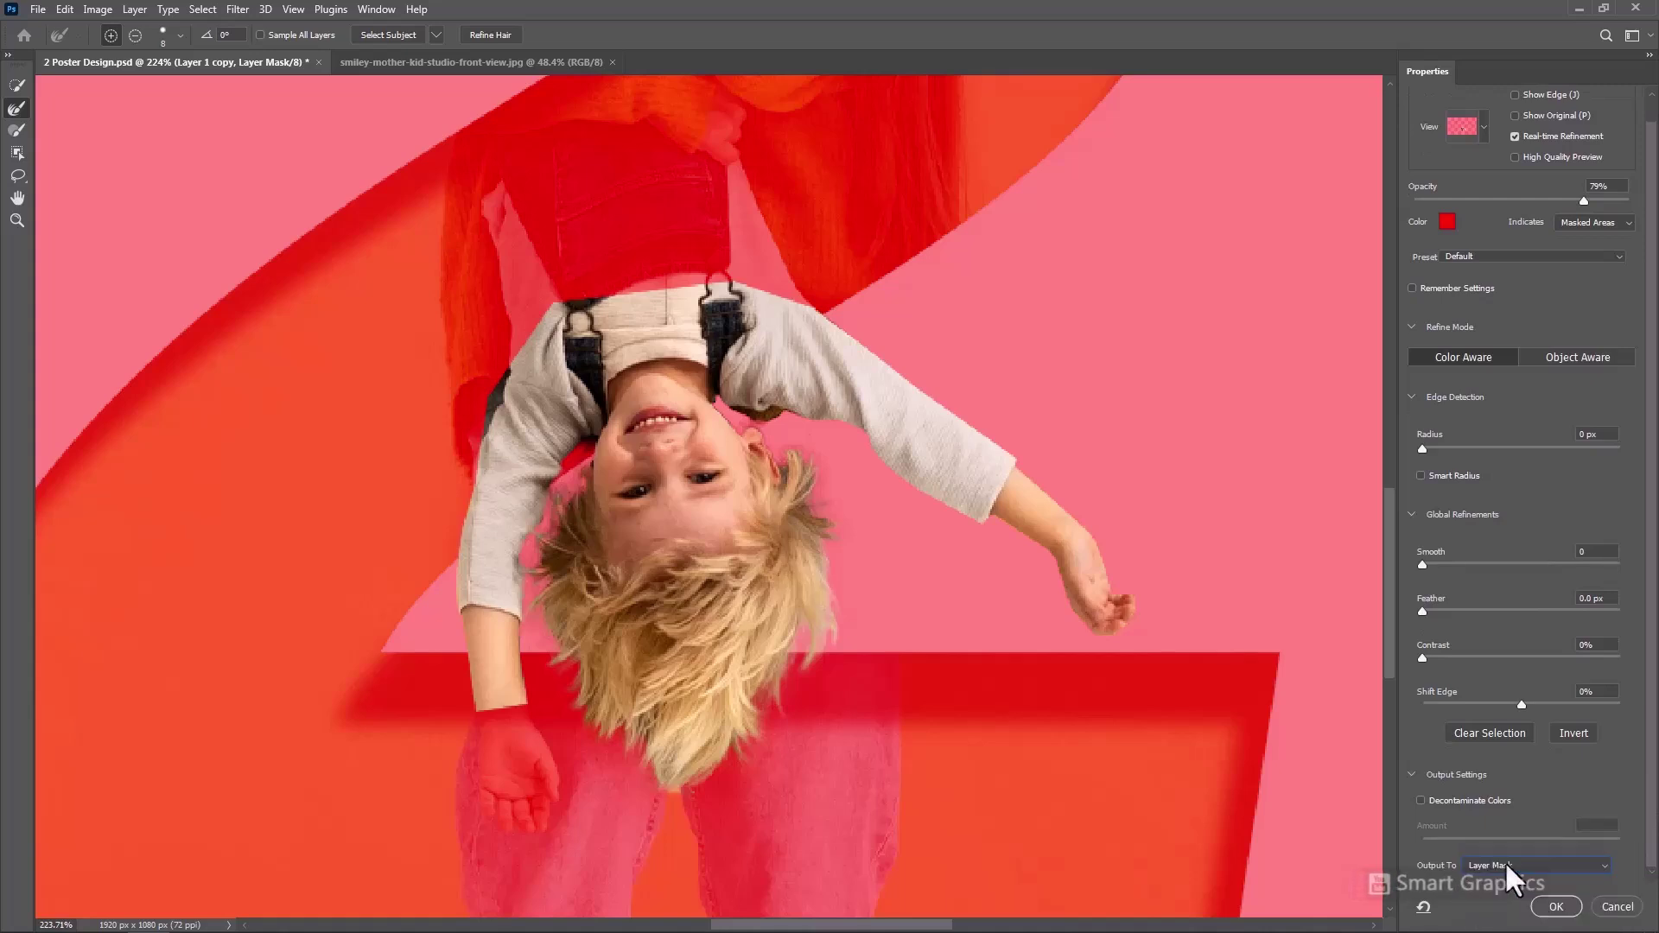
pyautogui.click(1556, 906)
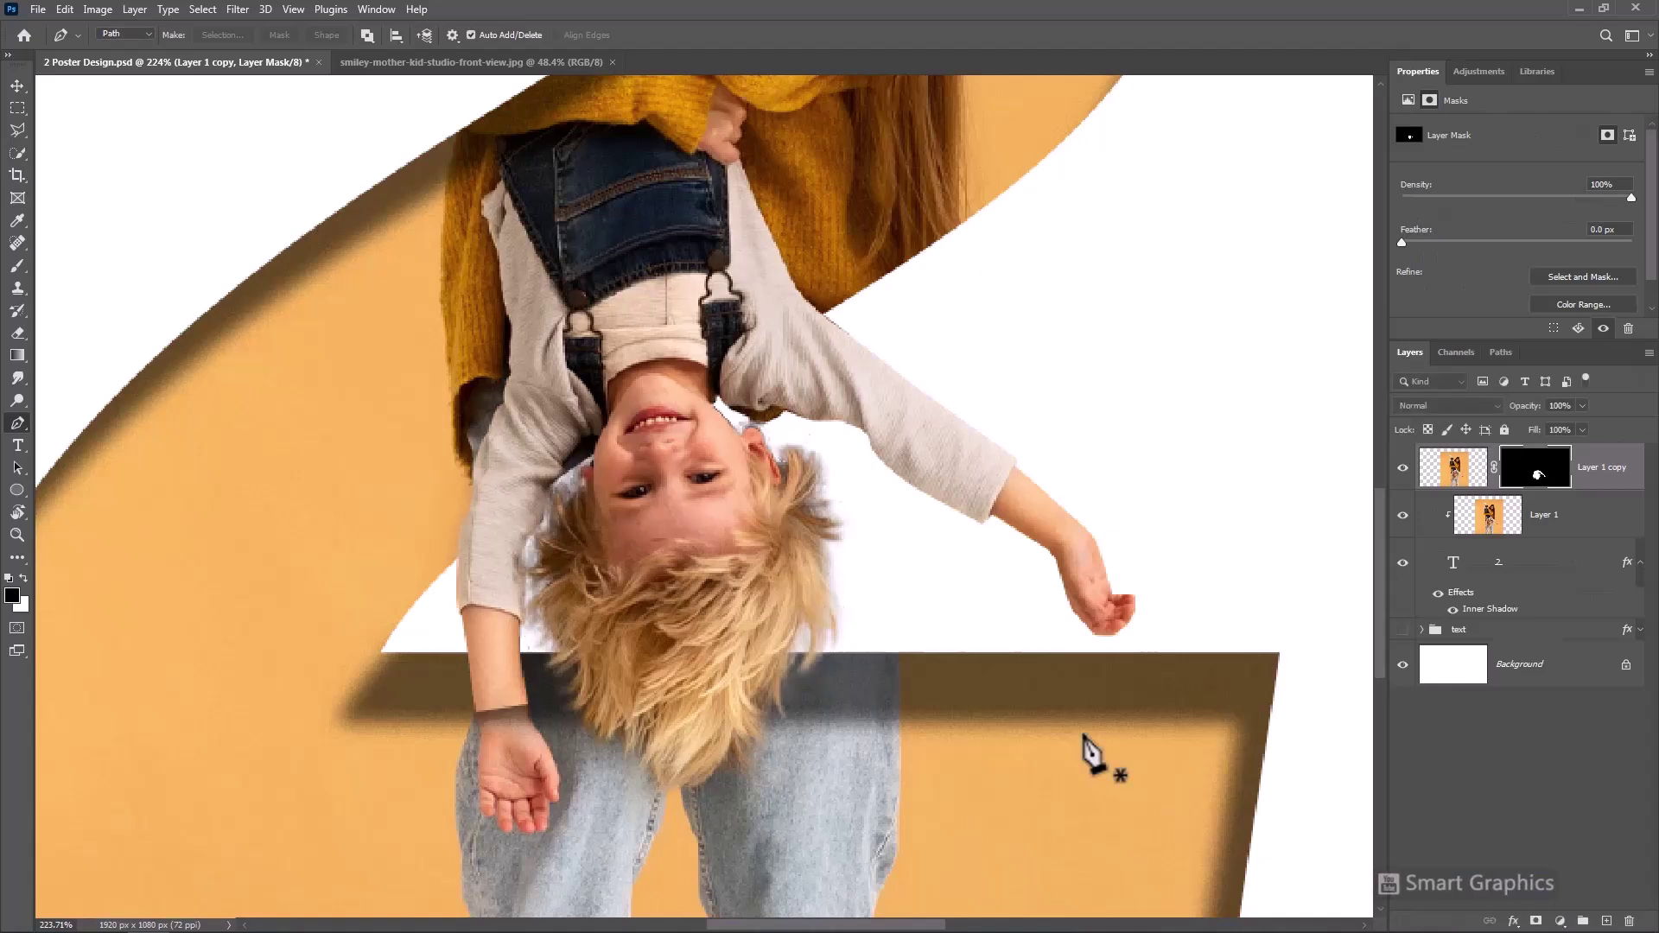
# - Paint white on the layer mask over the kid's darkened wrist with a hard 22 px brush at 100% flow
pyautogui.click(17, 268)
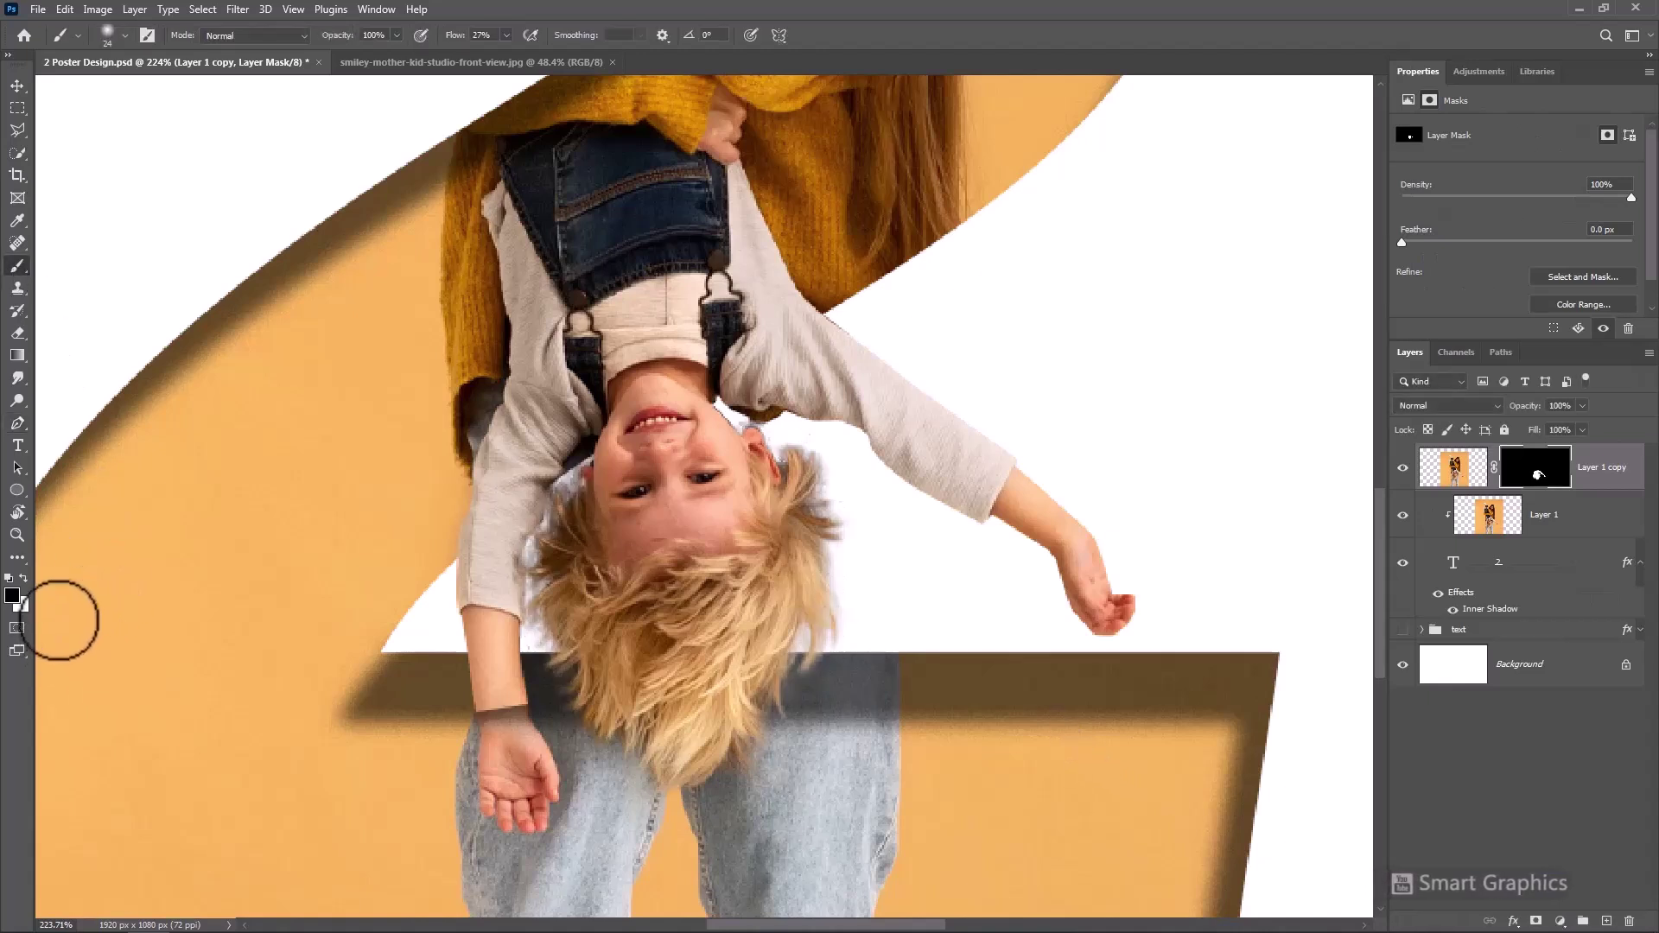
pyautogui.moveTo(603, 711); pyautogui.dragTo(639, 718)
pyautogui.moveTo(449, 47); pyautogui.dragTo(624, 65)
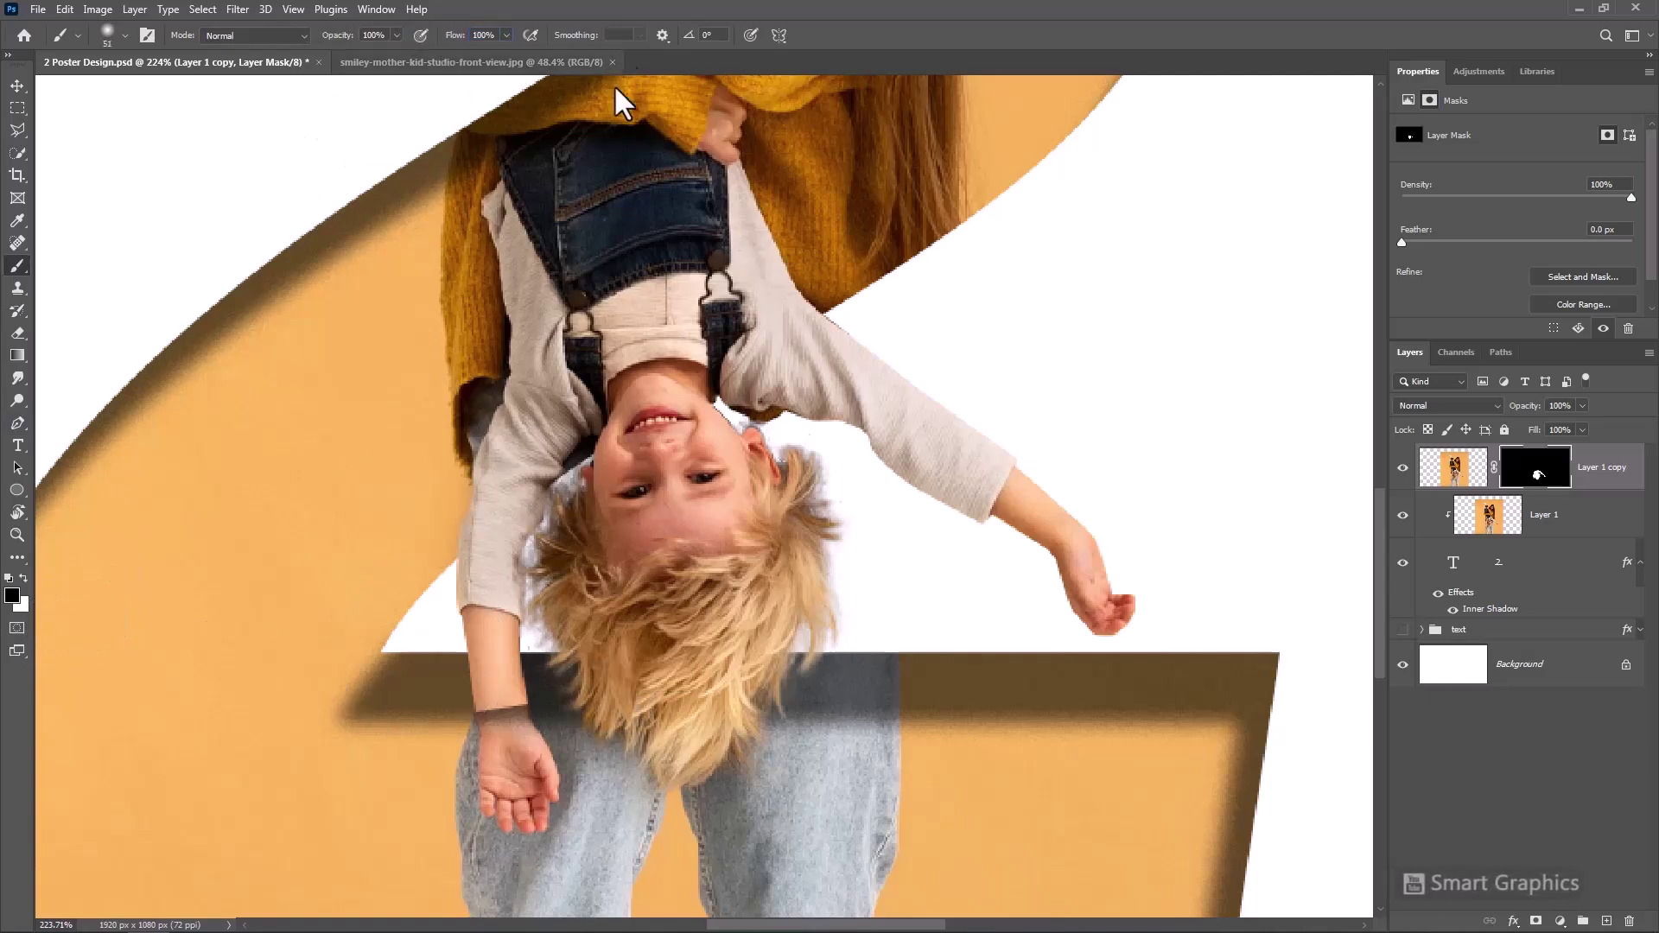
pyautogui.click(24, 577)
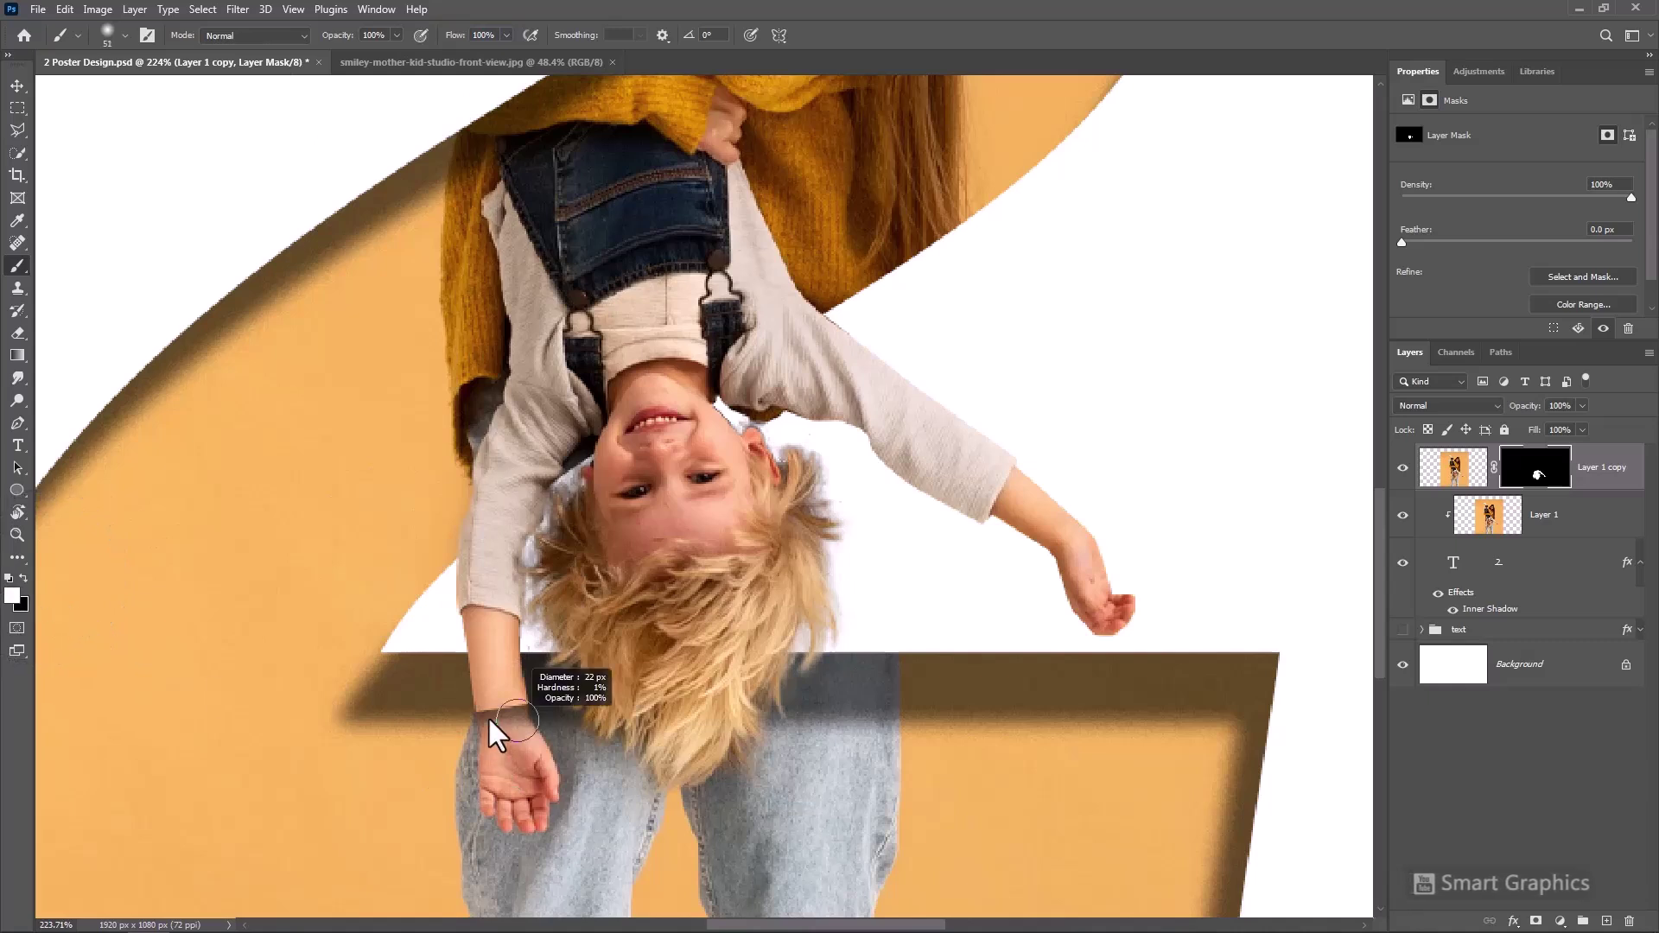
pyautogui.rightClick(479, 744)
pyautogui.click(570, 860)
pyautogui.press('Return')
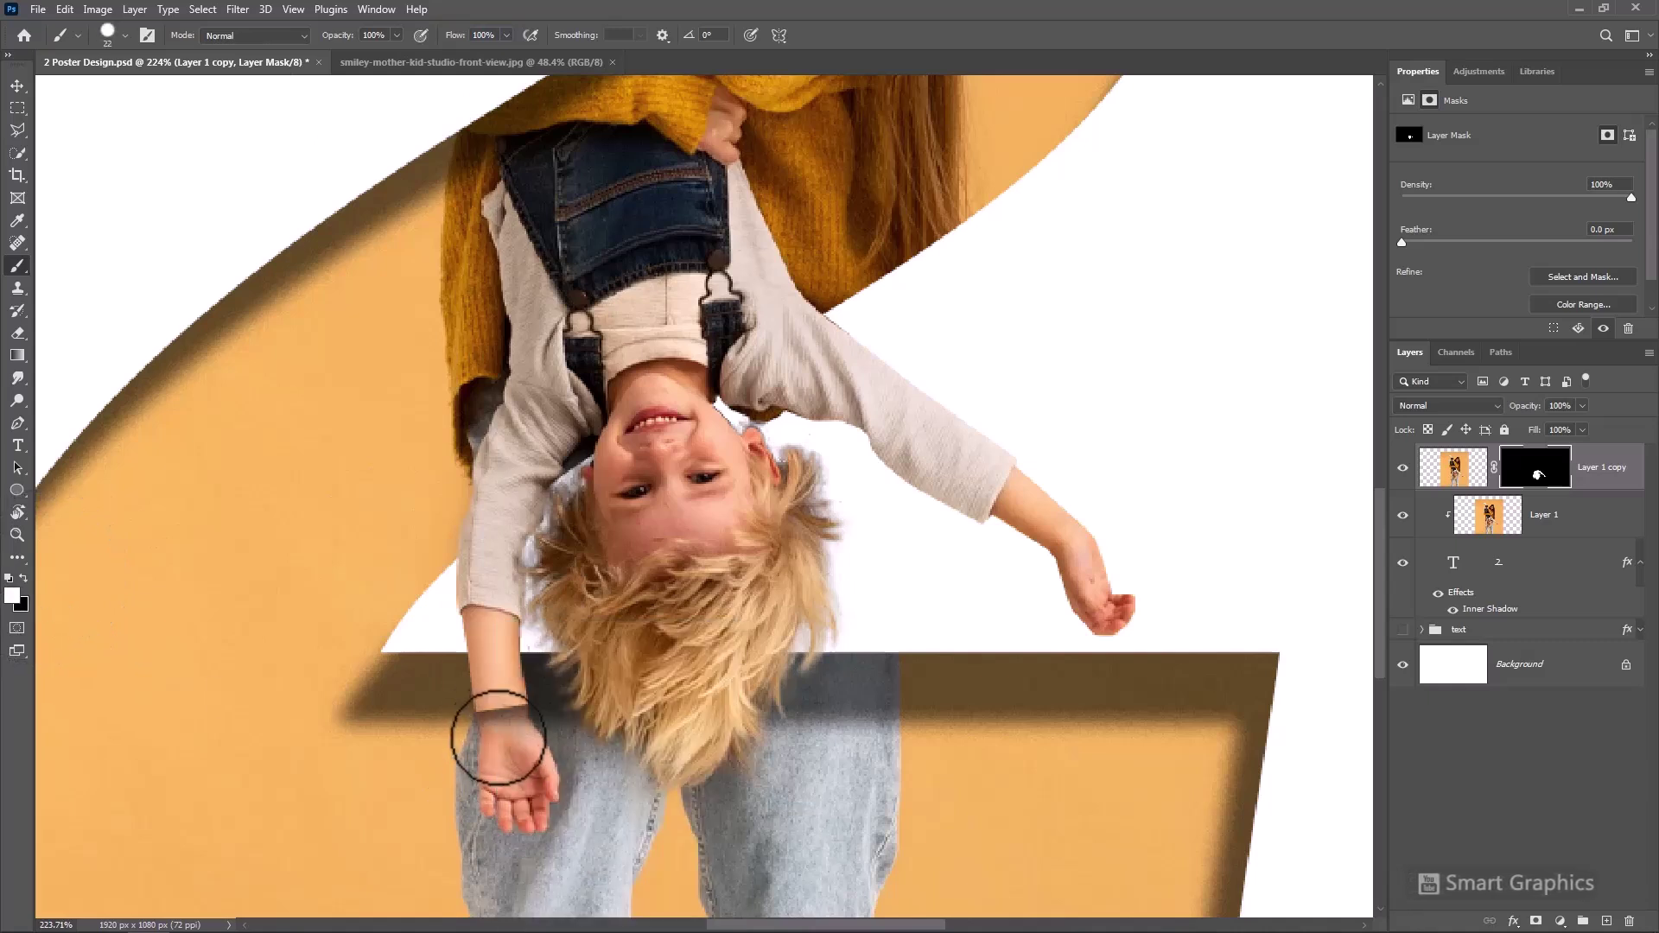
pyautogui.moveTo(496, 709)
pyautogui.mouseDown()
pyautogui.moveTo(504, 764)
pyautogui.moveTo(504, 704)
pyautogui.moveTo(513, 745)
pyautogui.moveTo(501, 730)
pyautogui.moveTo(493, 770)
pyautogui.moveTo(518, 786)
pyautogui.mouseUp()
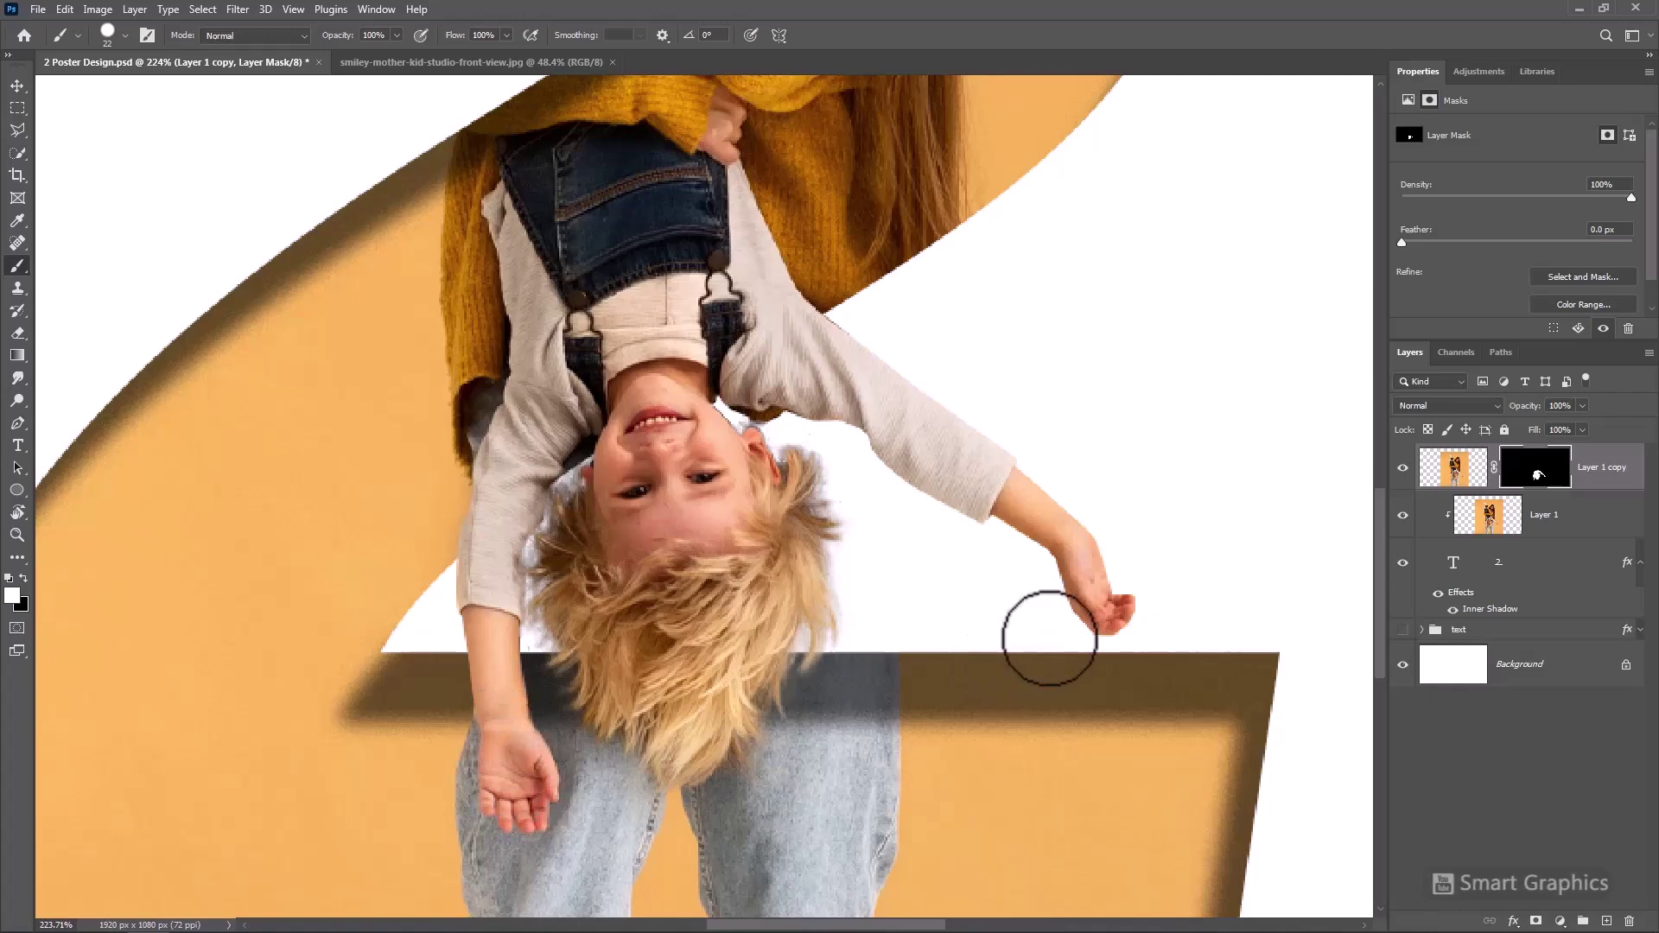
# - Move the hidden text group to the top of the layer stack, above Layer 1 copy
pyautogui.scroll(-4, 994, 654)
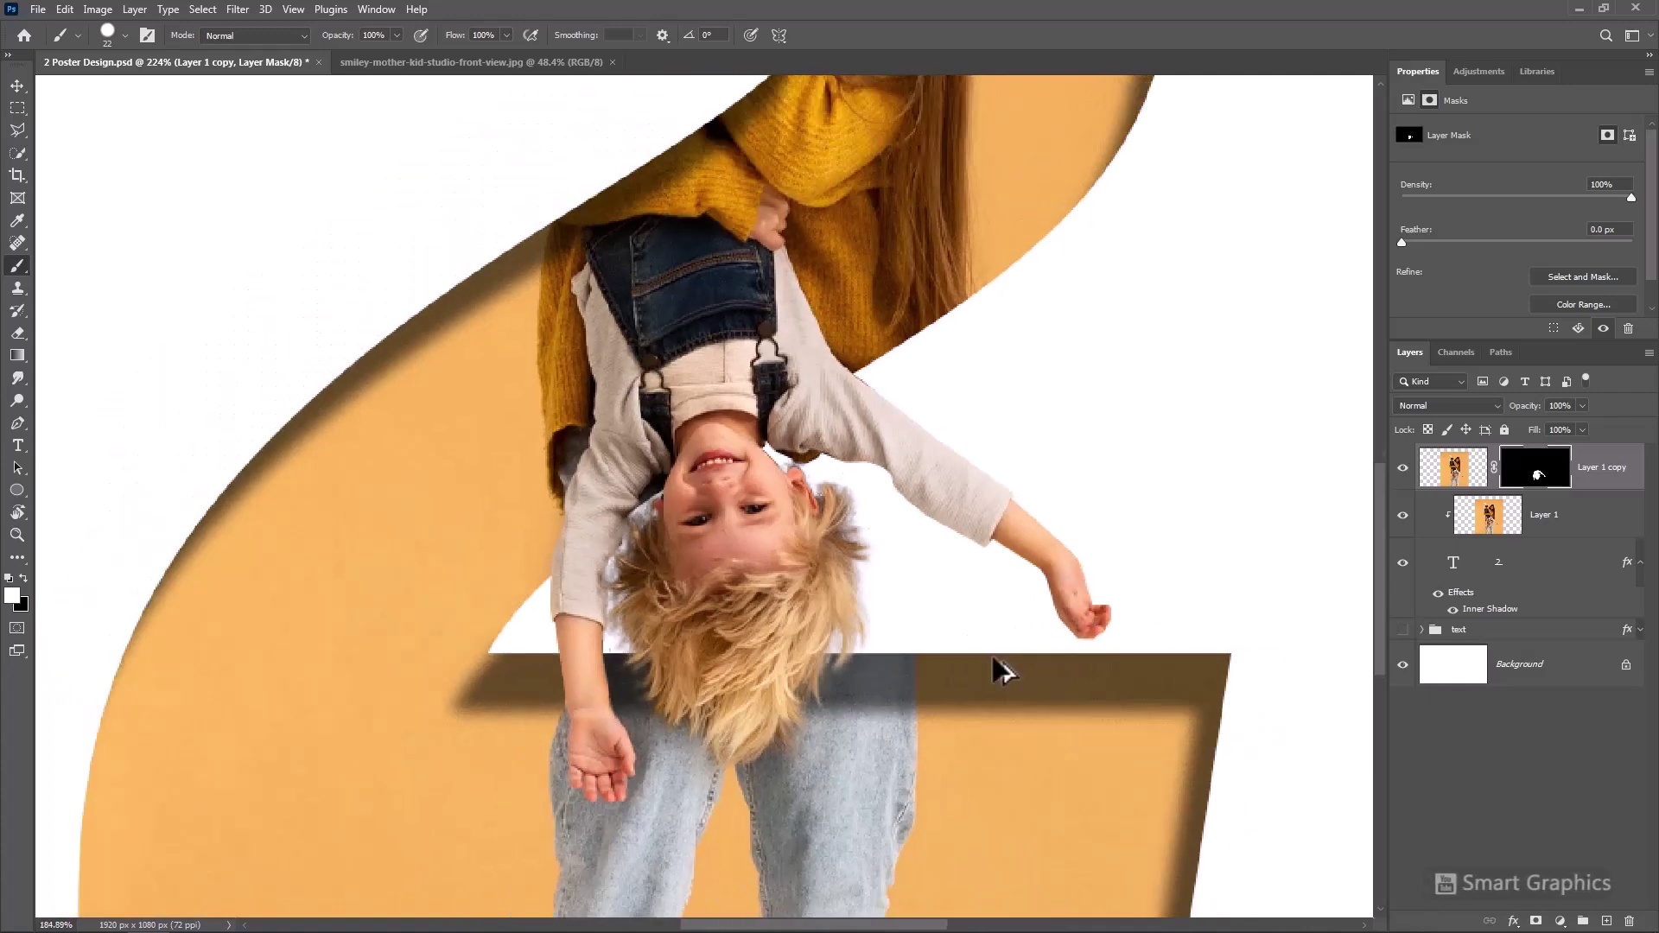
pyautogui.scroll(-1, 1003, 670)
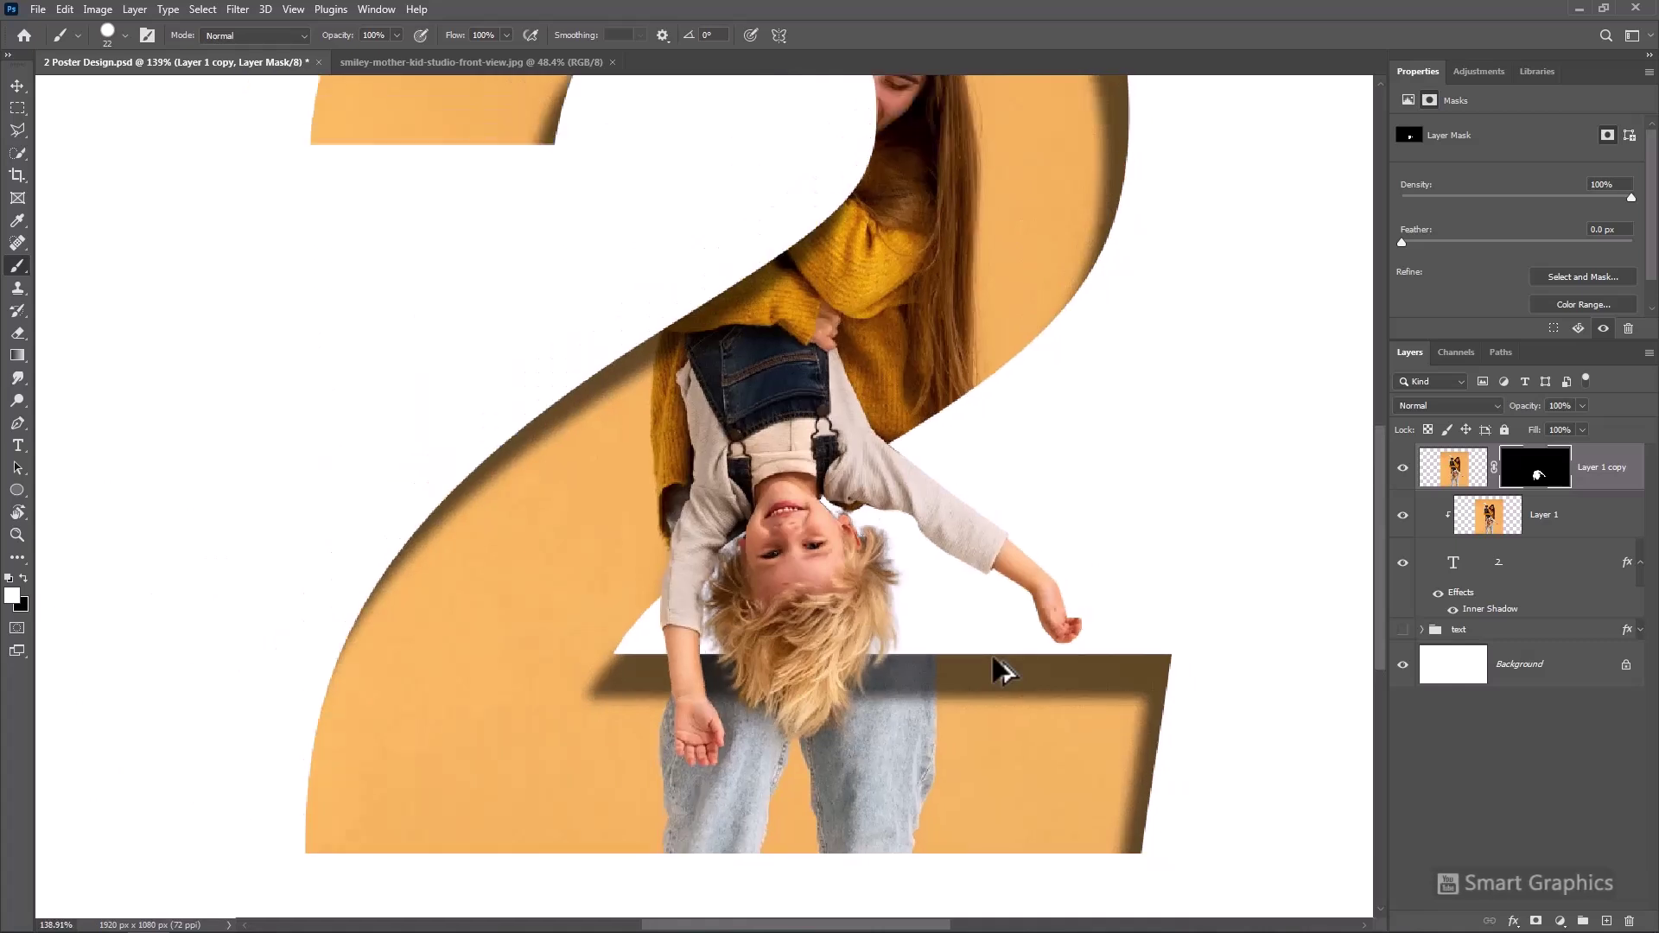
pyautogui.scroll(-5, 1003, 673)
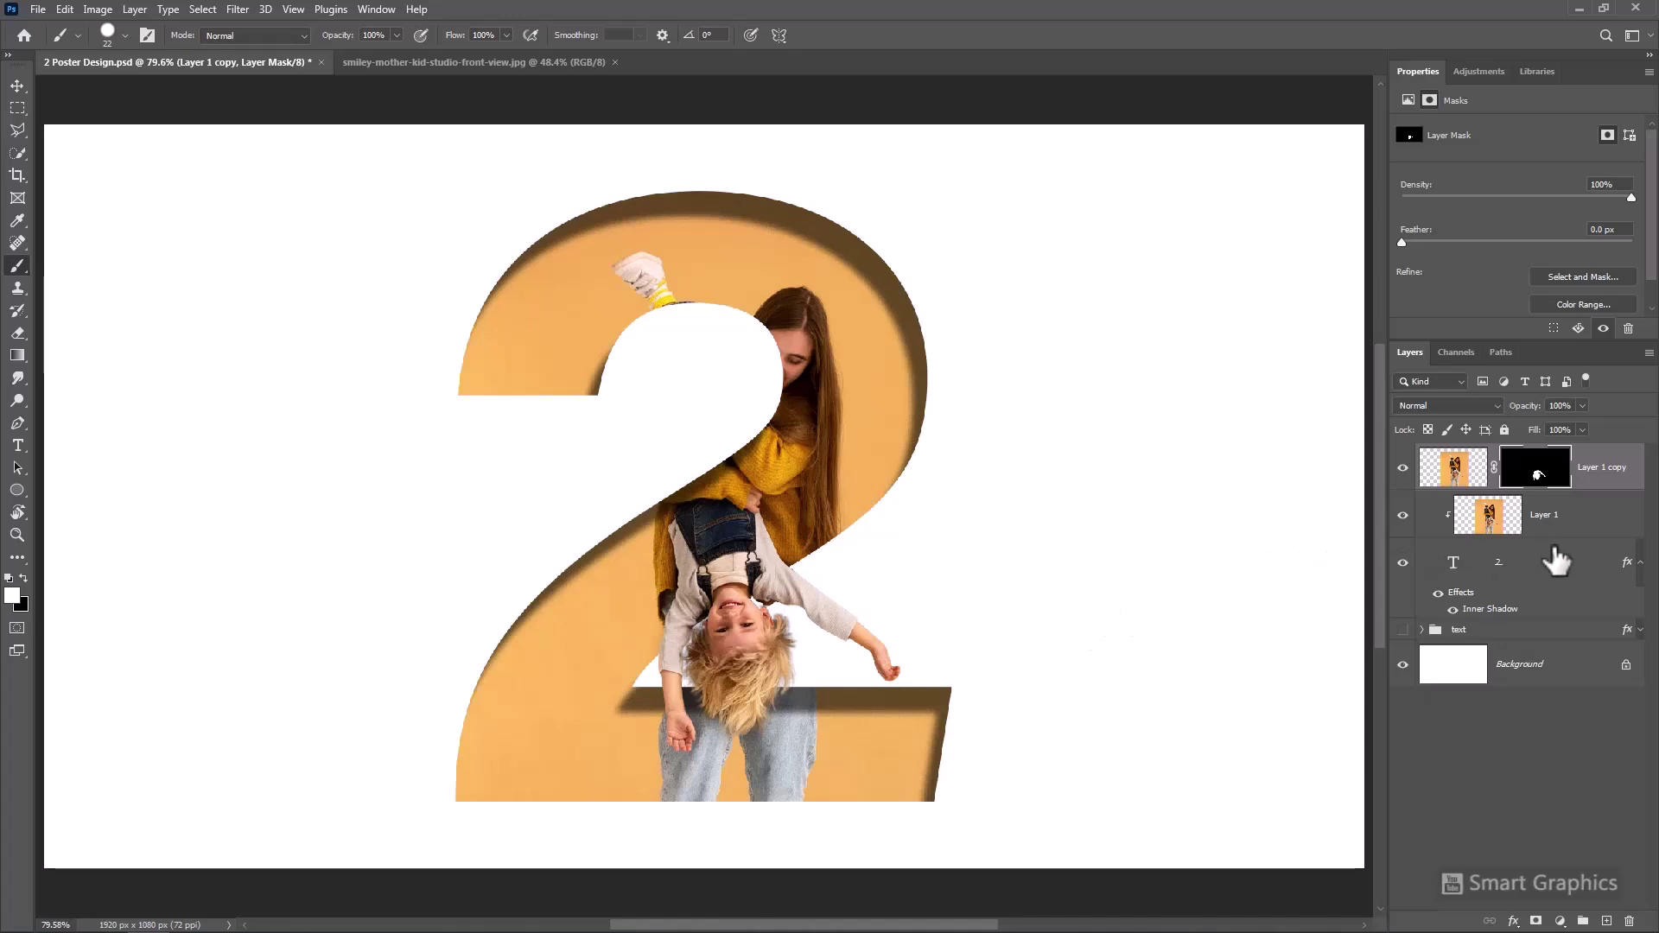
pyautogui.moveTo(1483, 631); pyautogui.dragTo(1494, 441)
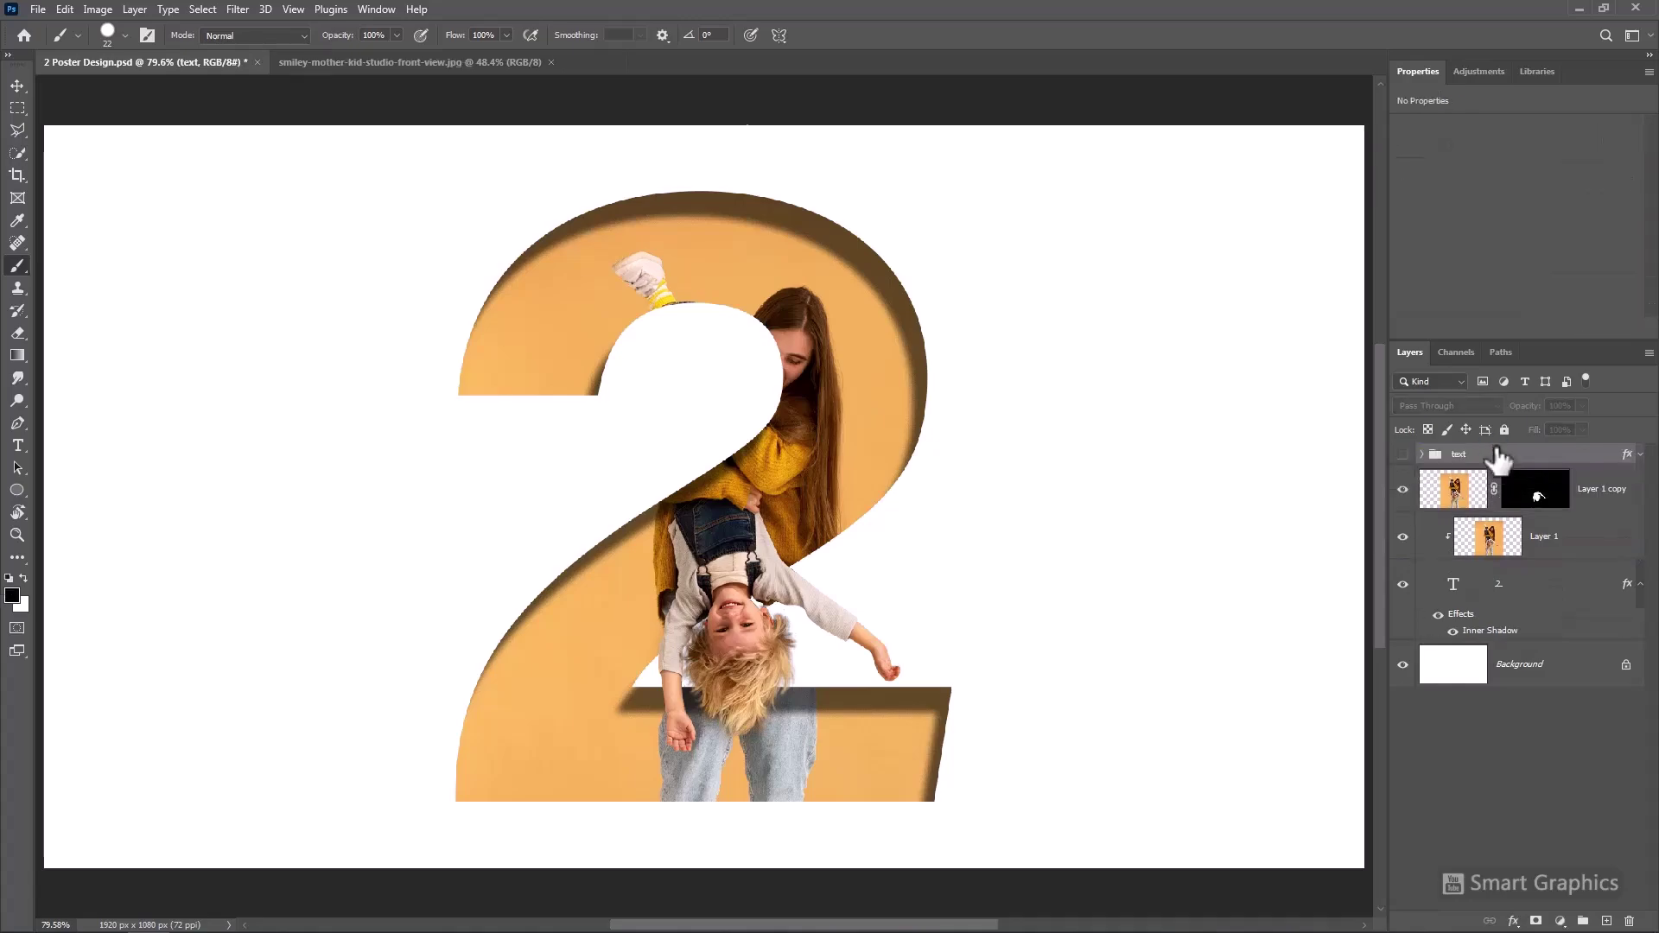